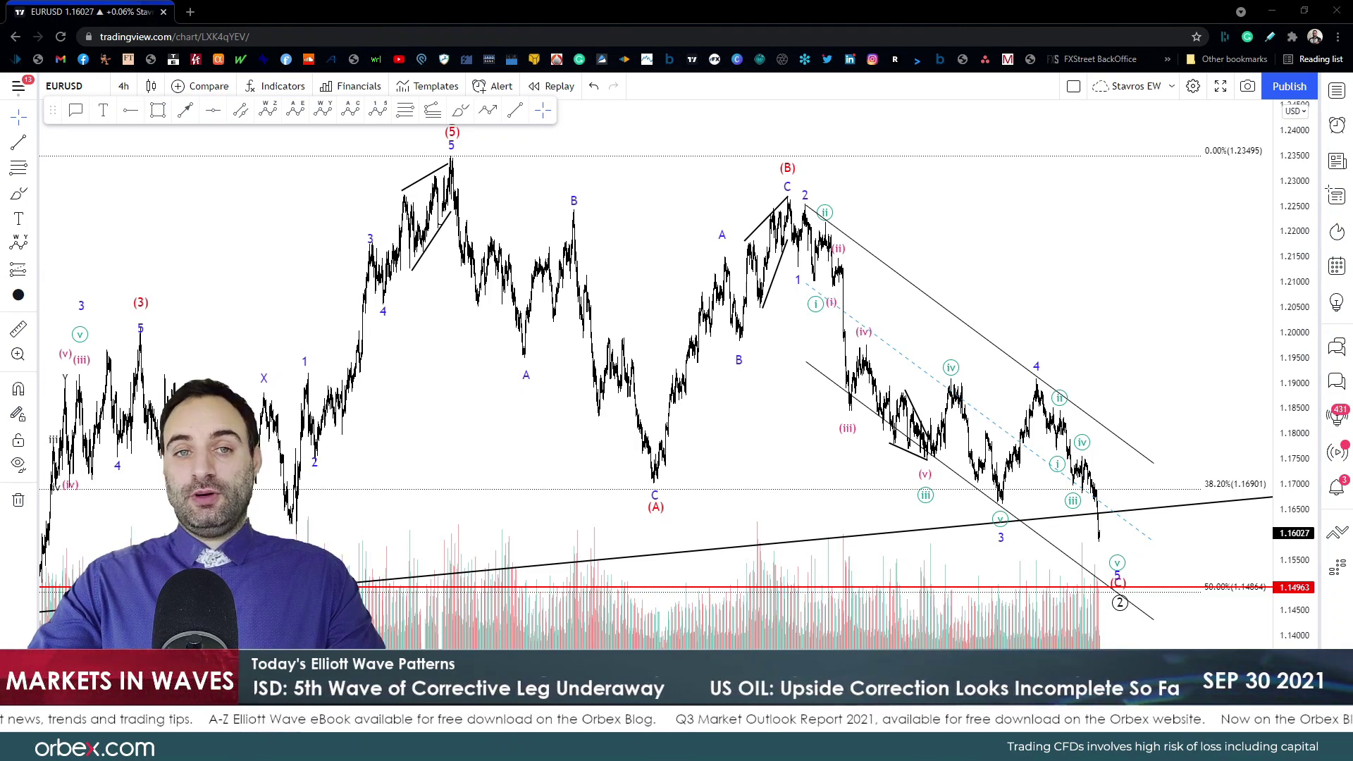
Step: Browse the symbols in the Q2 watchlist and close the list again
left_click(1337, 92)
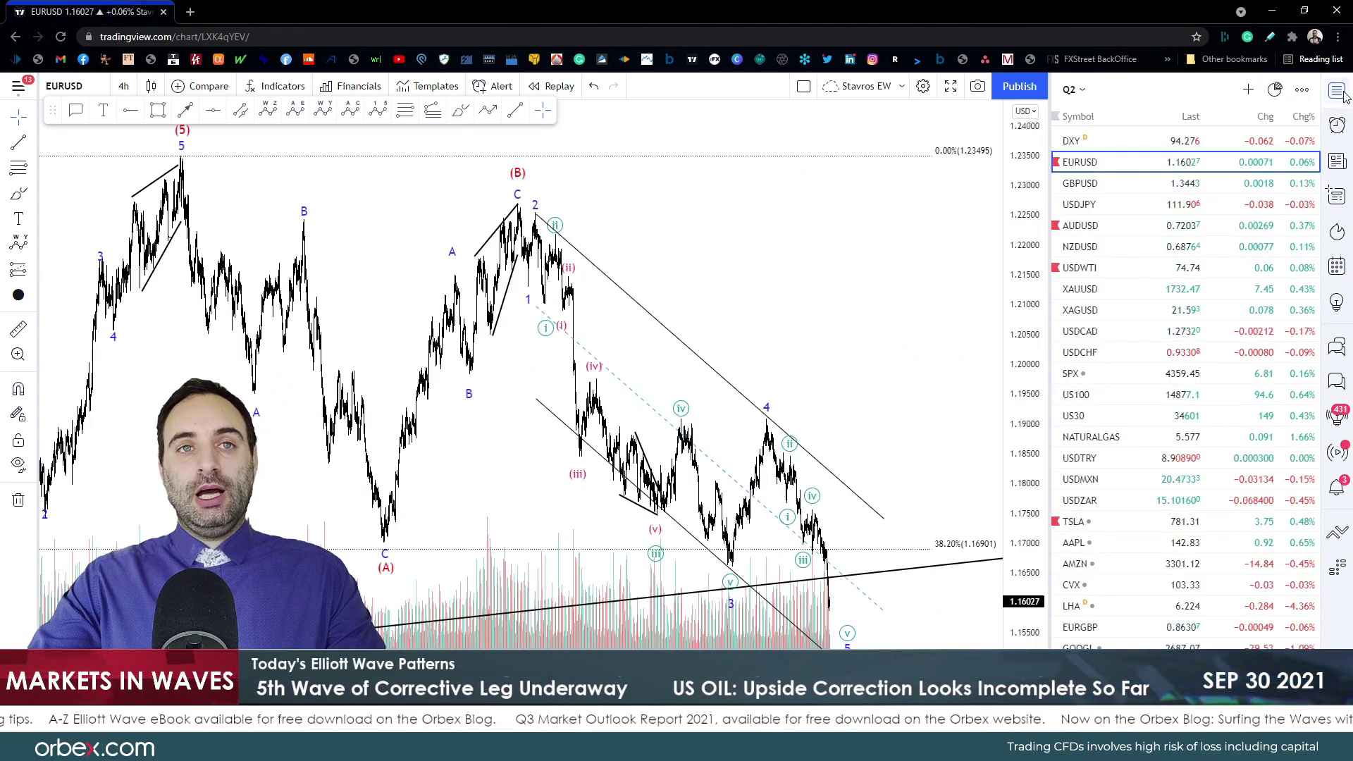
scroll(1155, 497, "down", 6)
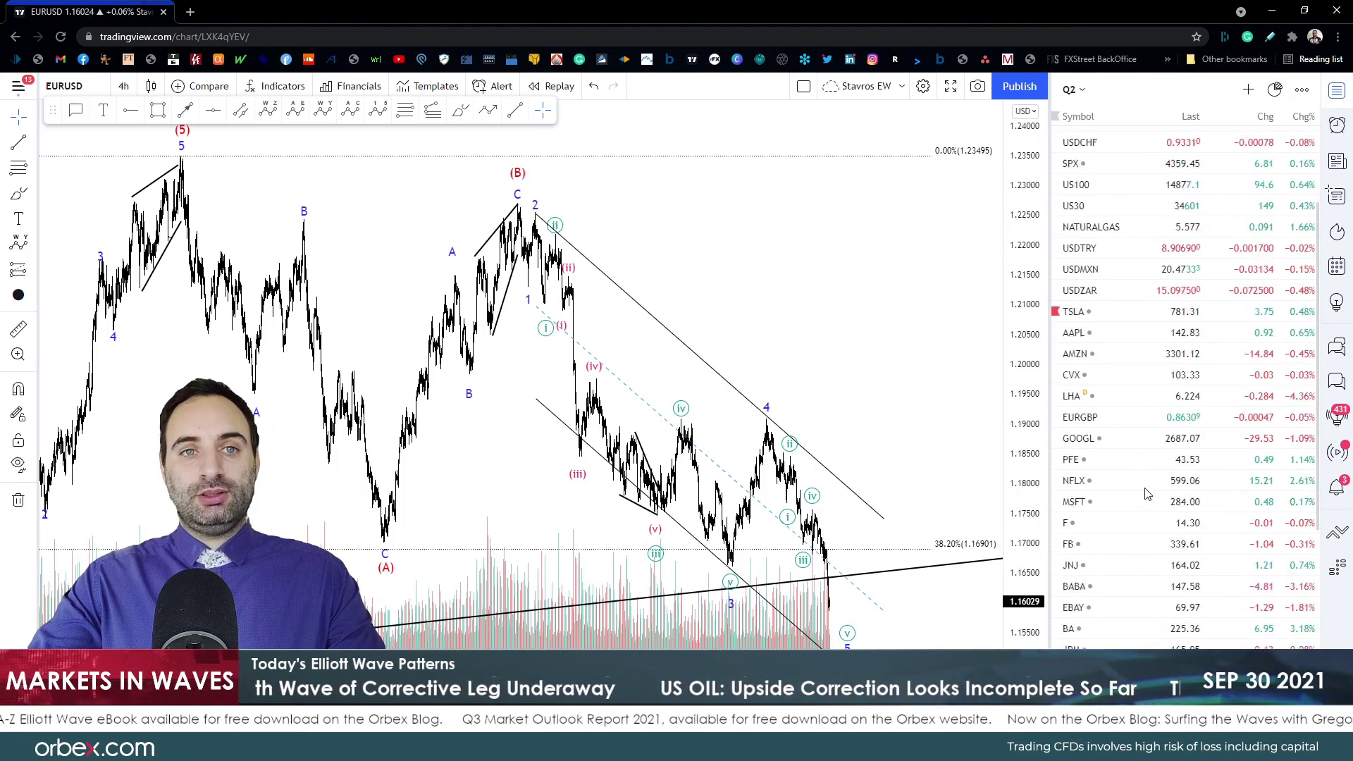
scroll(1150, 494, "up", 6)
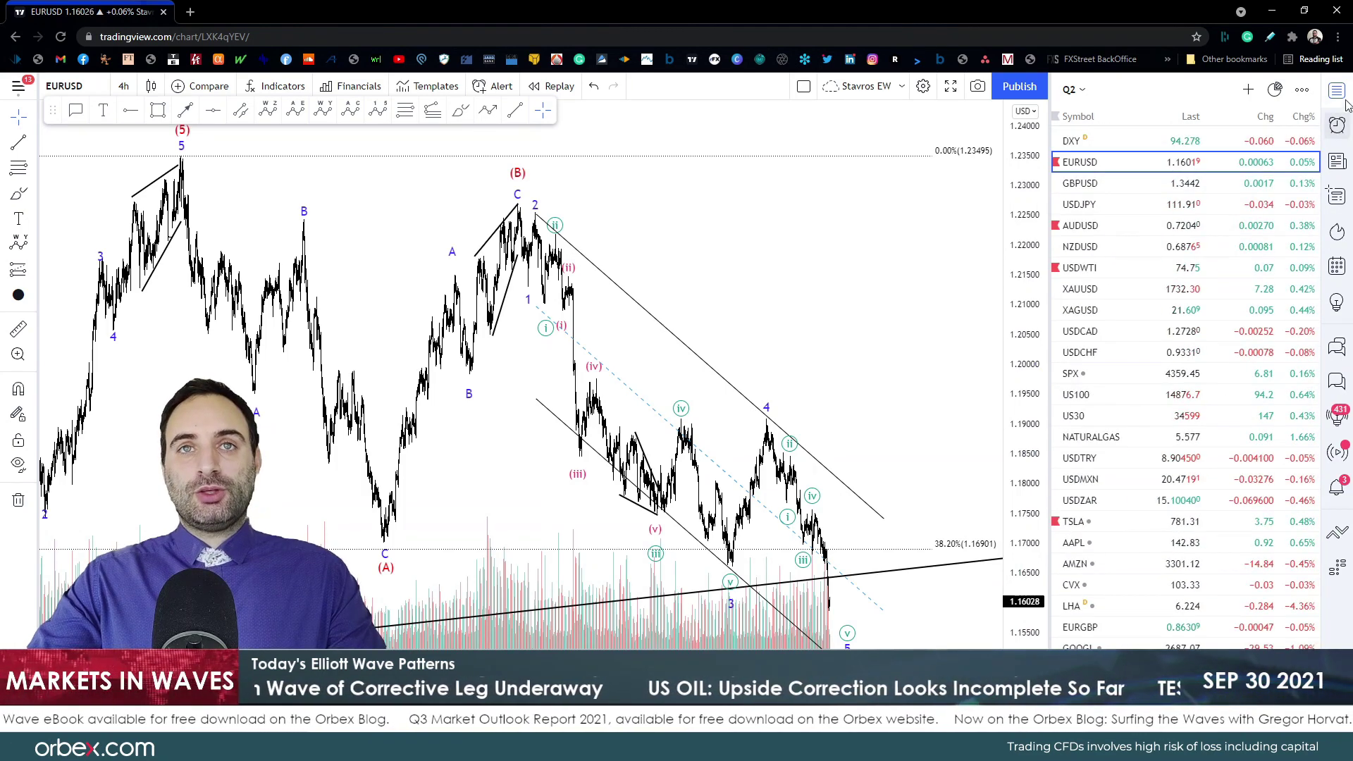
left_click(1321, 434)
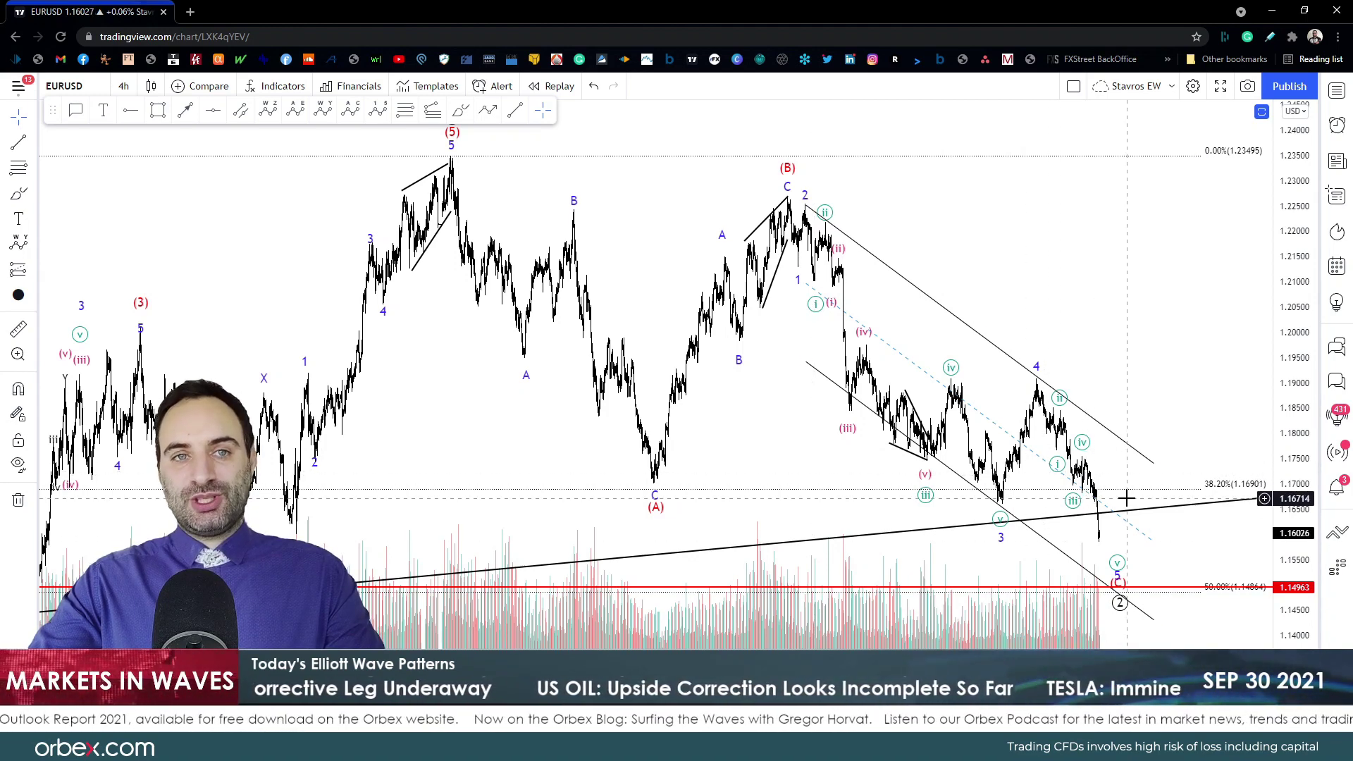
Step: Sketch freehand Brush paths from wave 4 and wave 2 down towards the red 1.14963 line, and undo both strokes
left_click_drag(1178, 425, 1123, 329)
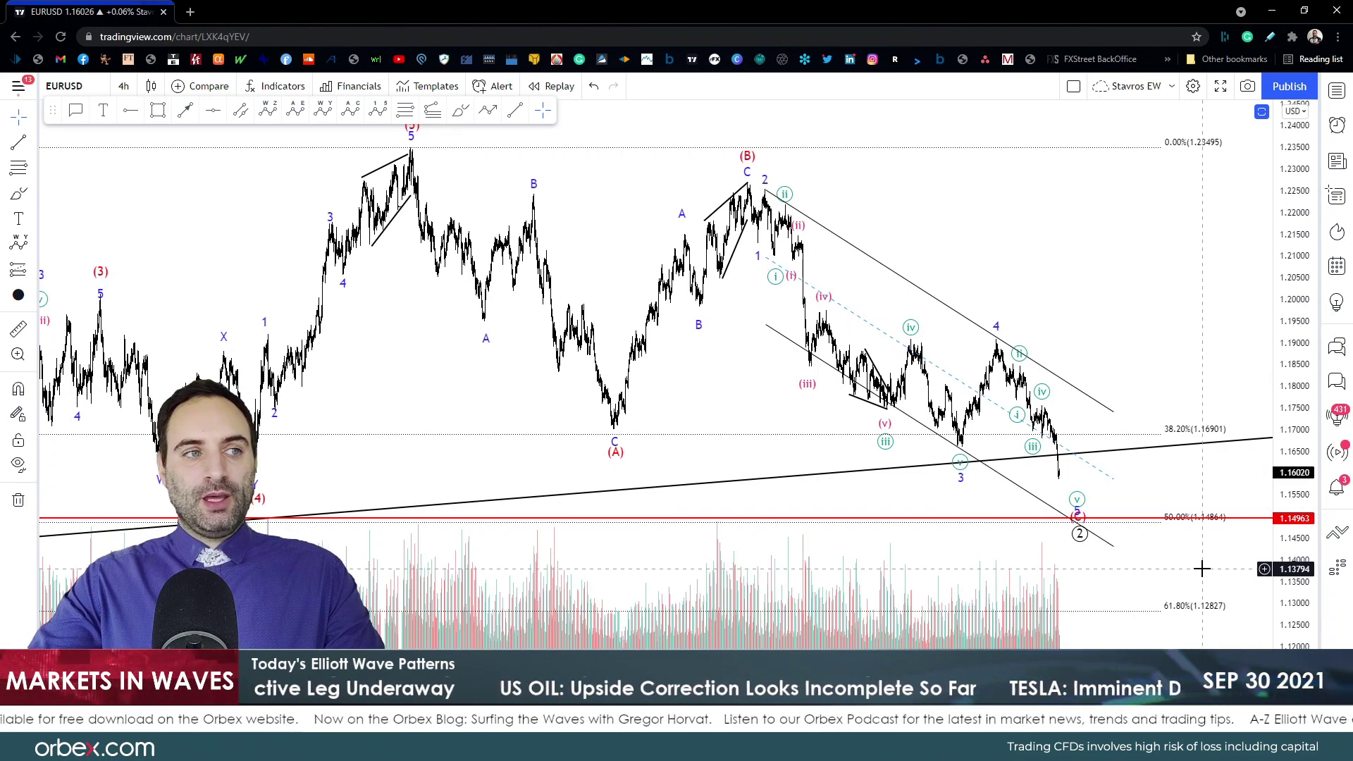
left_click(460, 110)
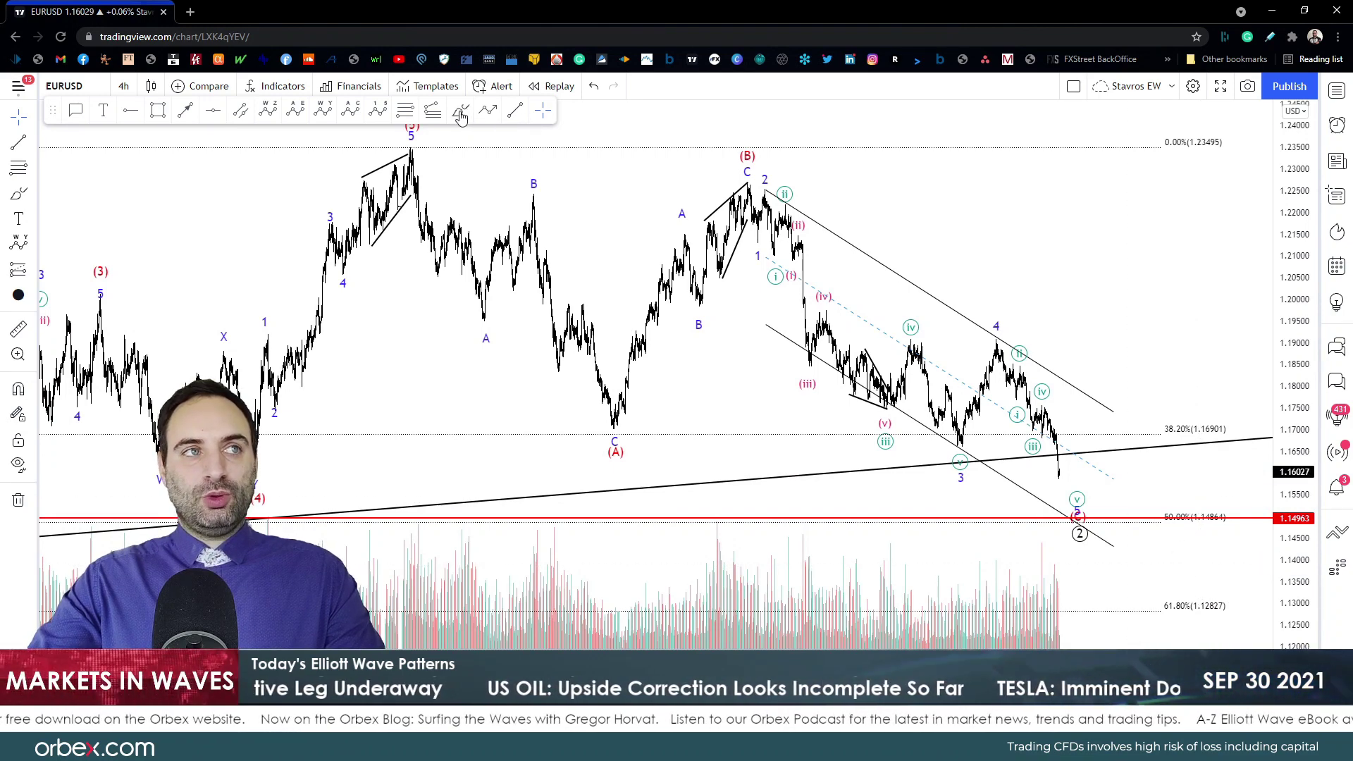
mouse_move(994, 360)
left_mouse_down()
mouse_move(1022, 374)
mouse_move(1033, 425)
mouse_move(1090, 502)
mouse_move(1133, 474)
mouse_move(1162, 521)
left_mouse_up()
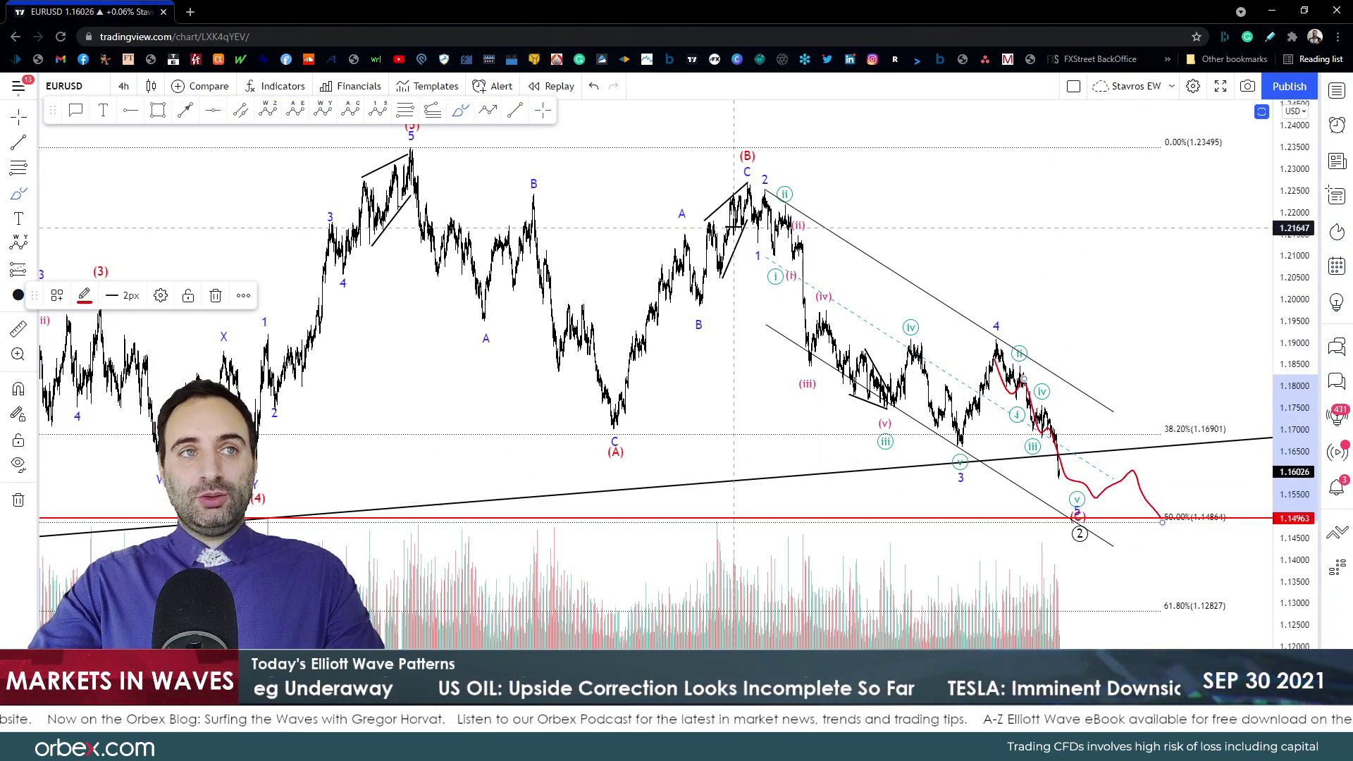
mouse_move(765, 196)
left_mouse_down()
mouse_move(966, 260)
mouse_move(1132, 458)
mouse_move(1144, 507)
left_mouse_up()
key("ctrl+z")
key("ctrl+z")
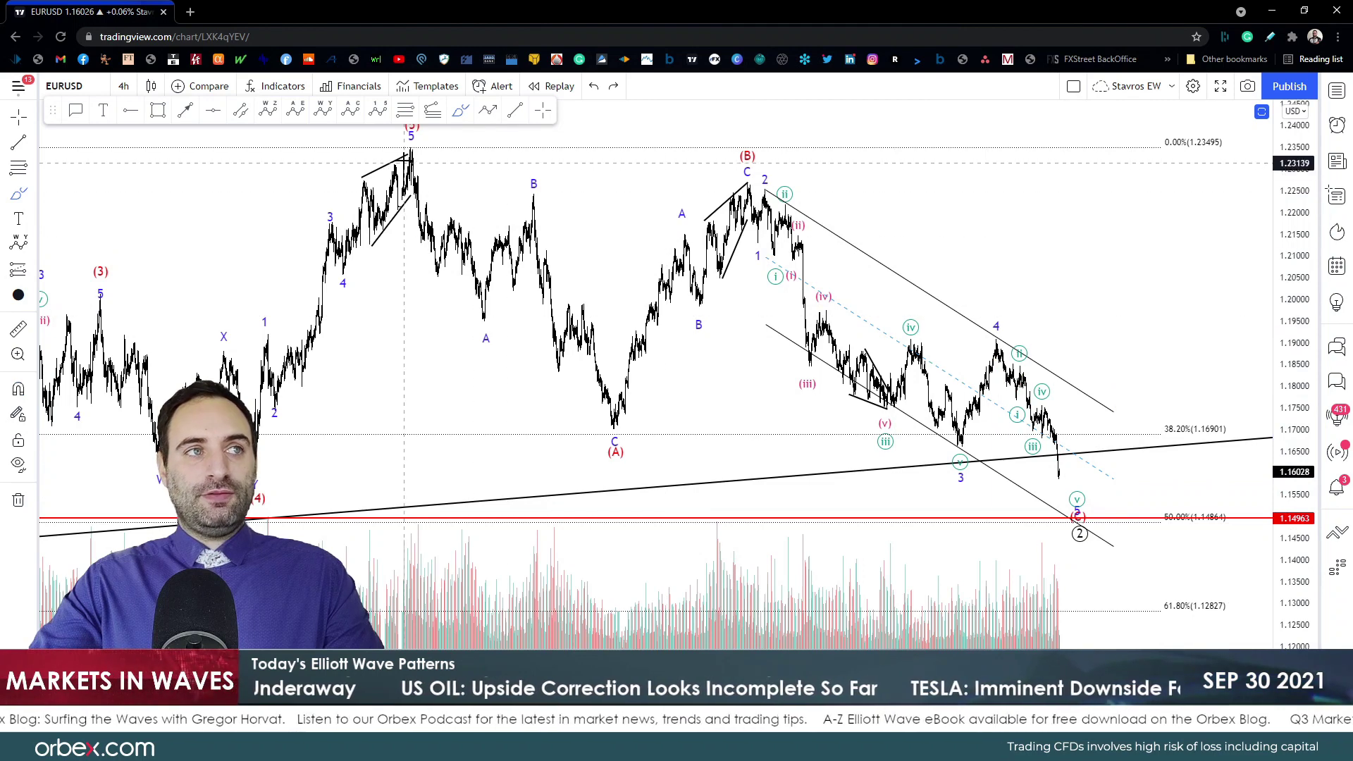
Step: Draw a Fib Retracement from the wave (5) peak near 1.23480 down to about 1.17007, beyond the latest candles
left_click(405, 110)
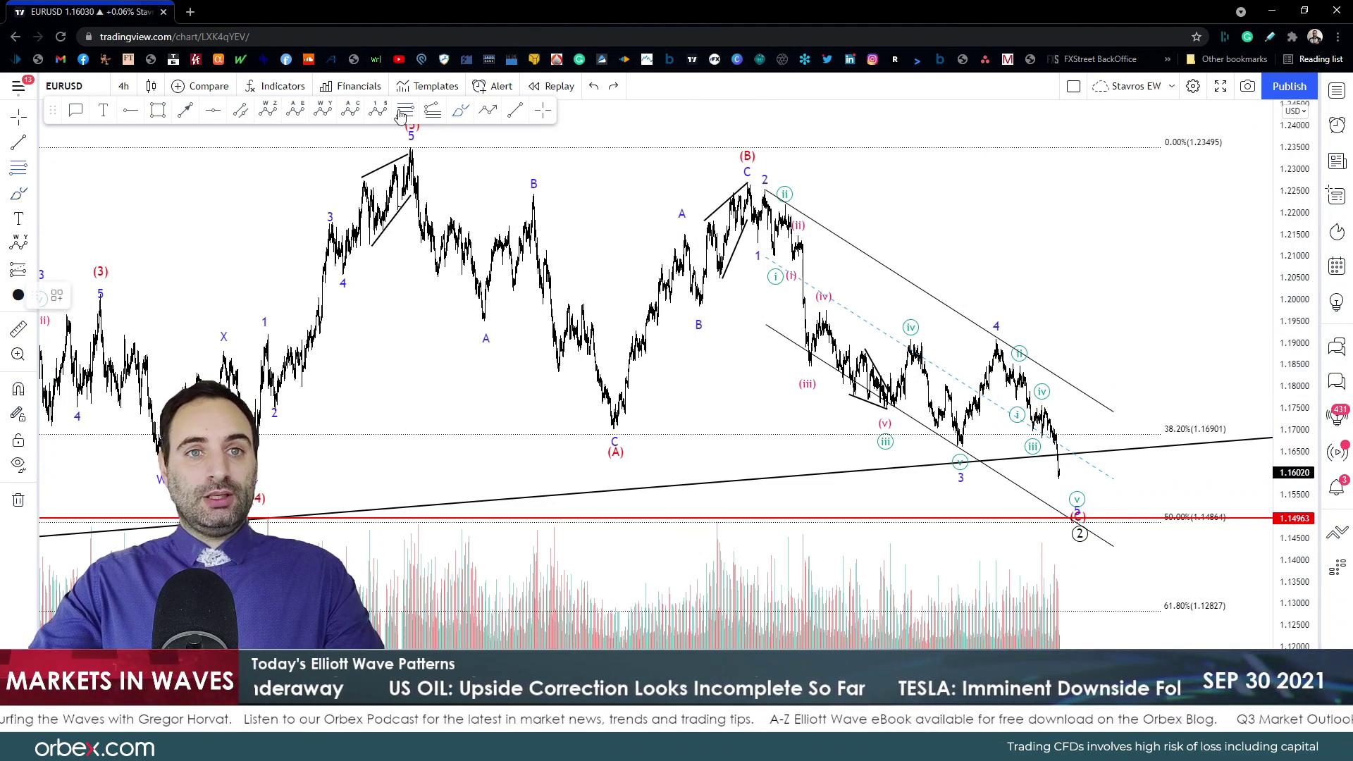
left_click(411, 148)
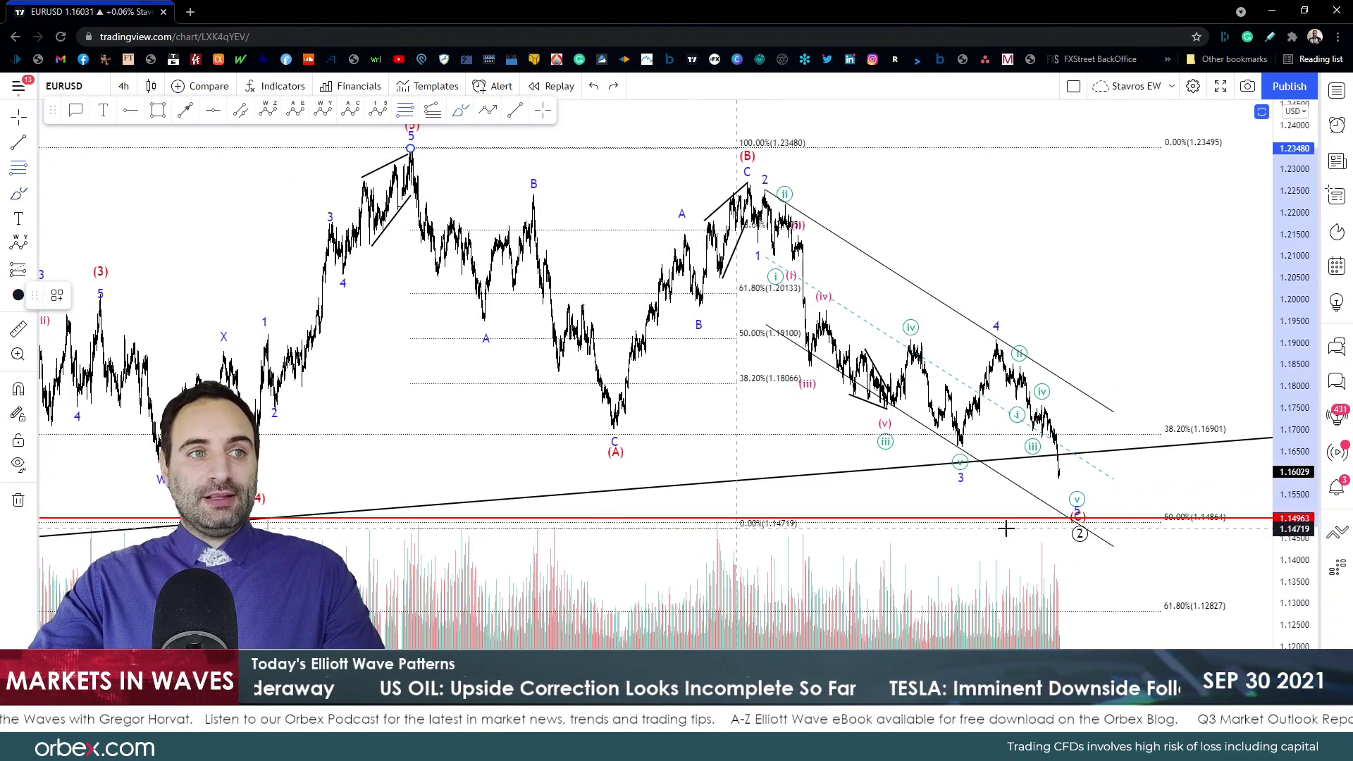
left_click(1147, 427)
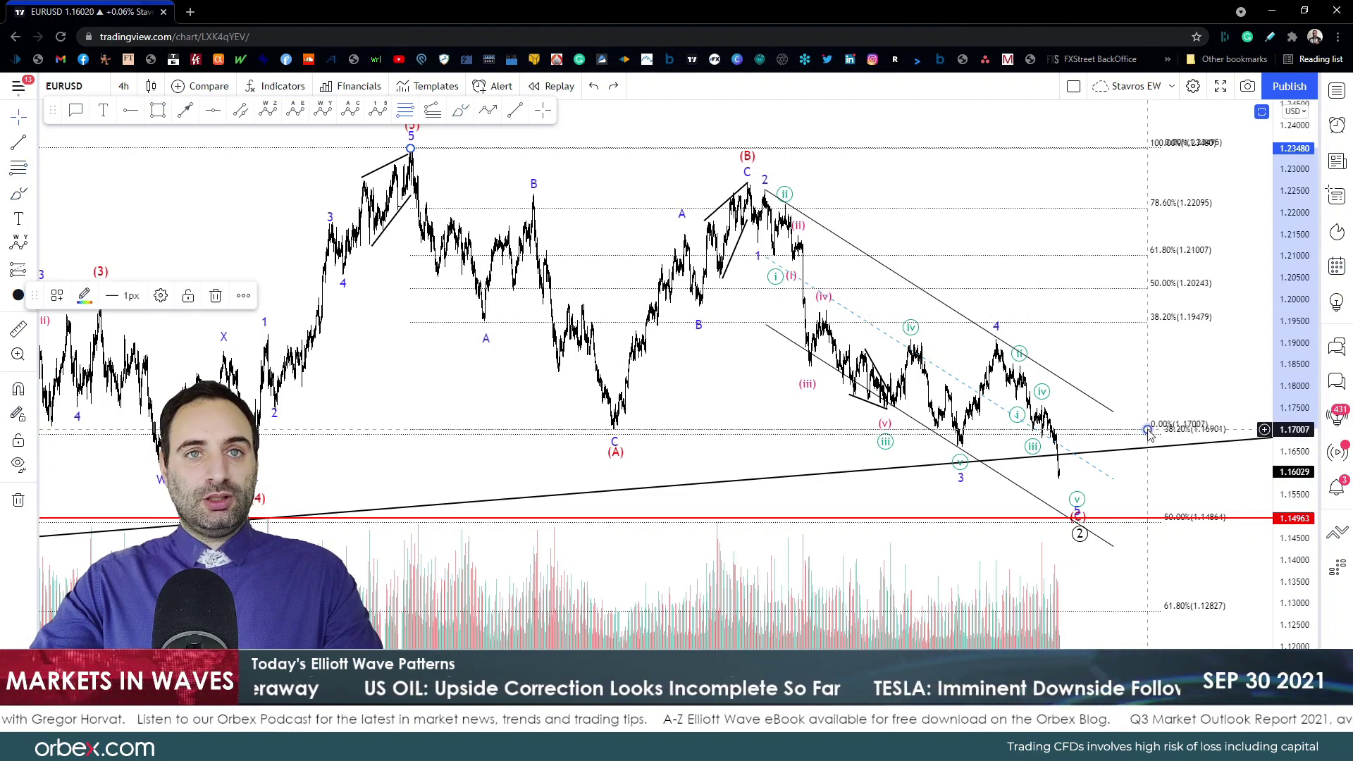
Step: Open the new Fib Retracement's style settings and examine its levels, toggling the second 1.382 level
double_click(599, 359)
left_click_drag(713, 136, 226, 110)
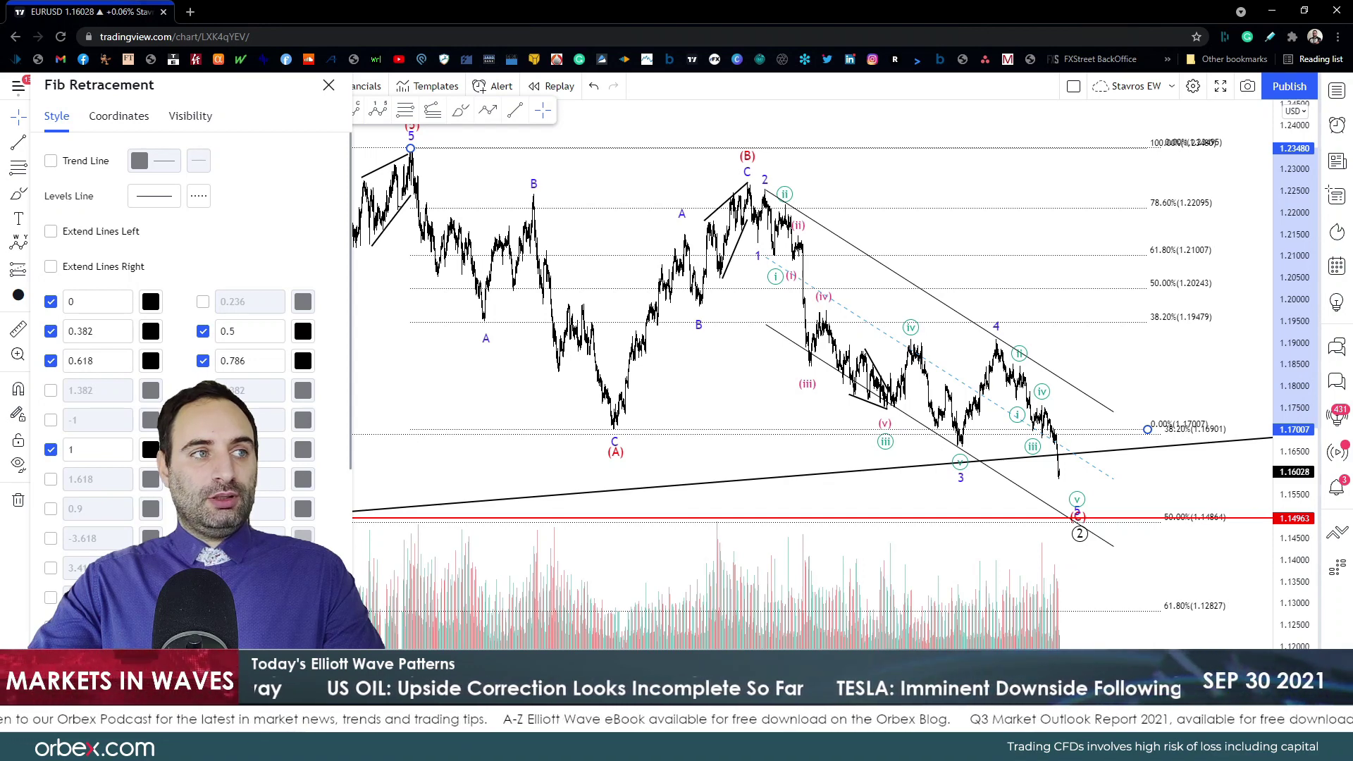
left_click_drag(216, 99, 488, 128)
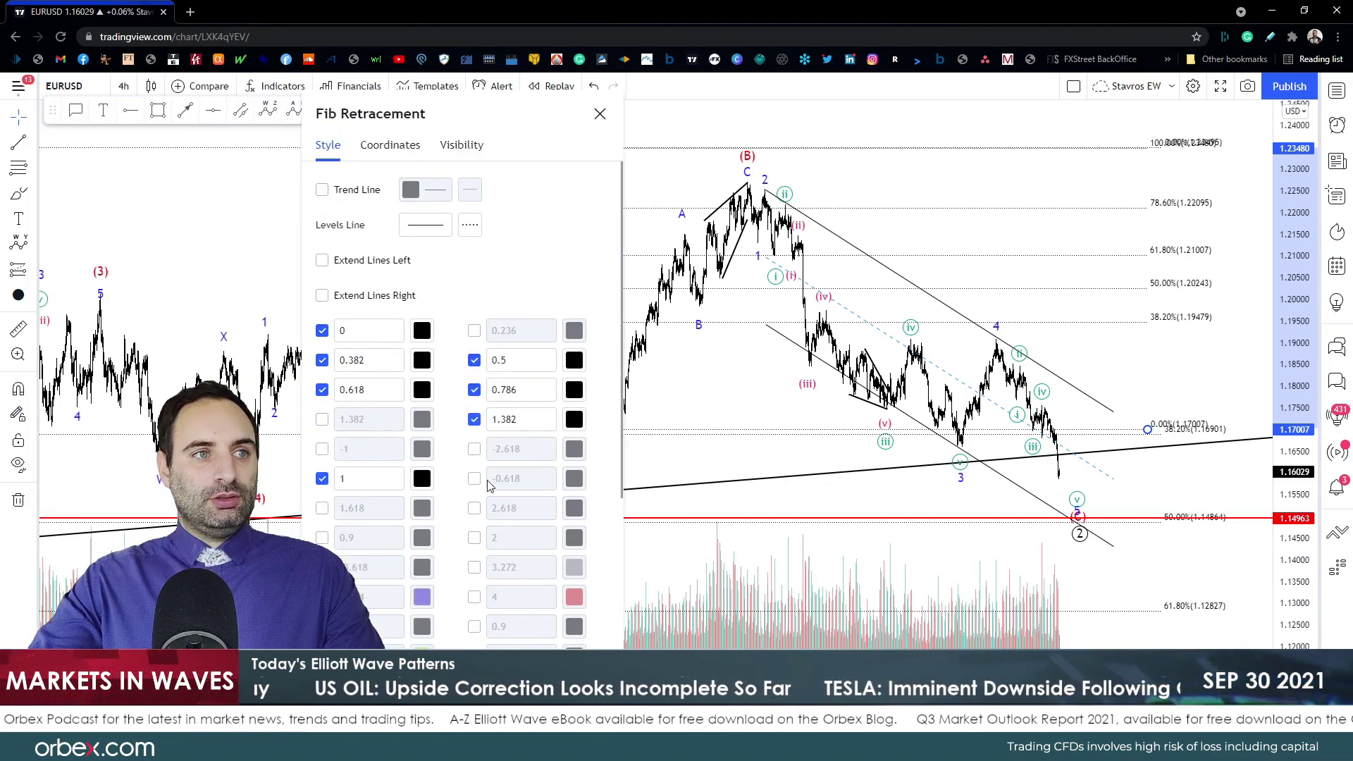
left_click(474, 420)
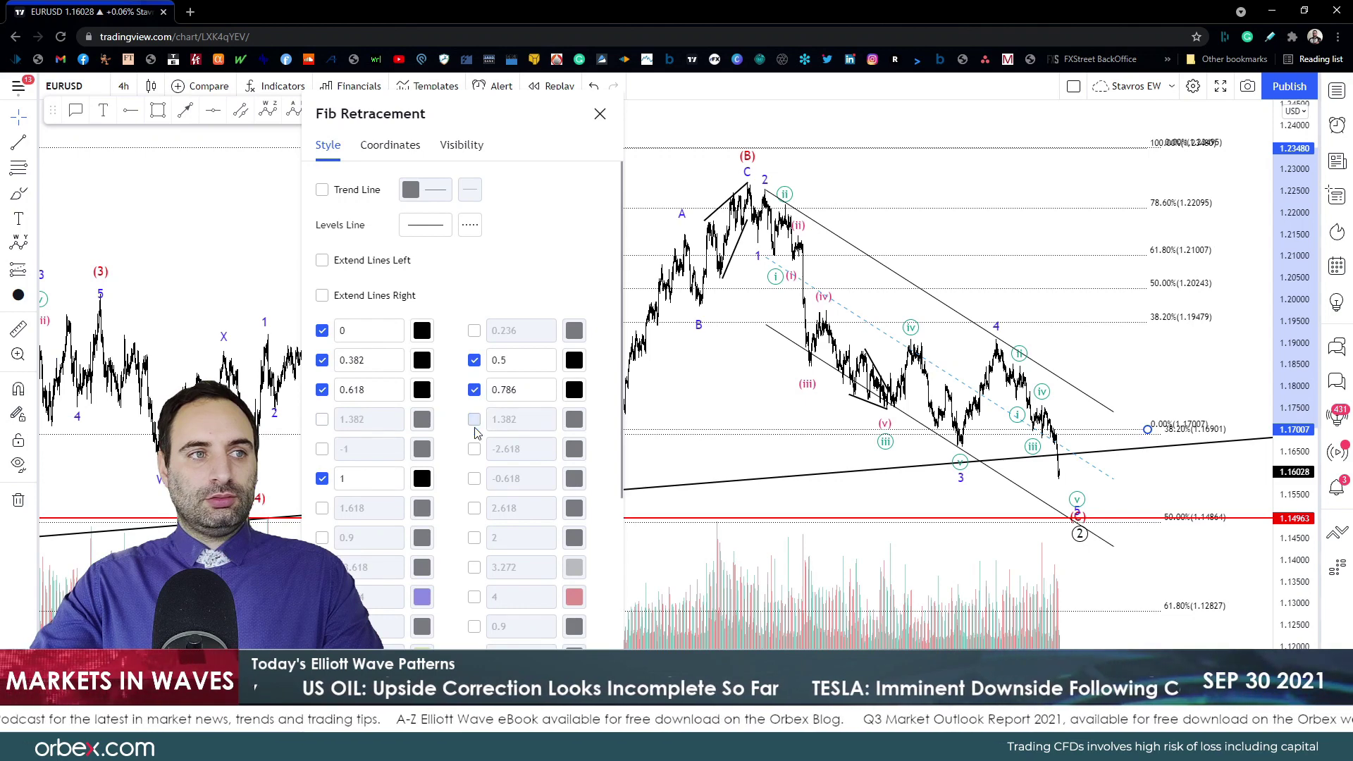
left_click(474, 420)
left_click(475, 420)
scroll(349, 477, "down", 1)
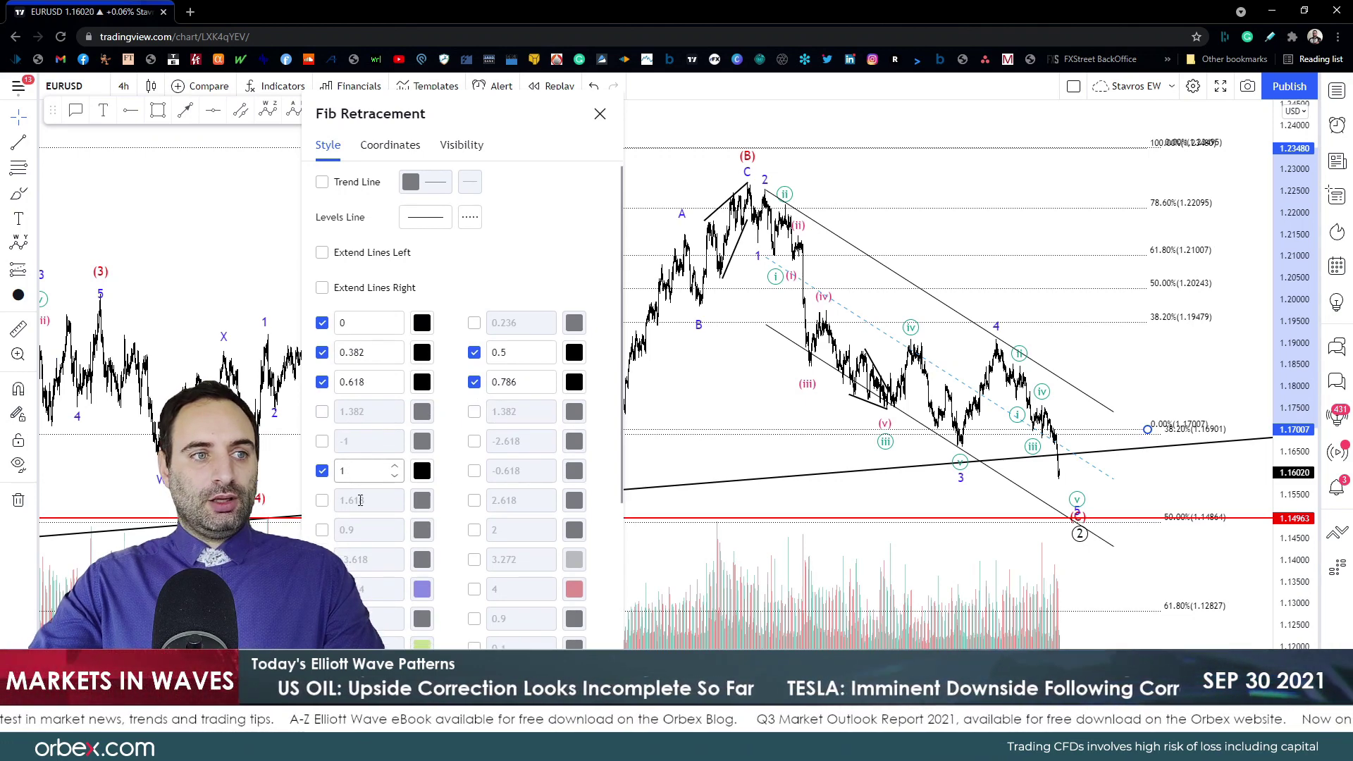
scroll(407, 557, "down", 1)
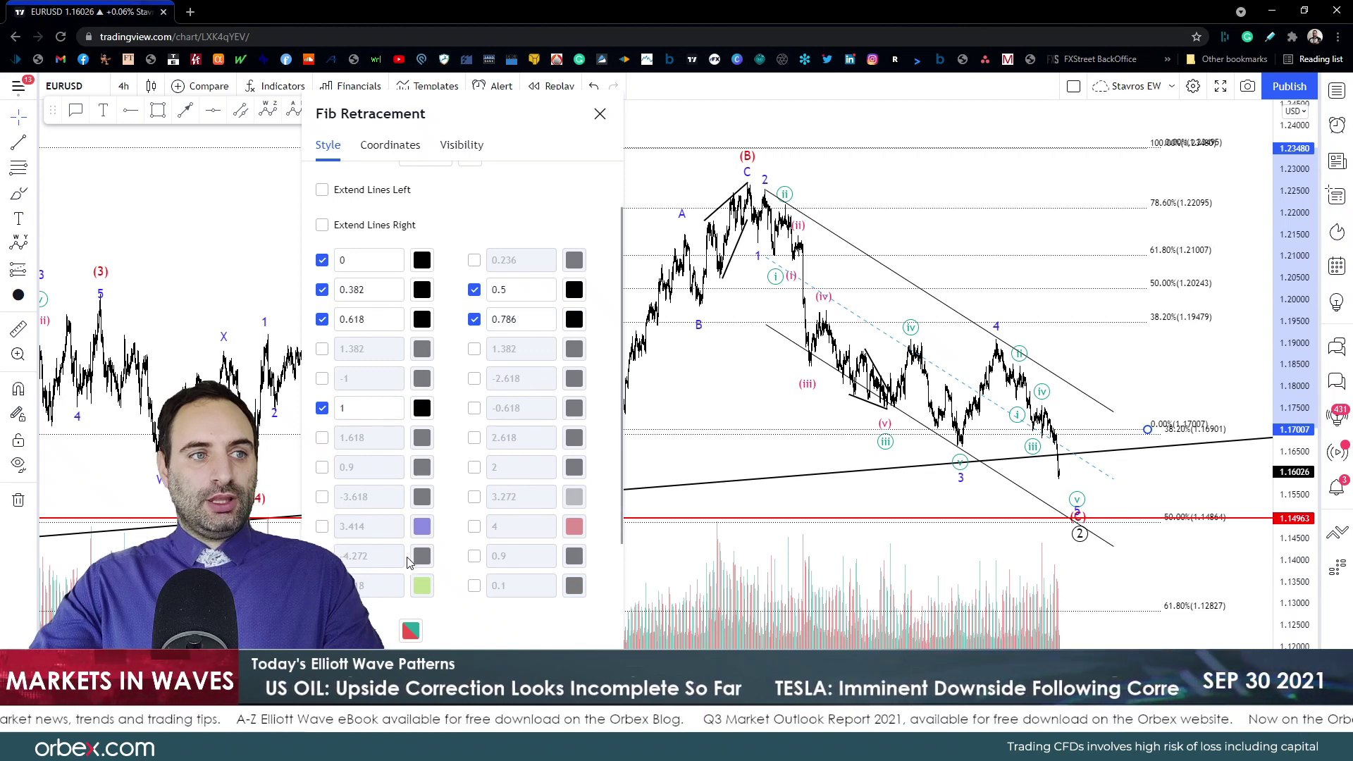
scroll(407, 557, "up", 1)
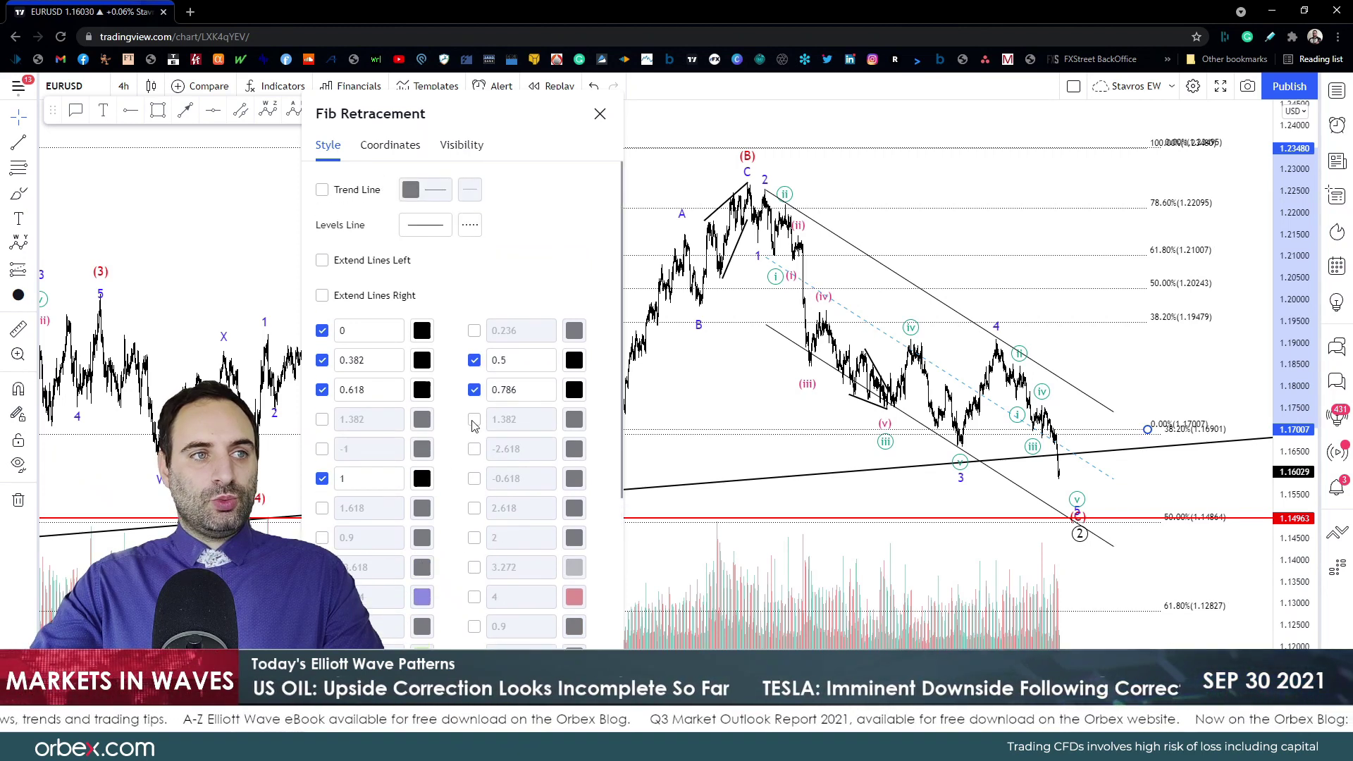
Step: Enable the second 1.382 level of the Fib Retracement, change it to -0.382 and close the settings
left_click(527, 421)
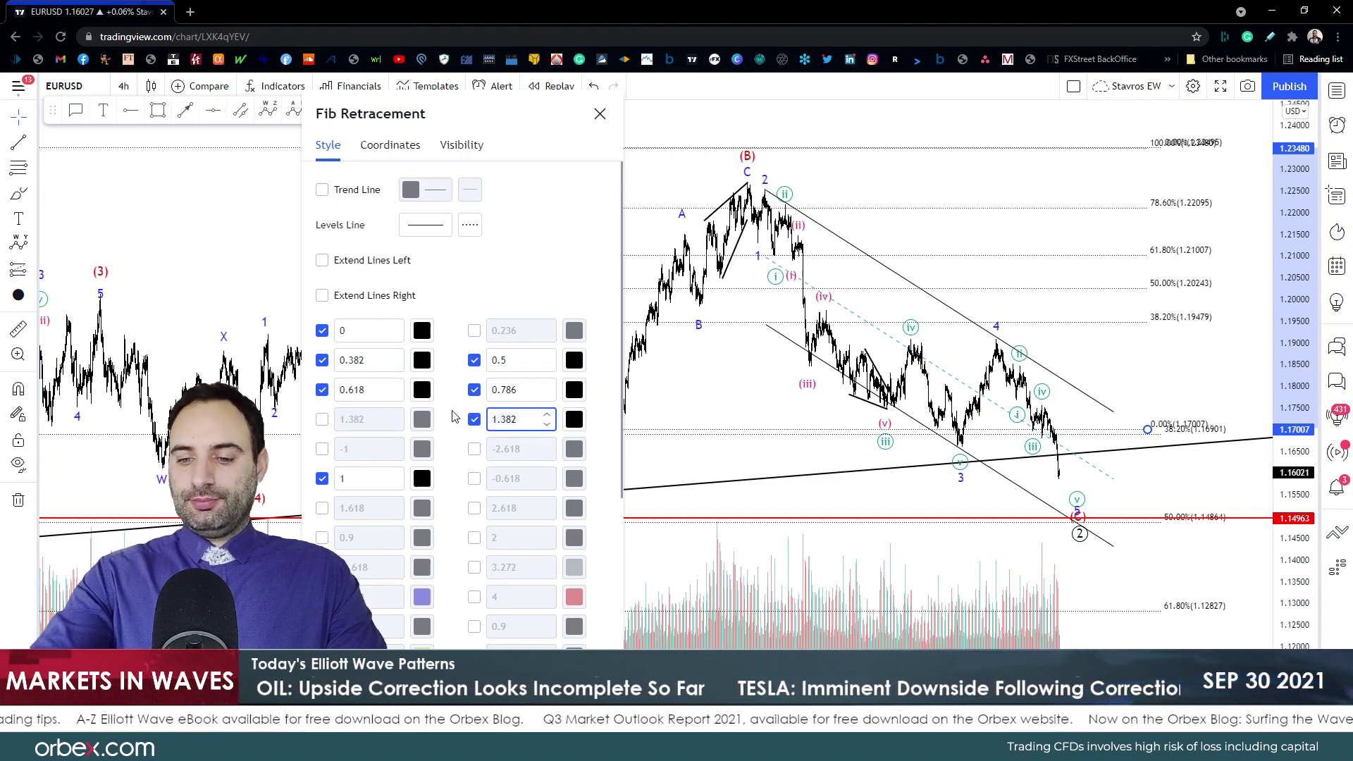
key("BackSpace")
key("BackSpace")
key("BackSpace")
key("BackSpace")
key("BackSpace")
type("-0.382")
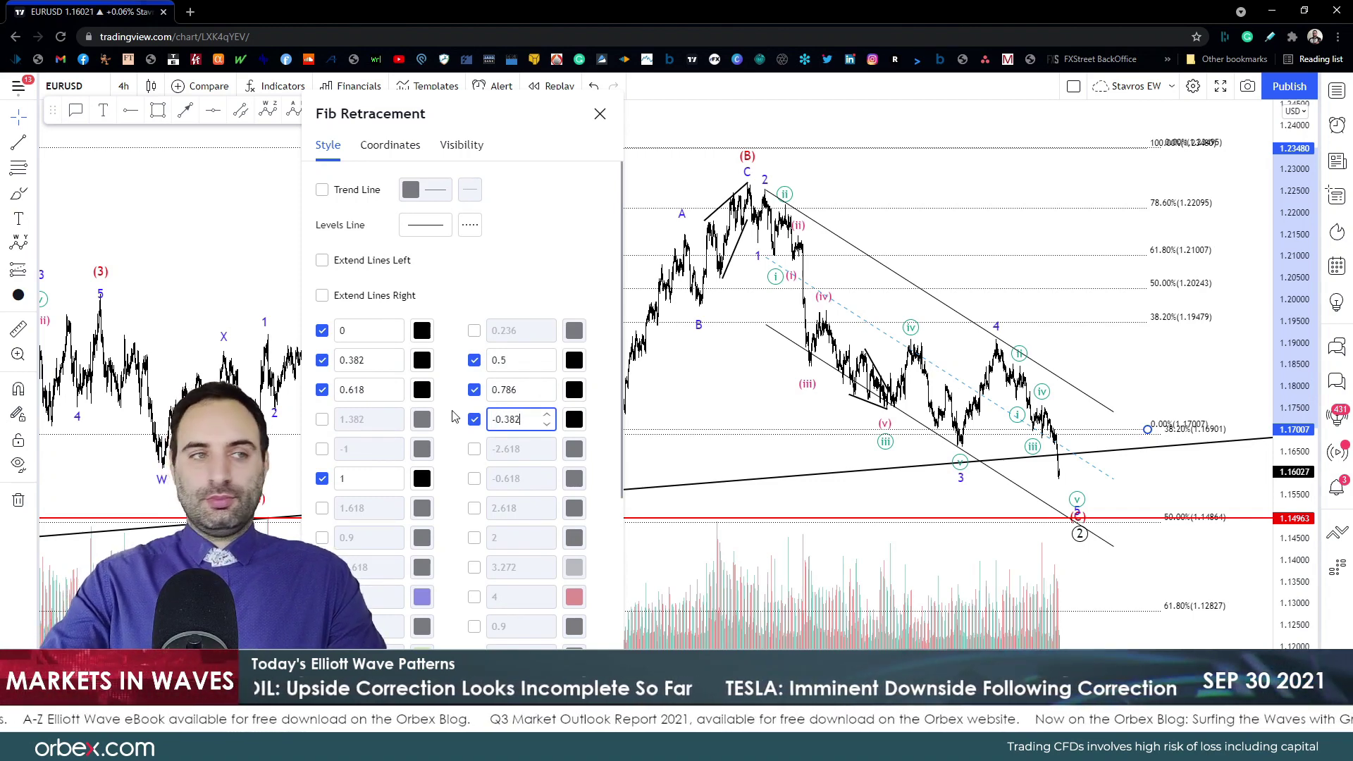
left_click(513, 289)
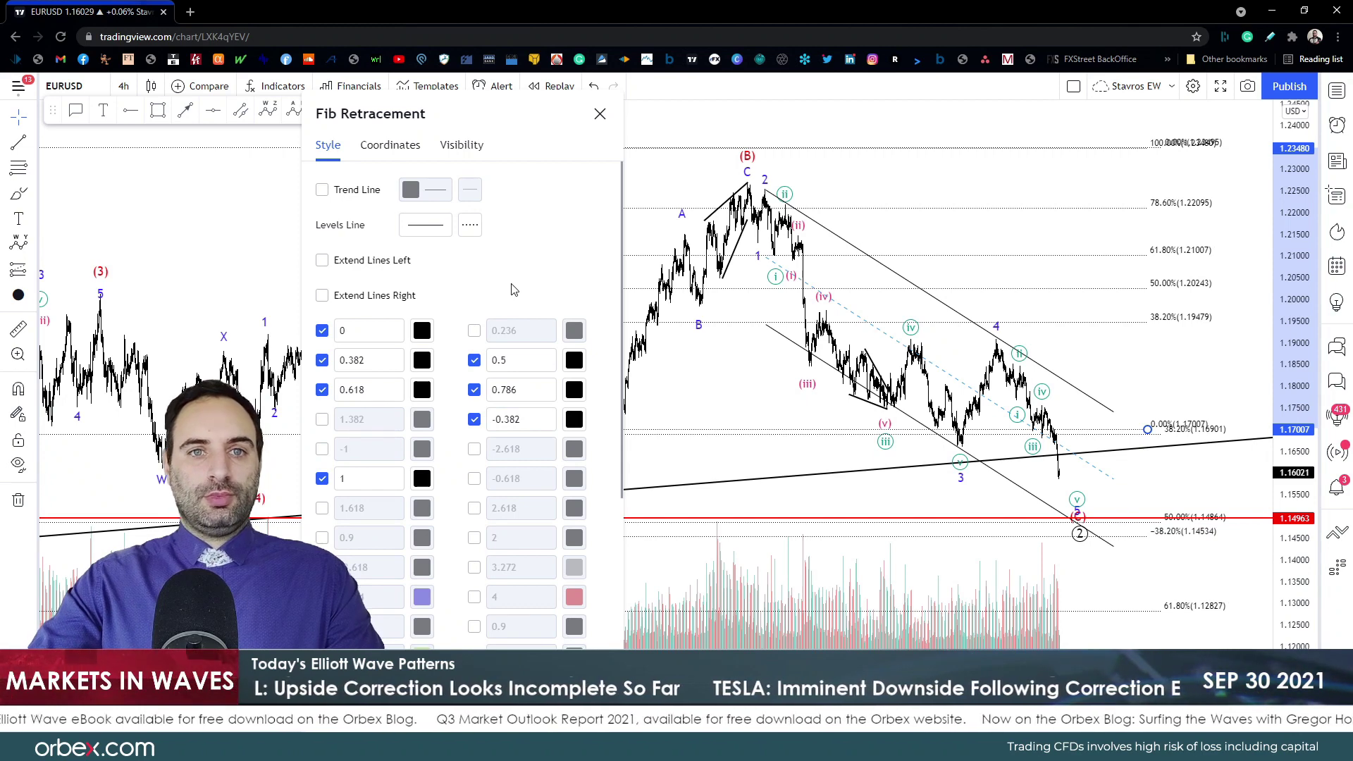
left_click(706, 453)
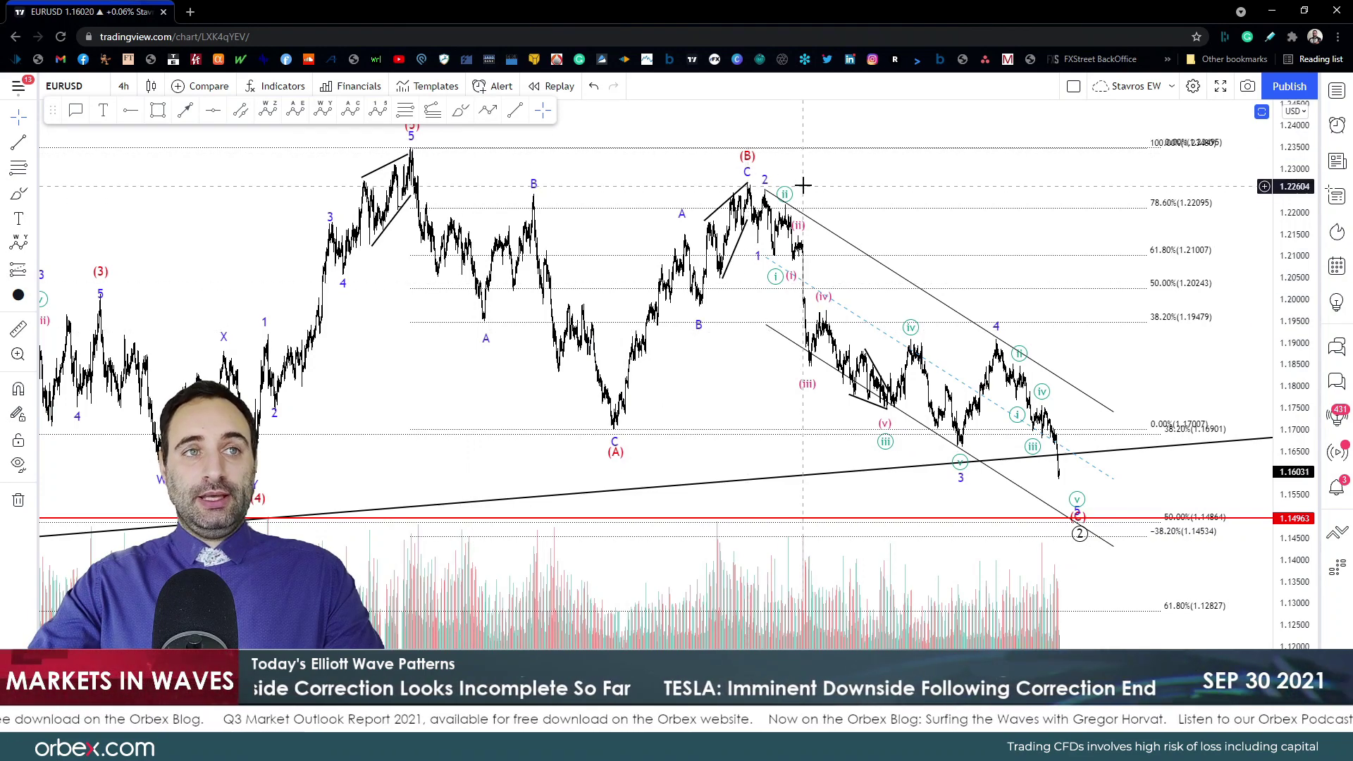
Step: Enable the 0.9 level of the Fib Retracement and close its settings
double_click(876, 215)
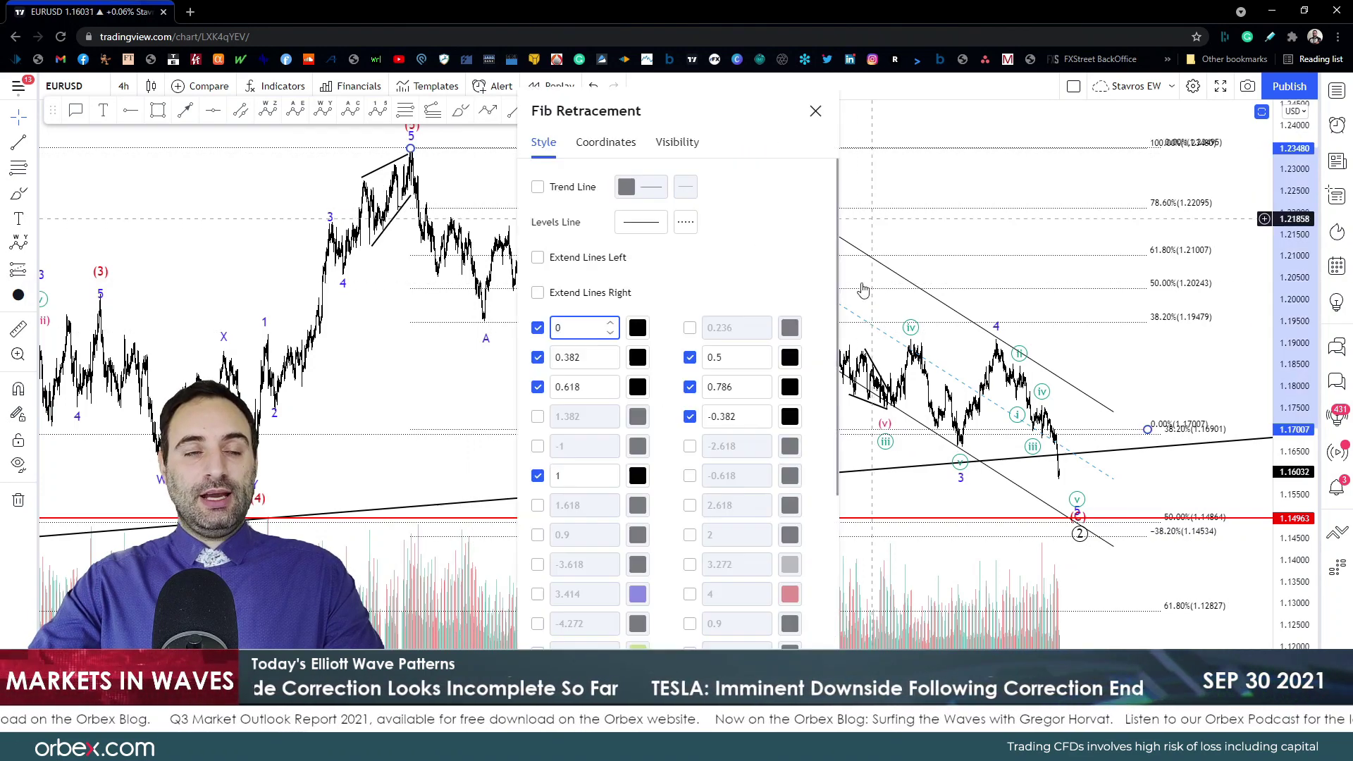
left_click(690, 624)
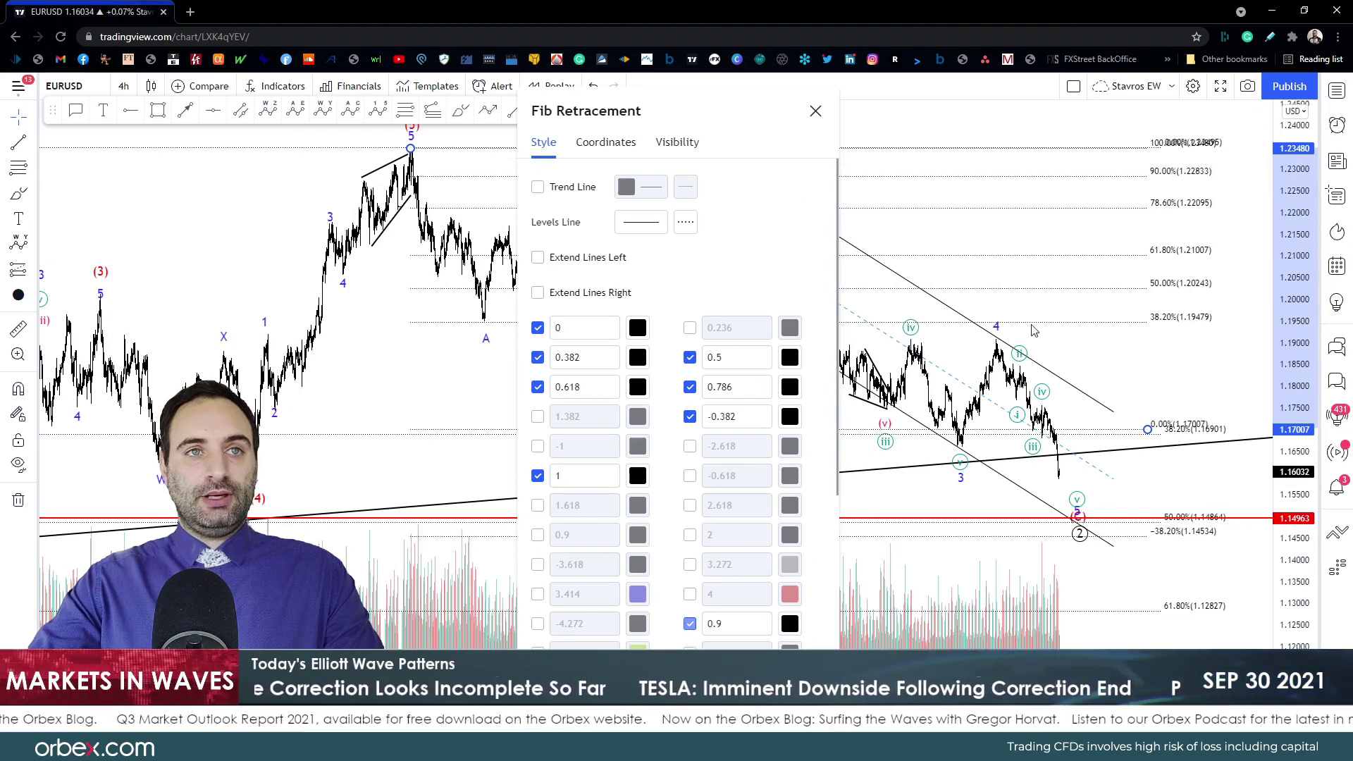
left_click(922, 229)
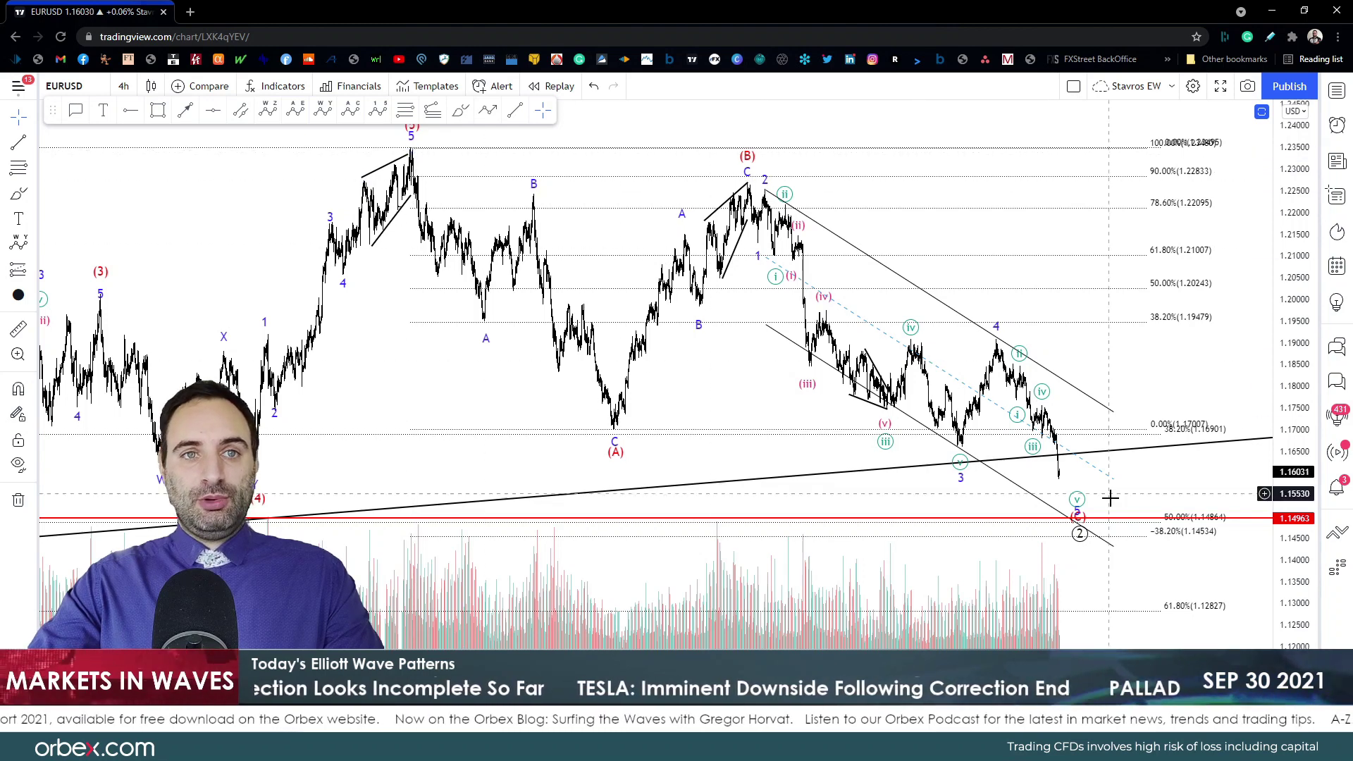
Step: Replace the Fib Retracement's -0.382 level with -0.05 and confirm the settings
left_click_drag(1121, 520, 1121, 519)
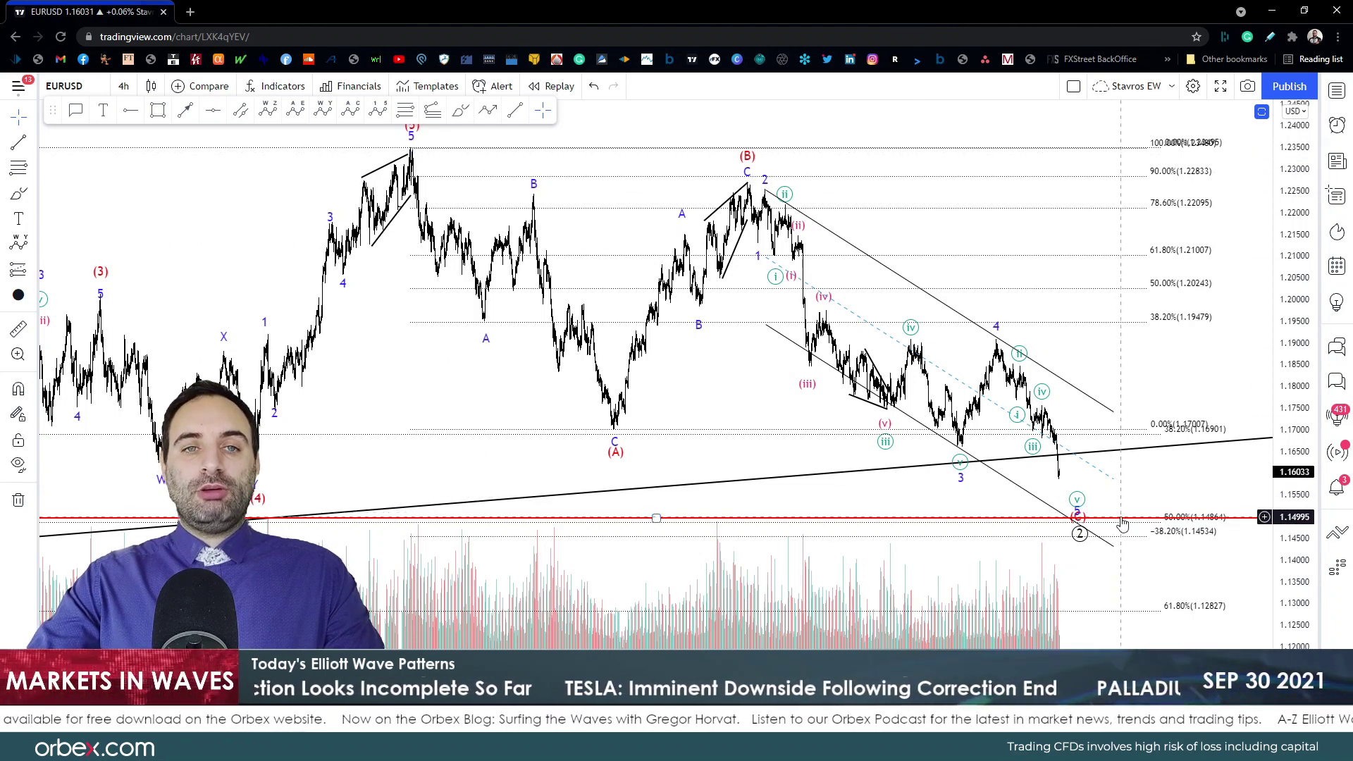
double_click(1114, 429)
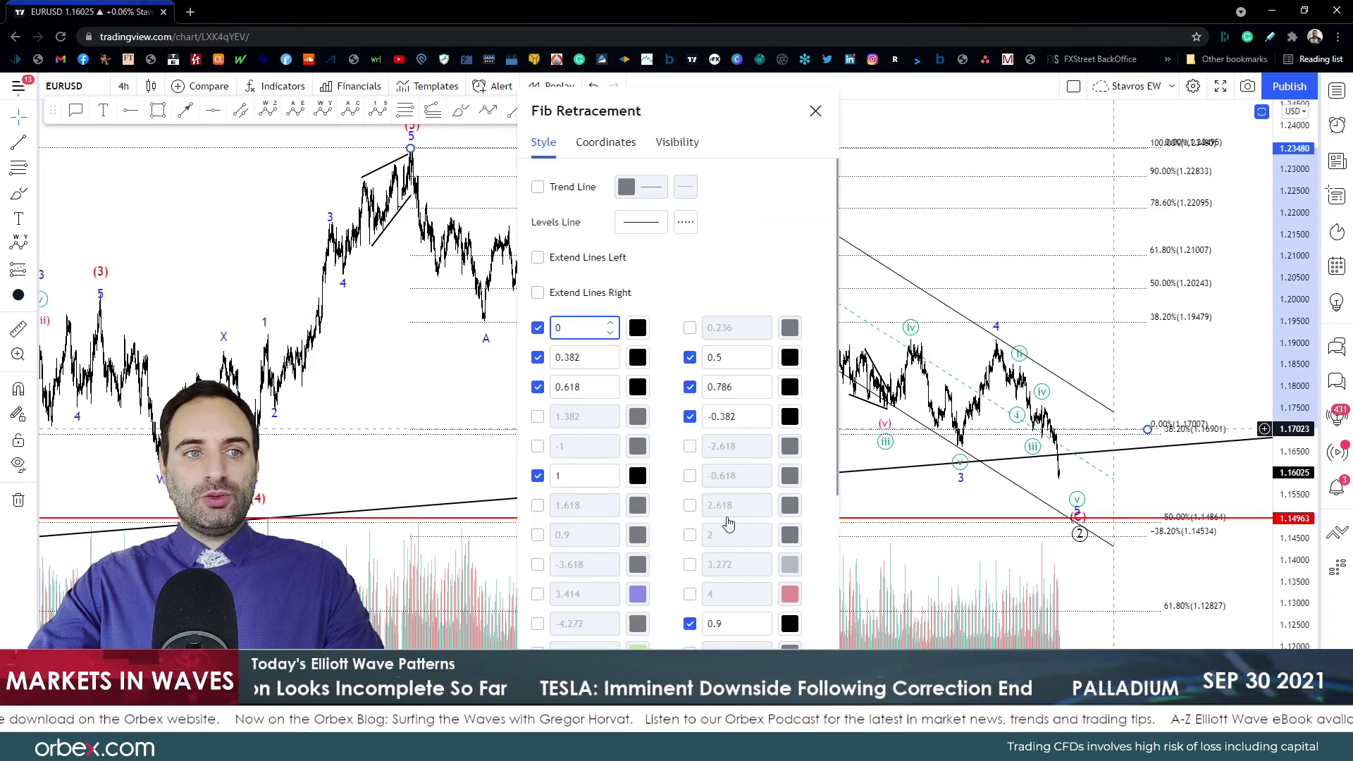
left_click(803, 417)
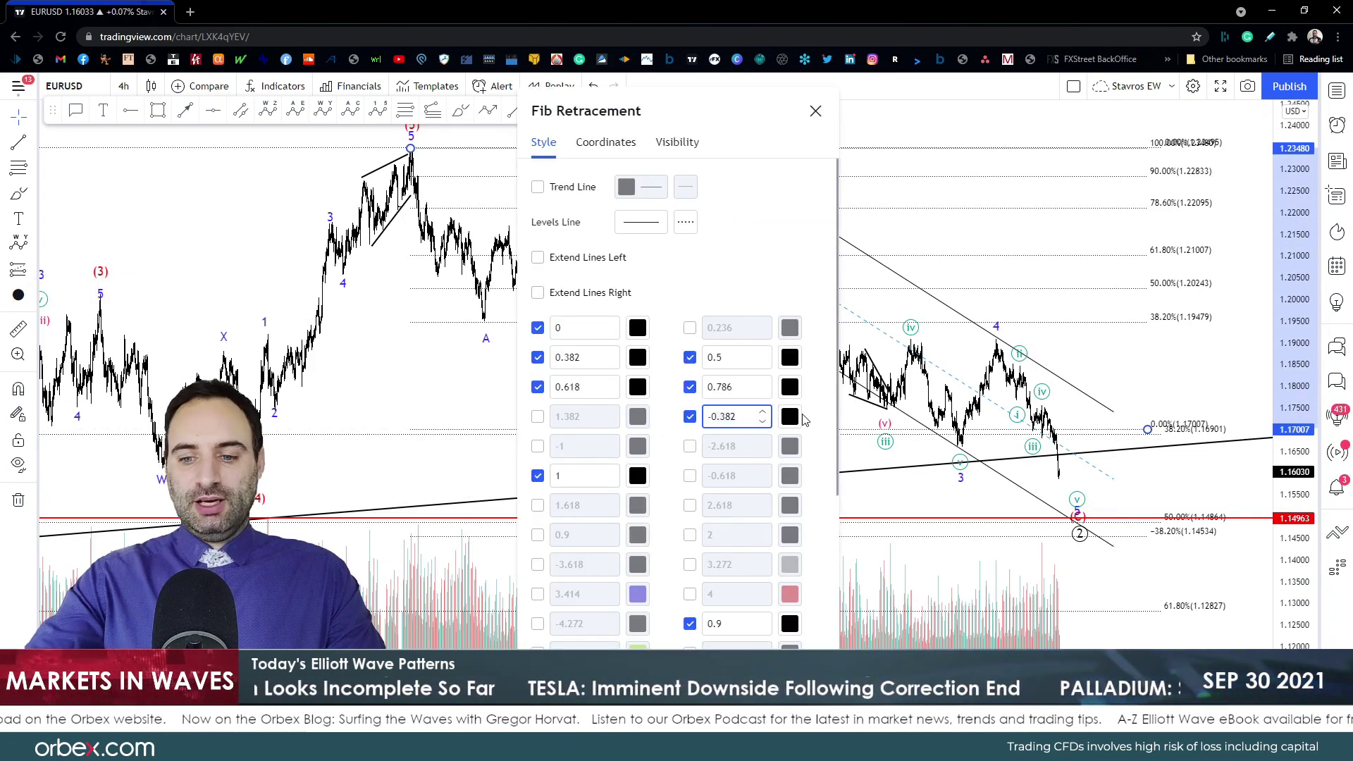
type(".0")
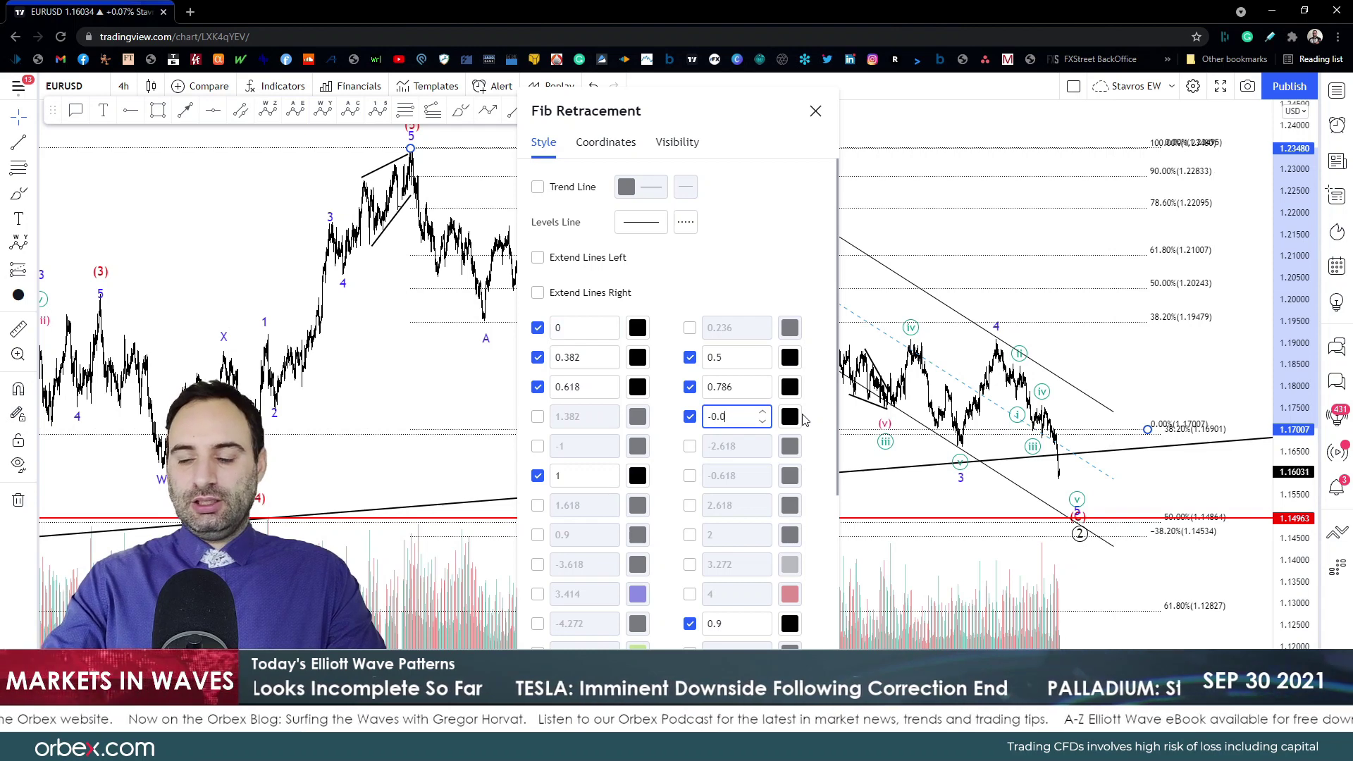
type("5")
left_click(800, 216)
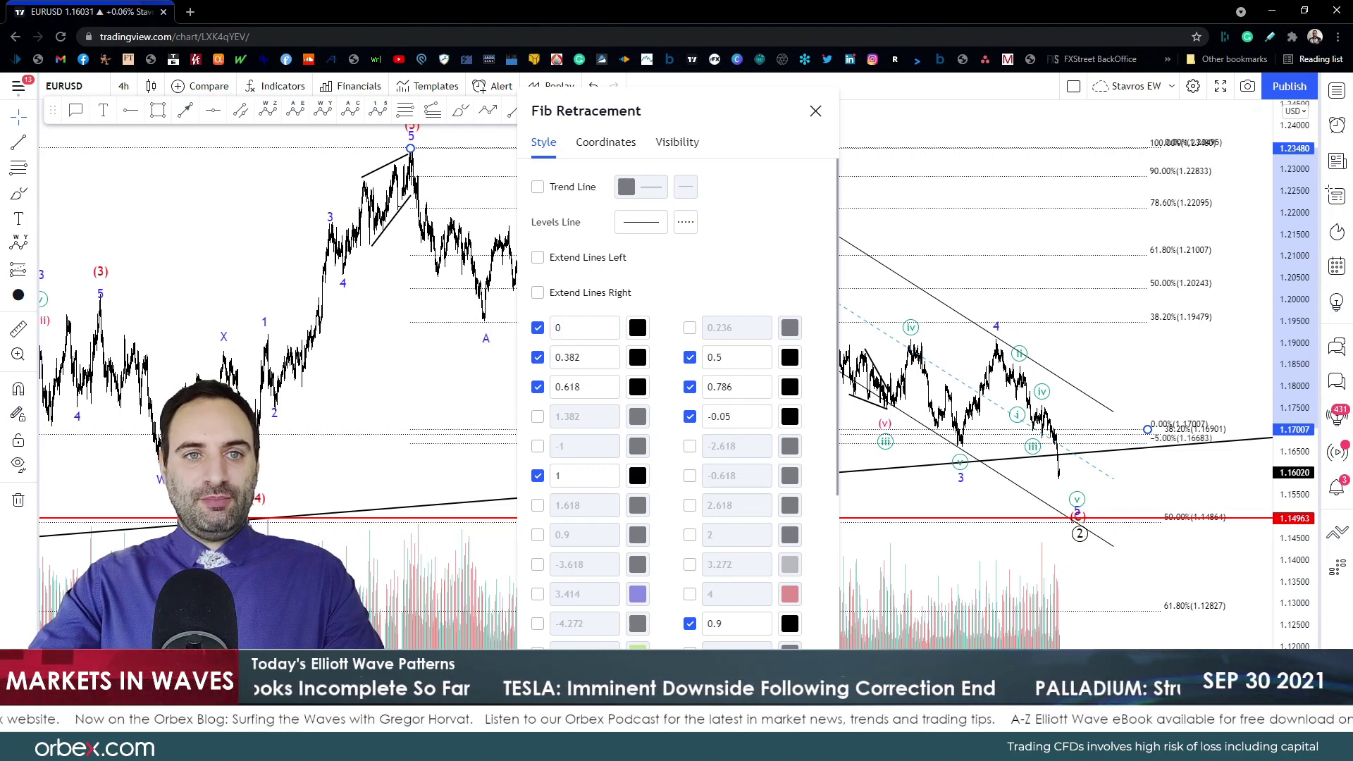
left_click(808, 693)
Step: Delete the Fib Retracement drawn from the wave (5) peak to about 1.17007
left_click(972, 570)
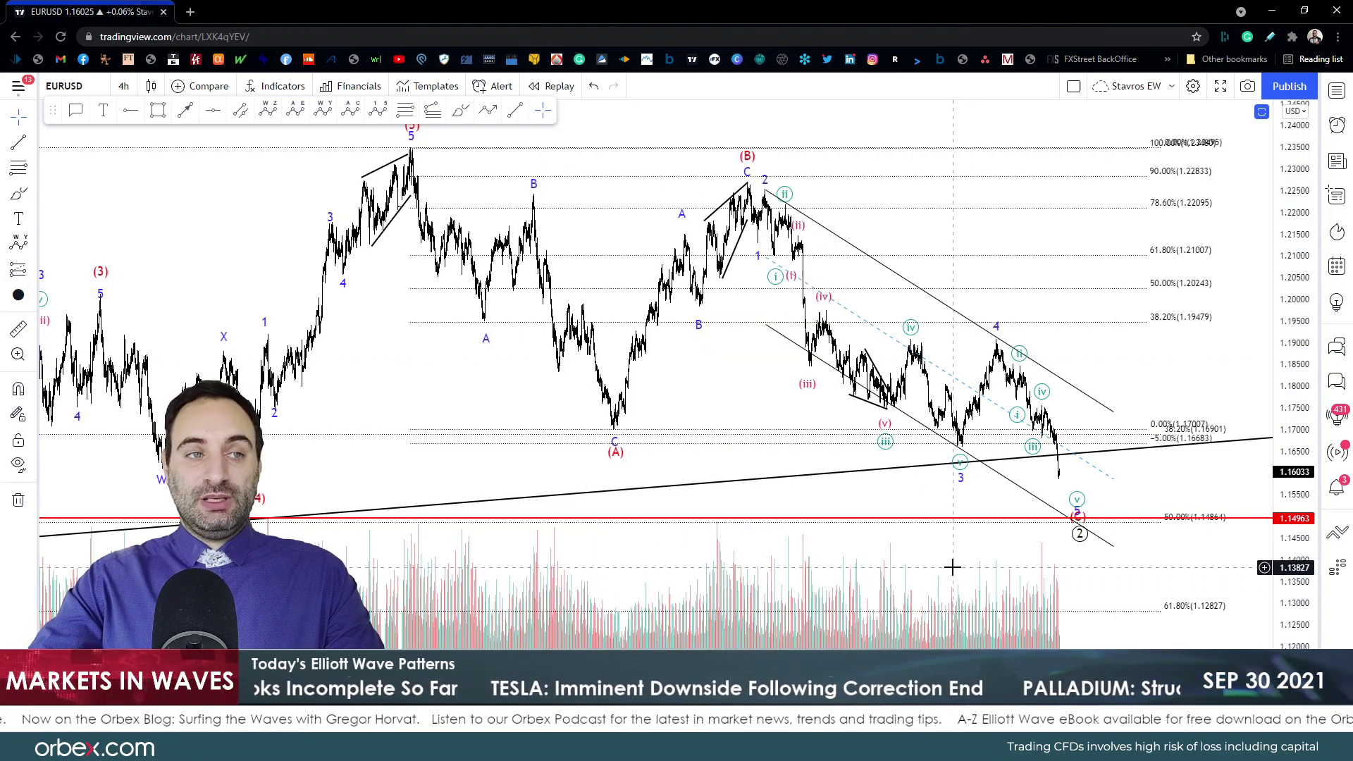
left_click(824, 450)
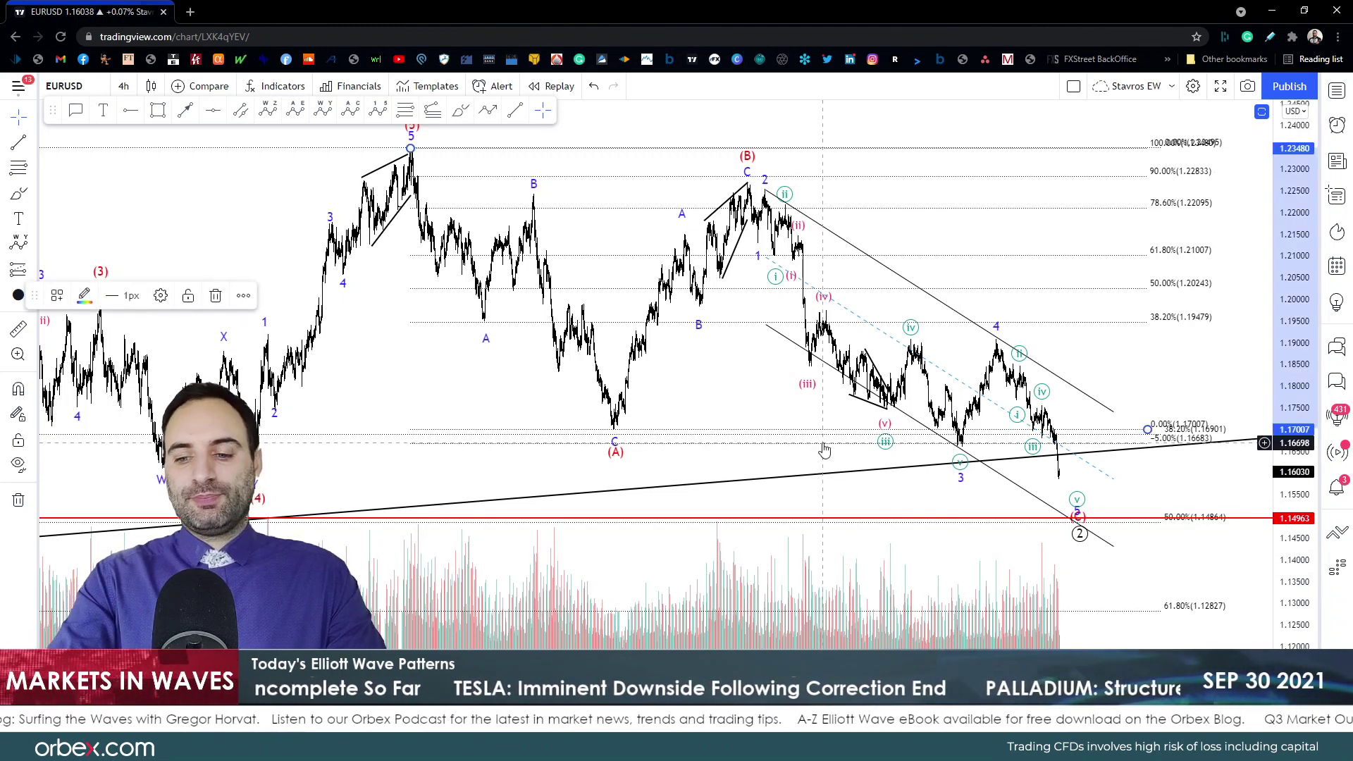
key("Delete")
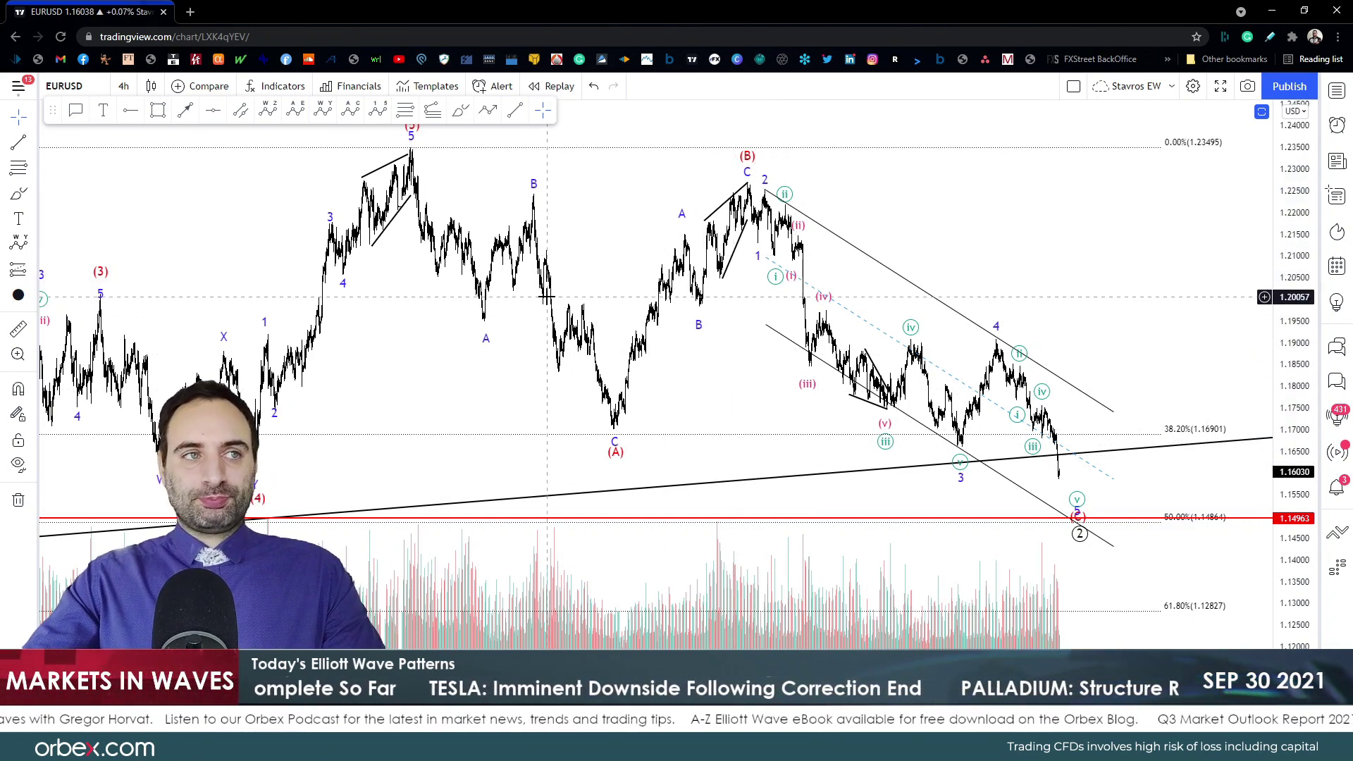
Step: Widen the chart's time and price ranges to inspect the earlier waves and the support levels below 1.14963
left_click(461, 110)
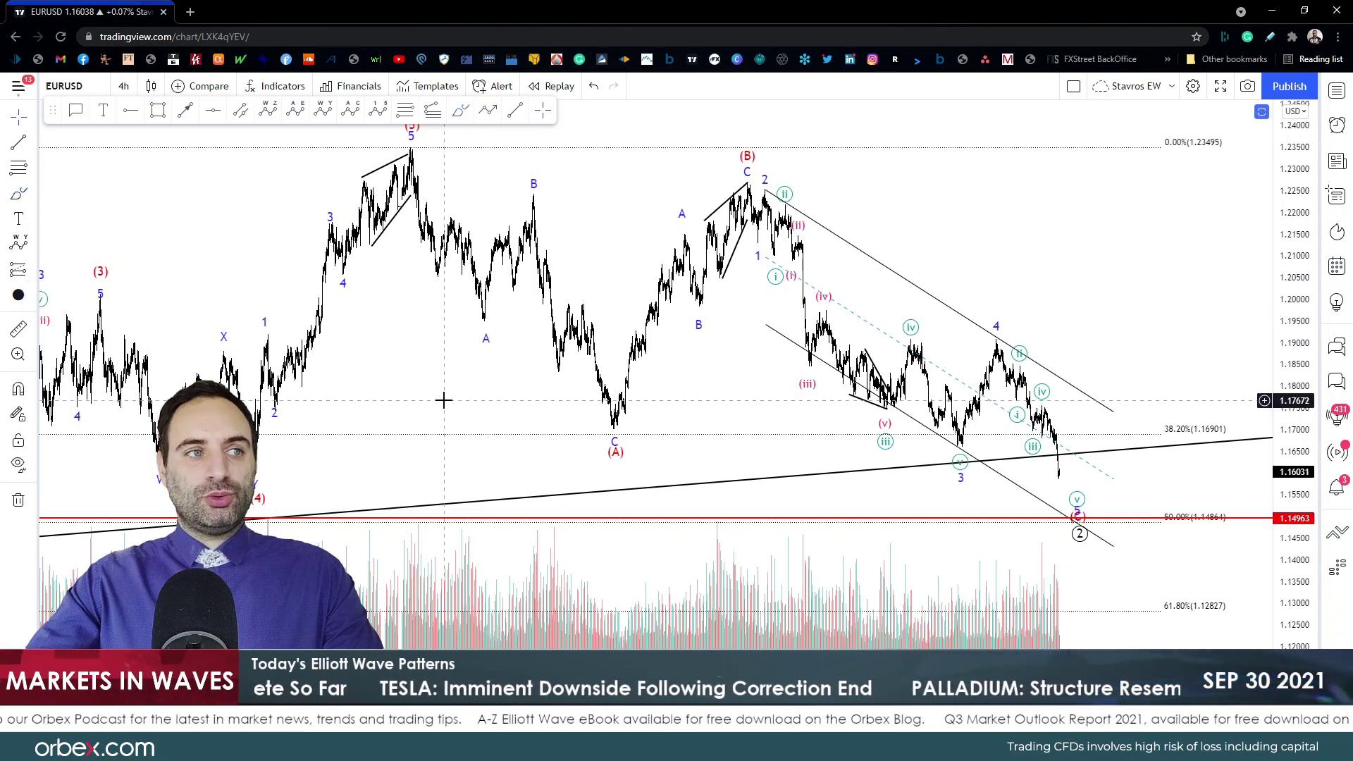
scroll(446, 401, "down", 3)
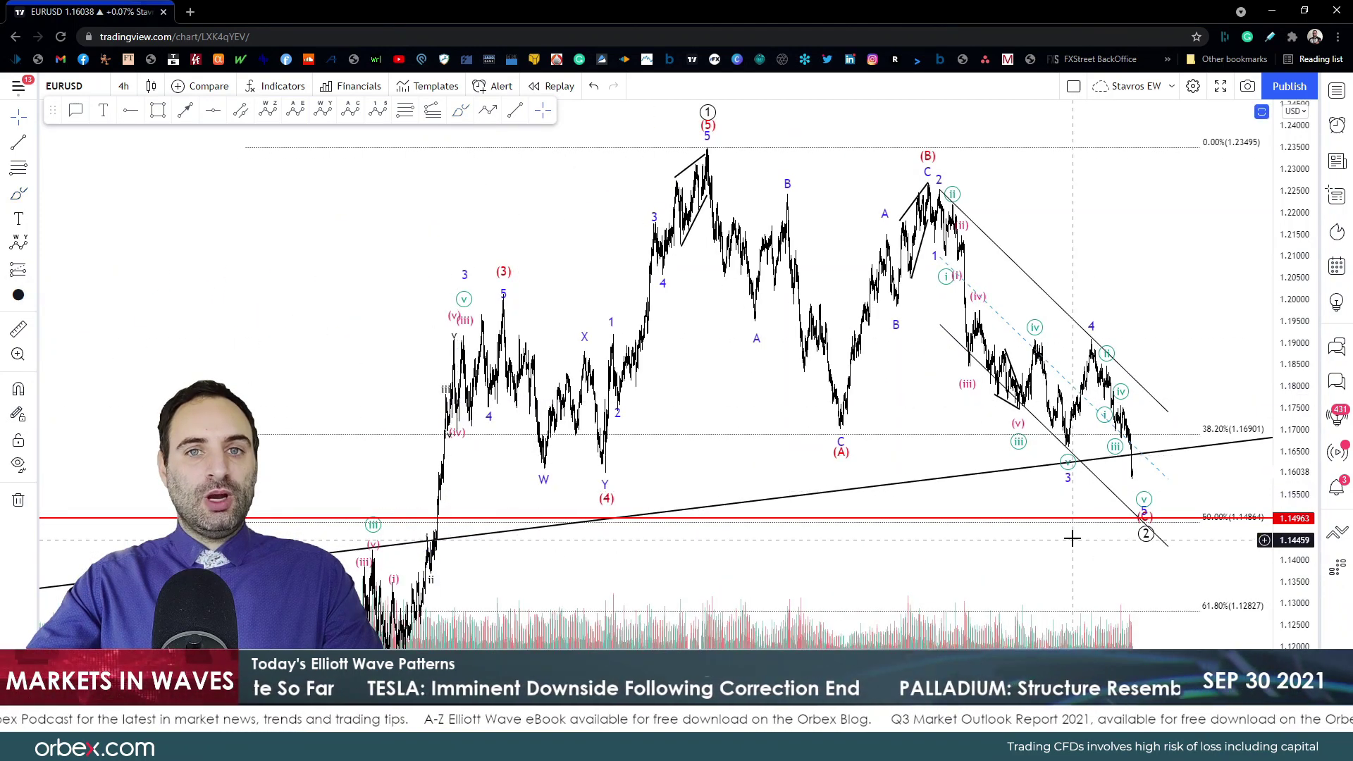
left_click_drag(1290, 282, 1300, 482)
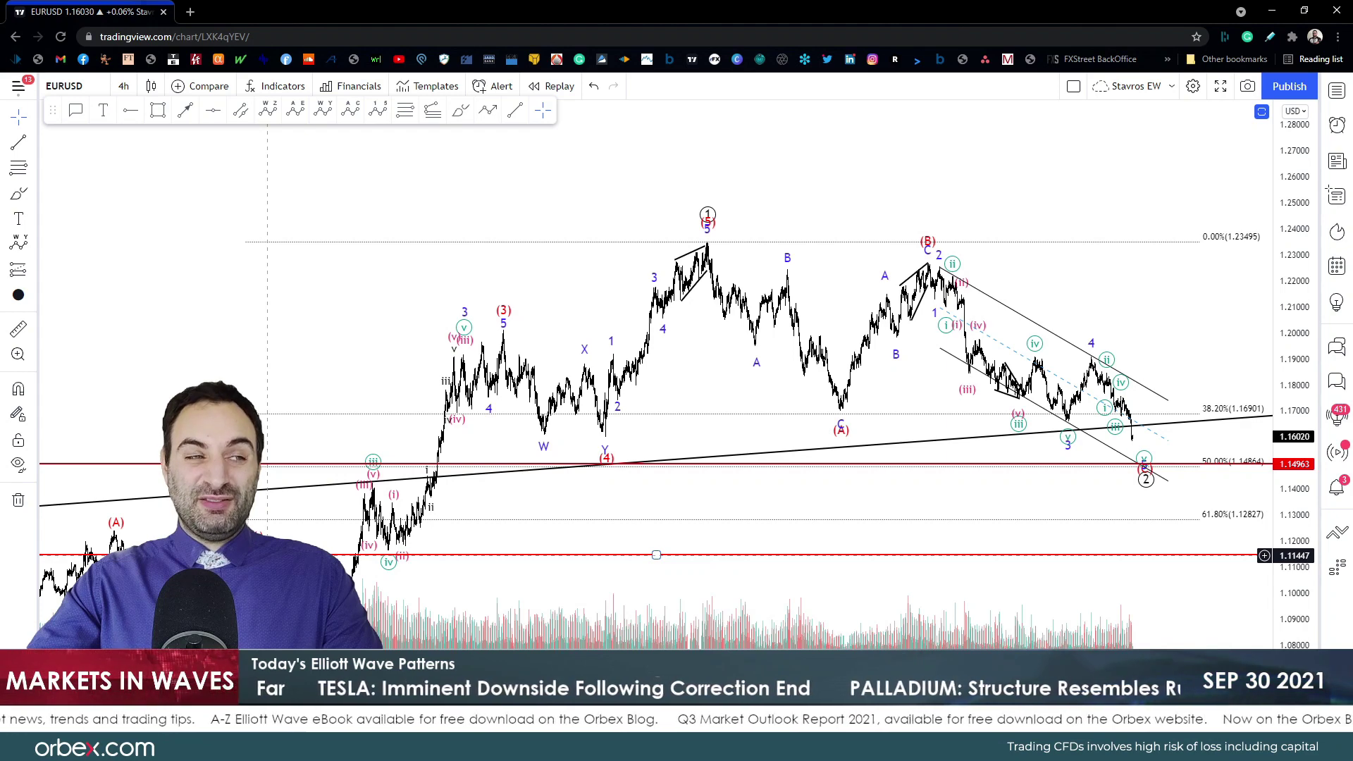
Step: Delete the red (A)(B)(C) correction labels that follow the circled wave 1 peak on the EURUSD chart
left_click(471, 564)
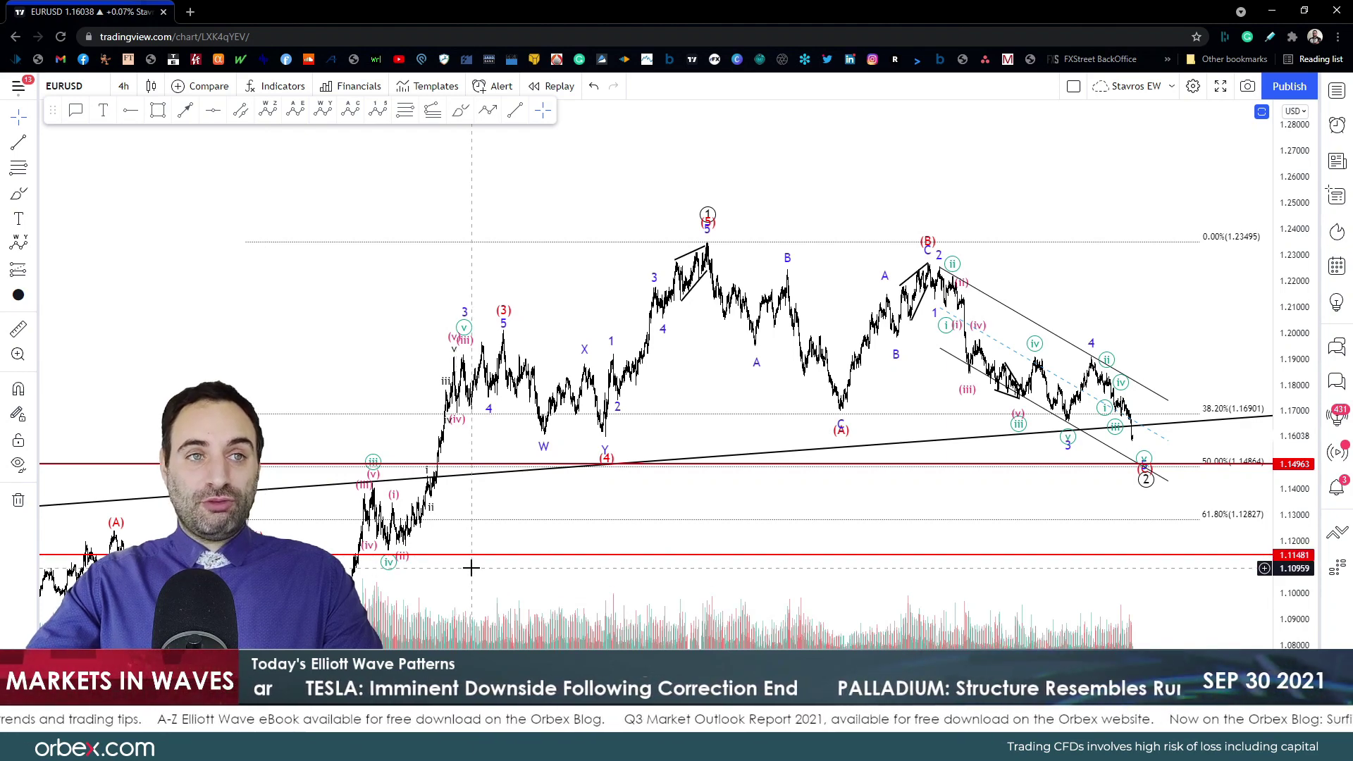
scroll(471, 564, "up", 1)
mouse_move(613, 233)
left_mouse_down()
mouse_move(616, 201)
mouse_move(605, 221)
left_mouse_up()
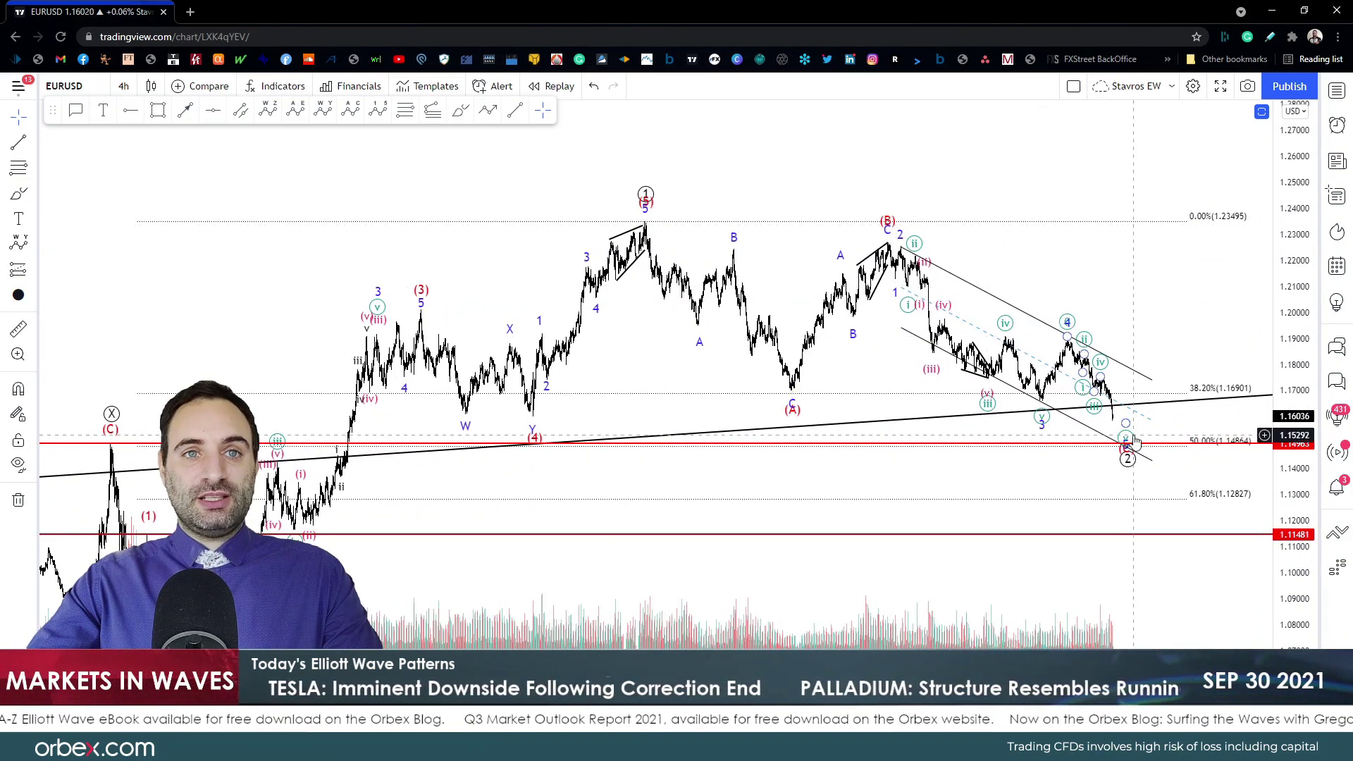
left_click_drag(1154, 445, 1156, 443)
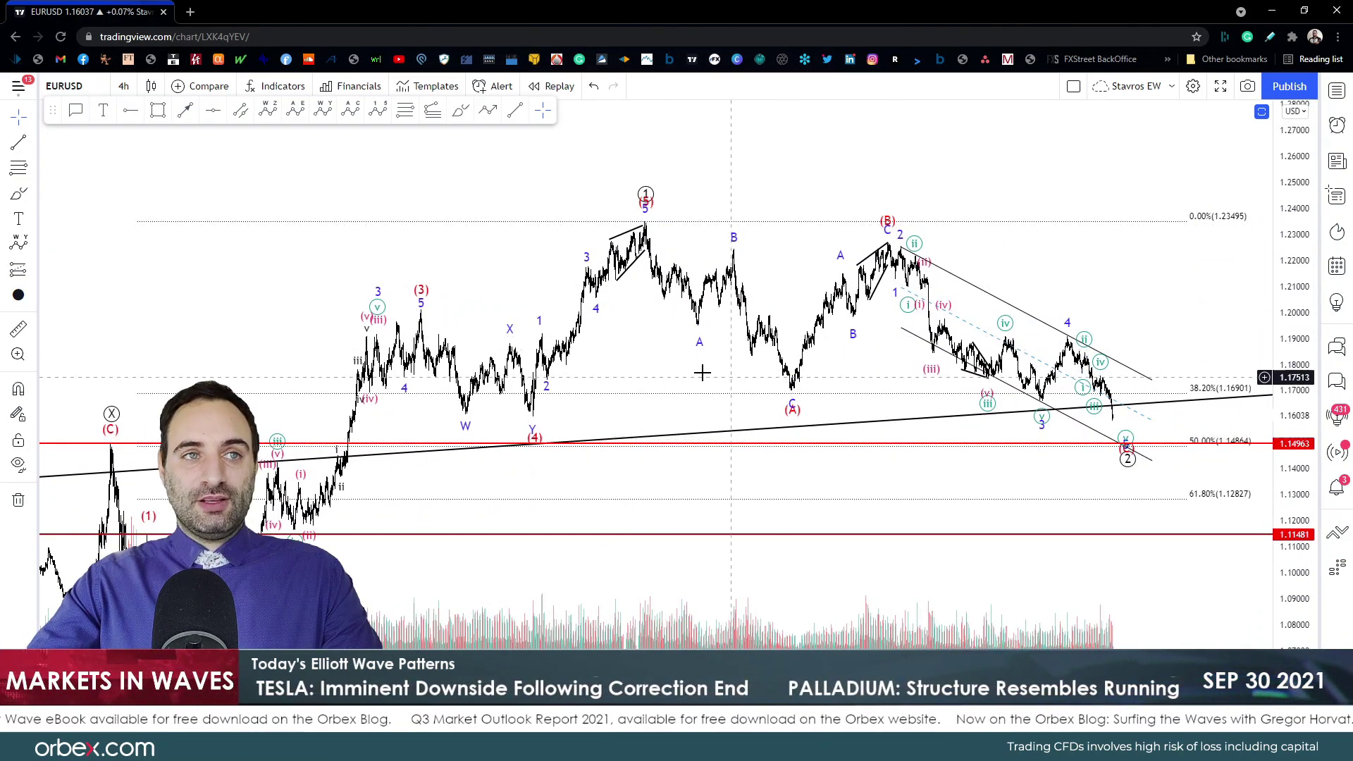
left_click(883, 217)
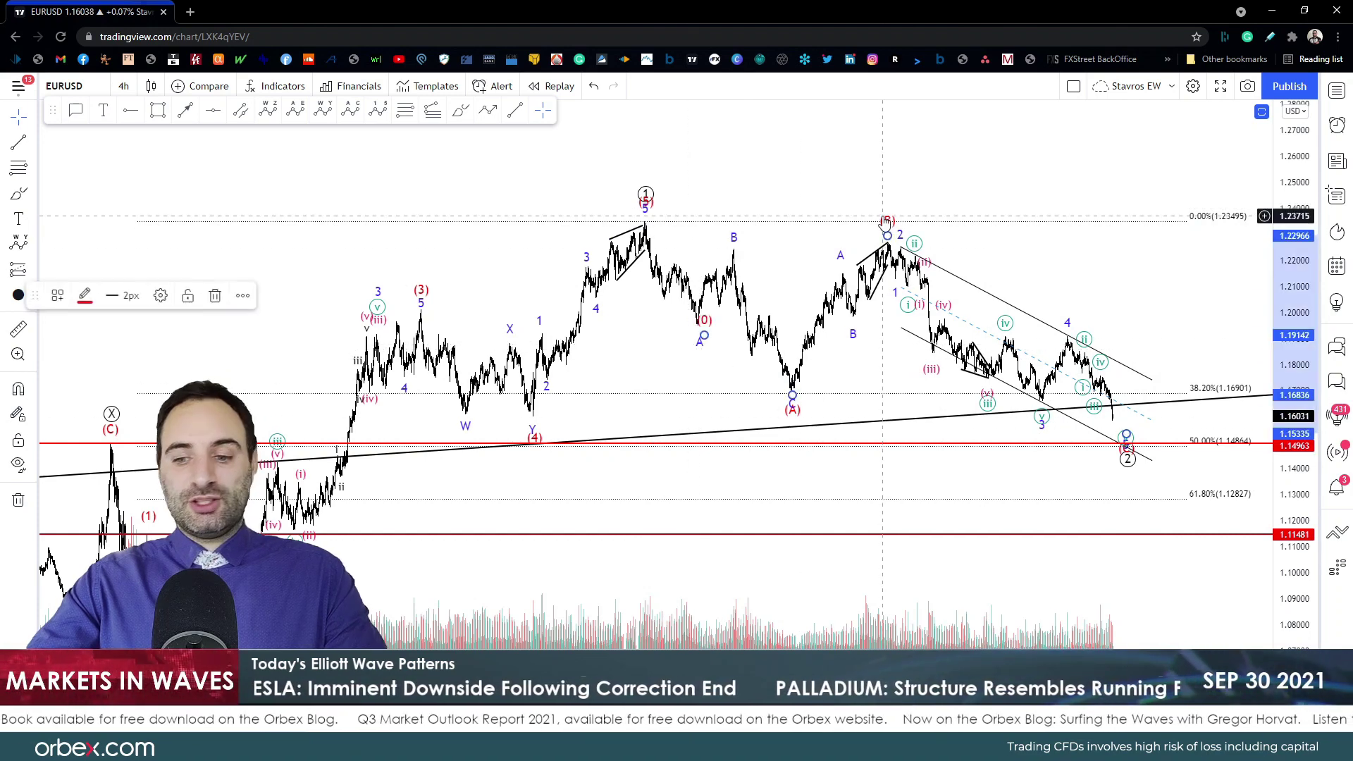
key("Delete")
Step: Draw an Elliott Double Combo Wave (WXY) with W at 1.16213, X at 1.23633 and Y at 1.15807
left_click(323, 110)
left_click(793, 411)
left_click(885, 218)
left_click(1125, 421)
left_click(1077, 495)
Step: Set the WXY wave's degree to Intermediate and its colour to red, and close the settings
double_click(794, 426)
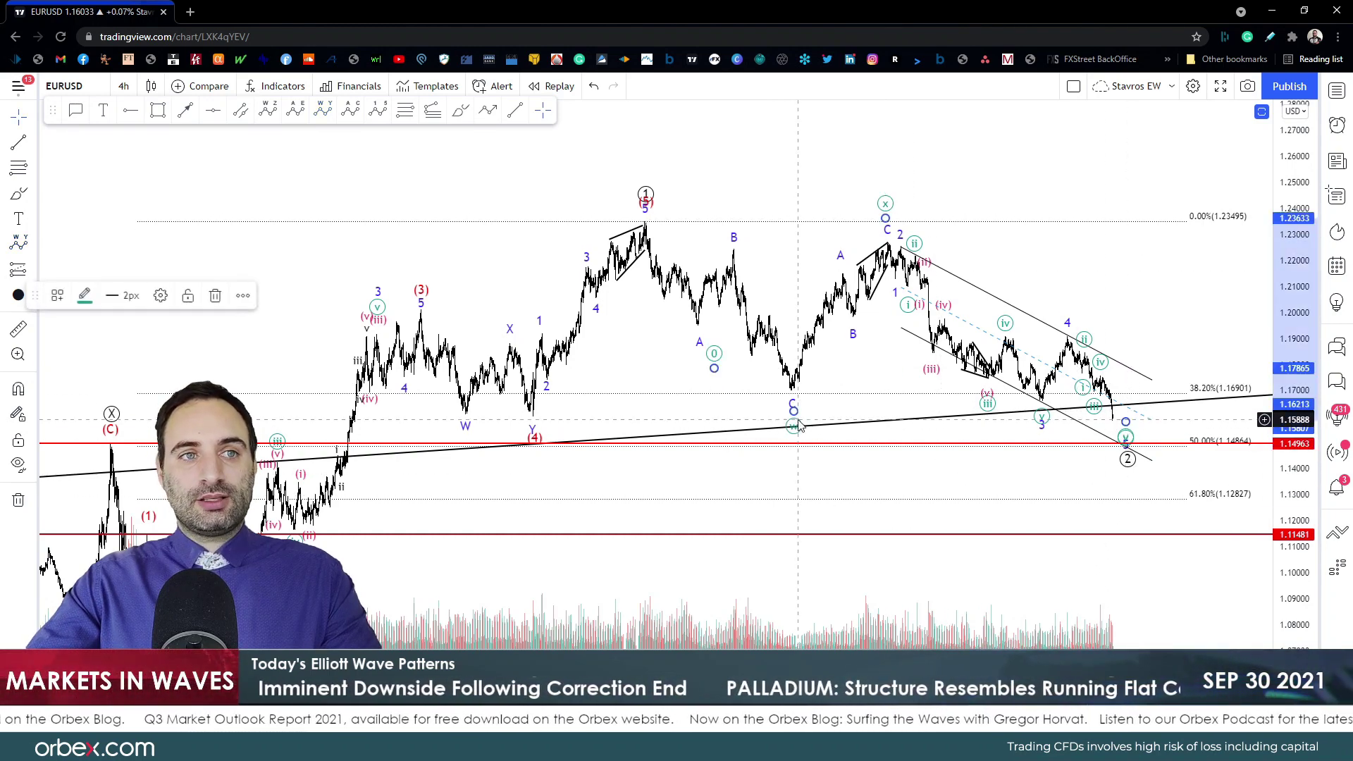
left_click(658, 451)
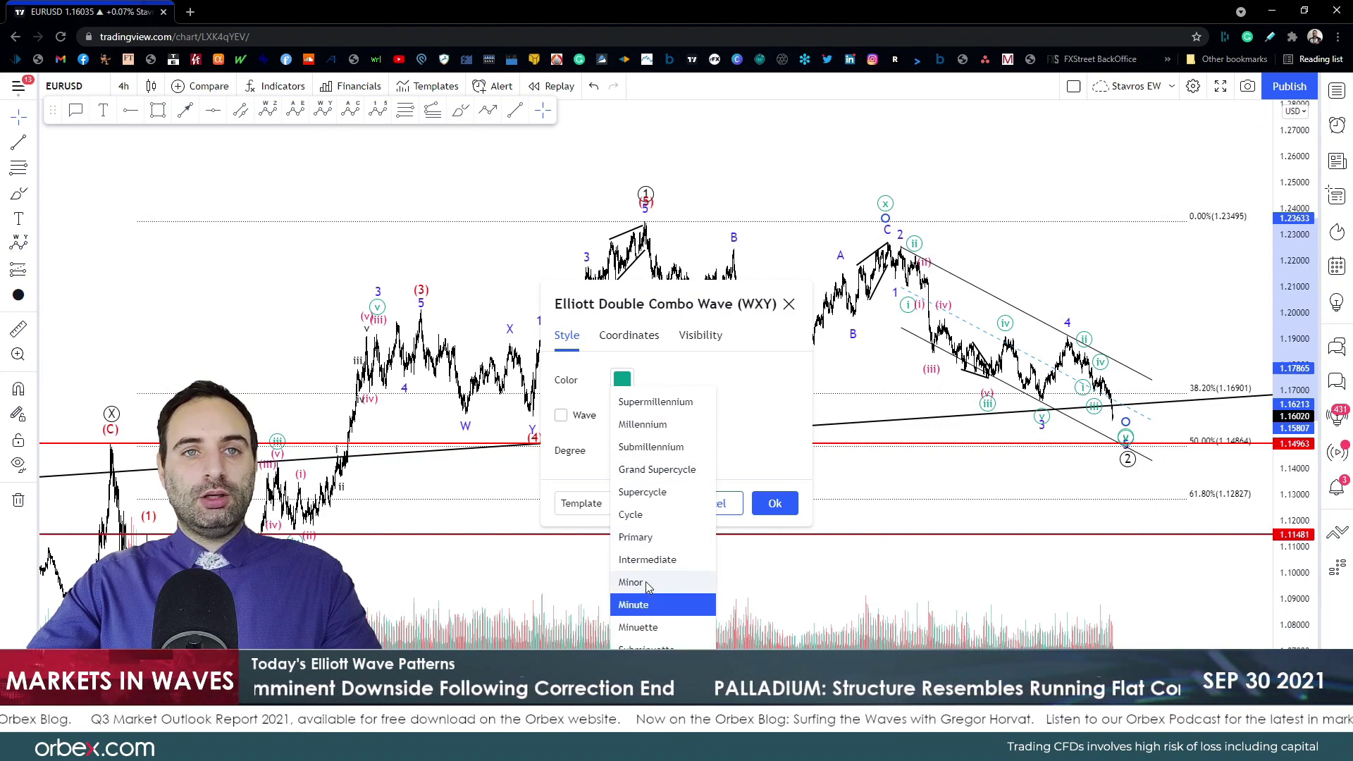
left_click(645, 581)
left_click(634, 453)
left_click(637, 567)
left_click(621, 380)
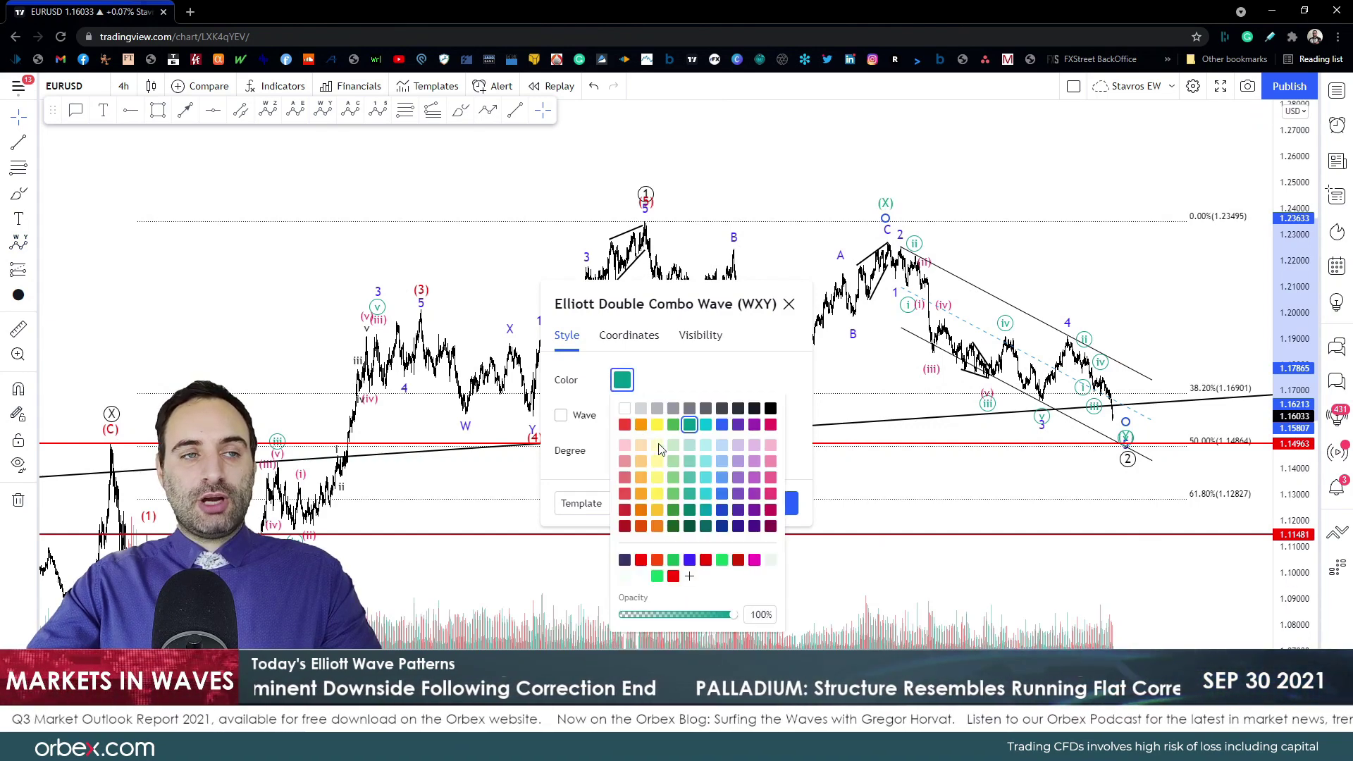
left_click(673, 577)
left_click(928, 555)
Step: Delete the blue 1–5 count, both green circled impulse counts and the pink (i)–(v) count inside the descending channel
left_click_drag(1304, 453, 1310, 247)
scroll(1235, 375, "up", 3)
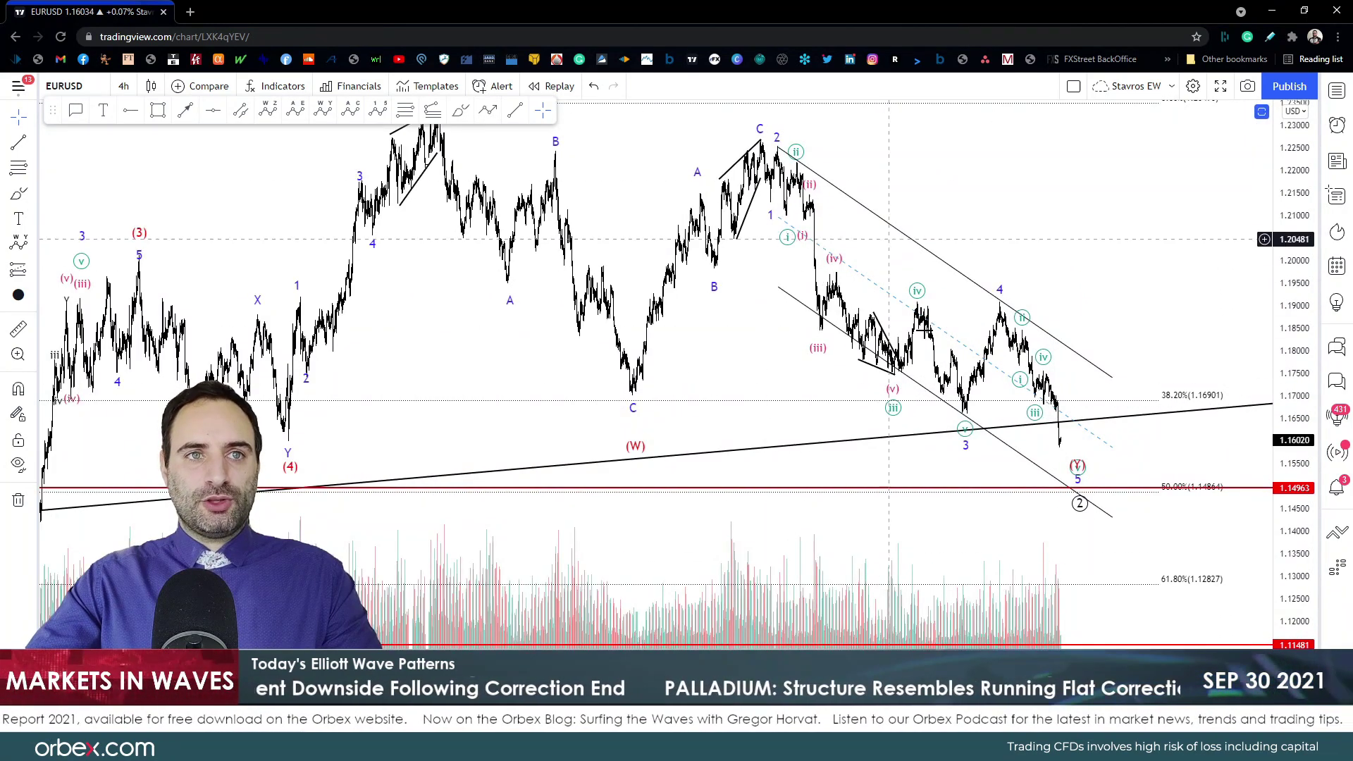
left_click(770, 217)
left_click(769, 213)
key("Delete")
left_click(788, 239)
key("Delete")
left_click(818, 349)
key("Delete")
left_click(1025, 381)
key("Delete")
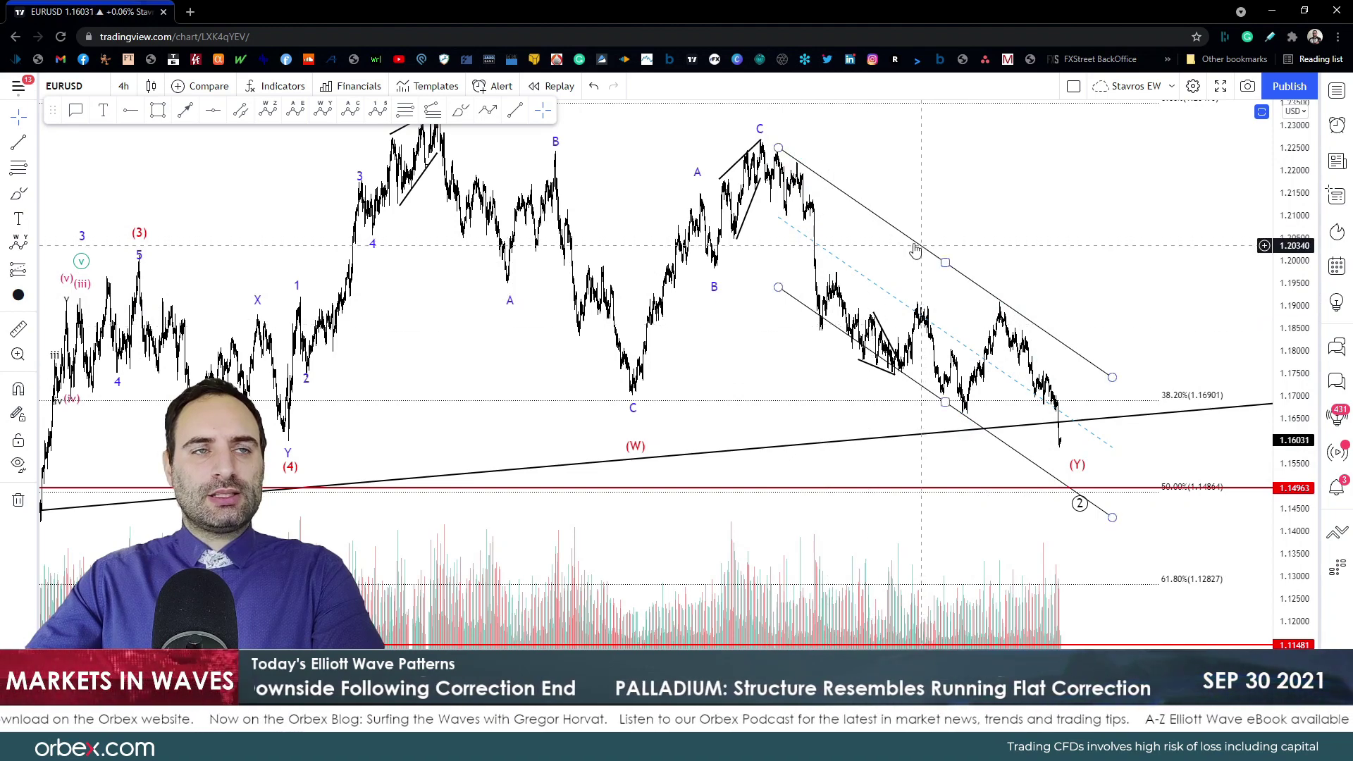
Step: Draw an Elliott Correction Wave (ABC) down the channel with A at 1.16526, B at 1.19262 and C at about 1.15478
left_click(351, 116)
left_click(745, 176)
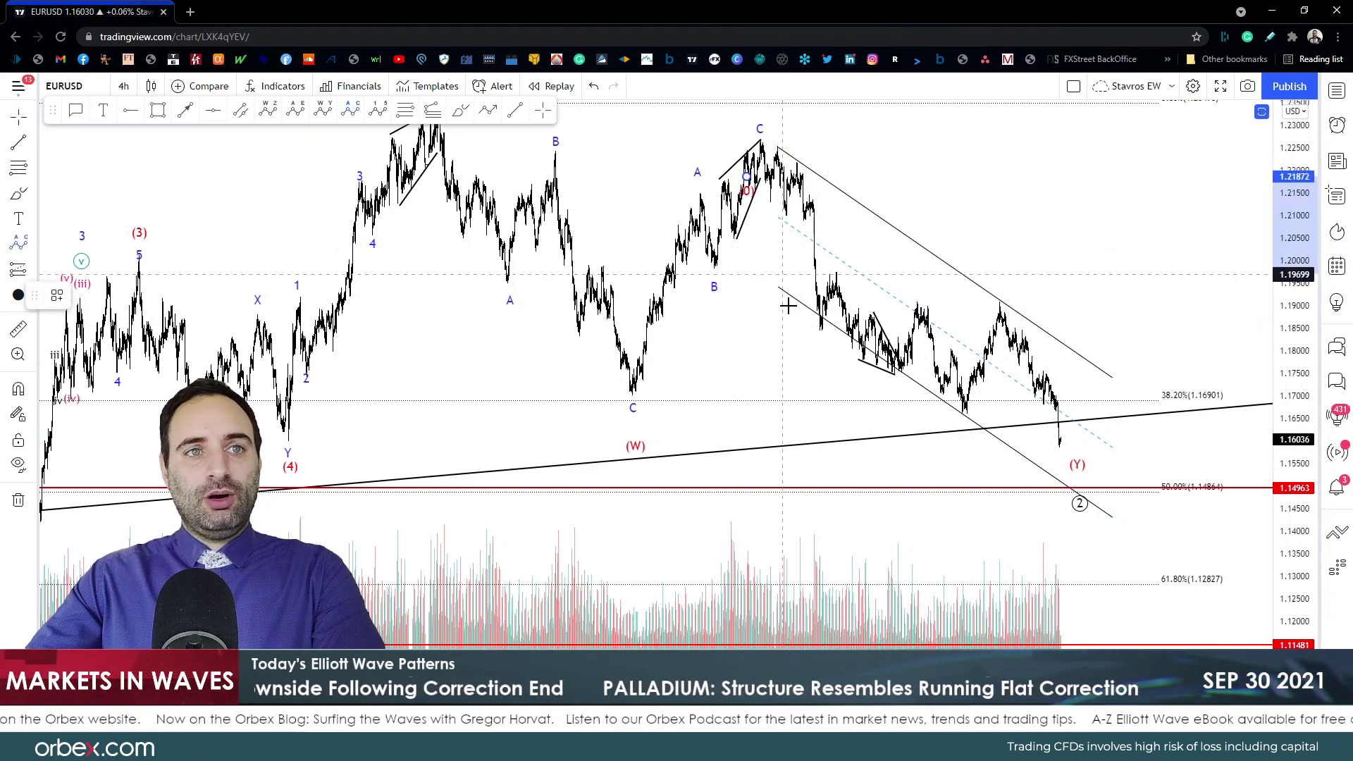
left_click(962, 417)
left_click(991, 294)
left_click(1047, 452)
mouse_move(1071, 471)
left_mouse_down()
mouse_move(1082, 491)
mouse_move(1081, 464)
left_mouse_up()
Step: Set the ABC wave's degree to Minor and its colour to blue, and close the settings
double_click(1083, 471)
left_click(659, 450)
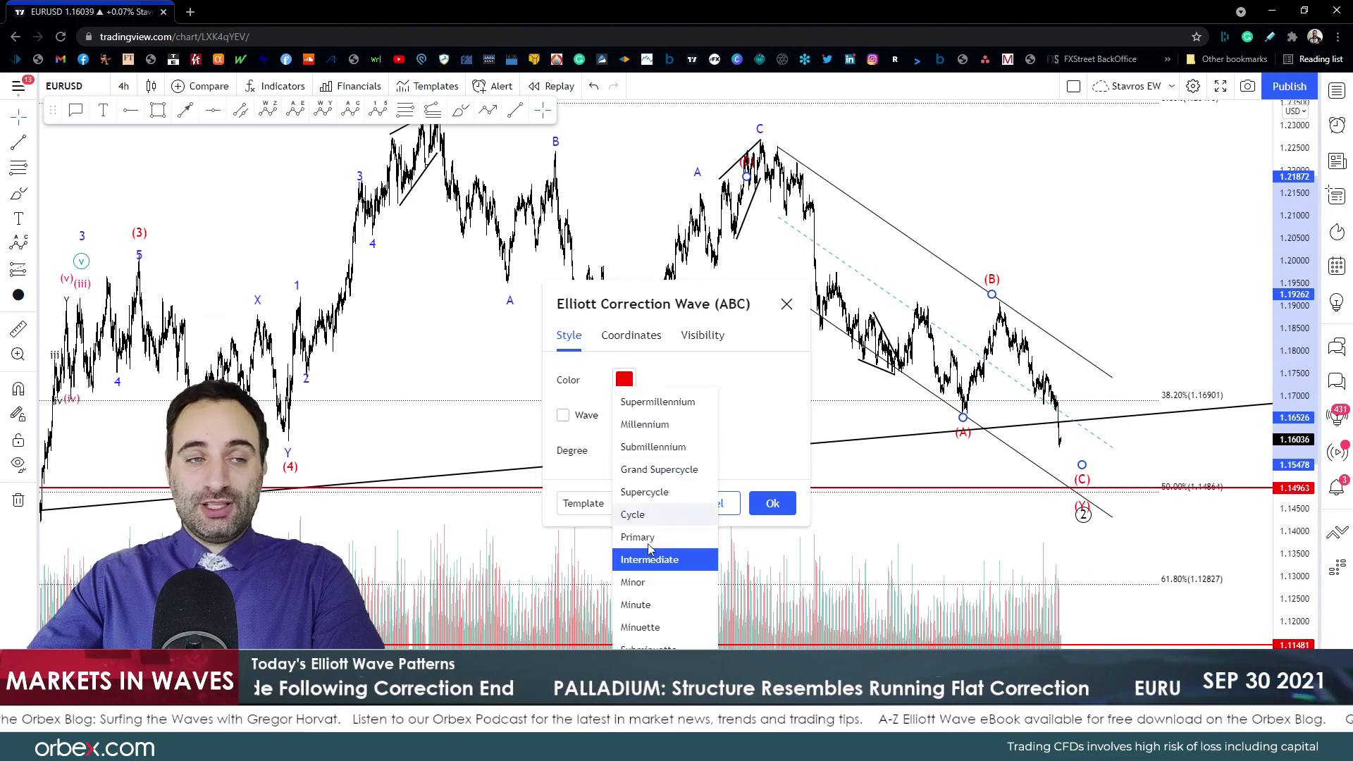
left_click(634, 580)
left_click(624, 381)
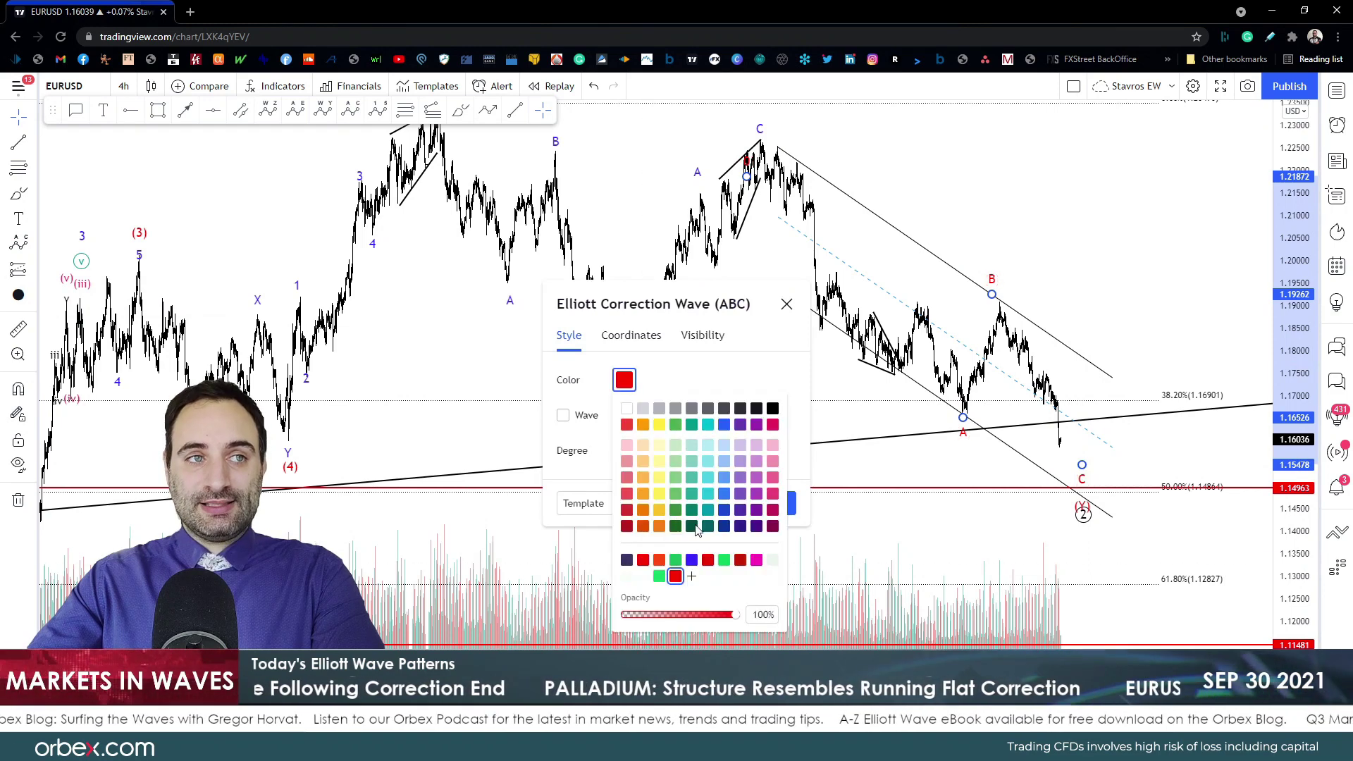
left_click(691, 559)
left_click(937, 528)
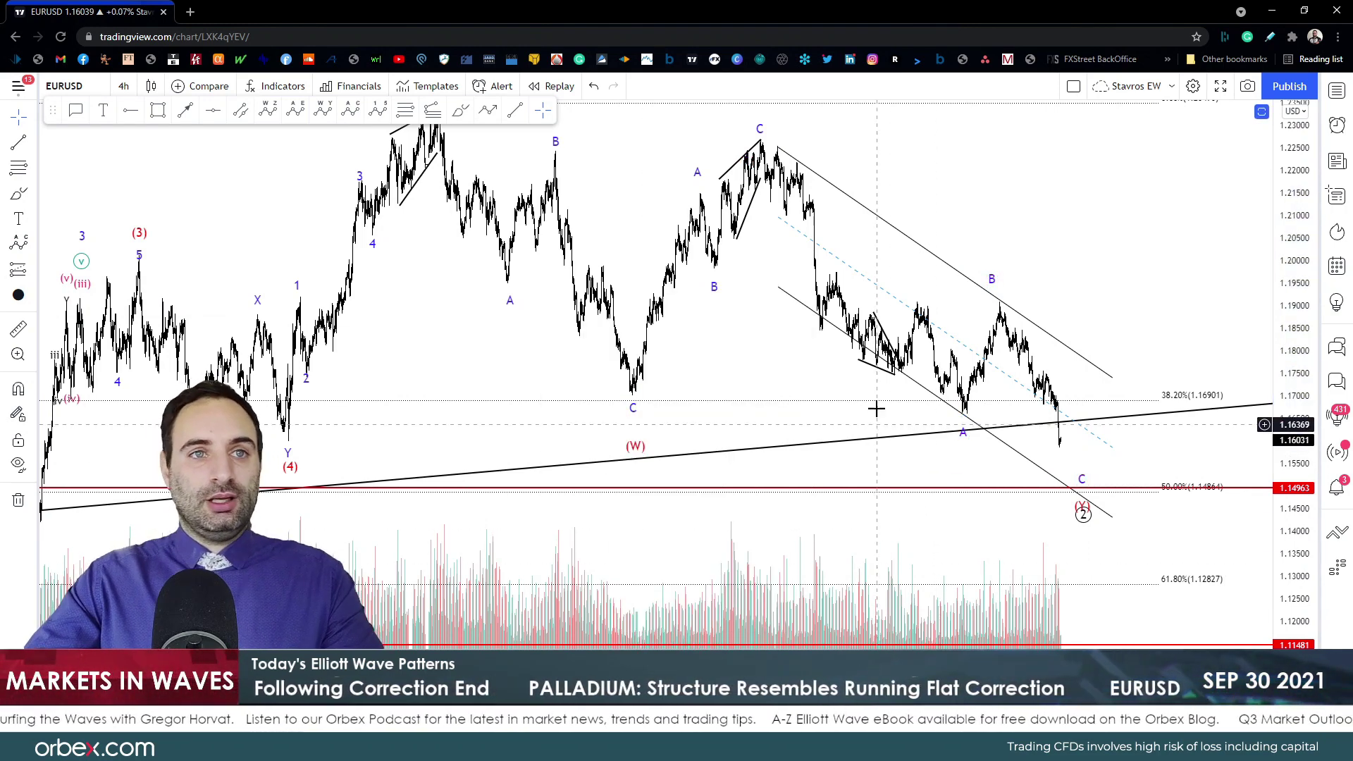
Step: Draw an Elliott Impulse Wave (12345) down to wave A, with 1 at 1.21247, 2 at 1.22451, 3 at 1.17589, 4 at 1.19011 and 5 at 1.16604
left_click(767, 204)
left_click(795, 150)
left_click(896, 370)
left_click(914, 304)
left_click(934, 417)
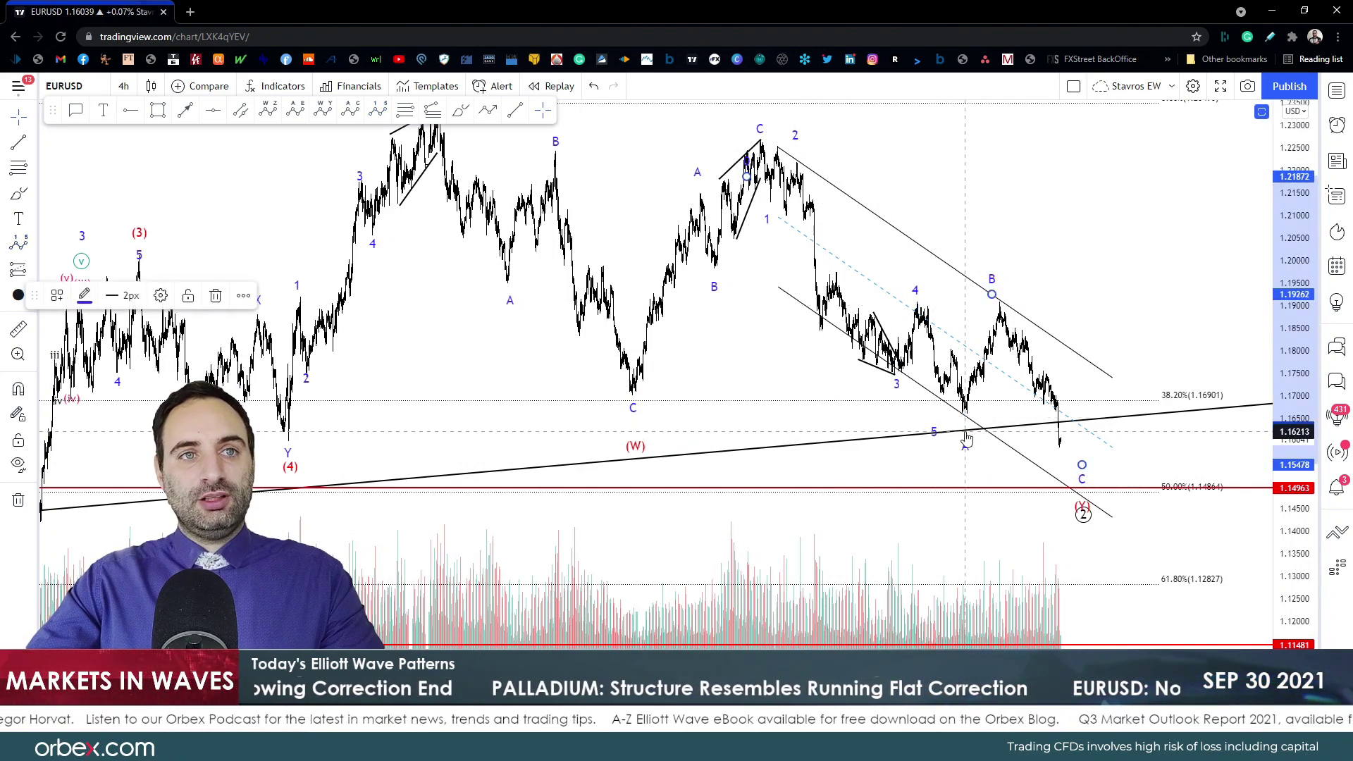
left_click_drag(935, 428, 966, 414)
Step: Set the impulse wave's degree to Minute and its colour to teal green, and close the settings
double_click(965, 414)
left_click(646, 454)
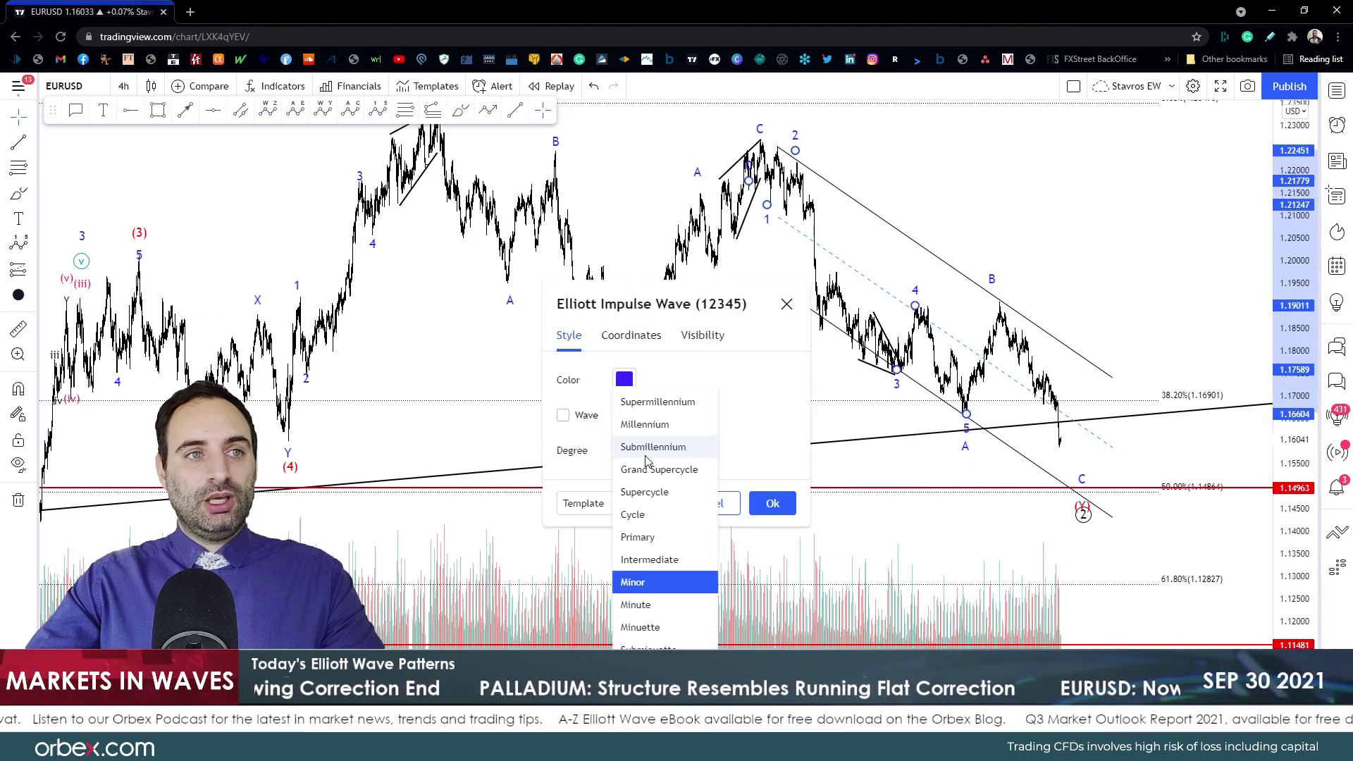
left_click(637, 605)
left_click(629, 385)
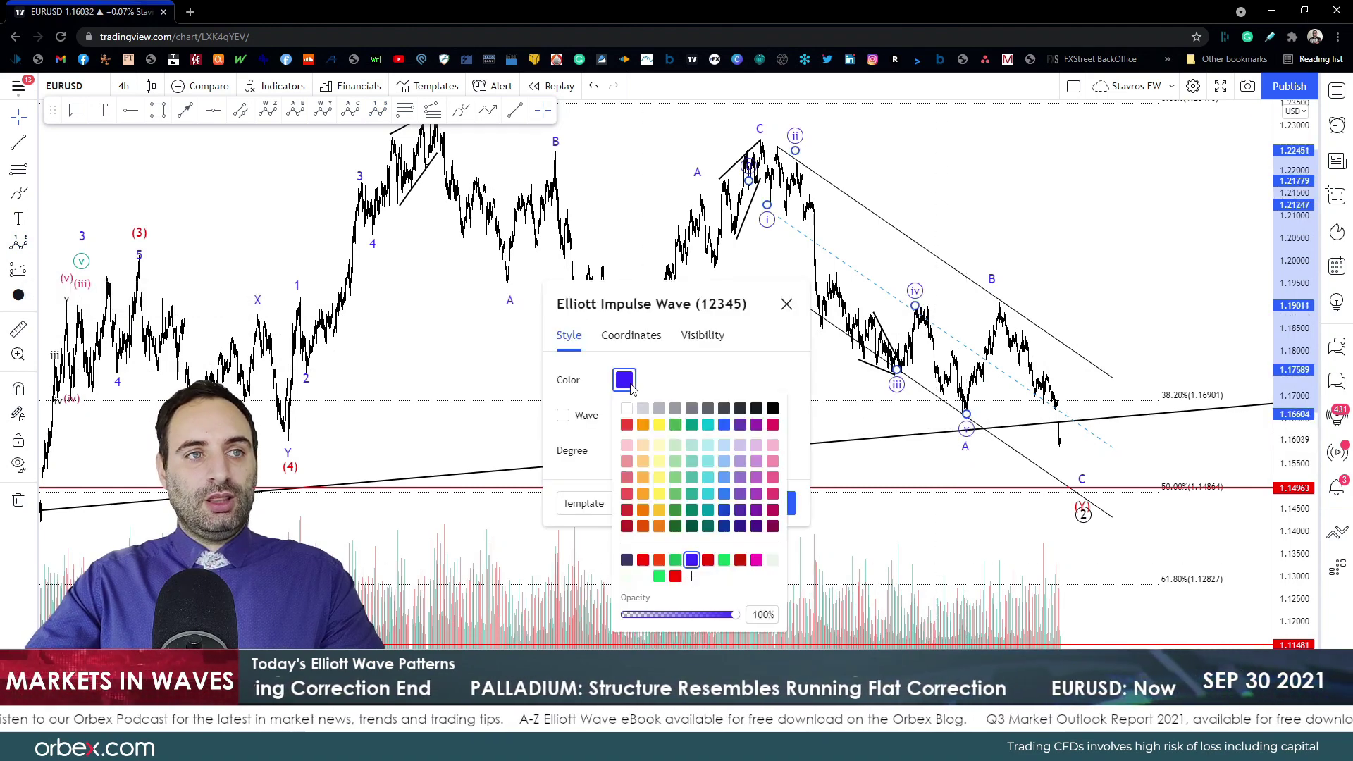
left_click(691, 427)
left_click(923, 479)
Step: Fine-tune the positions of the B, circled i and circled ii labels, bringing wave ii down to about 1.22201
left_click_drag(991, 294, 994, 298)
left_click(767, 324)
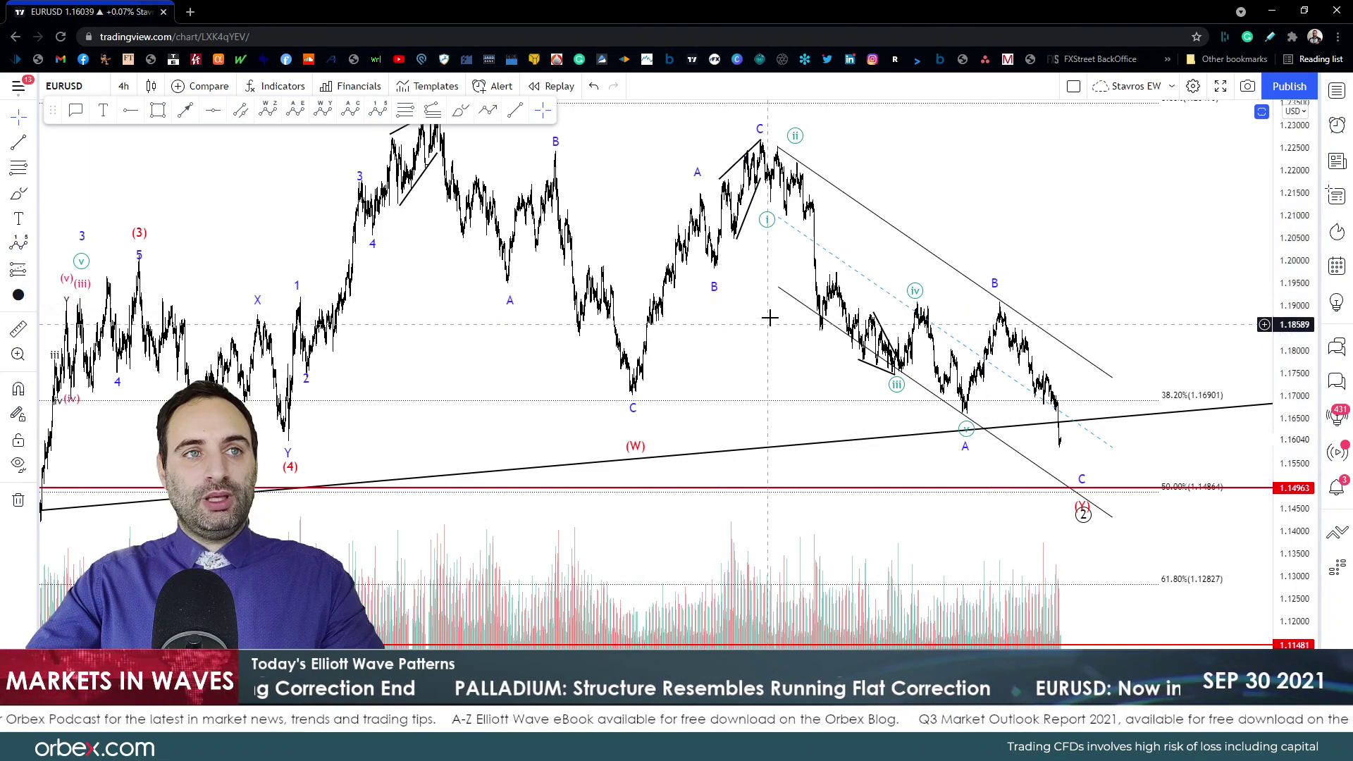
left_click(782, 224)
left_click_drag(782, 224, 768, 205)
mouse_move(796, 150)
left_mouse_down()
mouse_move(779, 150)
mouse_move(796, 162)
left_mouse_up()
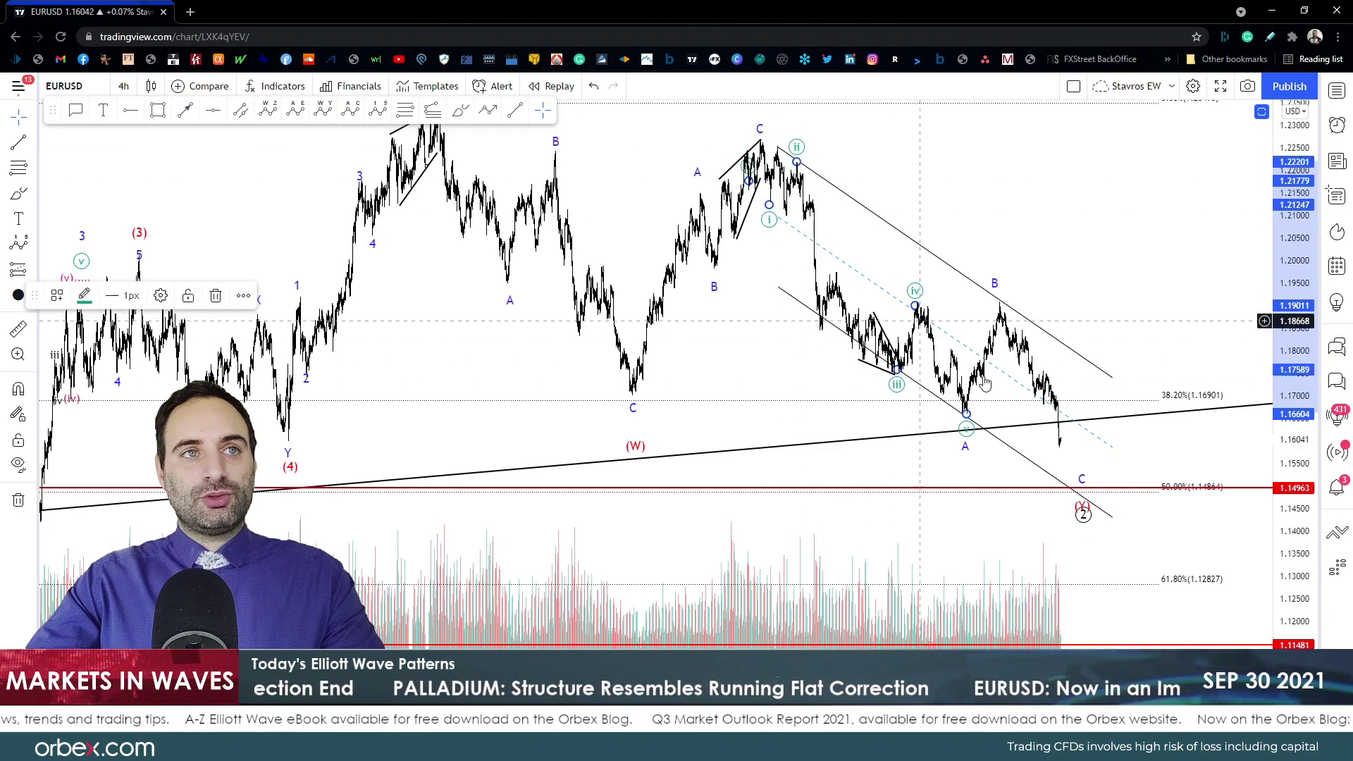
left_click(1126, 311)
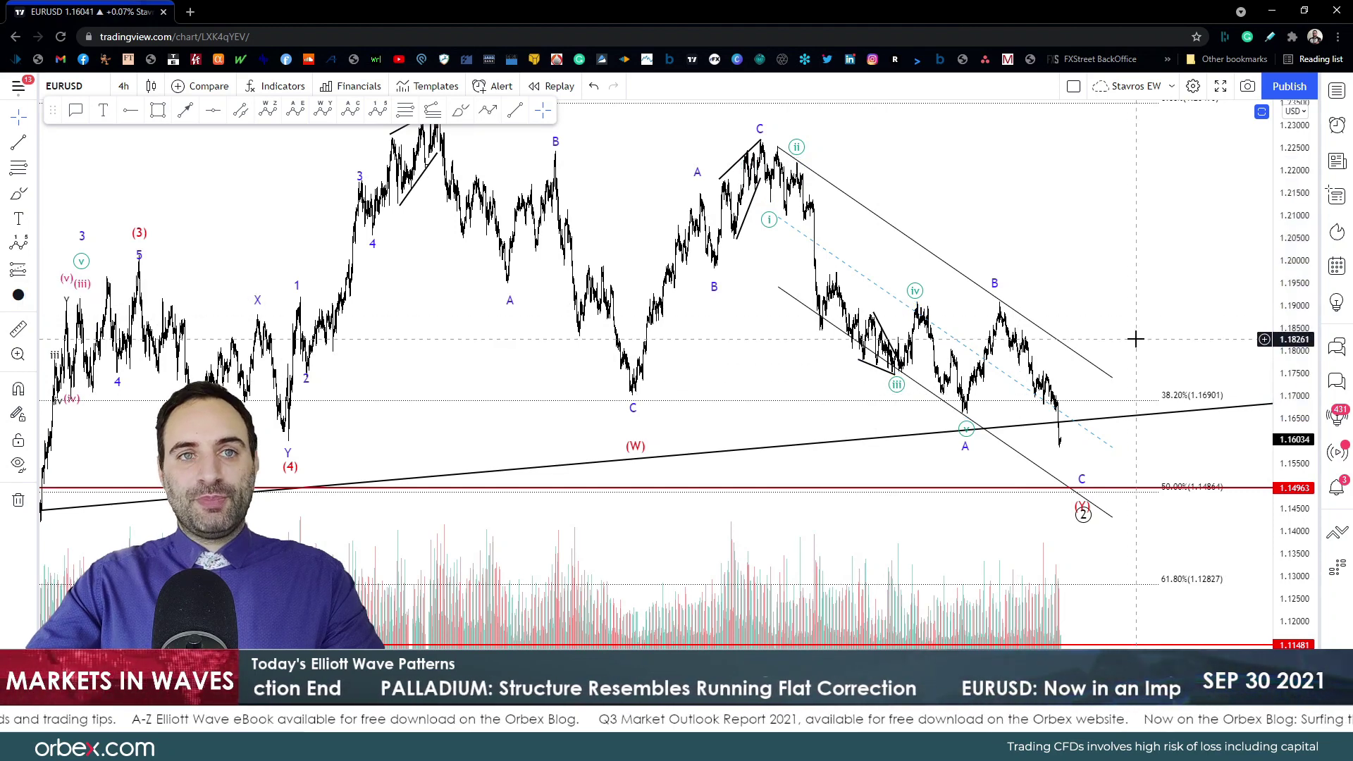
Step: Move the (W) and (X) labels closer to the wave C low and the wave C high they mark
left_click_drag(1299, 290, 1297, 345)
left_click_drag(1151, 281, 1148, 306)
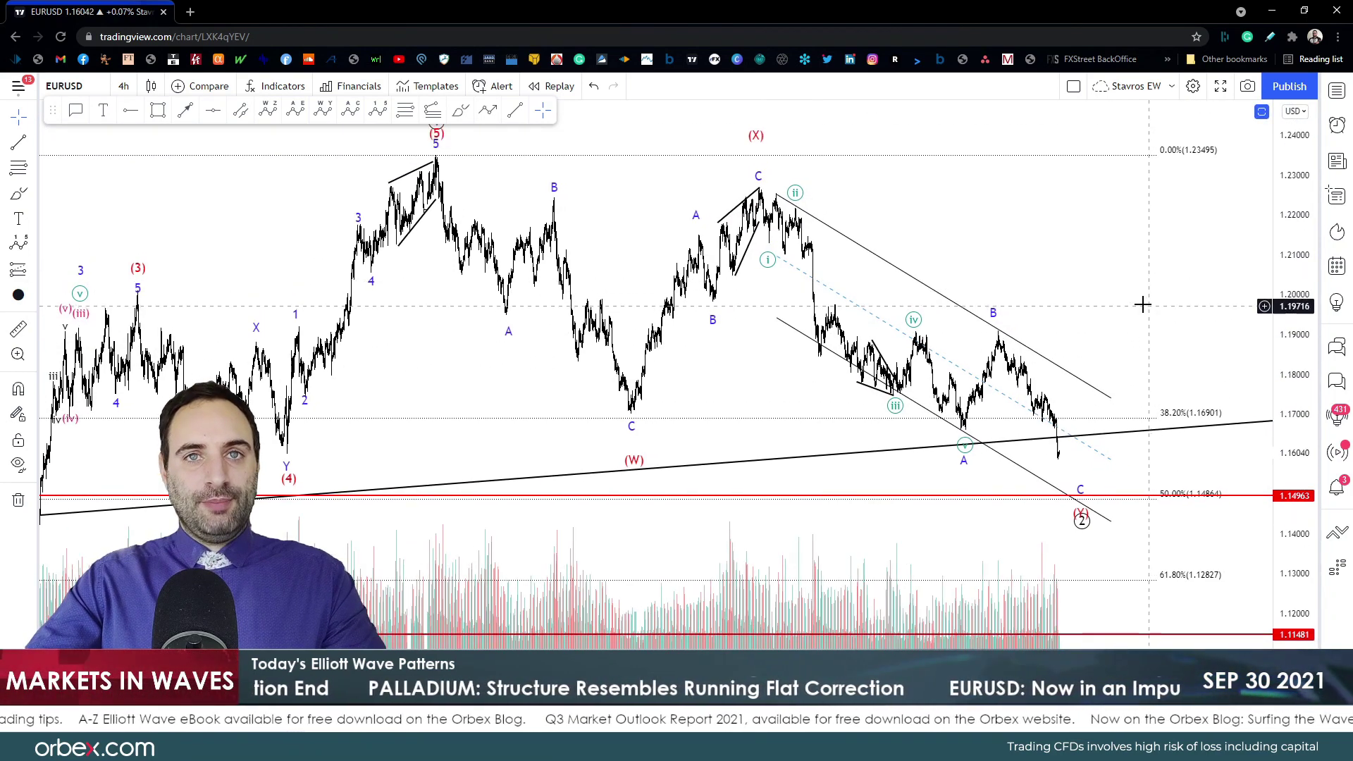
left_click(1113, 154)
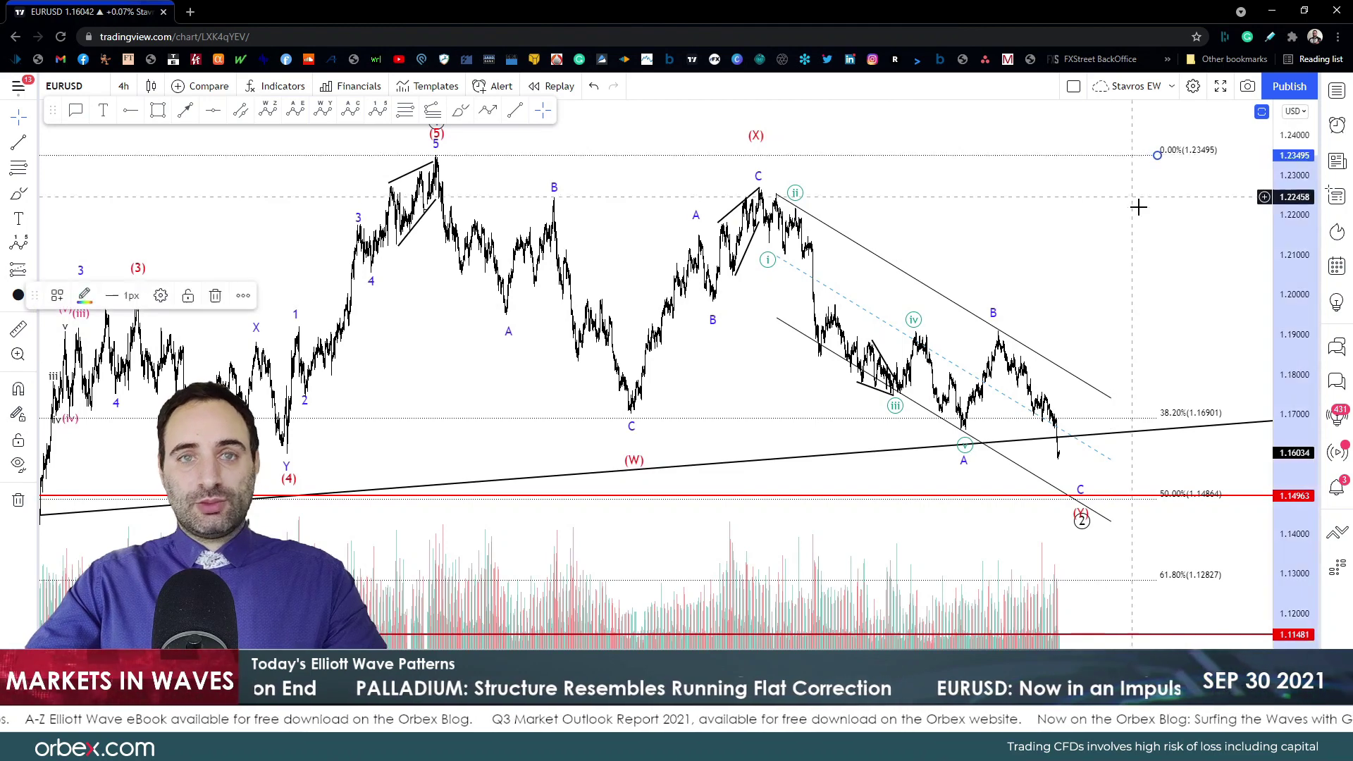
left_click(632, 445)
left_click_drag(755, 150, 757, 162)
left_click(687, 195)
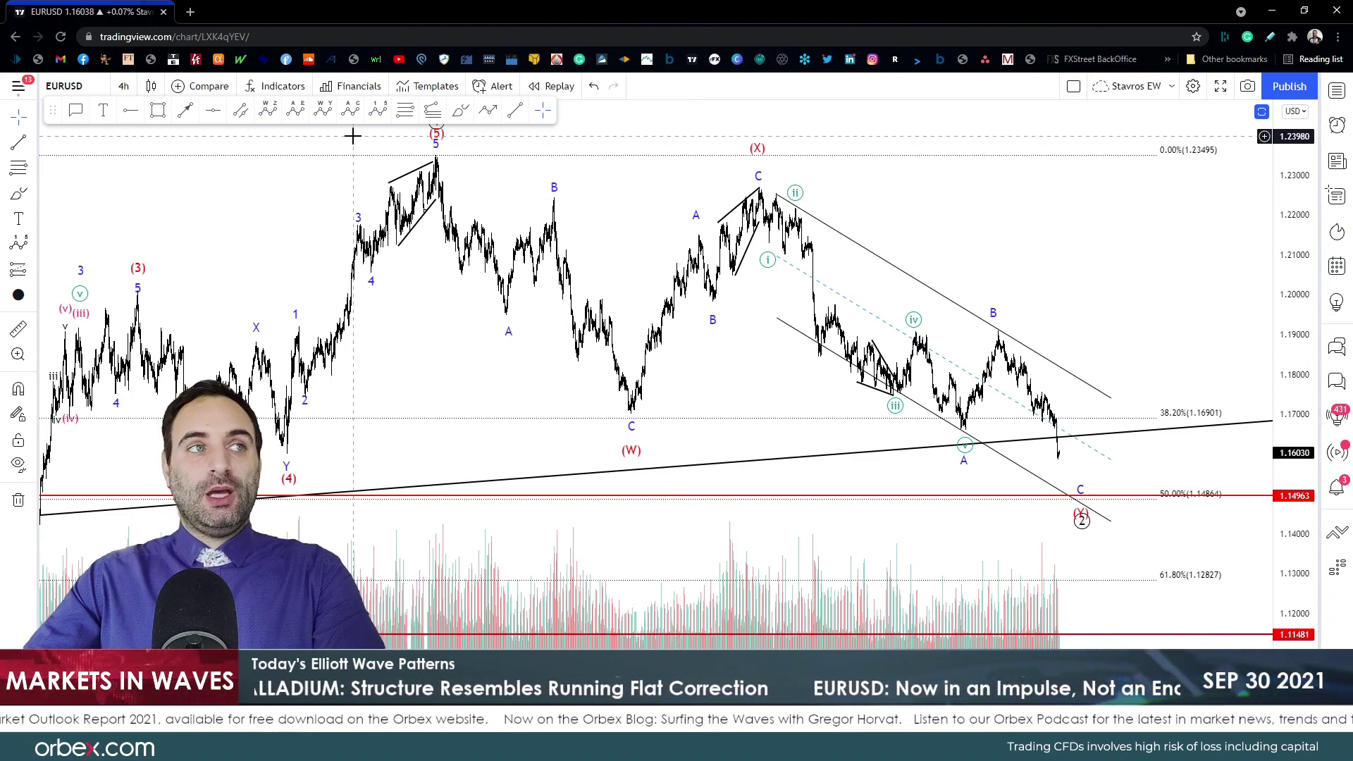
Step: Draw a Trend-Based Fib Extension from 1.23484 to 1.17063, projected from 1.22671, and enable its 1.236 level
left_click(485, 155)
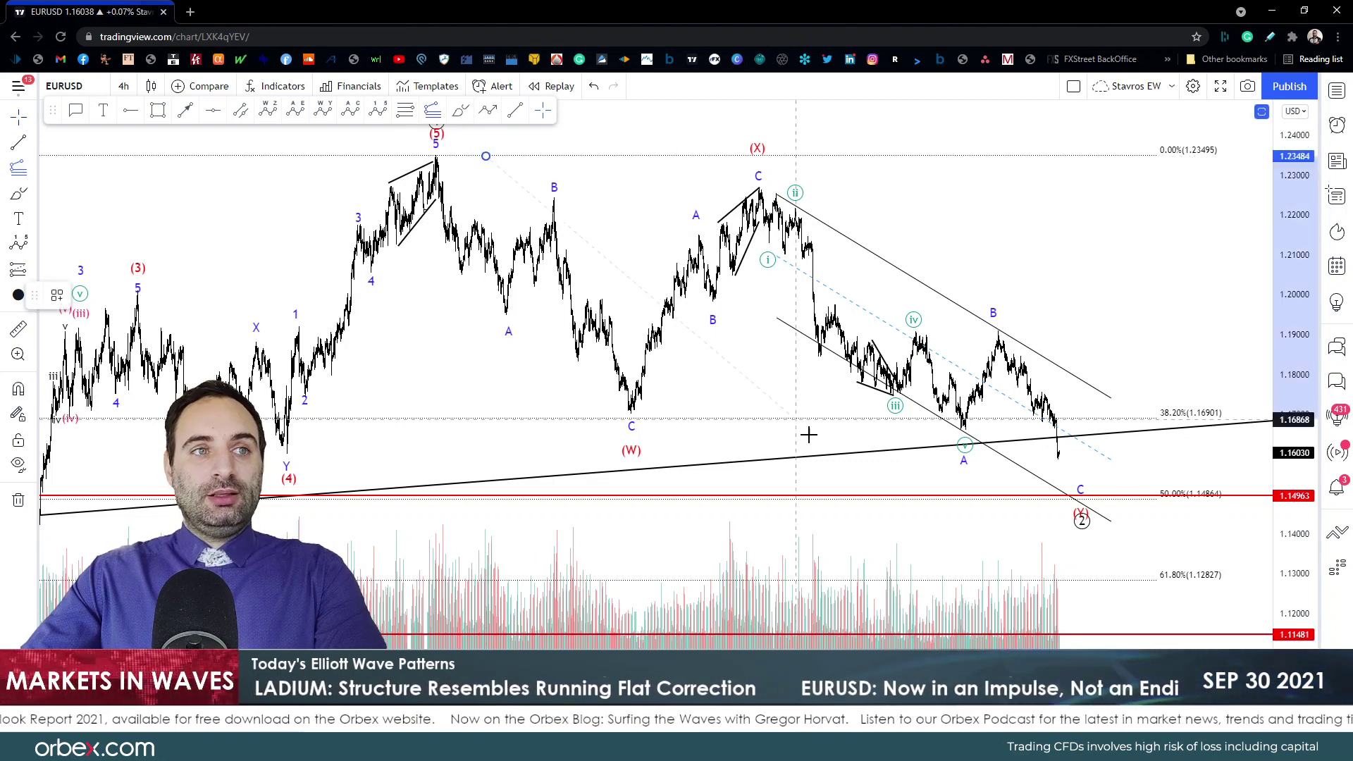
left_click(826, 412)
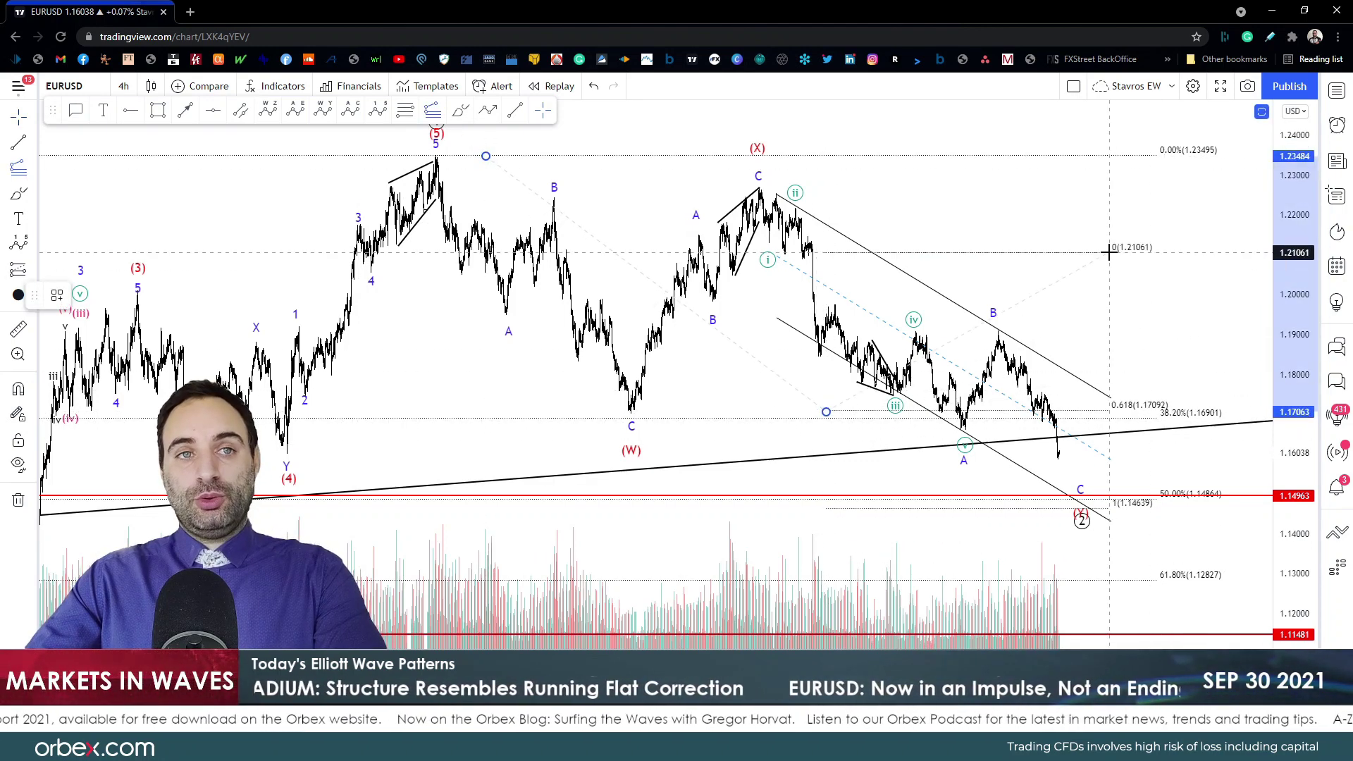
left_click(1041, 187)
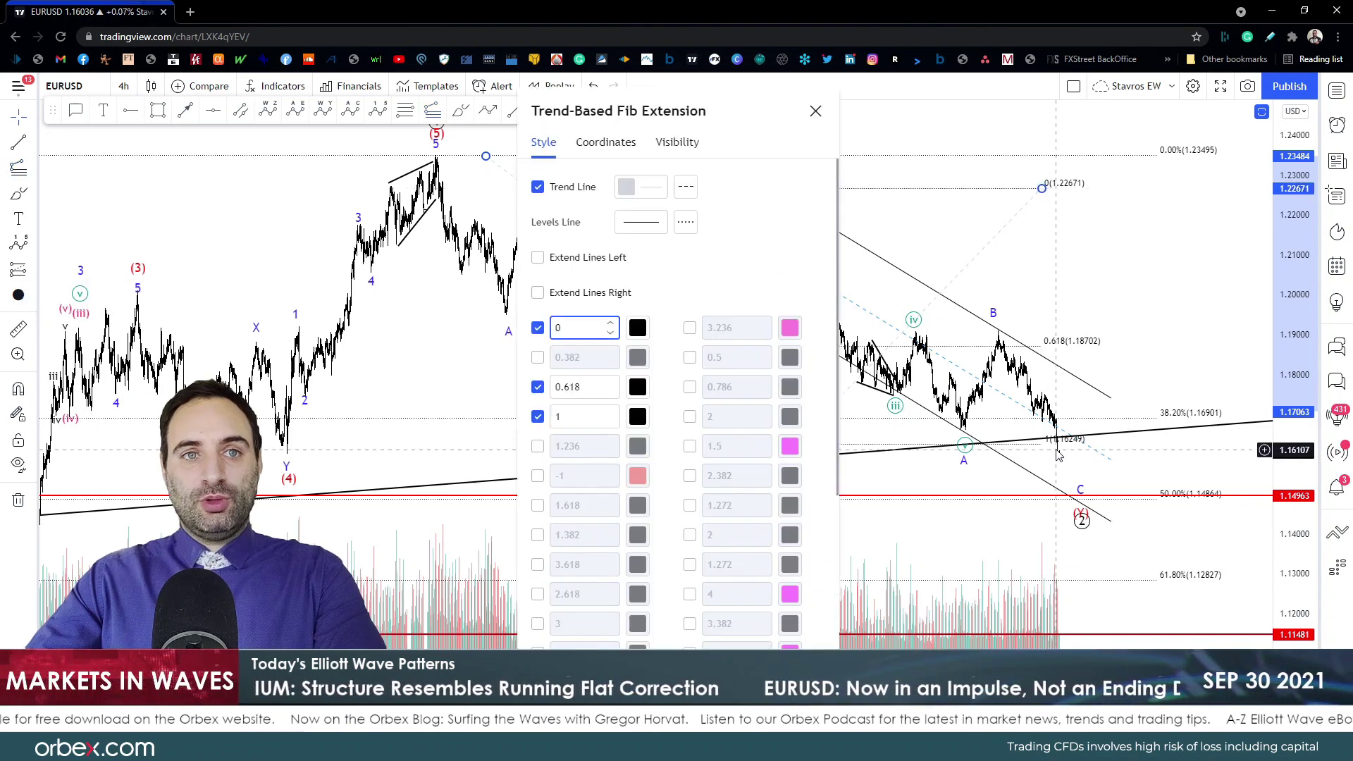
left_click(538, 447)
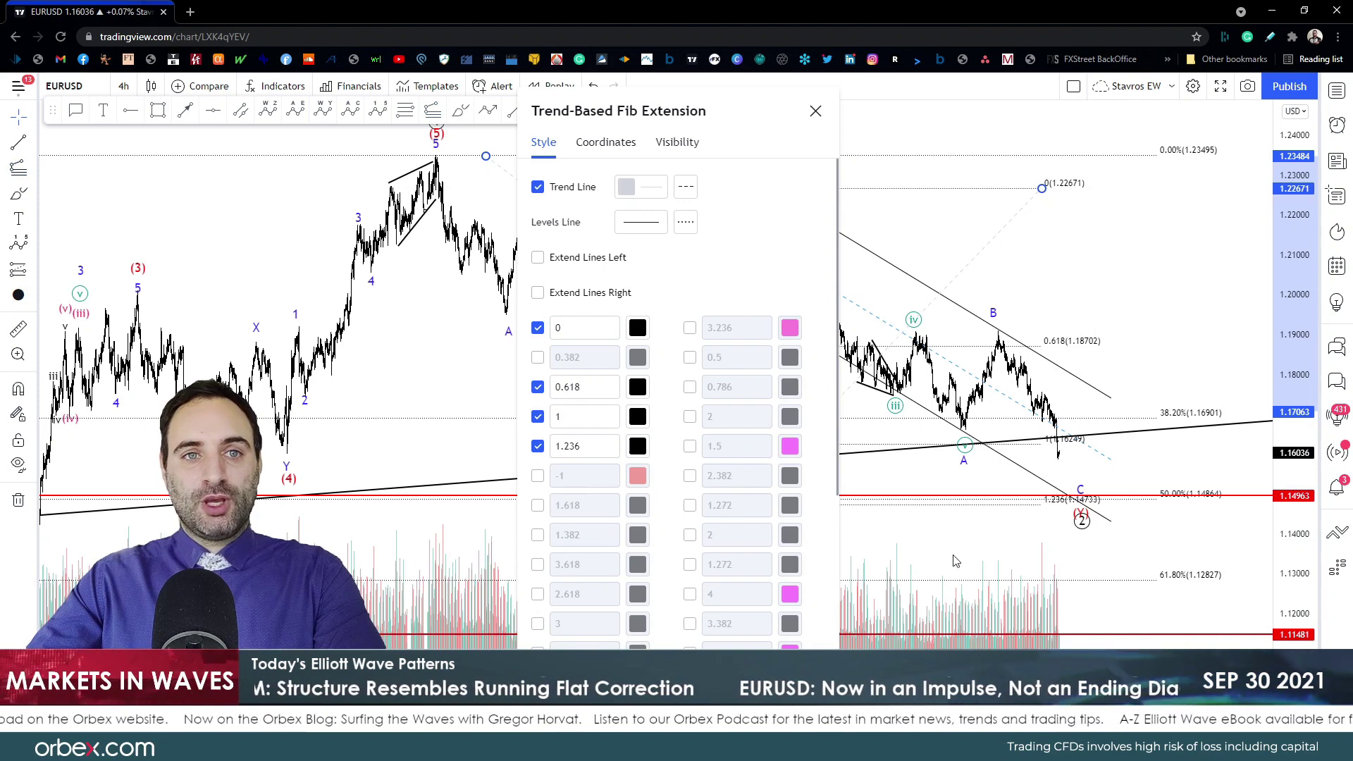
key("Escape")
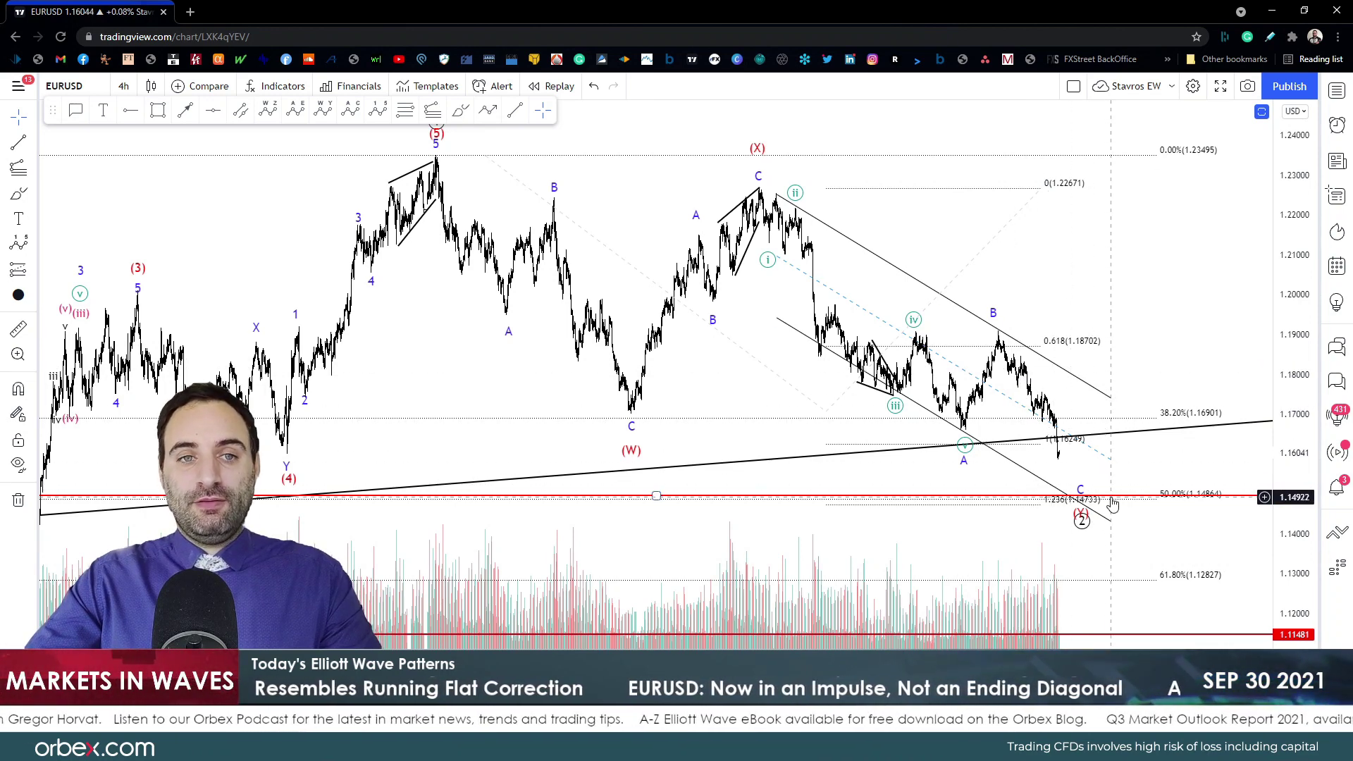
Step: Switch the chart to AUDUSD from the watchlist and hide the watchlist again
left_click(1337, 92)
key("Down")
key("Down")
key("Down")
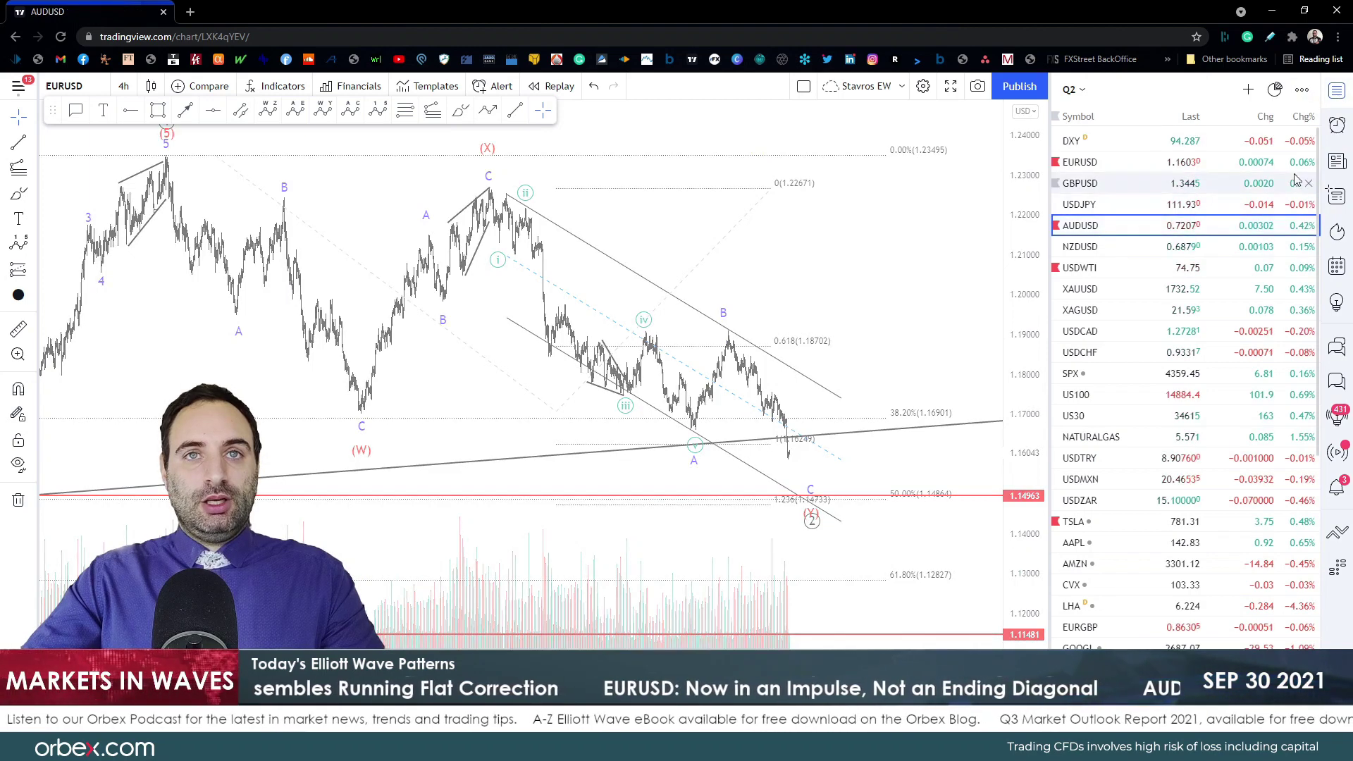
left_click(1337, 91)
left_click_drag(1313, 241, 1291, 407)
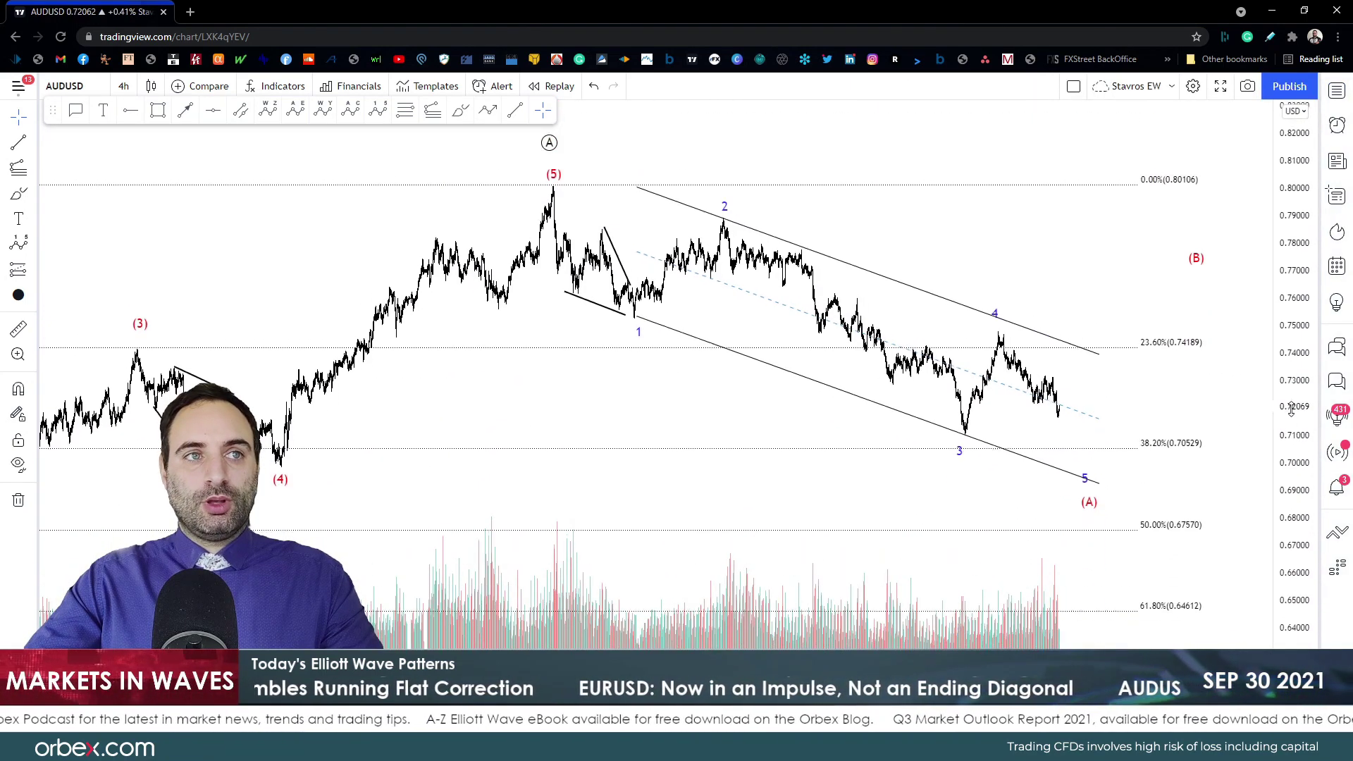
scroll(710, 453, "down", 3)
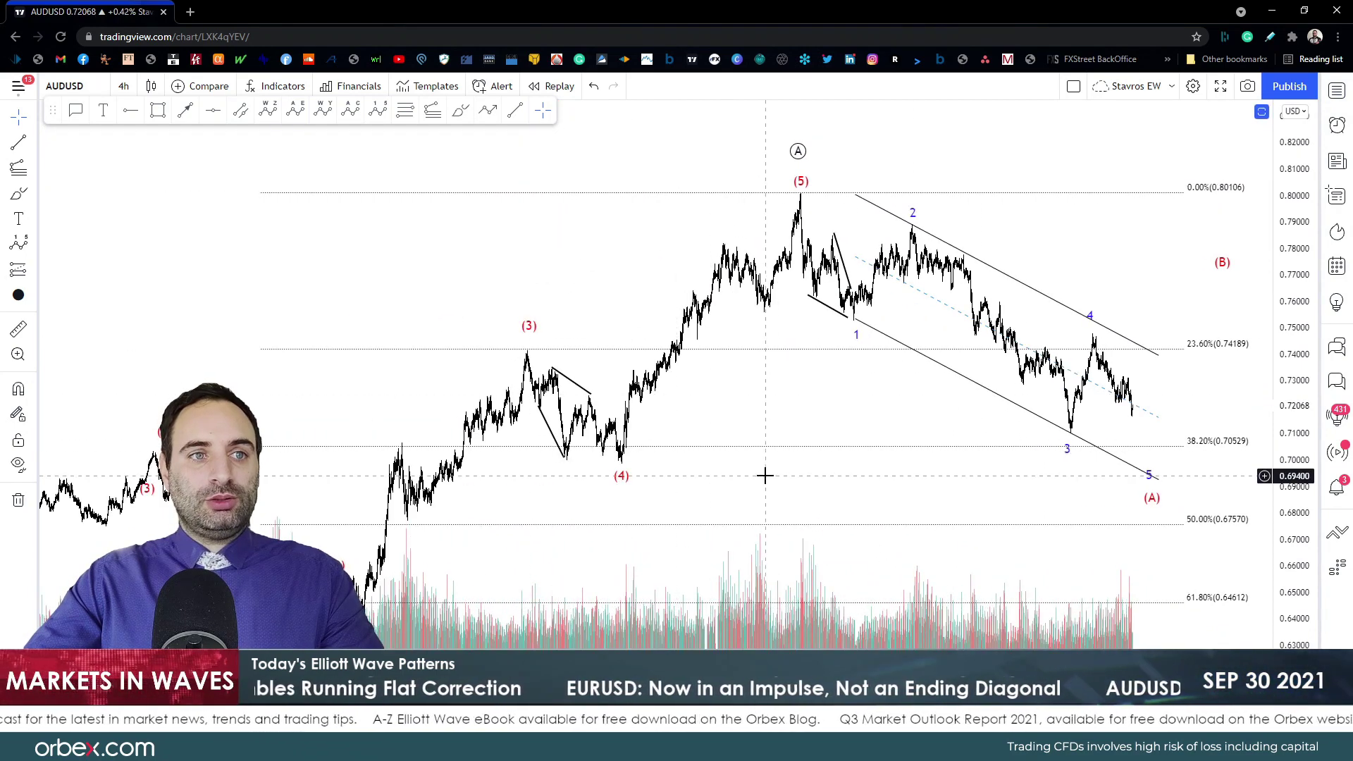
left_click_drag(765, 476, 704, 464)
left_click_drag(1285, 293, 1097, 298)
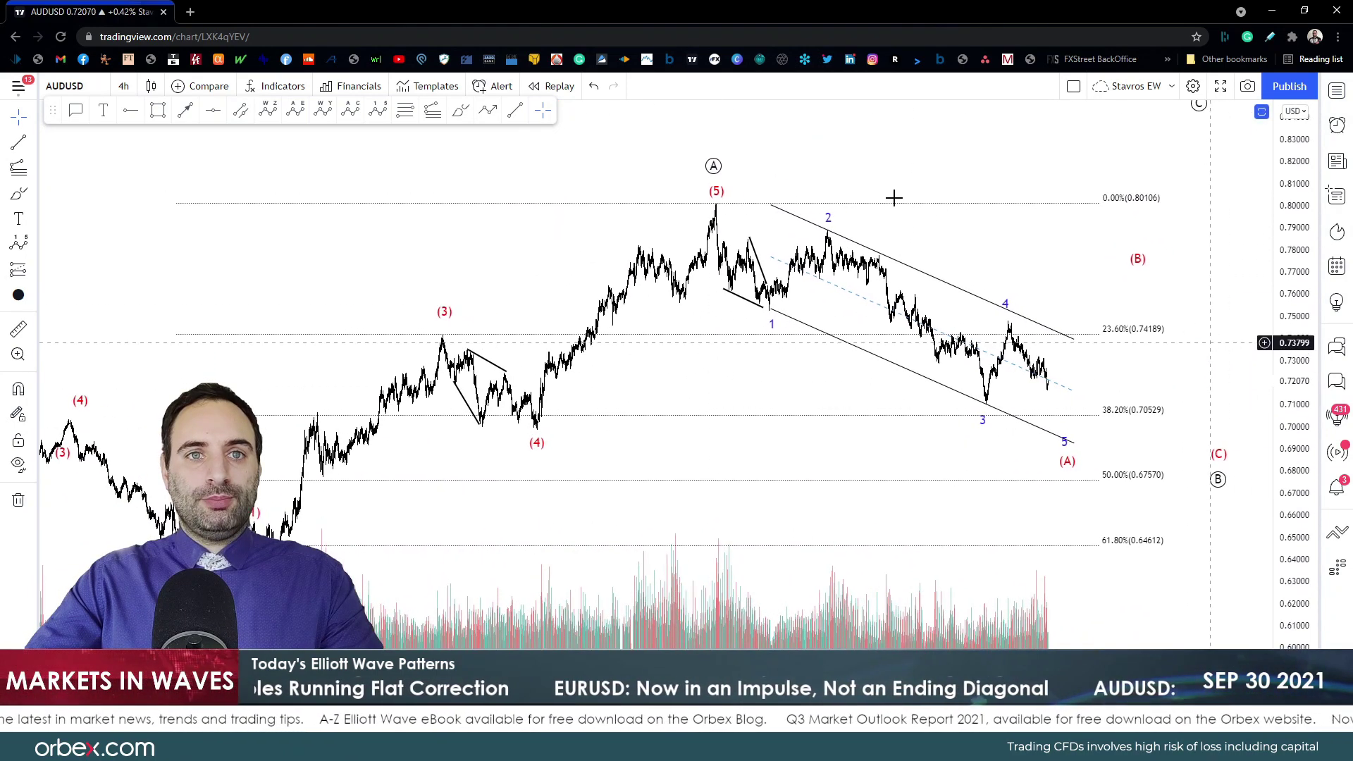
Step: Brush the path from (5) through waves 1 to 4 and an upward break out of the channel, and undo the strokes
left_click(464, 117)
mouse_move(706, 226)
left_mouse_down()
mouse_move(771, 307)
mouse_move(984, 399)
mouse_move(1006, 323)
left_mouse_up()
left_click_drag(977, 401, 1025, 304)
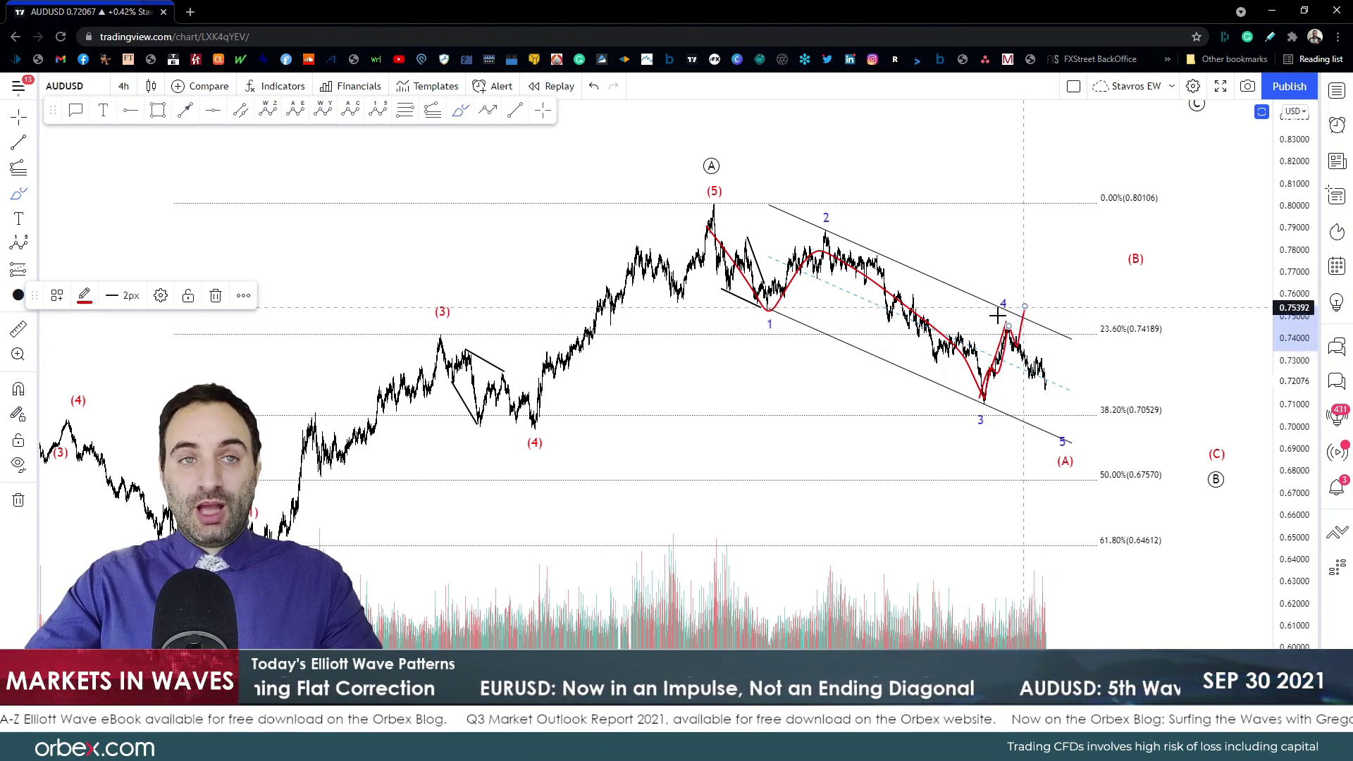
left_click_drag(986, 282, 1033, 373)
mouse_move(1035, 302)
left_mouse_down()
mouse_move(964, 371)
mouse_move(1054, 308)
mouse_move(1082, 220)
left_mouse_up()
key("ctrl+z")
key("ctrl+z")
Step: Mark the area around the AUDUSD wave 1 low with short brush strokes and undo them
key("ctrl+z")
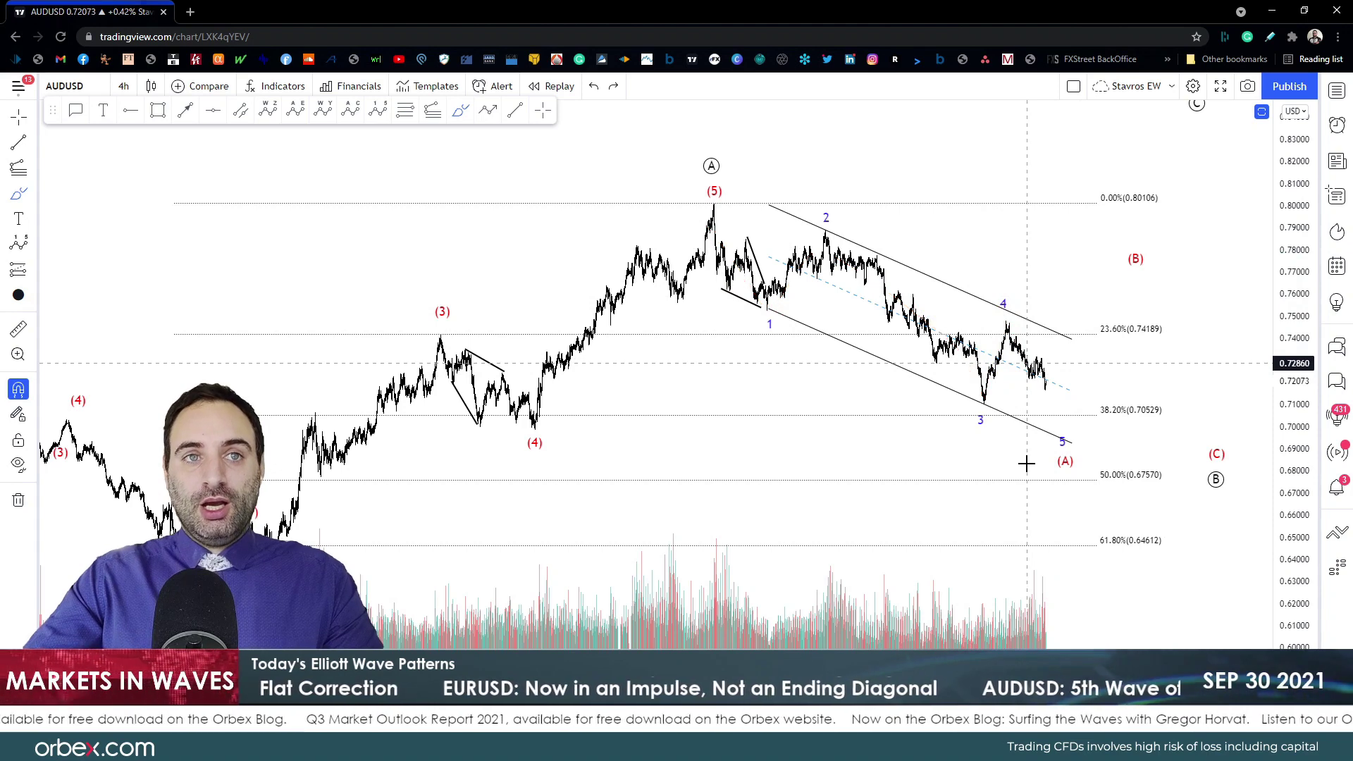
left_click_drag(745, 310, 865, 310)
left_click_drag(770, 307, 773, 306)
key("ctrl+z")
key("ctrl+z")
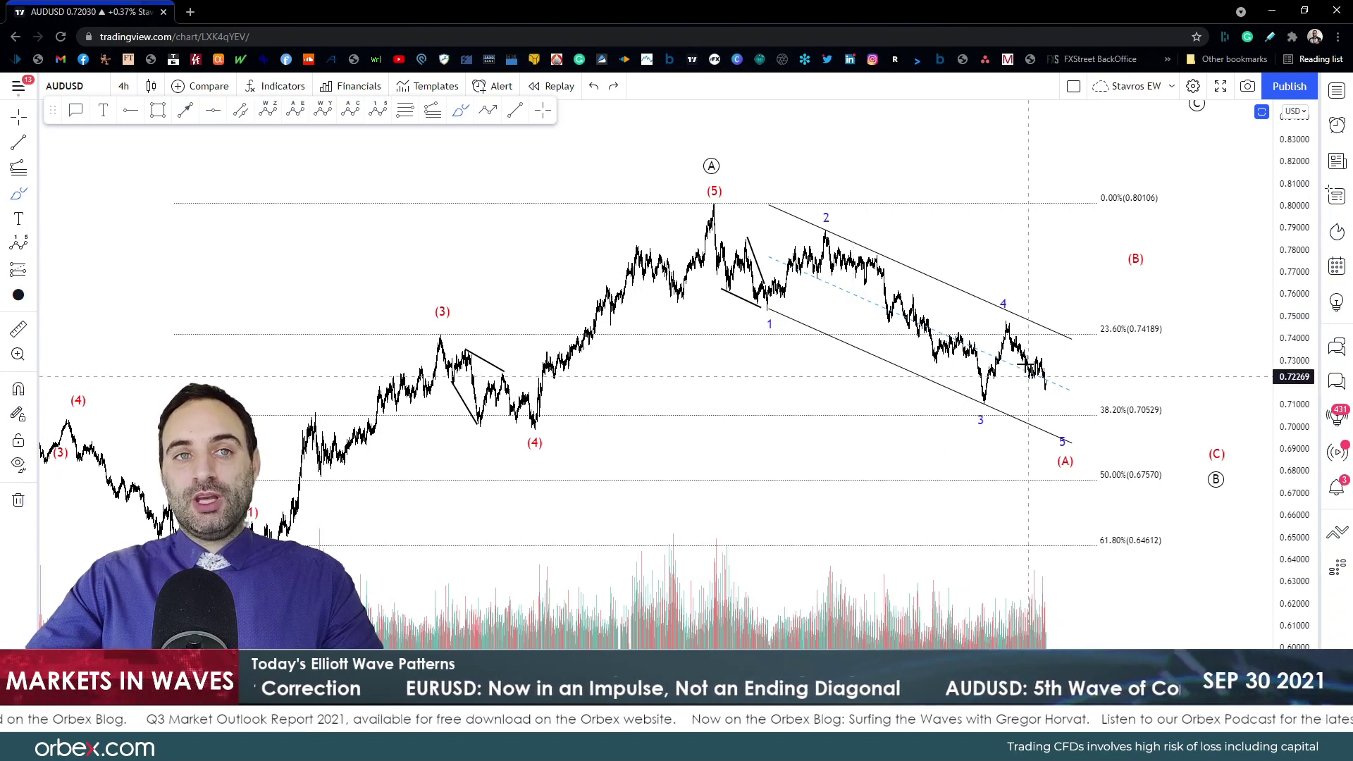
Step: Brush the decline from just below the (5) peak through waves 1, 2, 3 and 4 to wave 5 at about 0.70070
mouse_move(733, 243)
left_mouse_down()
mouse_move(818, 281)
mouse_move(1022, 326)
mouse_move(1066, 422)
left_mouse_up()
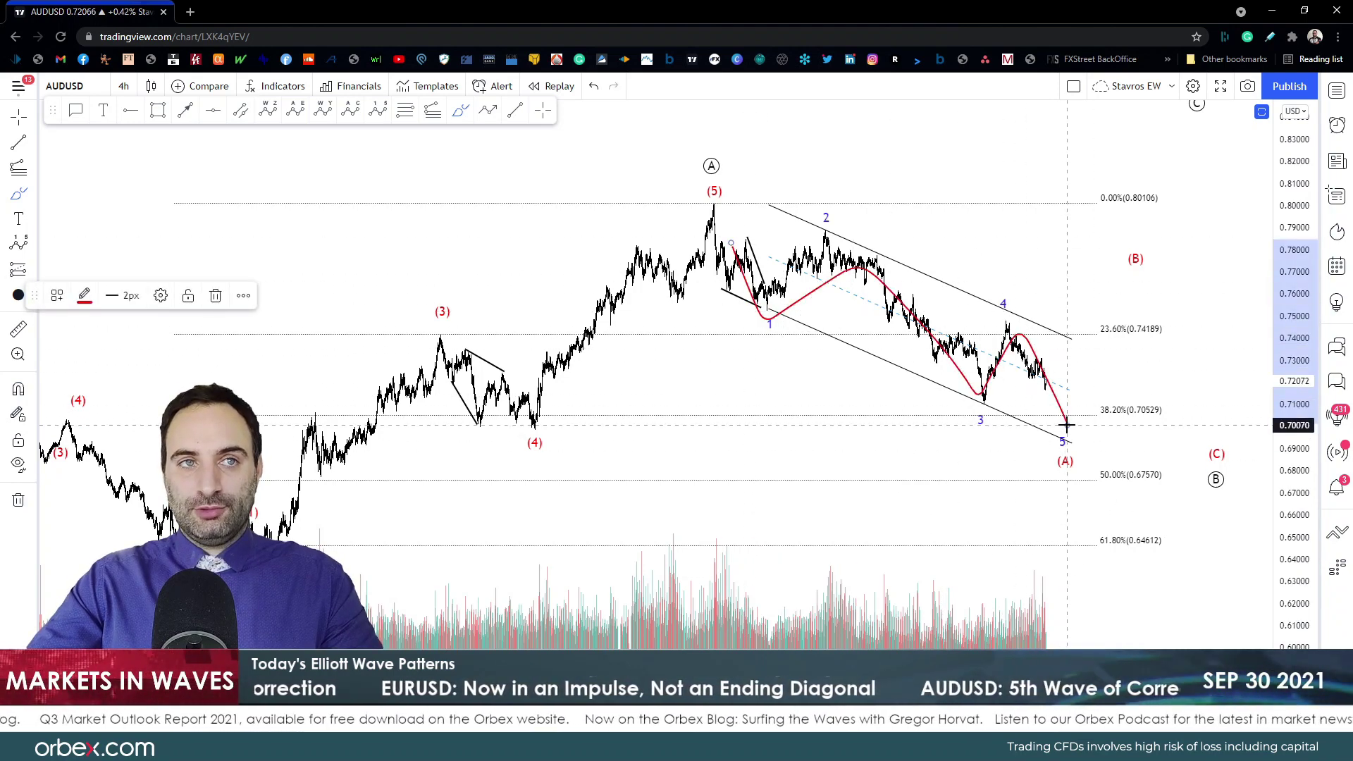
Step: Delete the decline sketch, brush a short level line at about 0.7036 and mark the wave (4) low, and undo these marks
key("Delete")
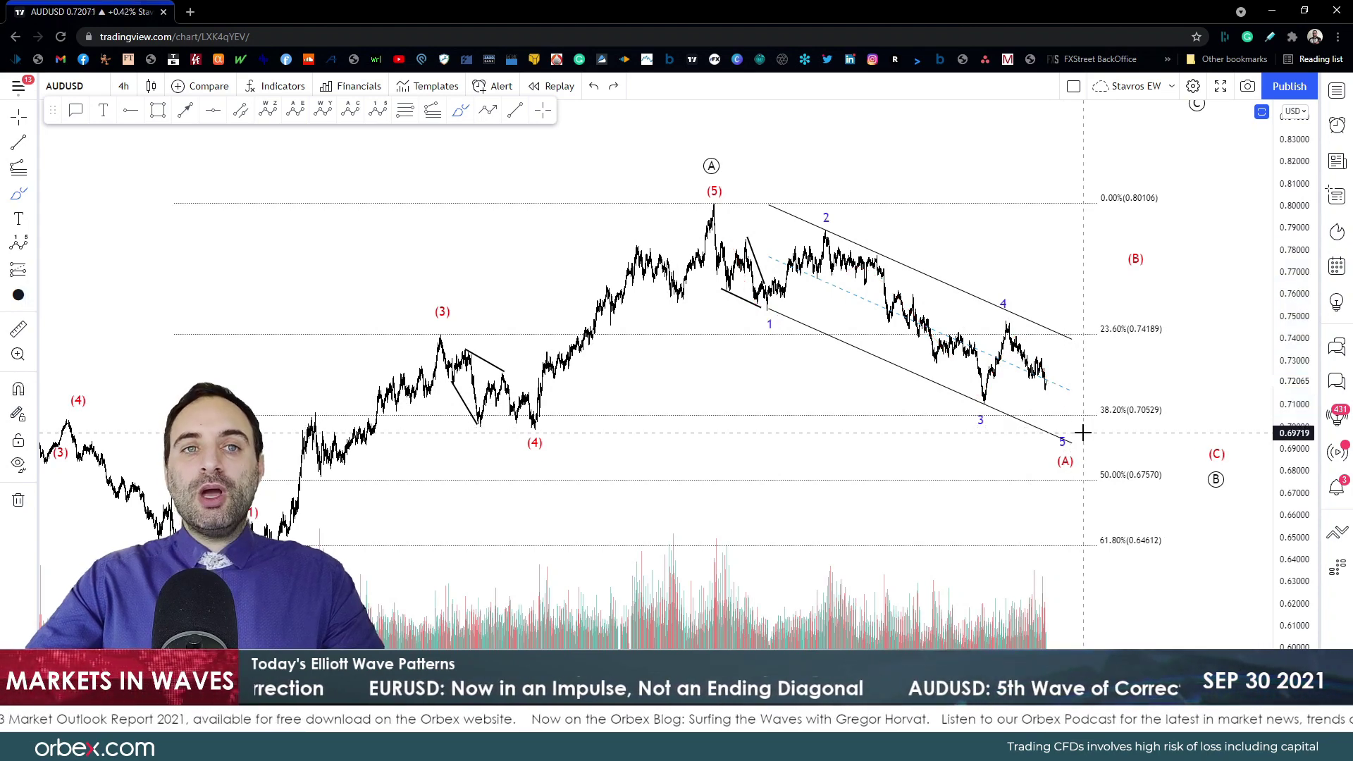
left_click_drag(1038, 418, 1111, 418)
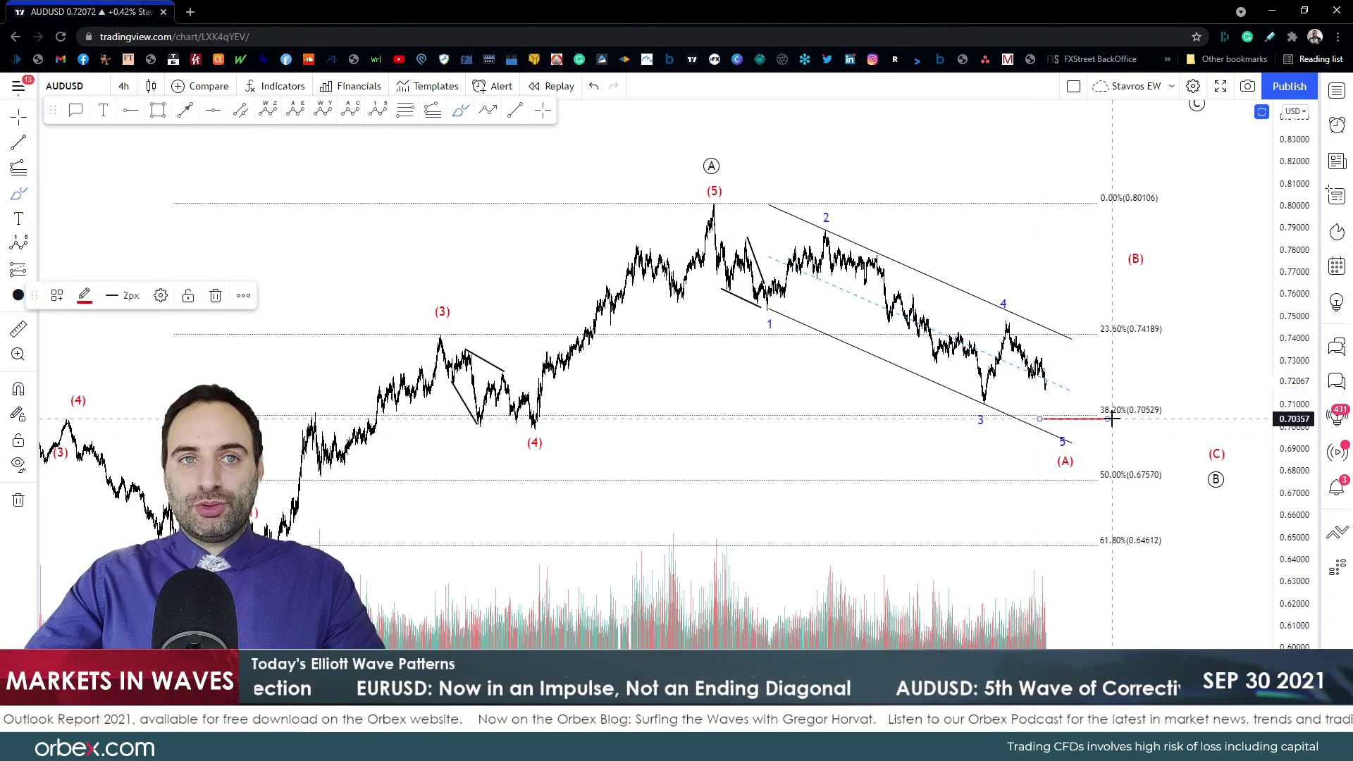
left_click_drag(481, 421, 512, 422)
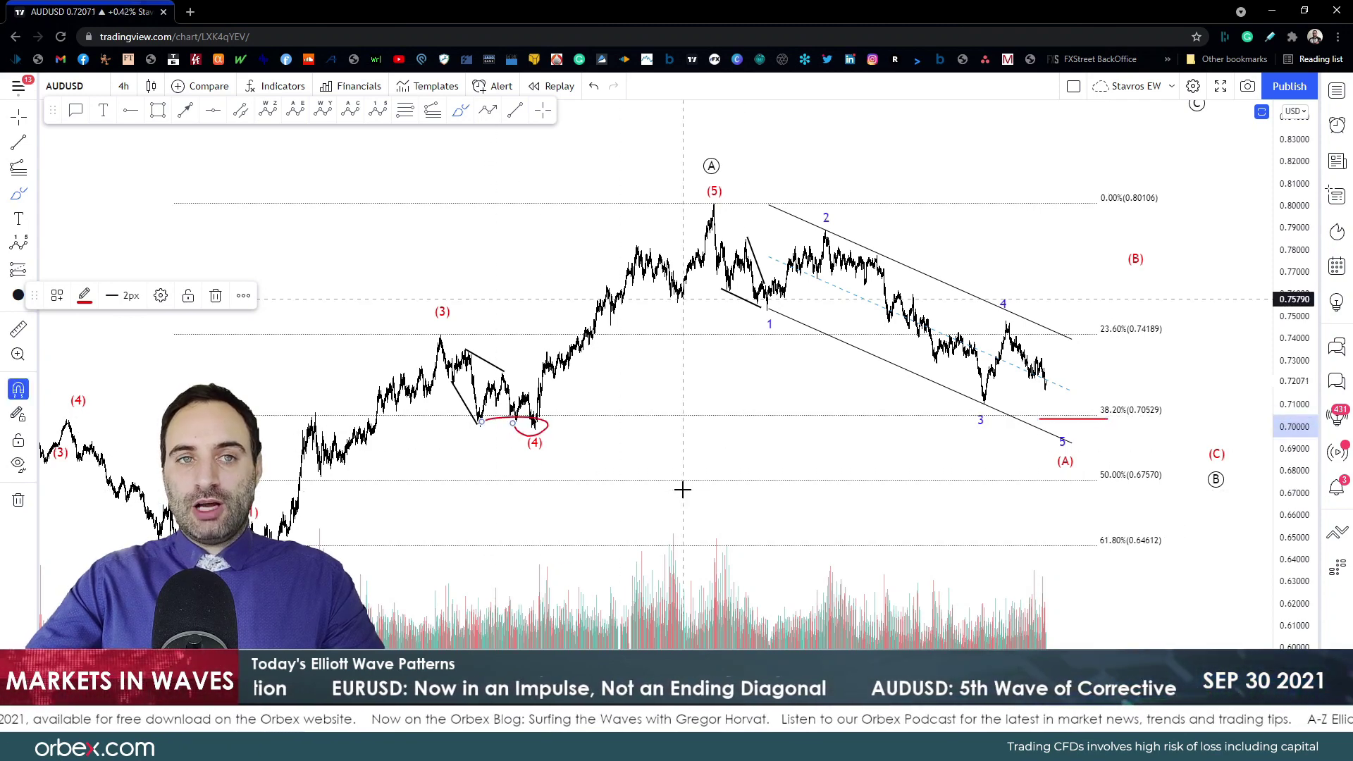
key("ctrl+z")
key("ctrl+z")
Step: Brush the projected path from the current price through (A) and (B) to (C), circle (A), circled B and circled A, and undo the strokes
mouse_move(1048, 384)
left_mouse_down()
mouse_move(1085, 436)
mouse_move(1049, 407)
mouse_move(1120, 383)
mouse_move(1153, 277)
mouse_move(1242, 462)
mouse_move(1213, 501)
mouse_move(1193, 476)
left_mouse_up()
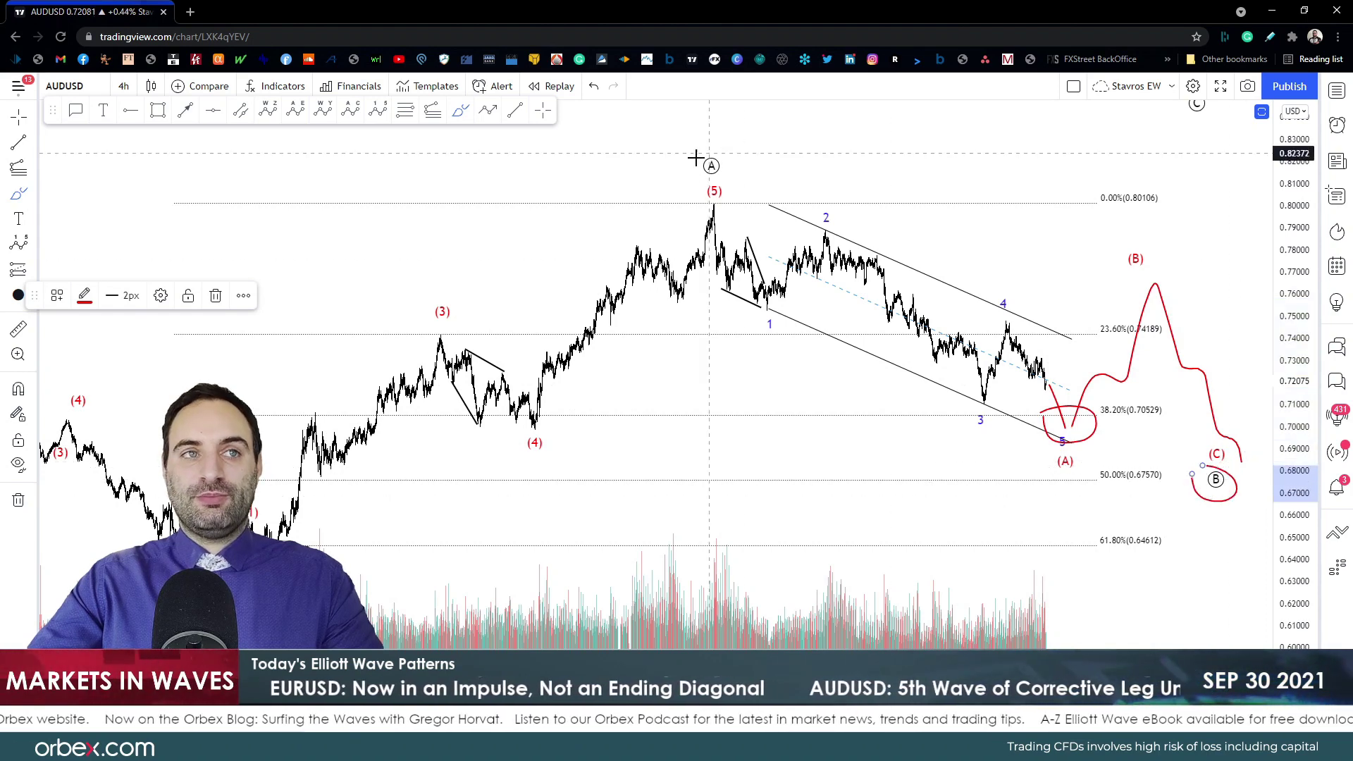
left_click_drag(708, 146, 704, 153)
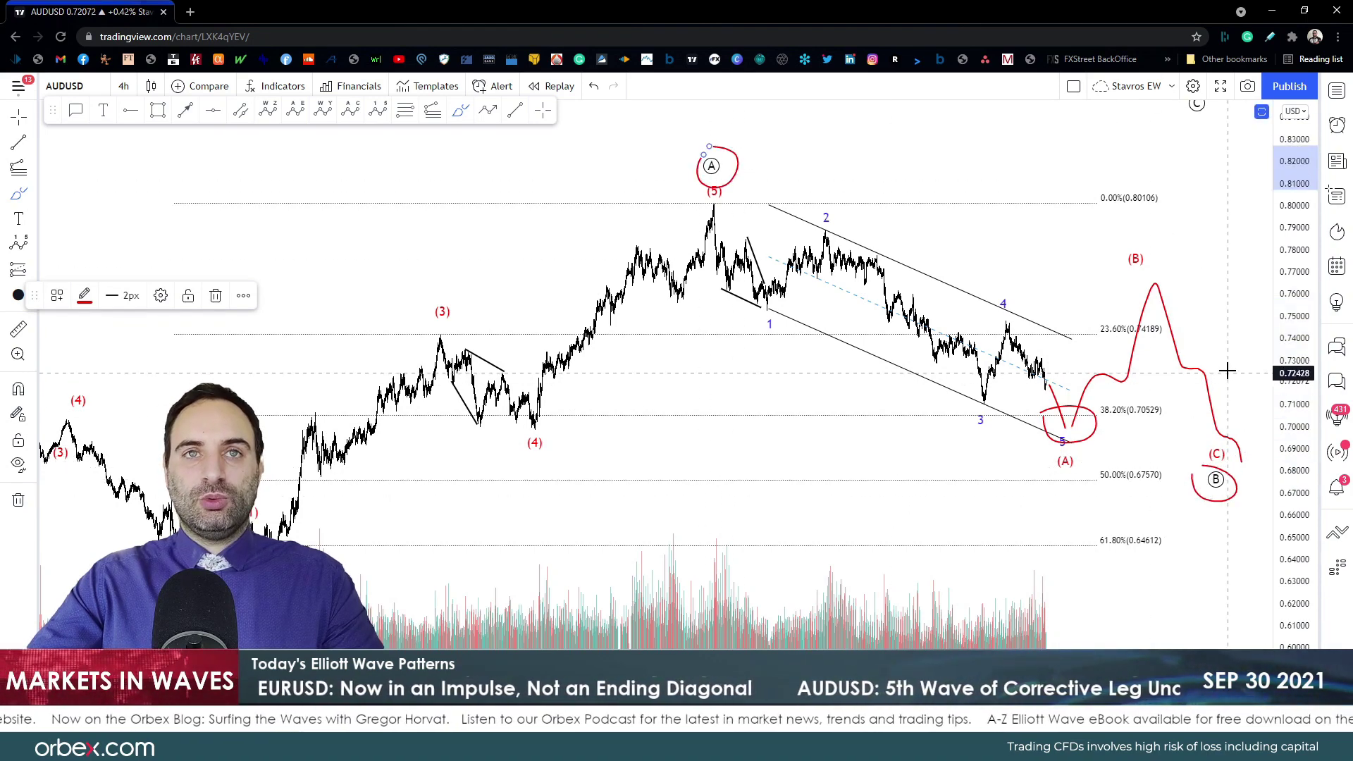
key("ctrl+z")
key("ctrl+z")
key("ctrl+z")
key("ctrl+z")
key("ctrl+z")
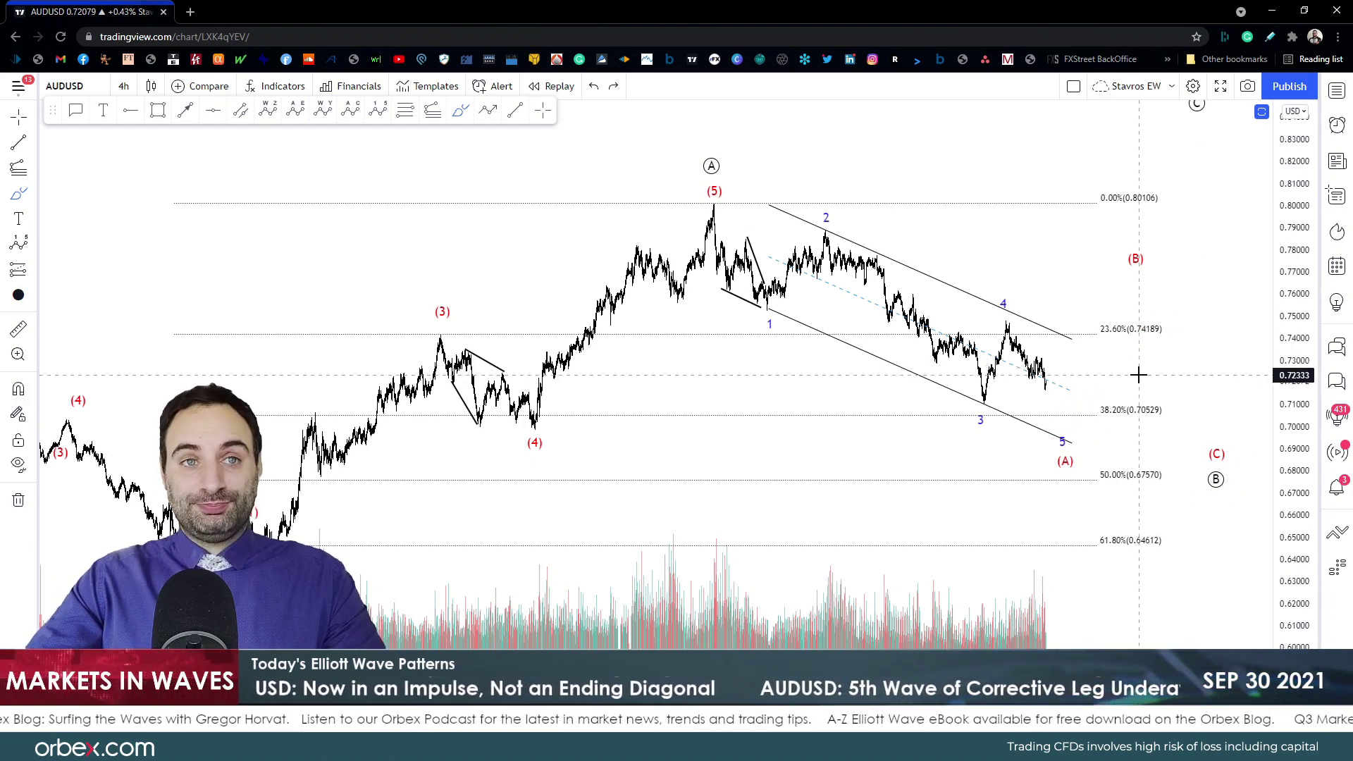
Step: Outline the wave 2 and wave 4 corrections with brush strokes and undo them
mouse_move(763, 255)
left_mouse_down()
mouse_move(821, 314)
mouse_move(770, 231)
left_mouse_up()
mouse_move(983, 396)
left_mouse_down()
mouse_move(1000, 324)
mouse_move(992, 410)
left_mouse_up()
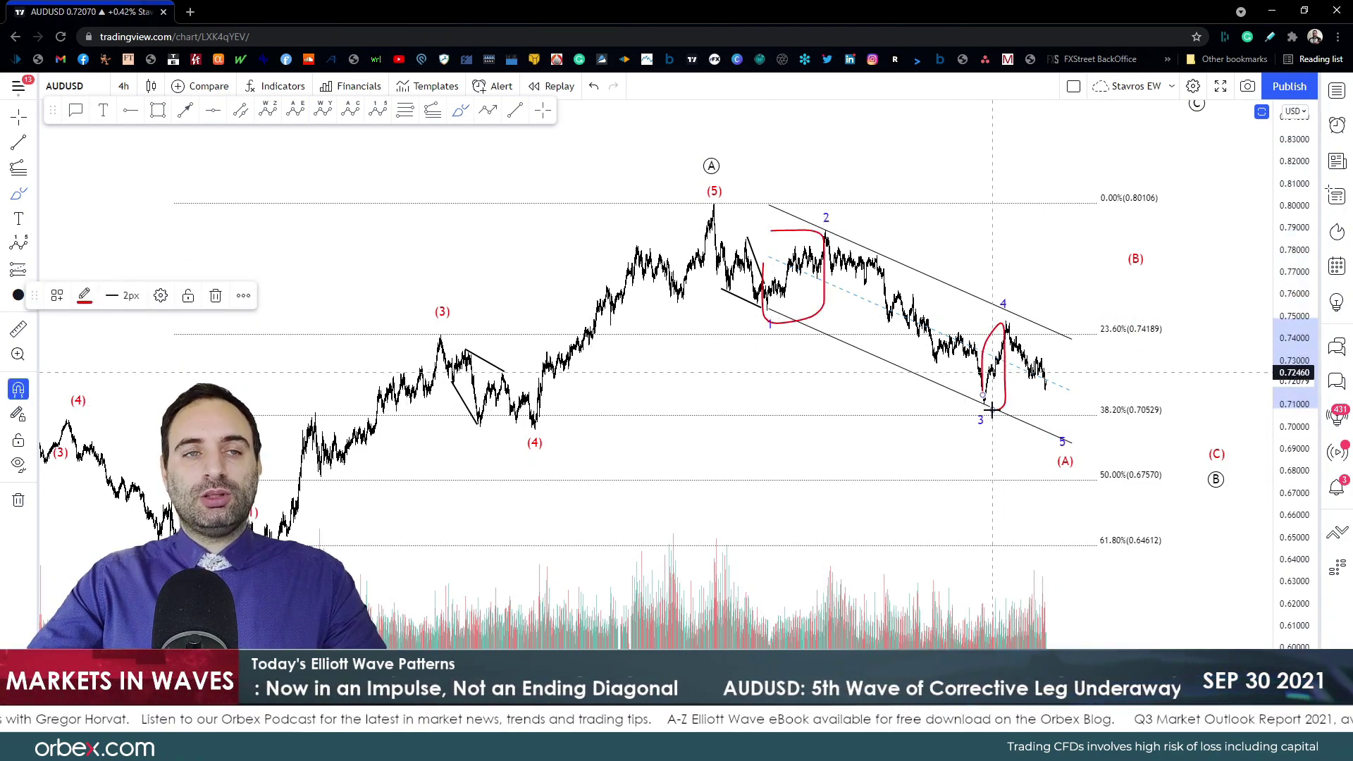
key("ctrl+z")
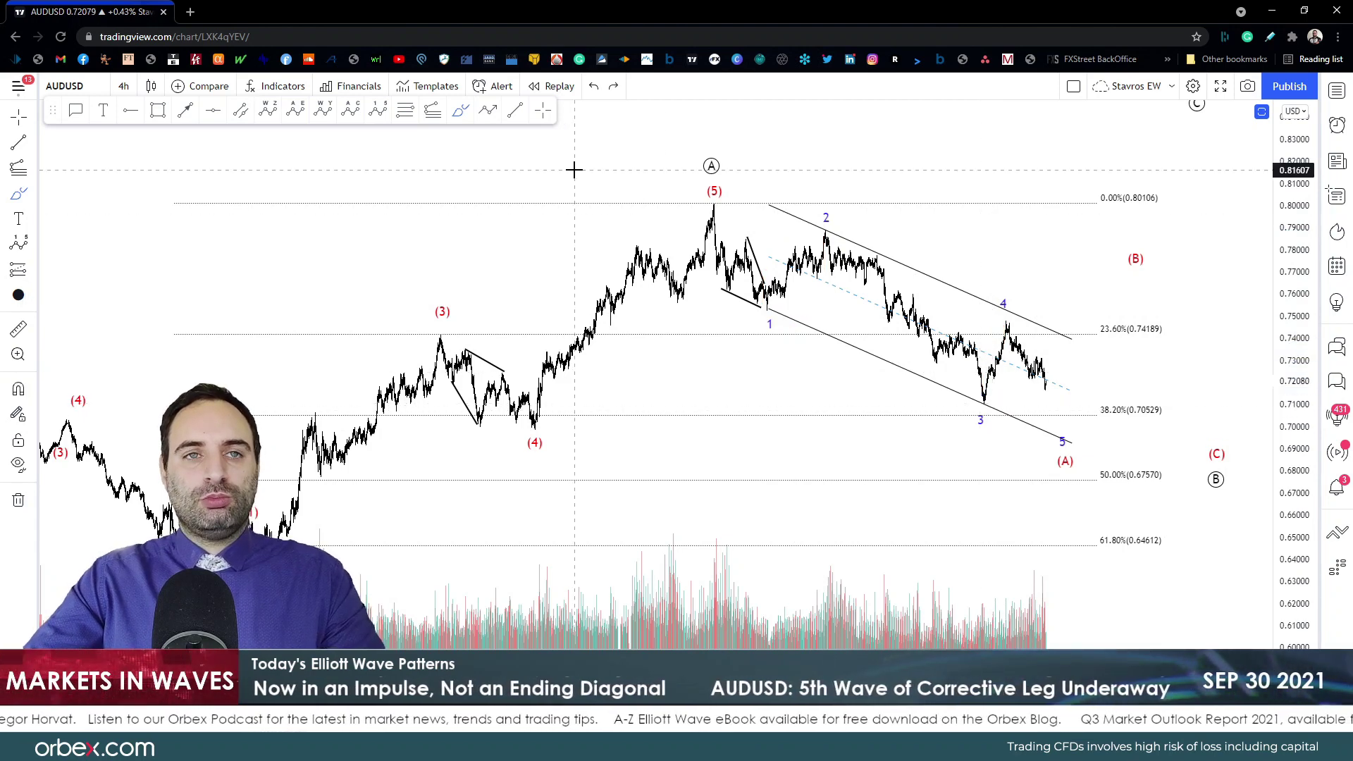
Step: Brush an extended wave 4 path from the wave 3 low to the upper channel line with a drop to about 0.681, and remove the strokes
mouse_move(972, 400)
left_mouse_down()
mouse_move(1002, 322)
mouse_move(1017, 352)
left_mouse_up()
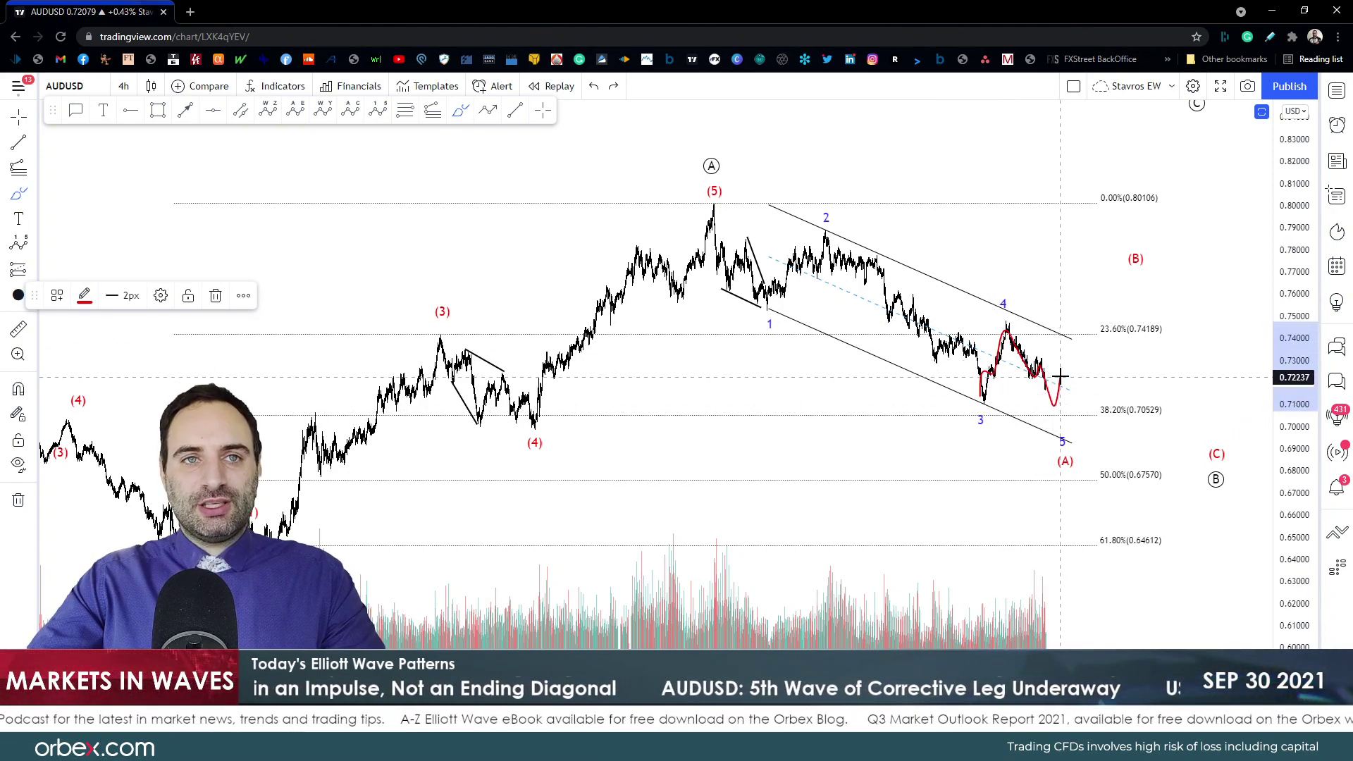
left_click_drag(1071, 361, 1076, 352)
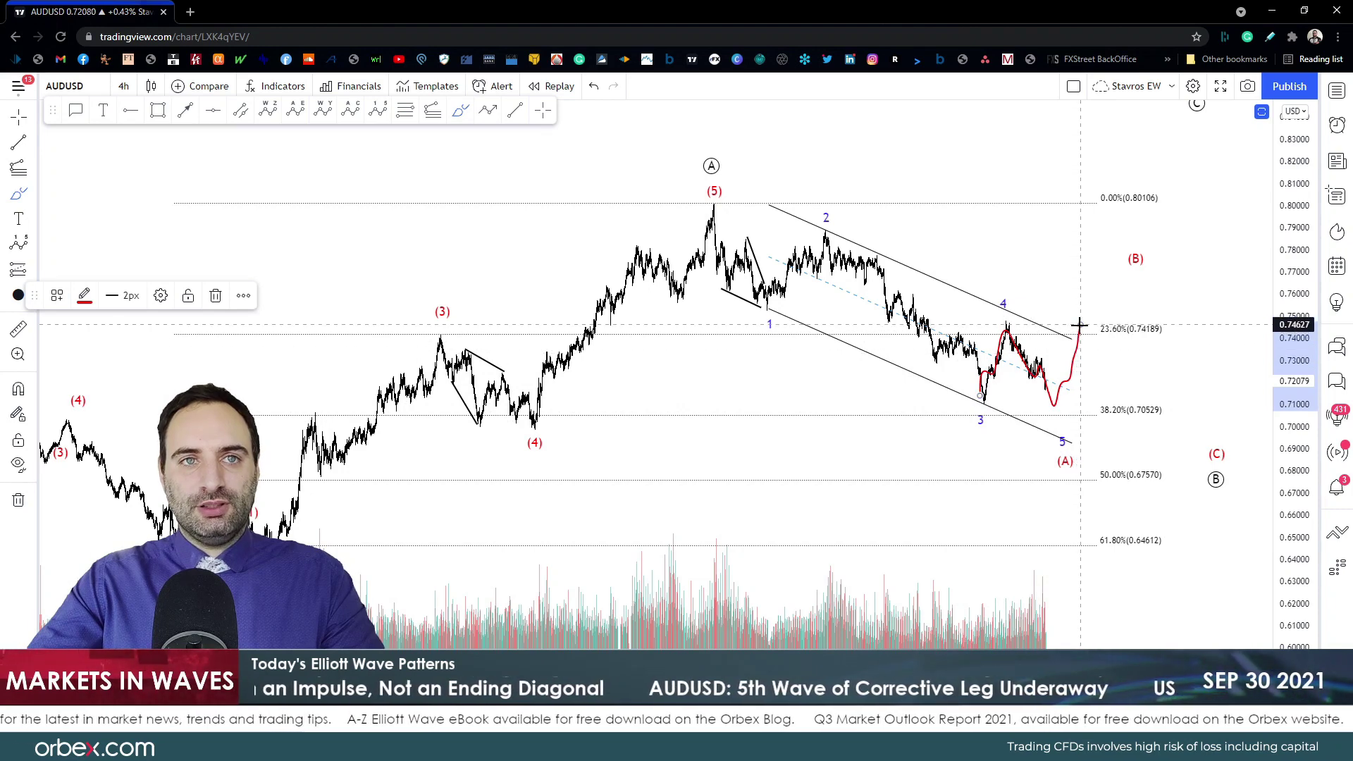
mouse_move(1013, 300)
left_mouse_down()
mouse_move(1084, 333)
mouse_move(1063, 350)
mouse_move(1079, 326)
mouse_move(1136, 468)
left_mouse_up()
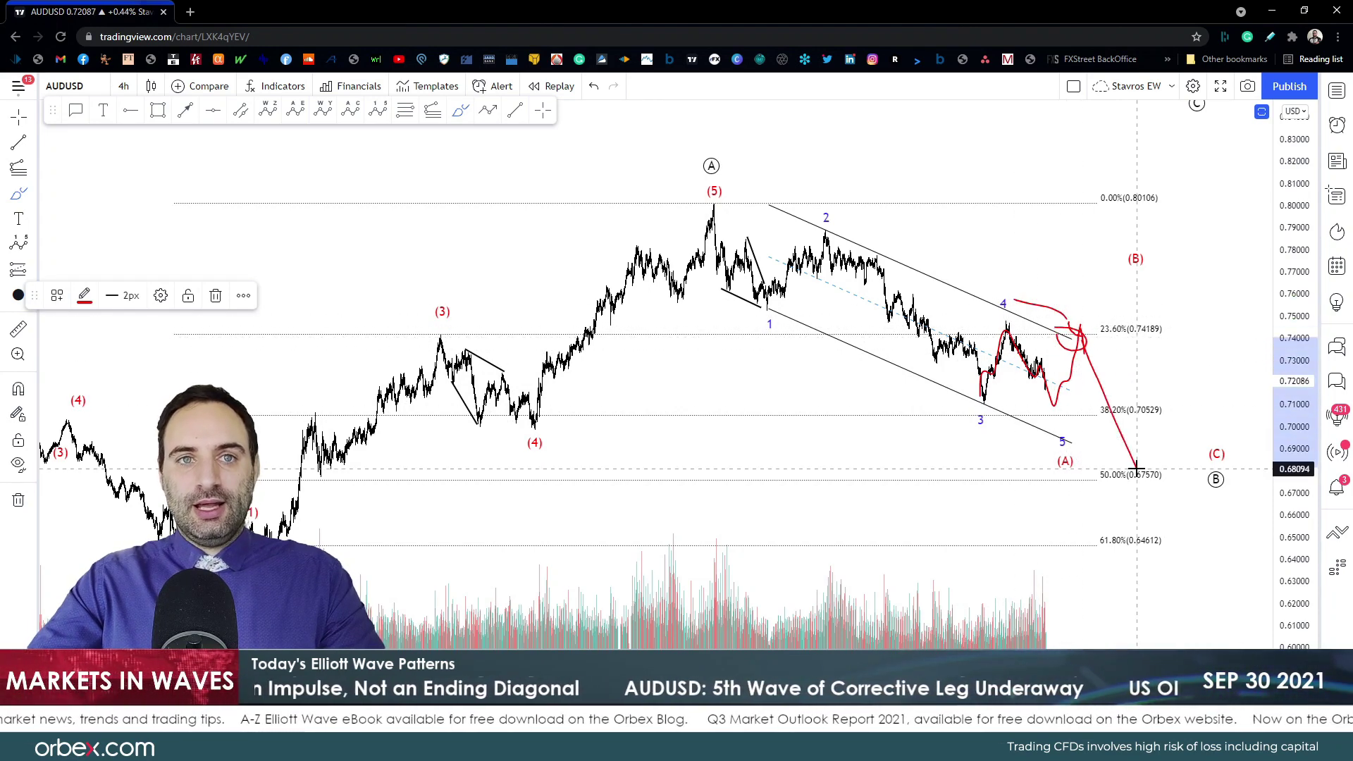
key("ctrl+z")
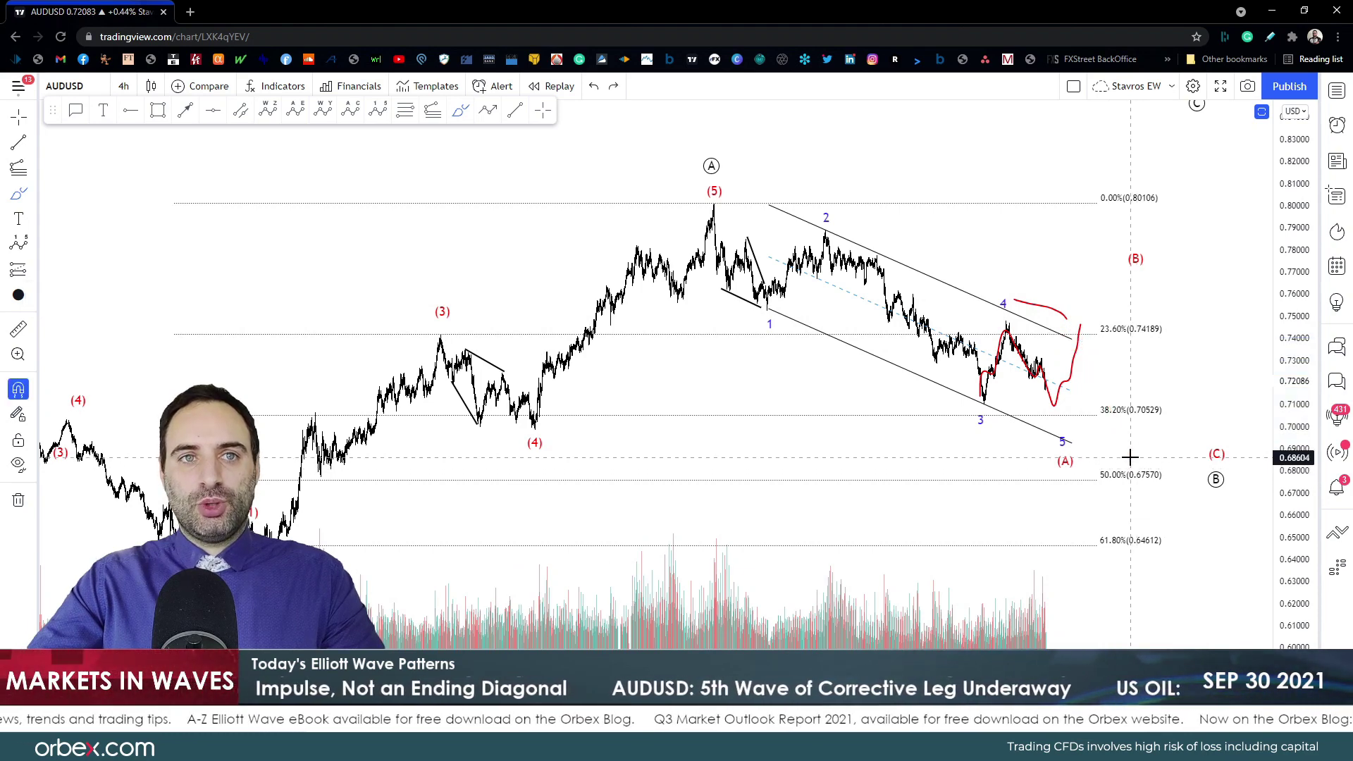
key("ctrl+z")
key("ctrl+z")
key("Delete")
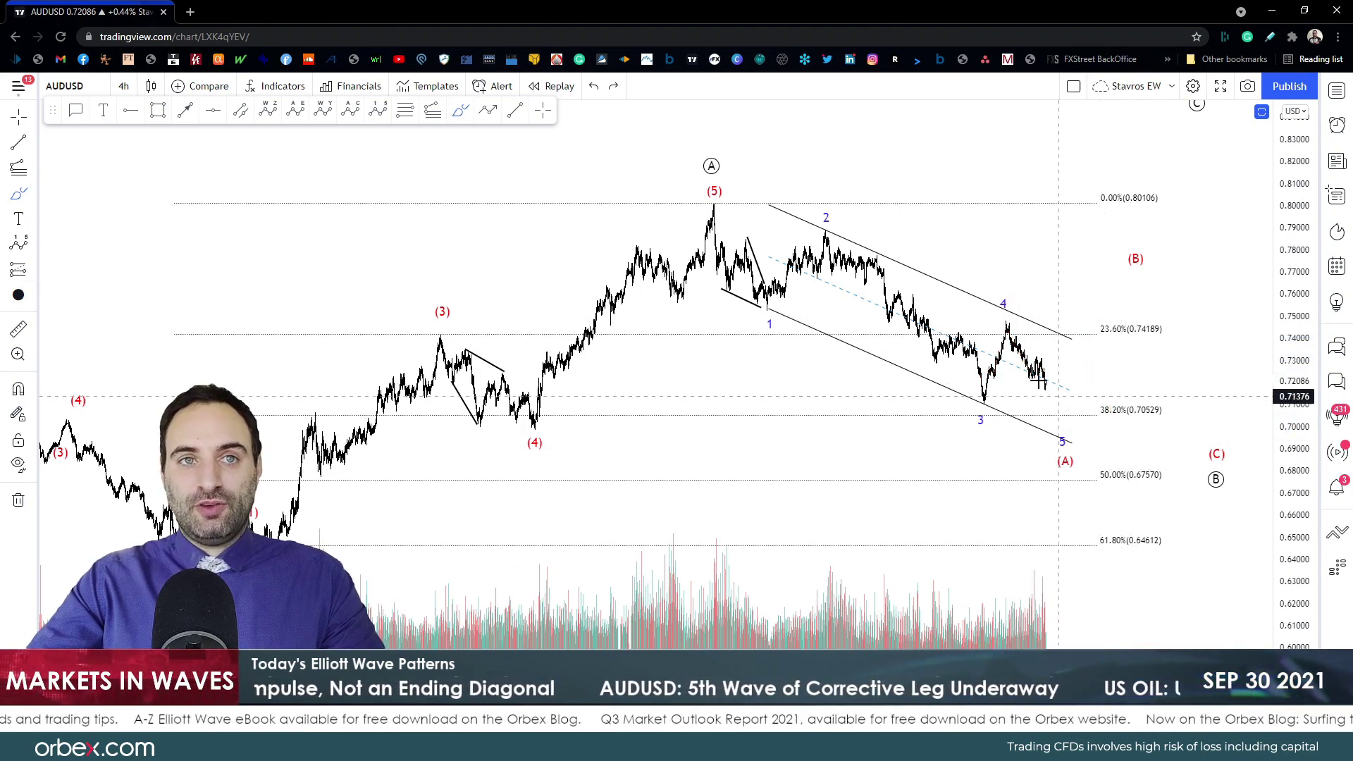
Step: Brush a box around the price action between waves 3 and 4 and the latest decline, and undo it
mouse_move(978, 327)
left_mouse_down()
mouse_move(1099, 384)
mouse_move(983, 323)
left_mouse_up()
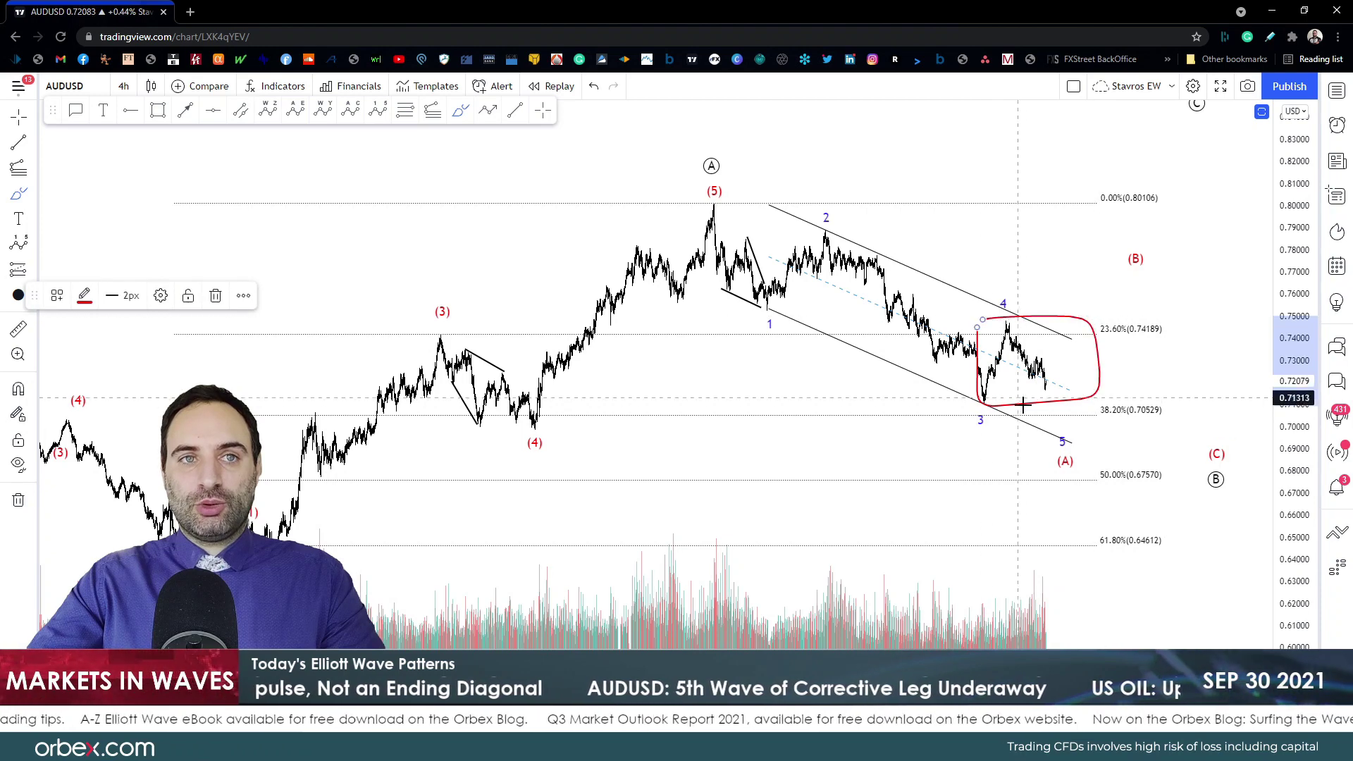
key("ctrl+z")
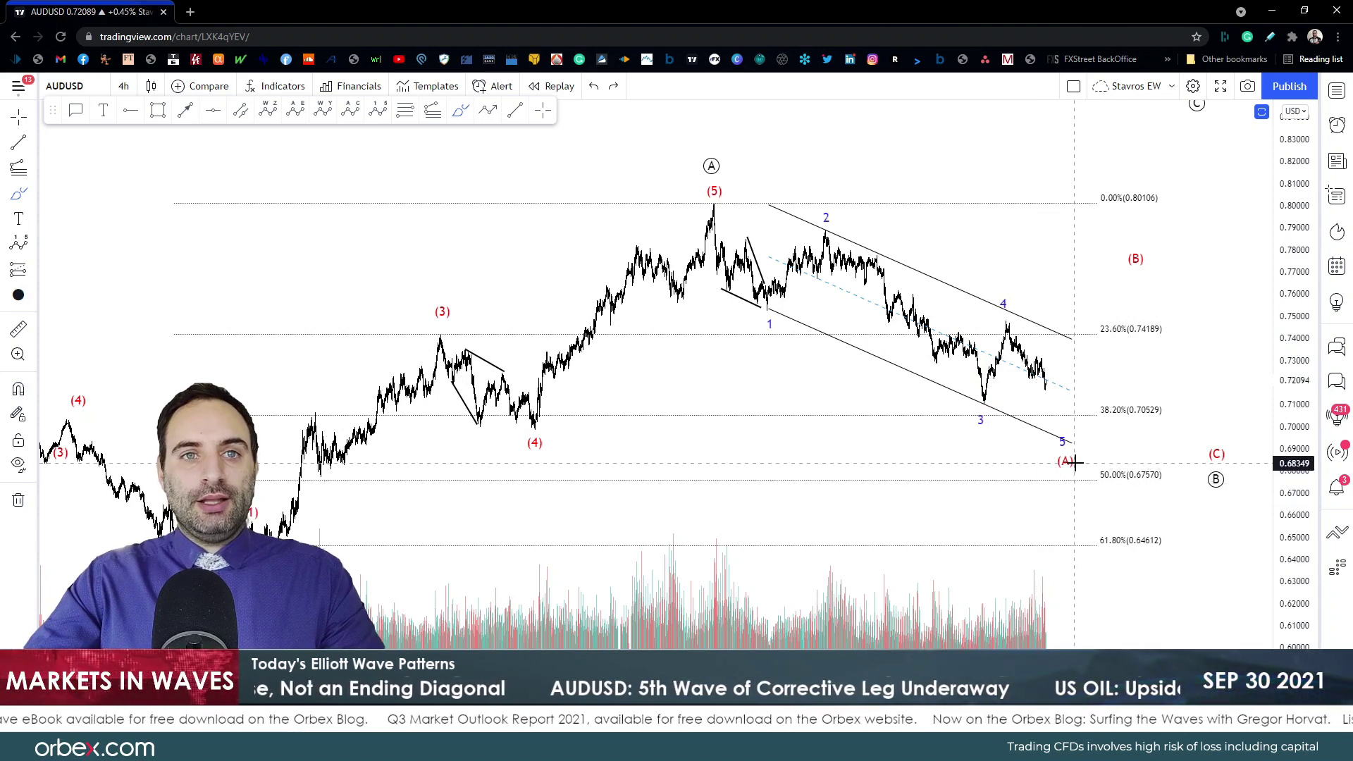
Step: Draw a Fib Retracement from 0.80141 to 0.70484 and turn off its -0.05 and 0.382 levels
left_click(406, 110)
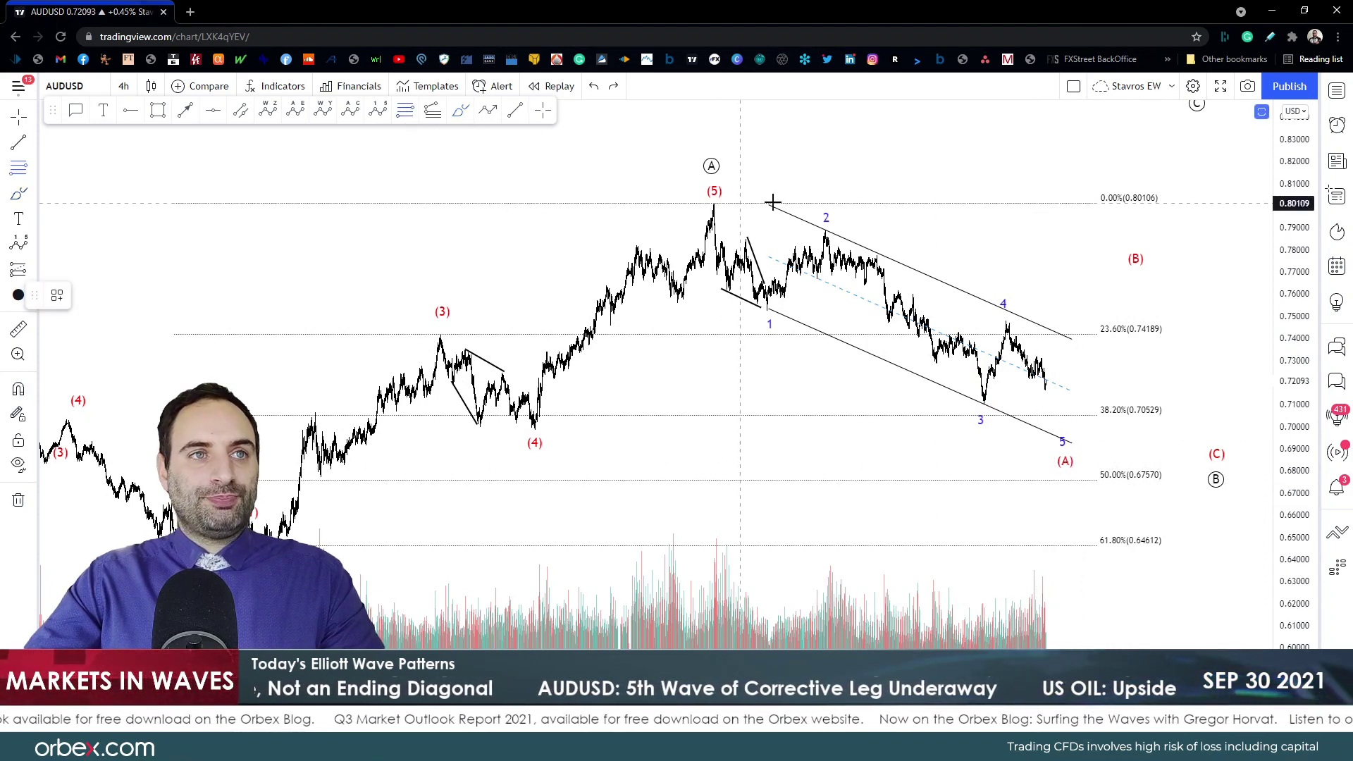
left_click(1059, 202)
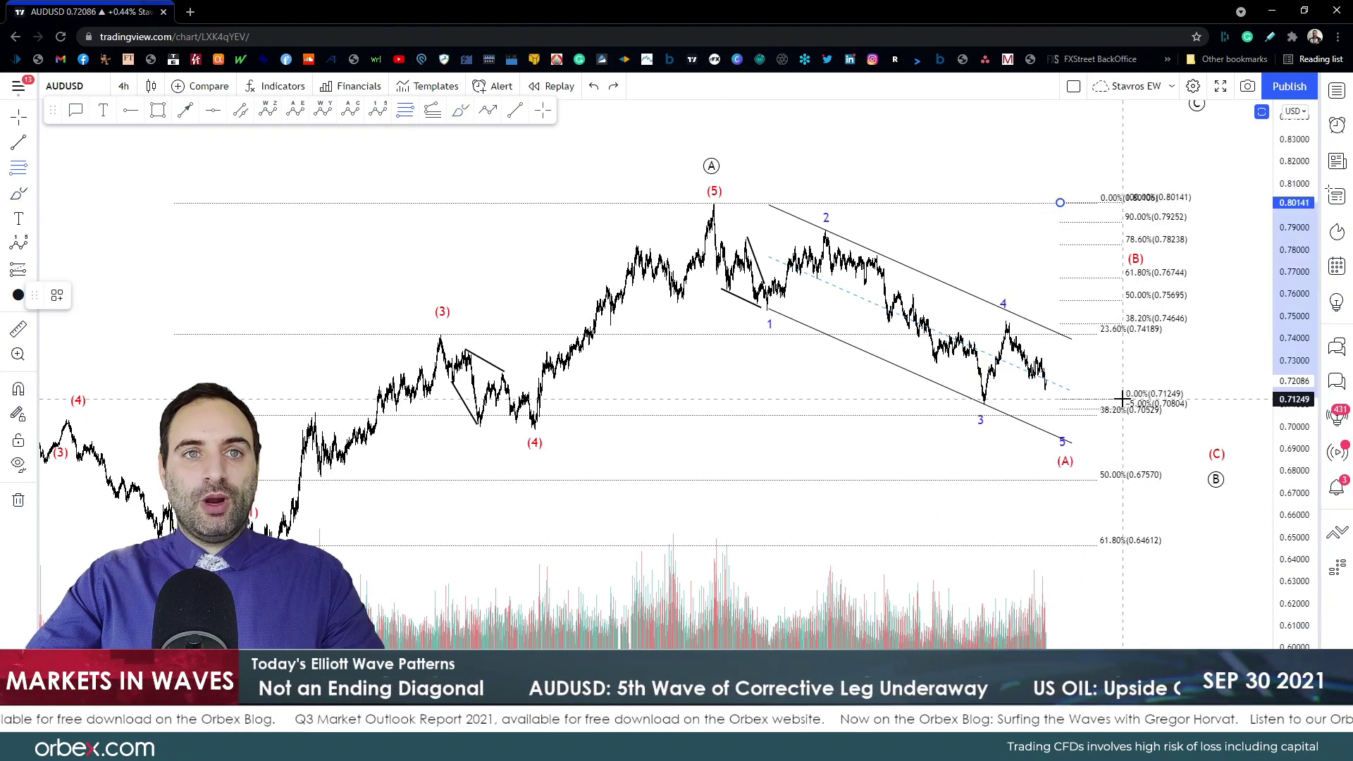
left_click(1073, 416)
double_click(1074, 418)
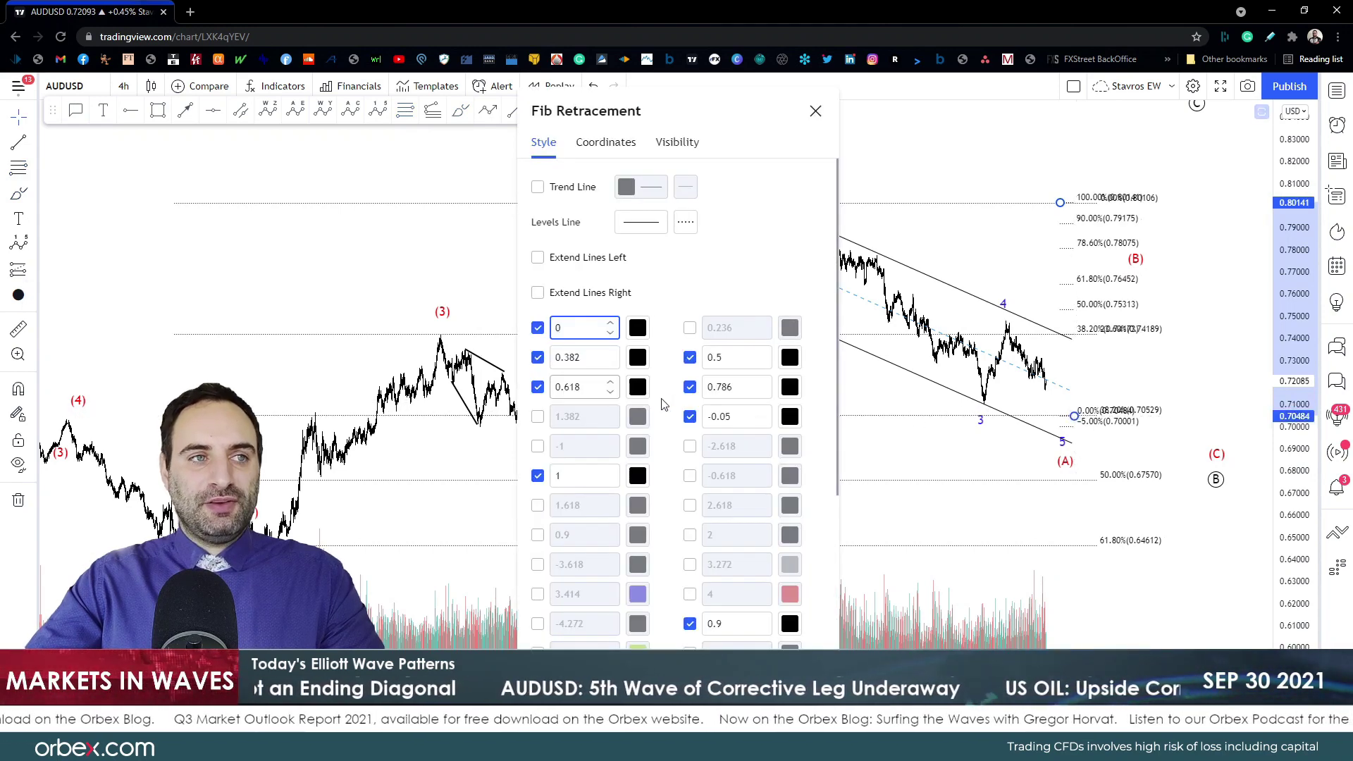
left_click(689, 416)
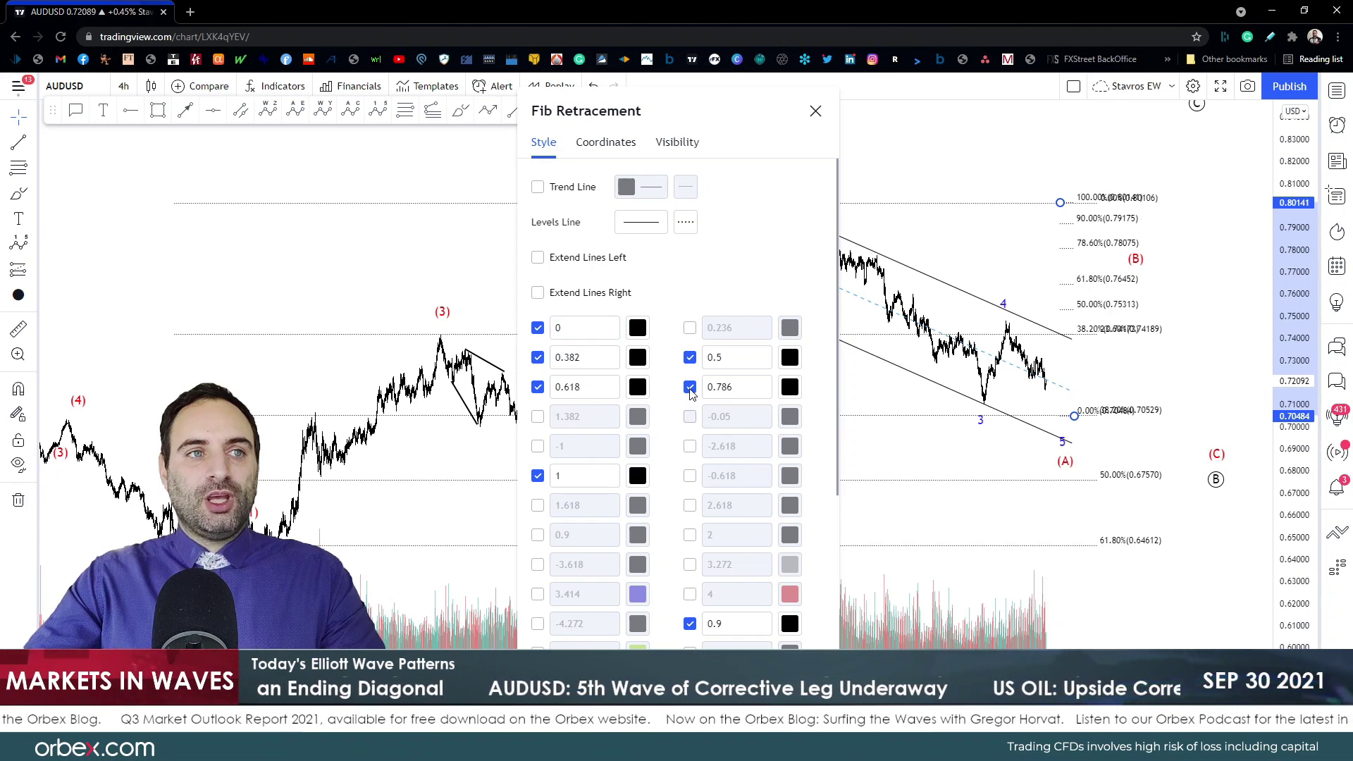
left_click(538, 358)
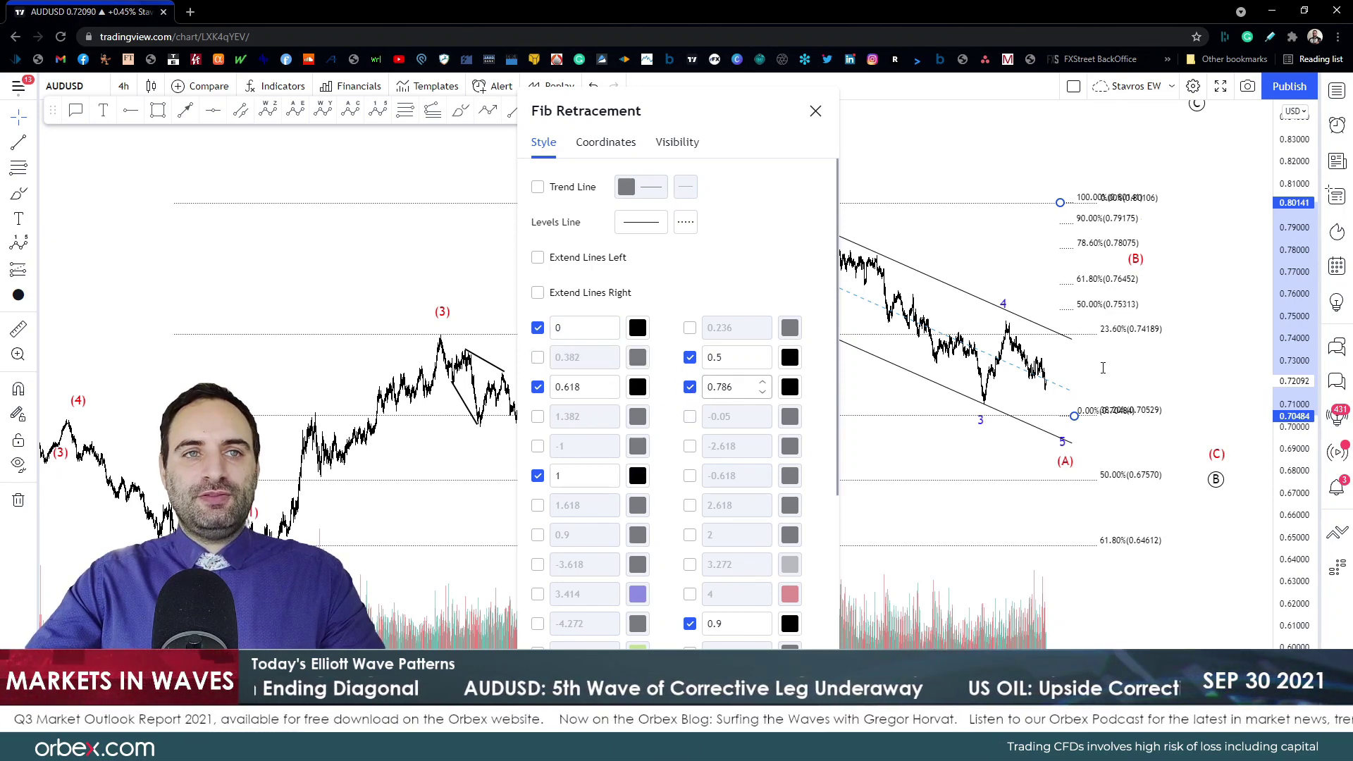
Step: Move the (B) label slightly down, beside the 61.8% retracement level
left_click_drag(1123, 276, 1132, 287)
Step: Turn off the 0.9 level of the new Fib Retracement and delete the retracement from the chart
double_click(1071, 219)
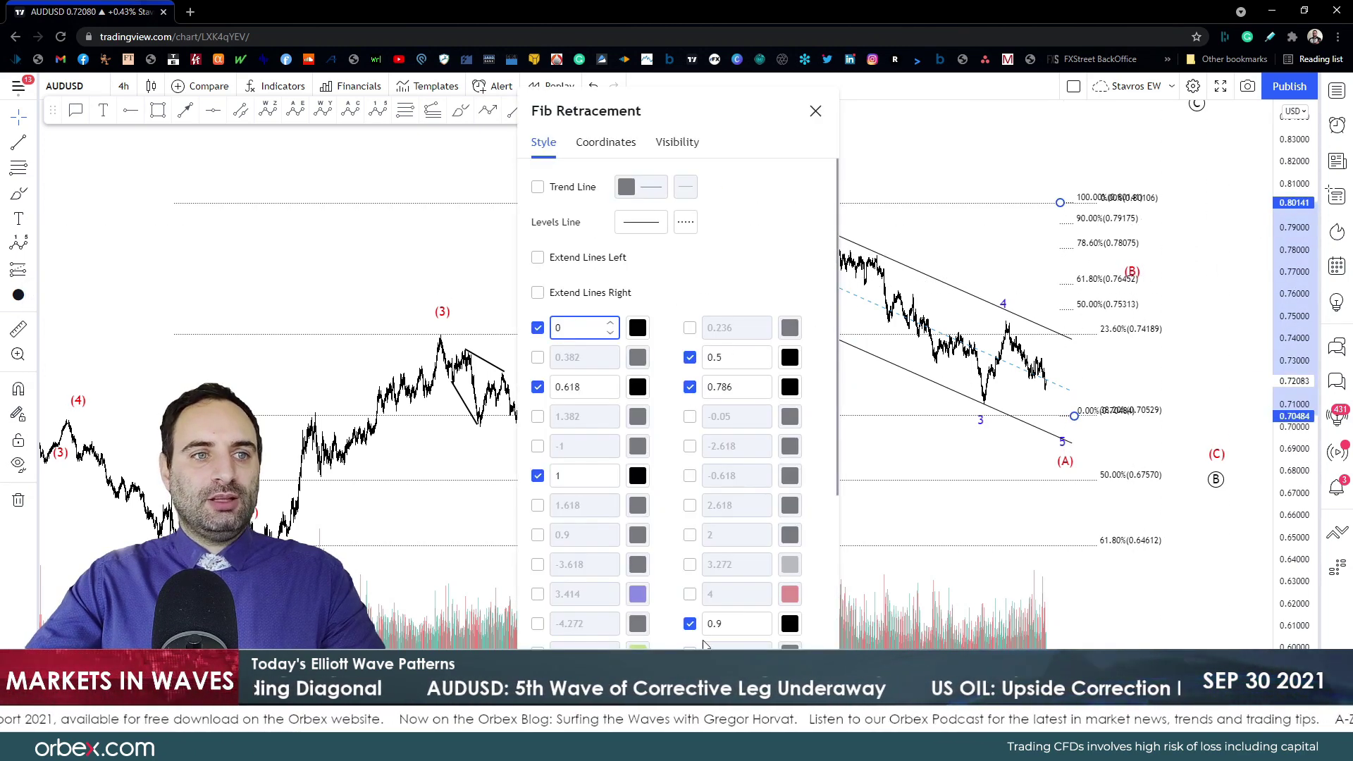
left_click(689, 624)
left_click(1090, 530)
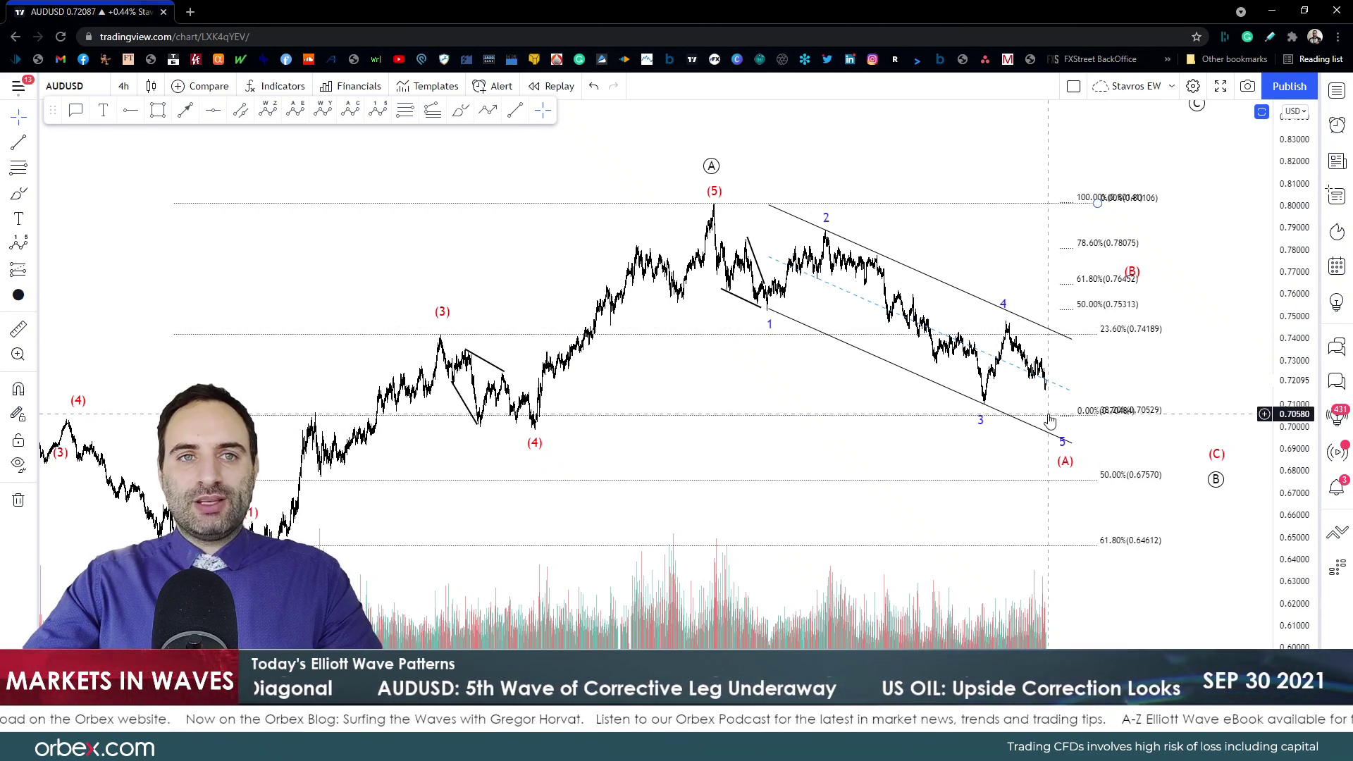
left_click(1069, 315)
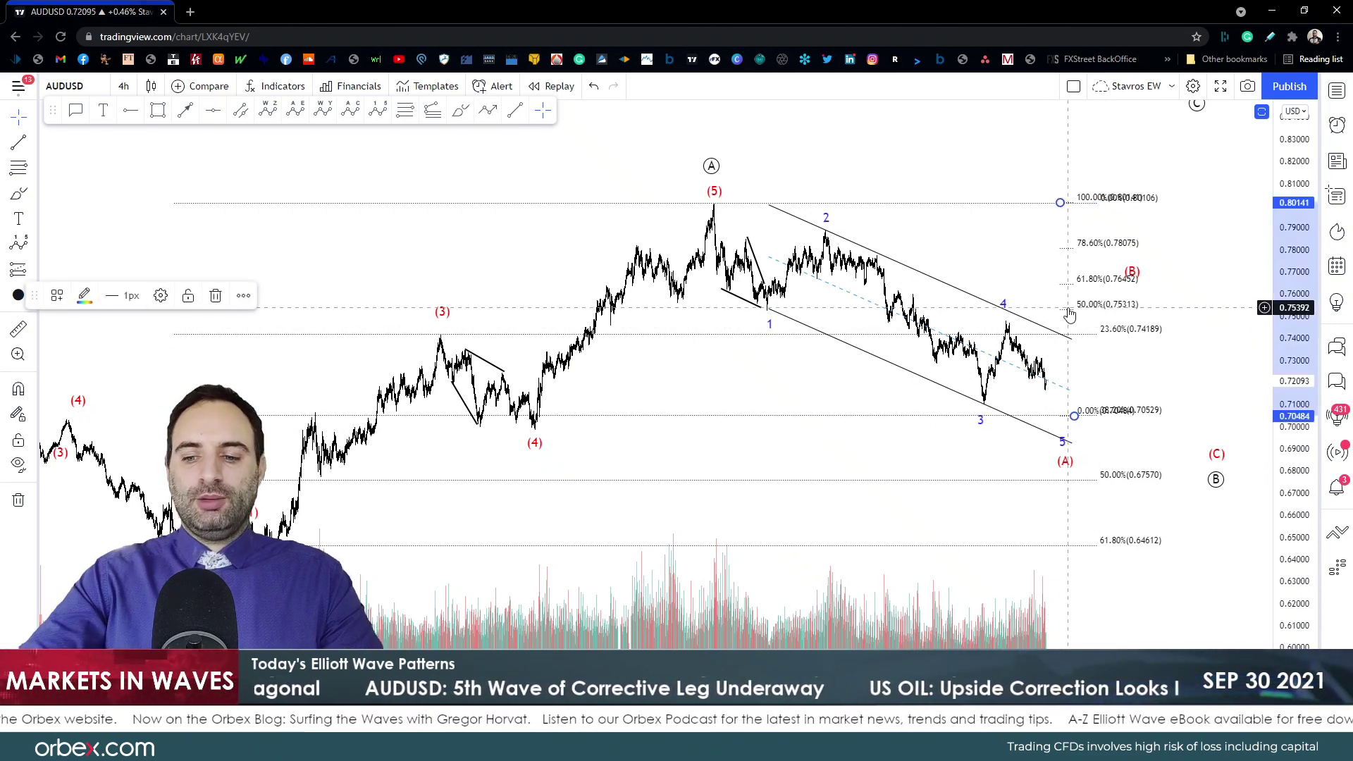
key("Delete")
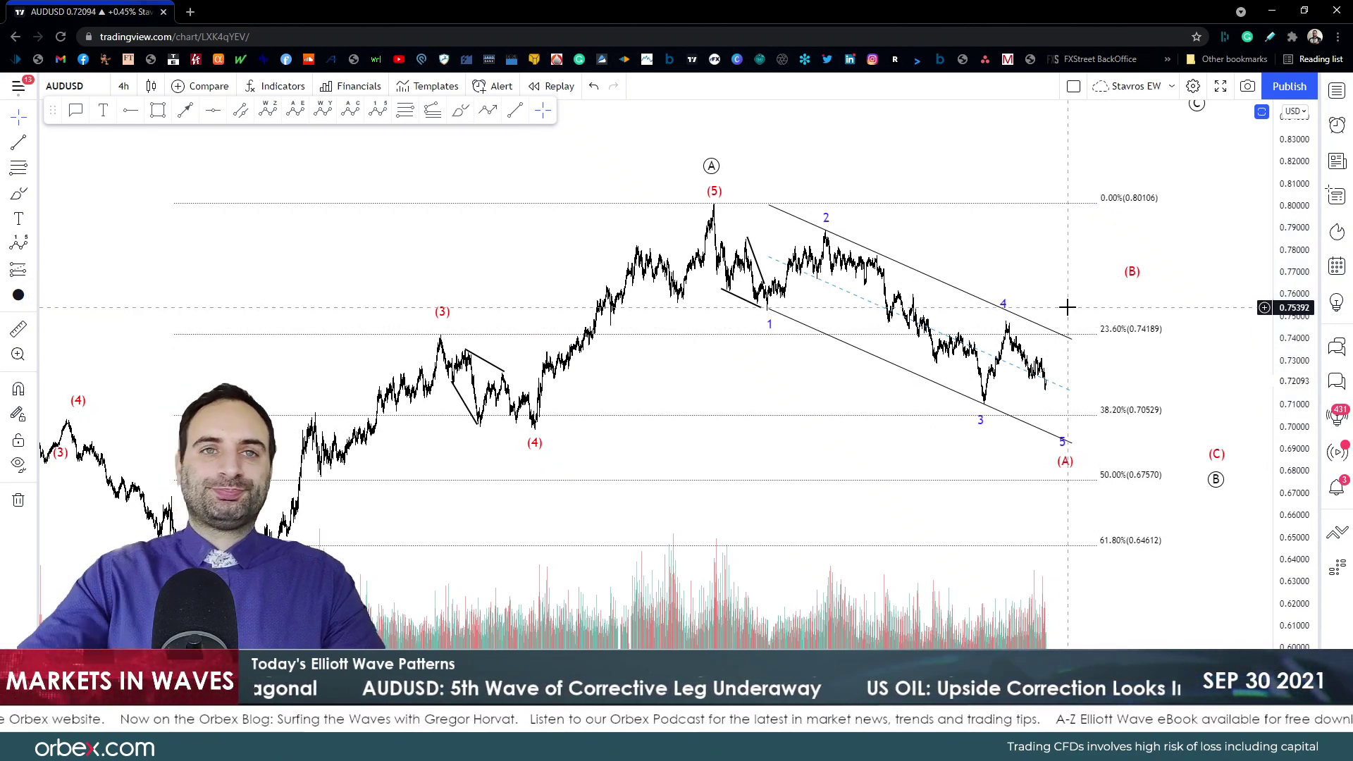
Step: Switch the chart to USDWTI from the watchlist, hide the watchlist, and set the timeframe to 1 hour
left_click(1337, 90)
left_click(1134, 267)
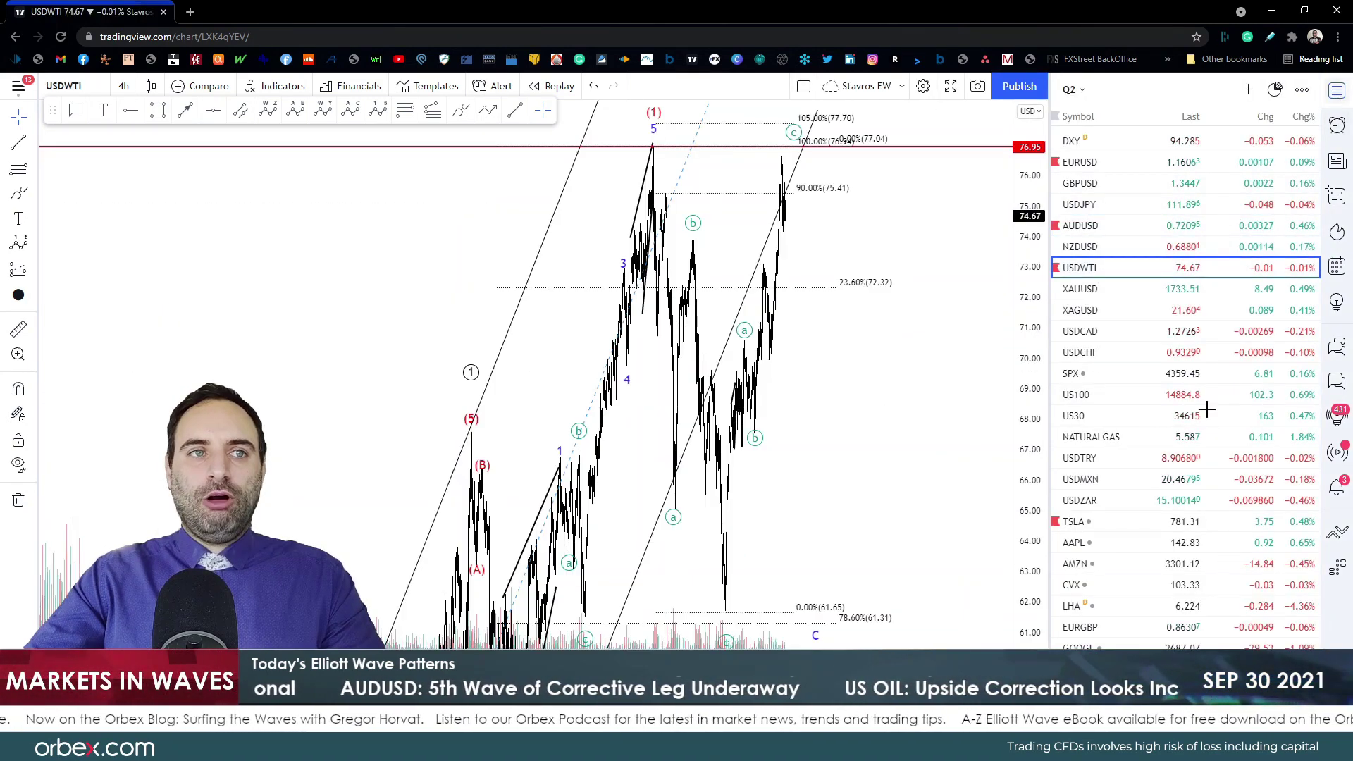
left_click(1336, 91)
left_click_drag(1300, 284, 1297, 454)
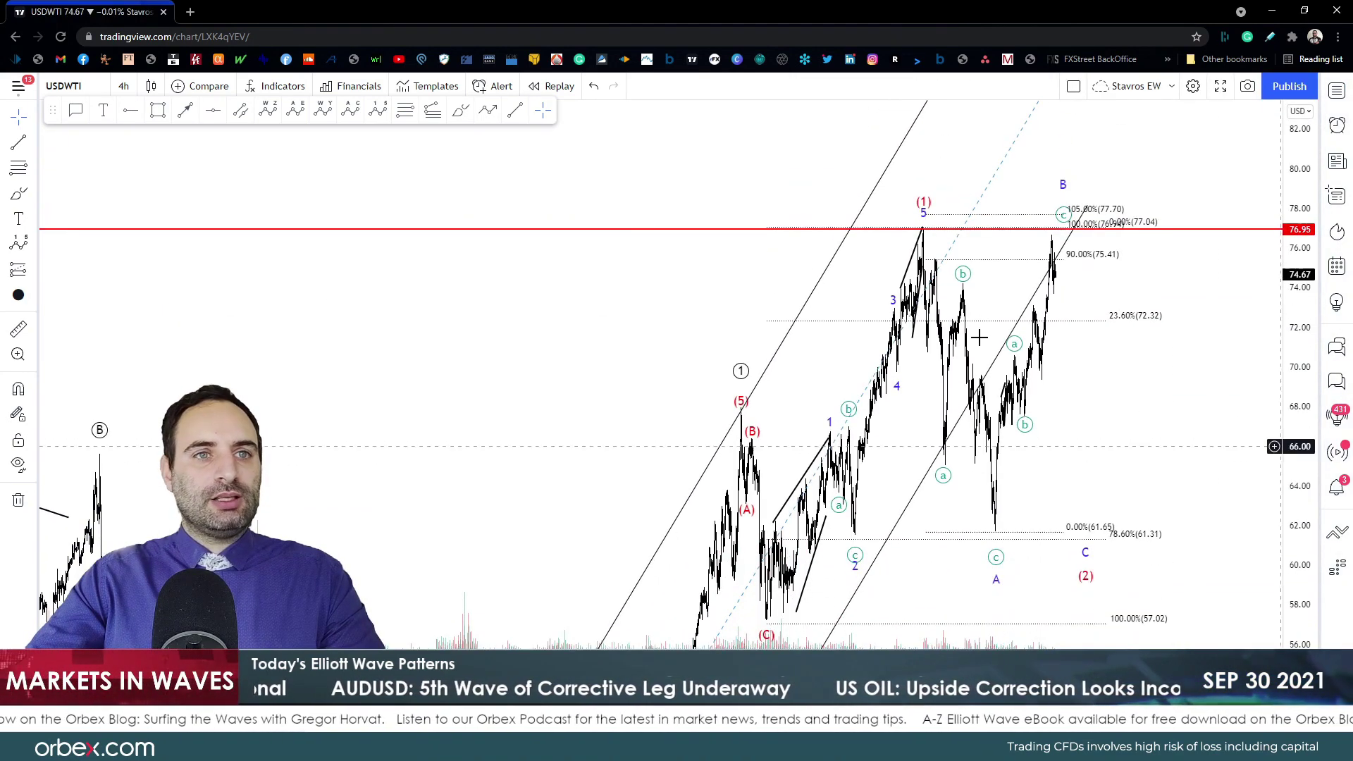
left_click(121, 86)
left_click(134, 360)
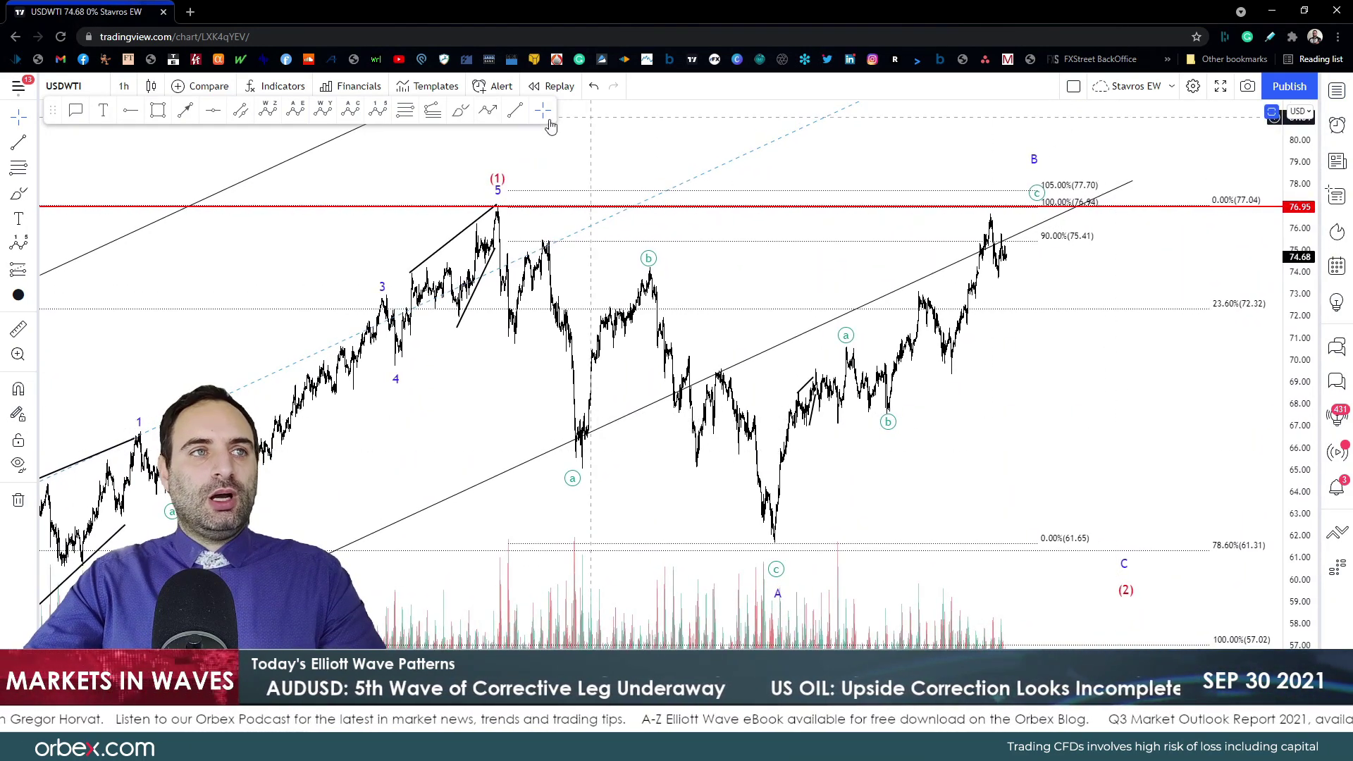
Step: Draw trend lines above and below the advance around circled a and b, the upper one from 70.33 to 75.07, and undo both
left_click(515, 109)
left_click(809, 352)
left_click(956, 248)
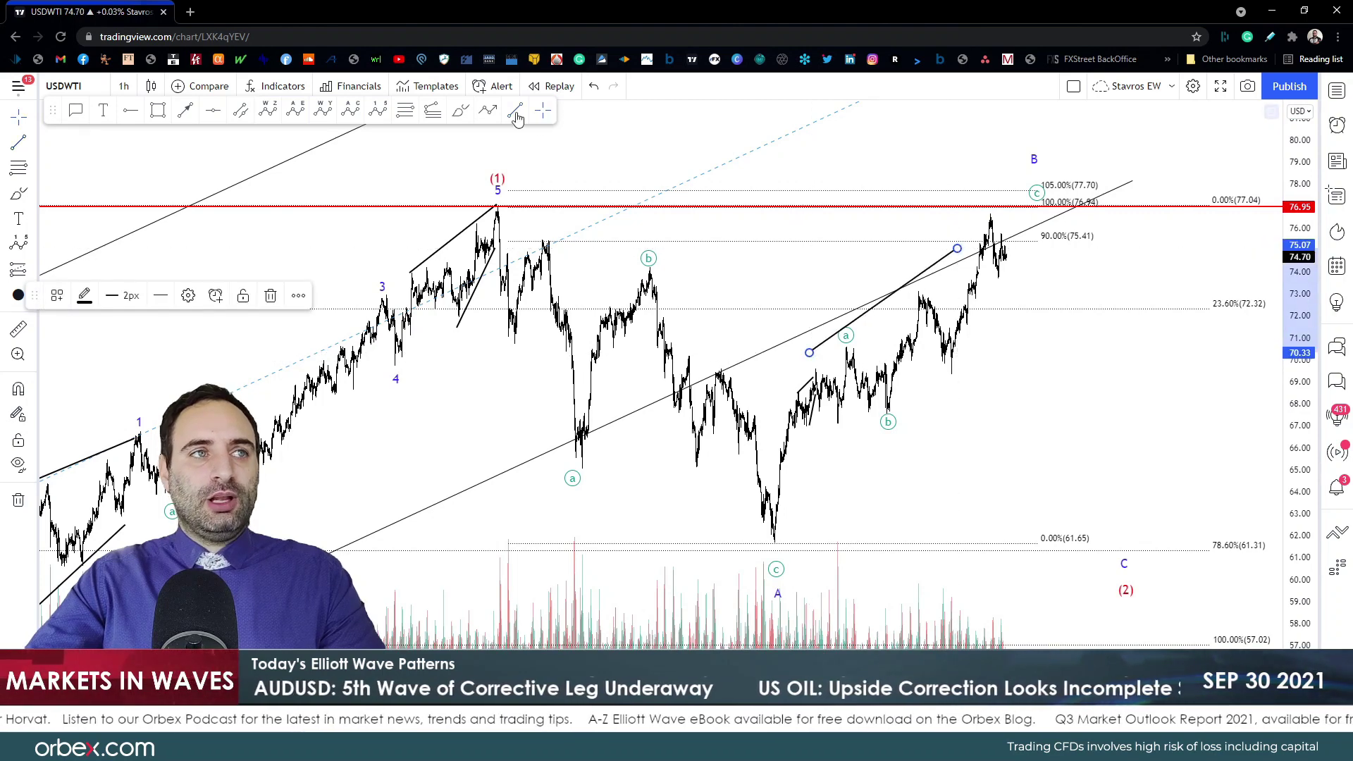
left_click(814, 442)
left_click(946, 385)
key("ctrl+z")
key("ctrl+z")
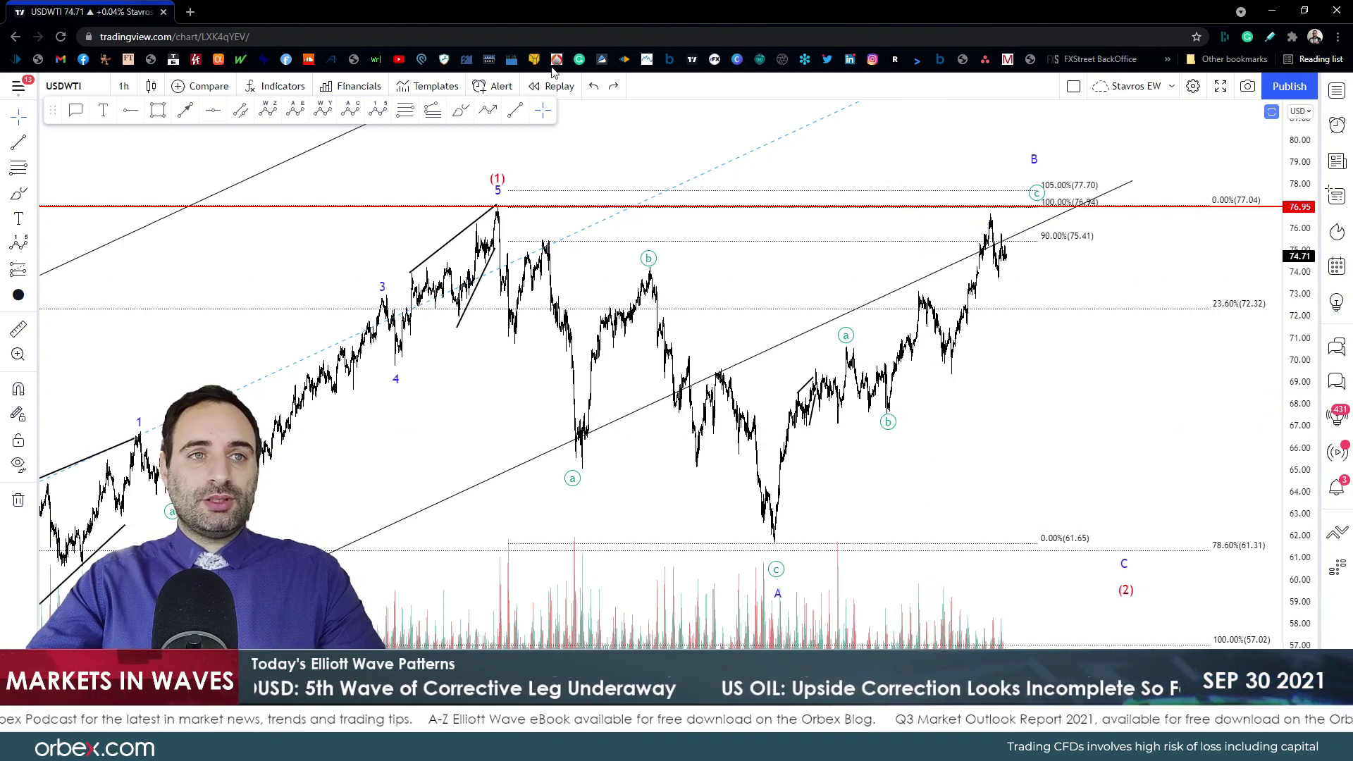
Step: Brush a wedge-shaped advance from the A low to the 76.95 line with boundary lines and a short mark at about 70.6, and undo the strokes
left_click(460, 110)
mouse_move(763, 521)
left_mouse_down()
mouse_move(853, 384)
mouse_move(881, 407)
mouse_move(923, 299)
mouse_move(971, 279)
mouse_move(989, 231)
mouse_move(1032, 289)
mouse_move(1055, 362)
mouse_move(1080, 275)
mouse_move(1079, 206)
left_mouse_up()
left_click_drag(827, 361, 1027, 207)
left_click_drag(880, 452, 1081, 348)
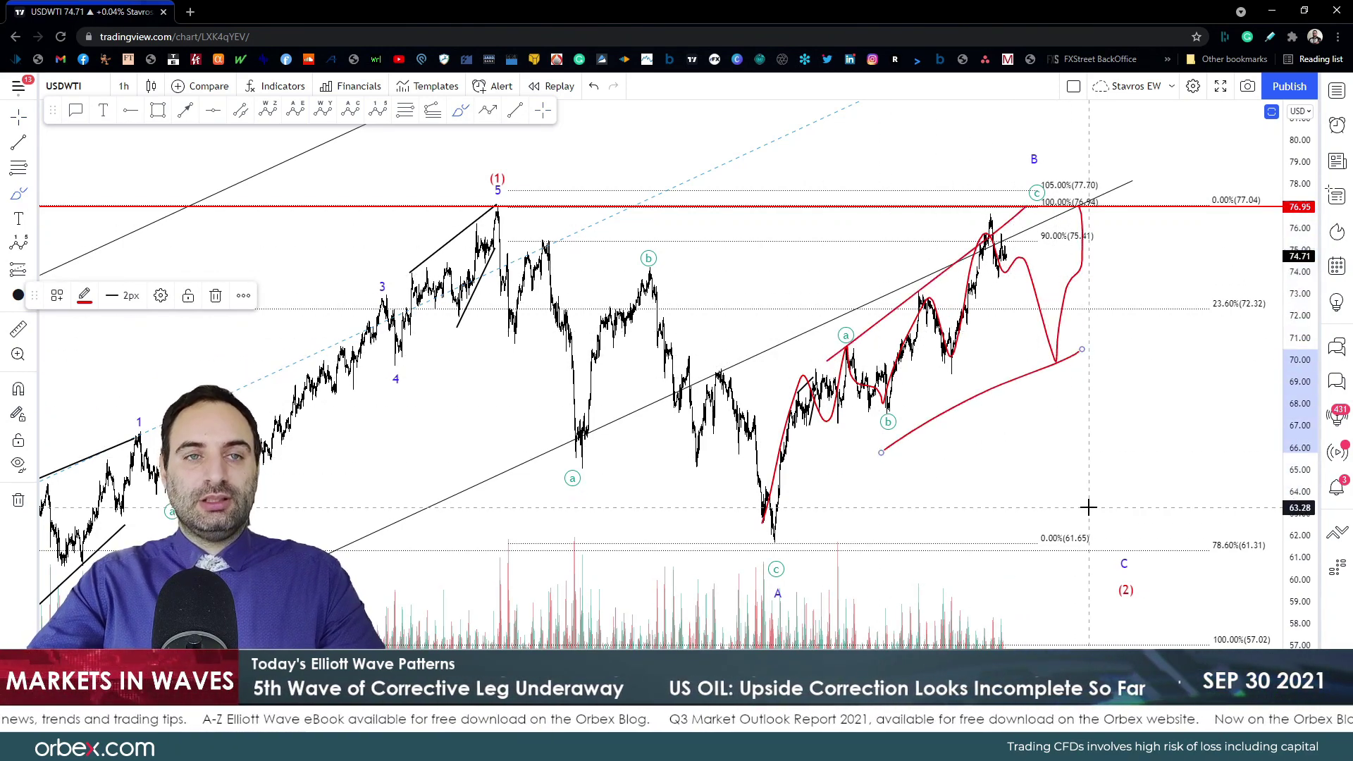
left_click(1021, 345)
left_click(1072, 345)
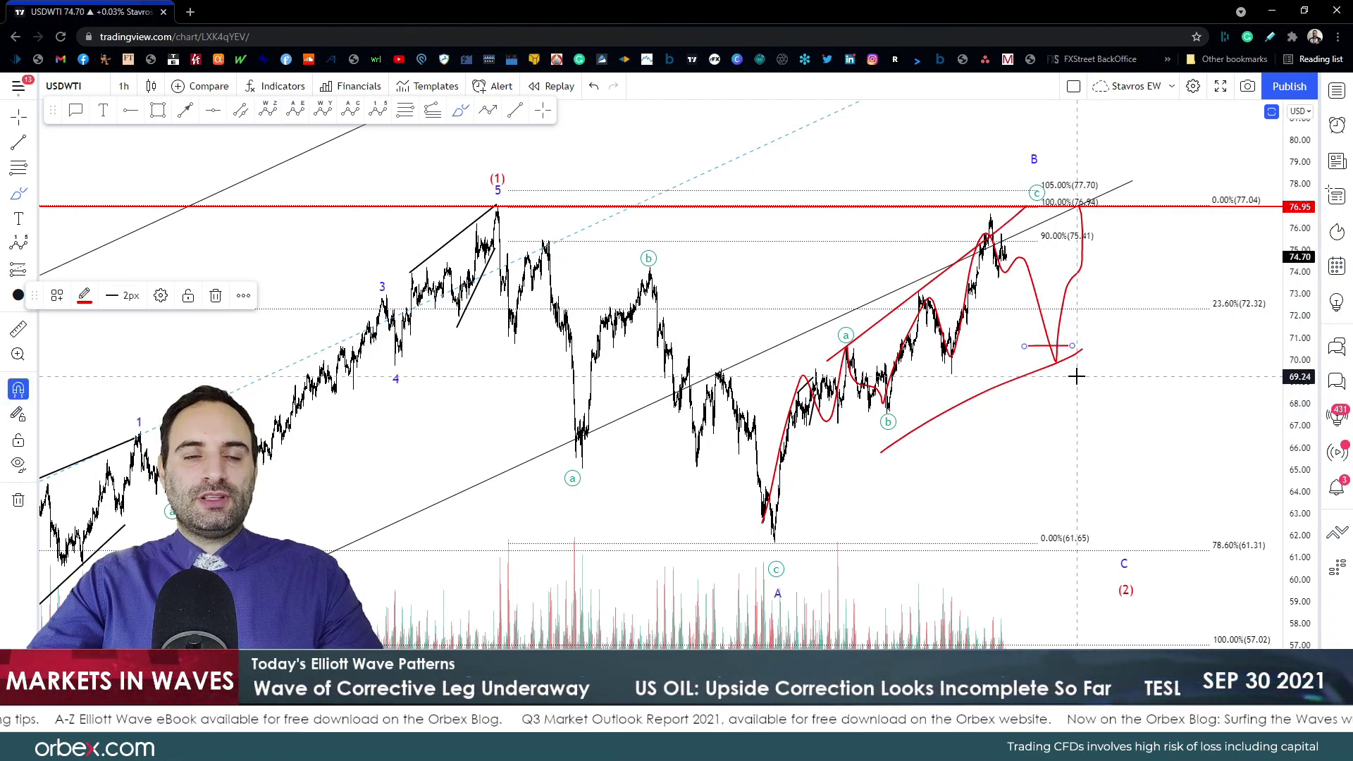
key("ctrl+z")
key("ctrl+z")
key("ctrl+z")
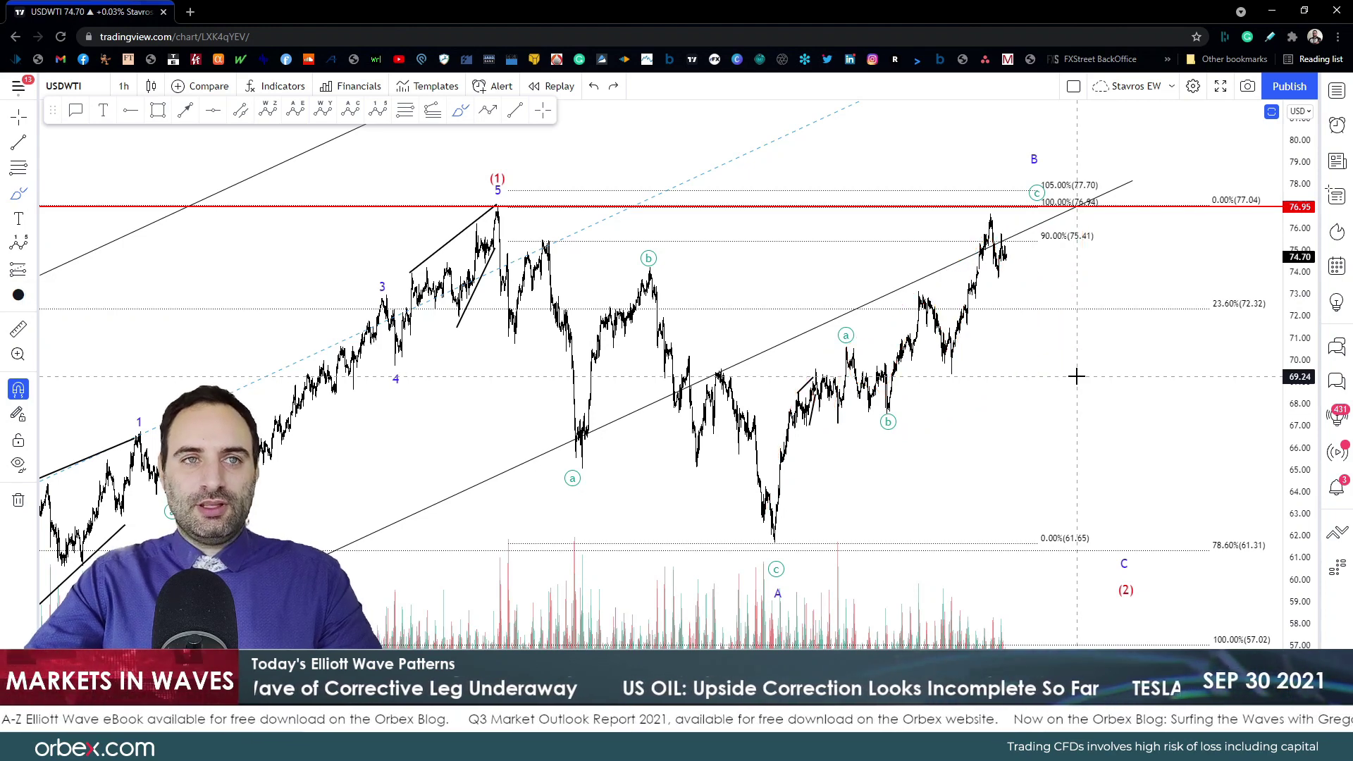
Step: Brush the correction path from the (1) peak through A and B down to C, and circle the (2) label
scroll(1032, 407, "down", 1)
left_click(545, 112)
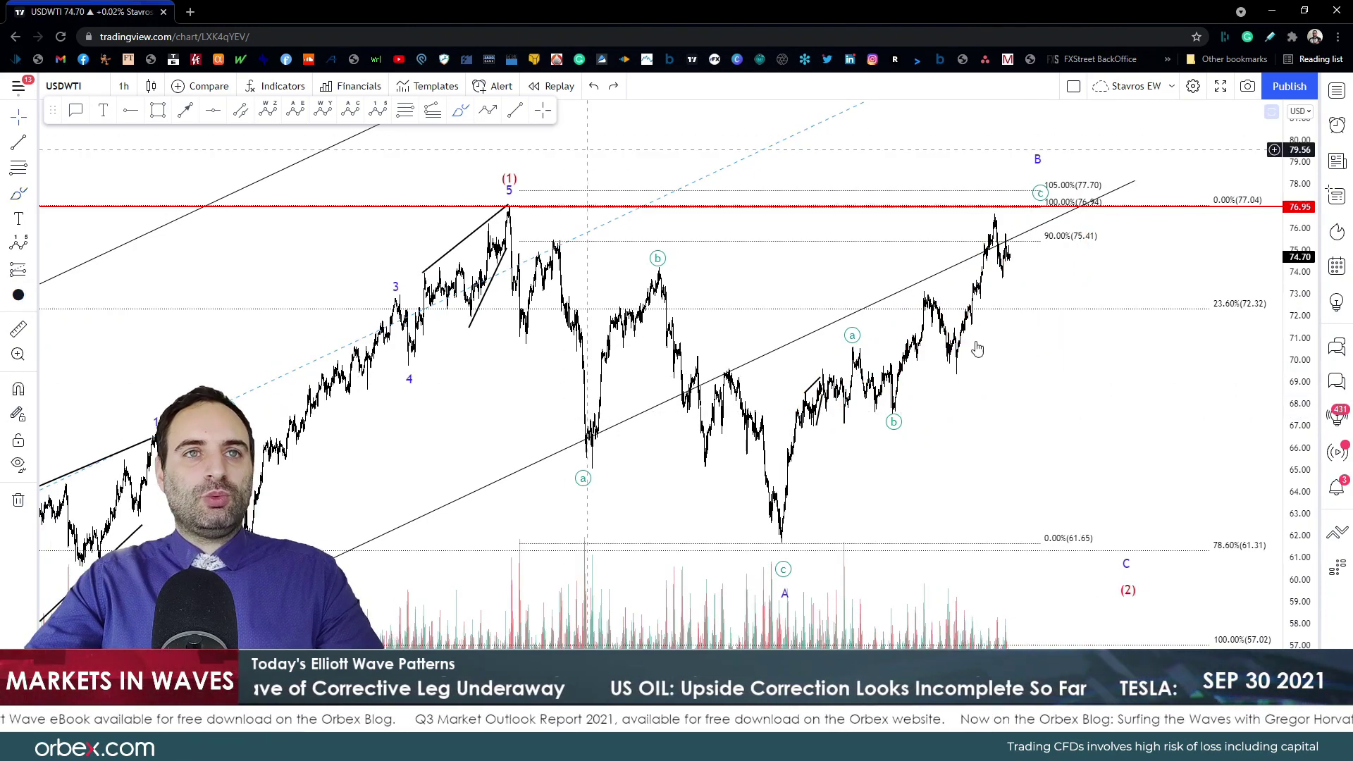
left_click_drag(1299, 344, 1299, 405)
left_click(460, 111)
mouse_move(521, 257)
left_mouse_down()
mouse_move(577, 404)
mouse_move(652, 331)
mouse_move(775, 504)
mouse_move(895, 402)
mouse_move(1029, 232)
mouse_move(1063, 384)
mouse_move(1120, 443)
mouse_move(1148, 564)
mouse_move(1164, 567)
mouse_move(1107, 562)
left_mouse_up()
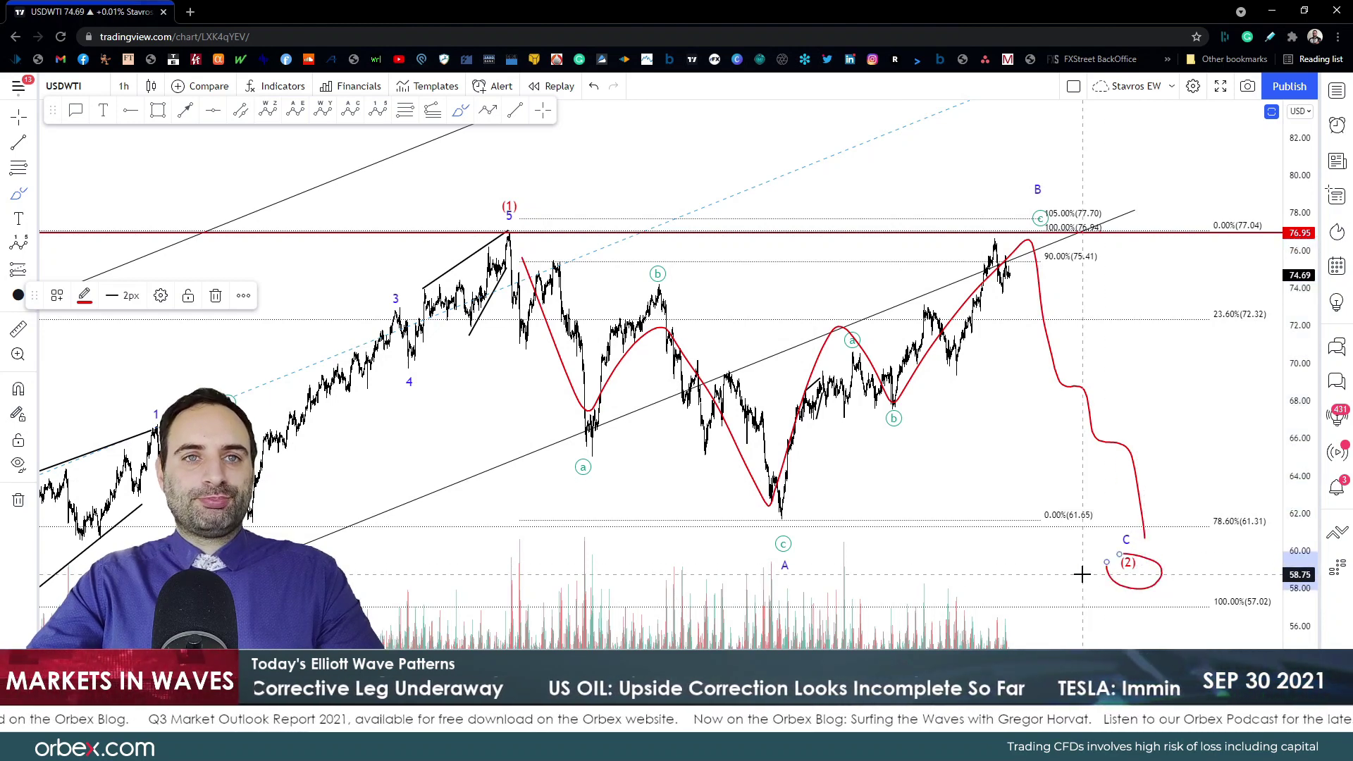
Step: Outline the projected decline from B to C with the brush and add an alternative zigzag path down to C
left_click_drag(1023, 252, 1162, 526)
key("ctrl+z")
mouse_move(1027, 242)
left_mouse_down()
mouse_move(1054, 393)
mouse_move(1159, 537)
mouse_move(1027, 242)
mouse_move(1060, 386)
mouse_move(1098, 363)
mouse_move(1133, 512)
left_mouse_up()
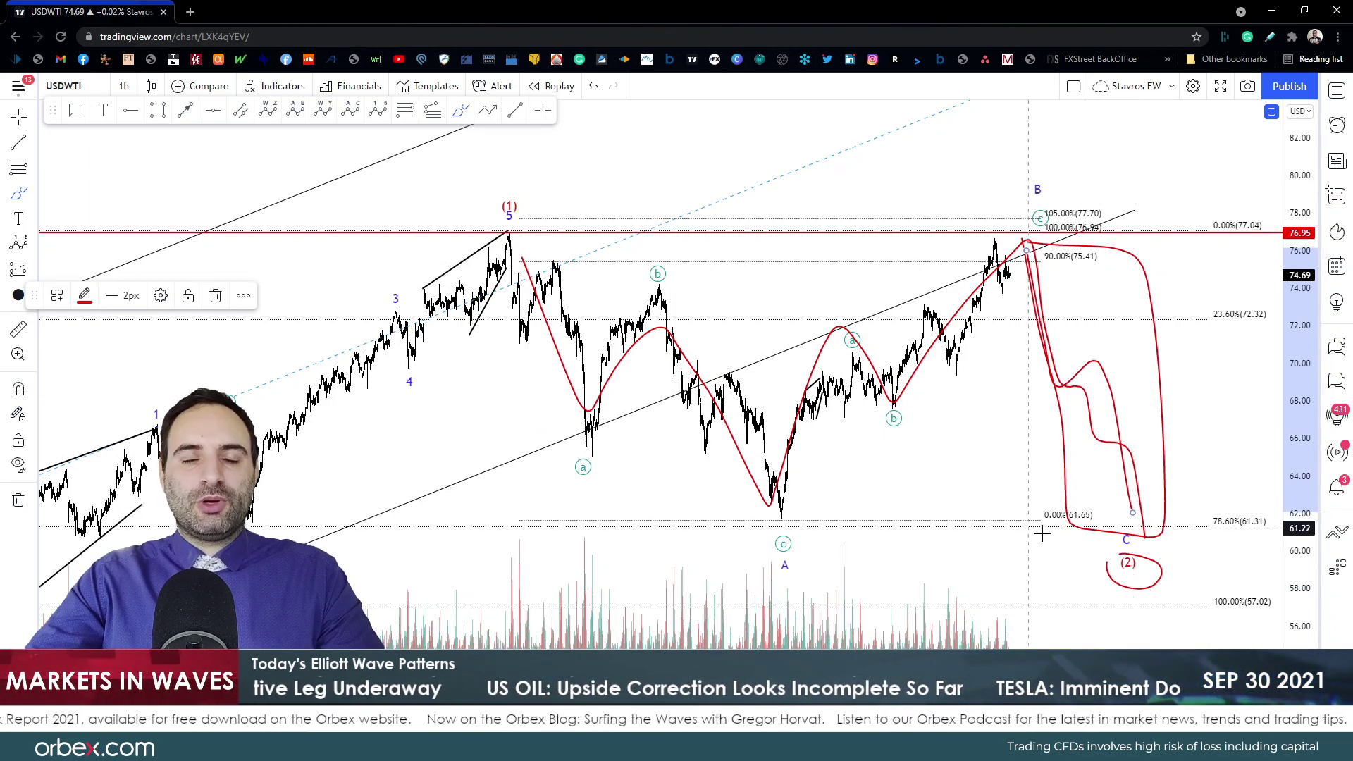
Step: Brush marks under the A low and at the B and C ends of the projected decline, and undo all brush sketches
mouse_move(754, 549)
left_mouse_down()
mouse_move(800, 574)
mouse_move(827, 550)
left_mouse_up()
mouse_move(1016, 215)
left_mouse_down()
mouse_move(1058, 237)
mouse_move(1022, 253)
left_mouse_up()
left_click_drag(1141, 513, 1144, 563)
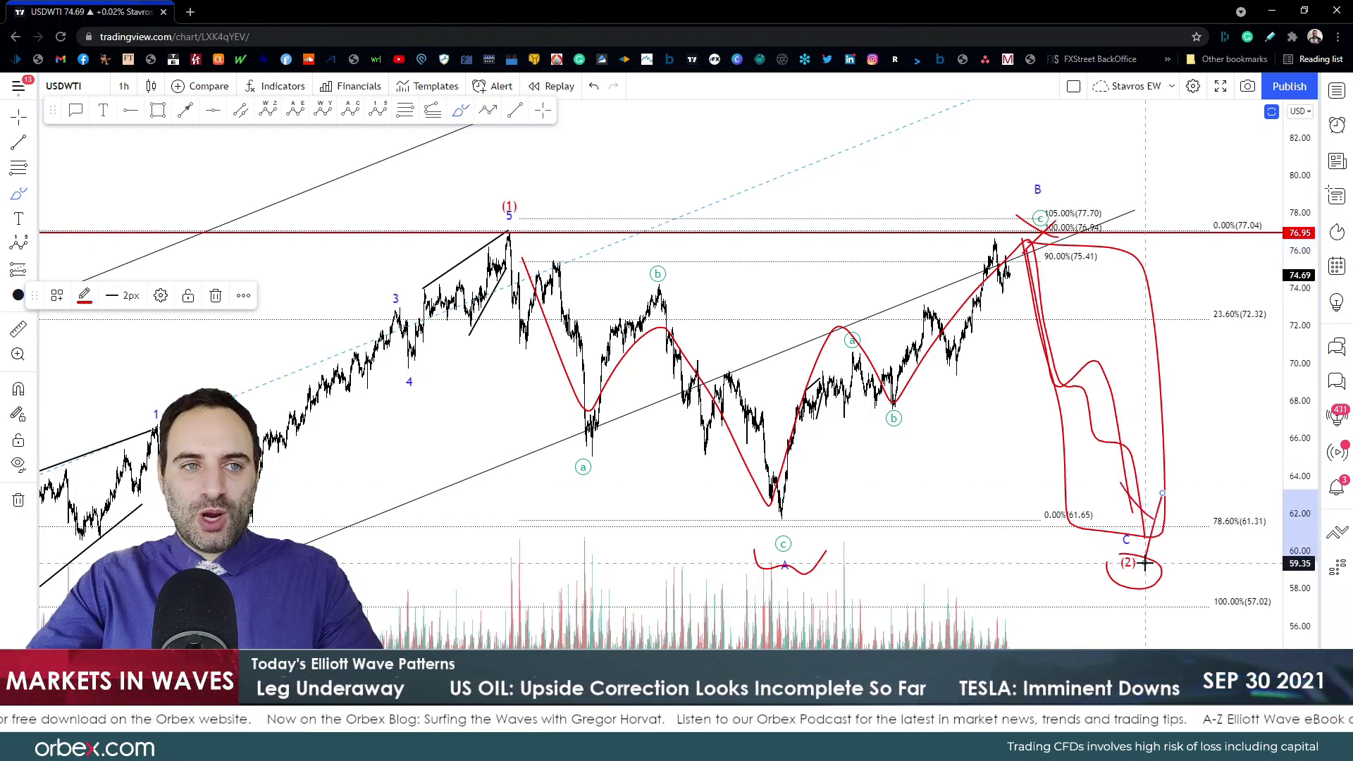
key("ctrl+z")
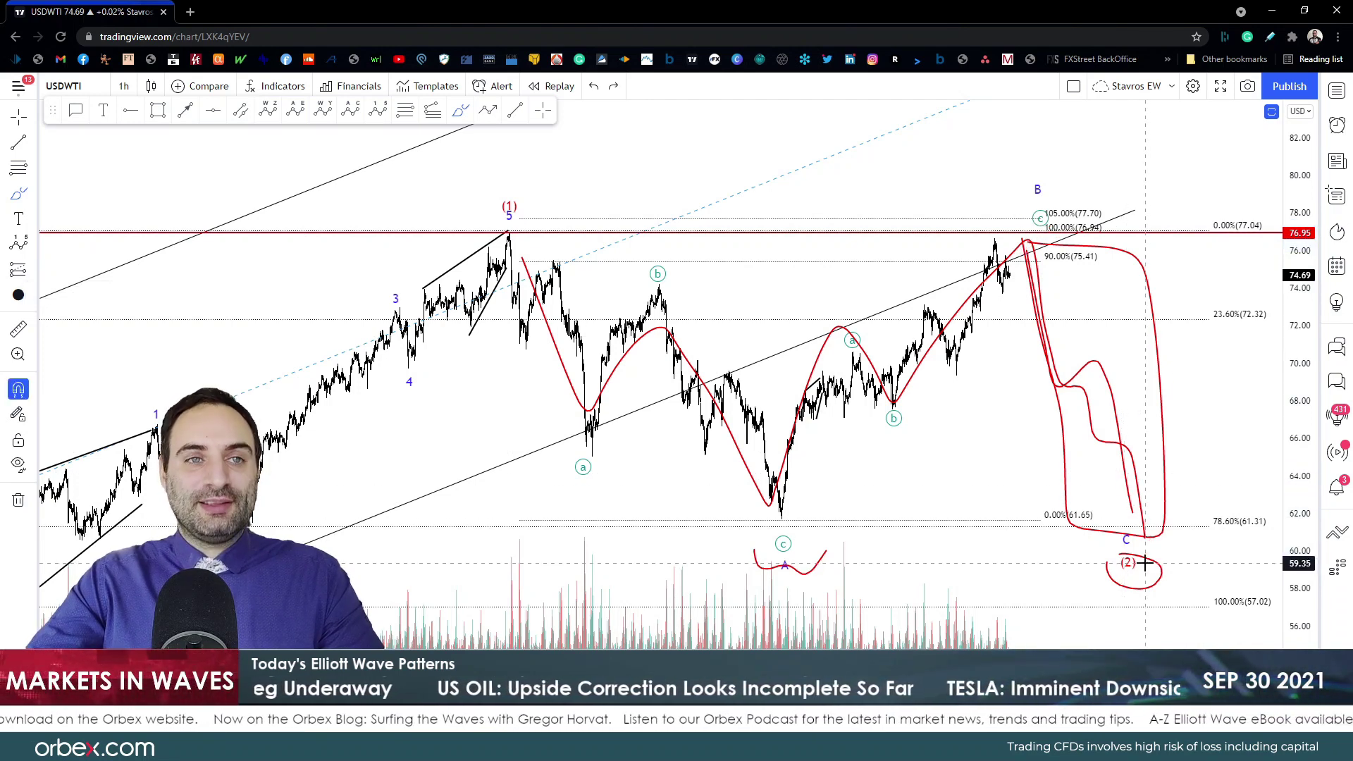
key("ctrl+z")
key("ctrl+z")
key("ctrl+z")
key("ctrl+z")
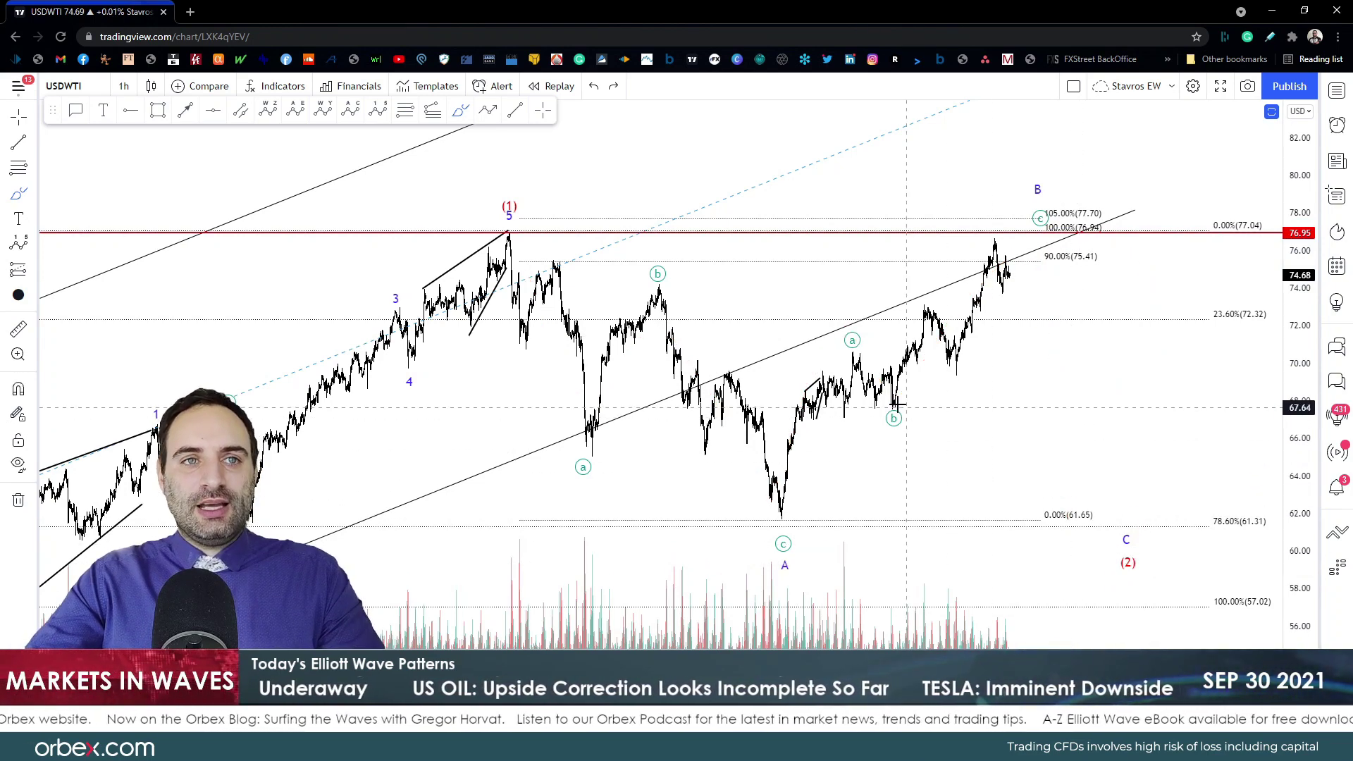
Step: Brush the advance from circled b up to circled c near 77.70 with a decline towards C, and undo the strokes
mouse_move(892, 404)
left_mouse_down()
mouse_move(928, 305)
mouse_move(955, 372)
mouse_move(994, 245)
mouse_move(1004, 297)
mouse_move(1038, 293)
mouse_move(1061, 224)
left_mouse_up()
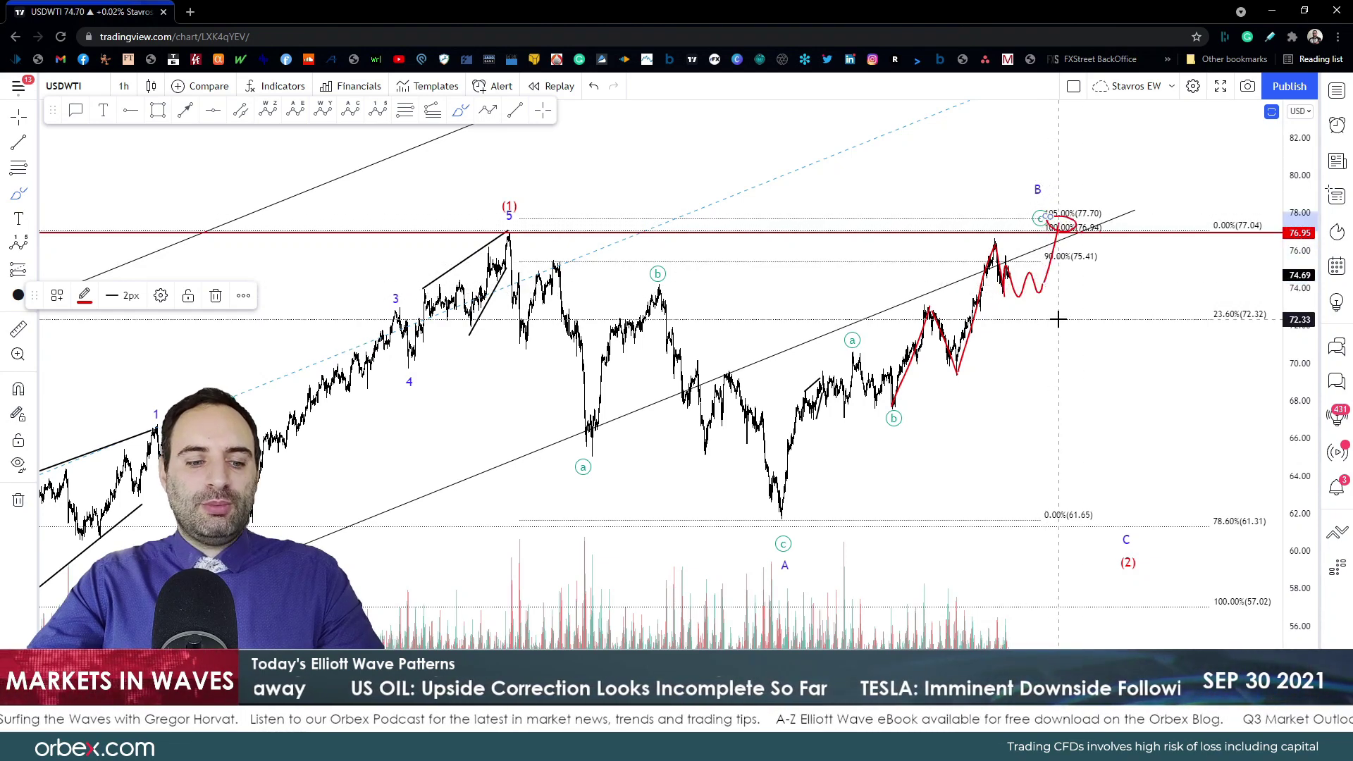
left_click_drag(1058, 222, 1135, 490)
key("ctrl+z")
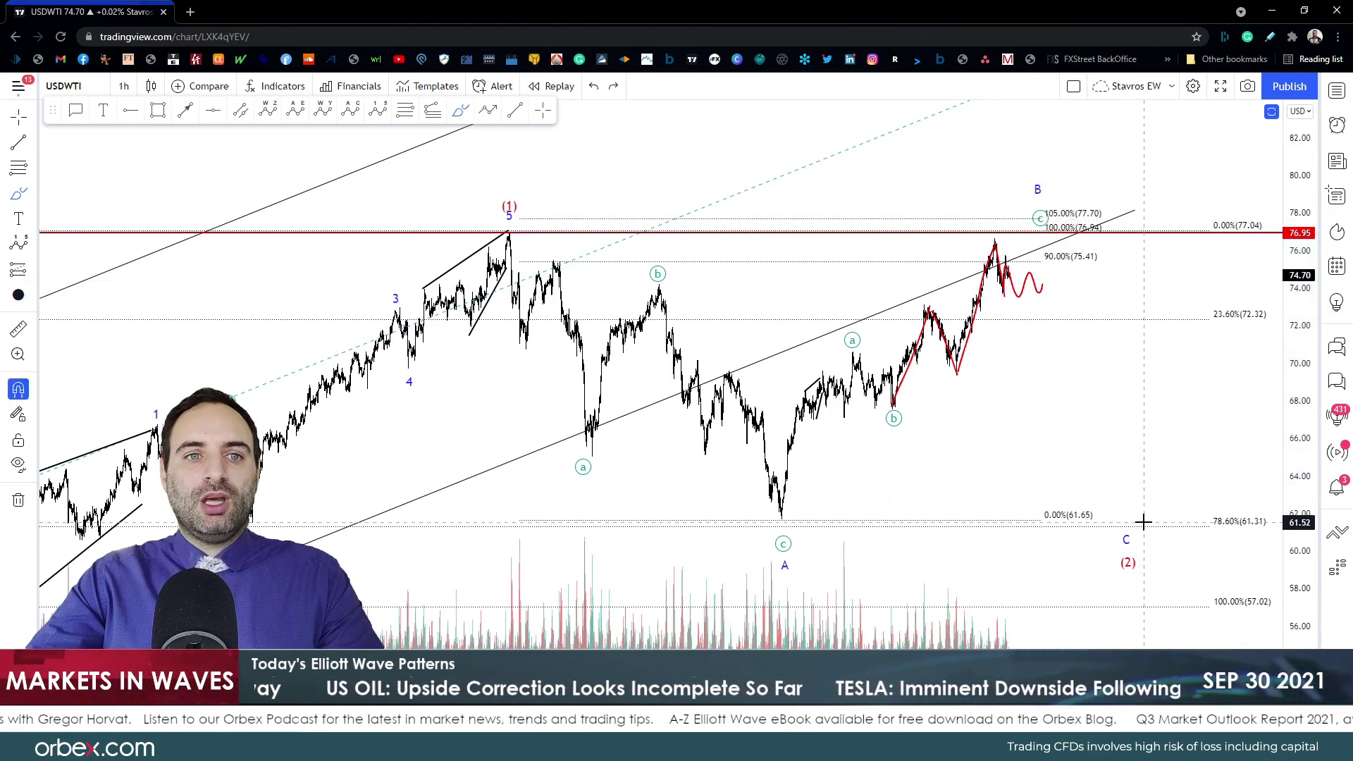
key("ctrl+z")
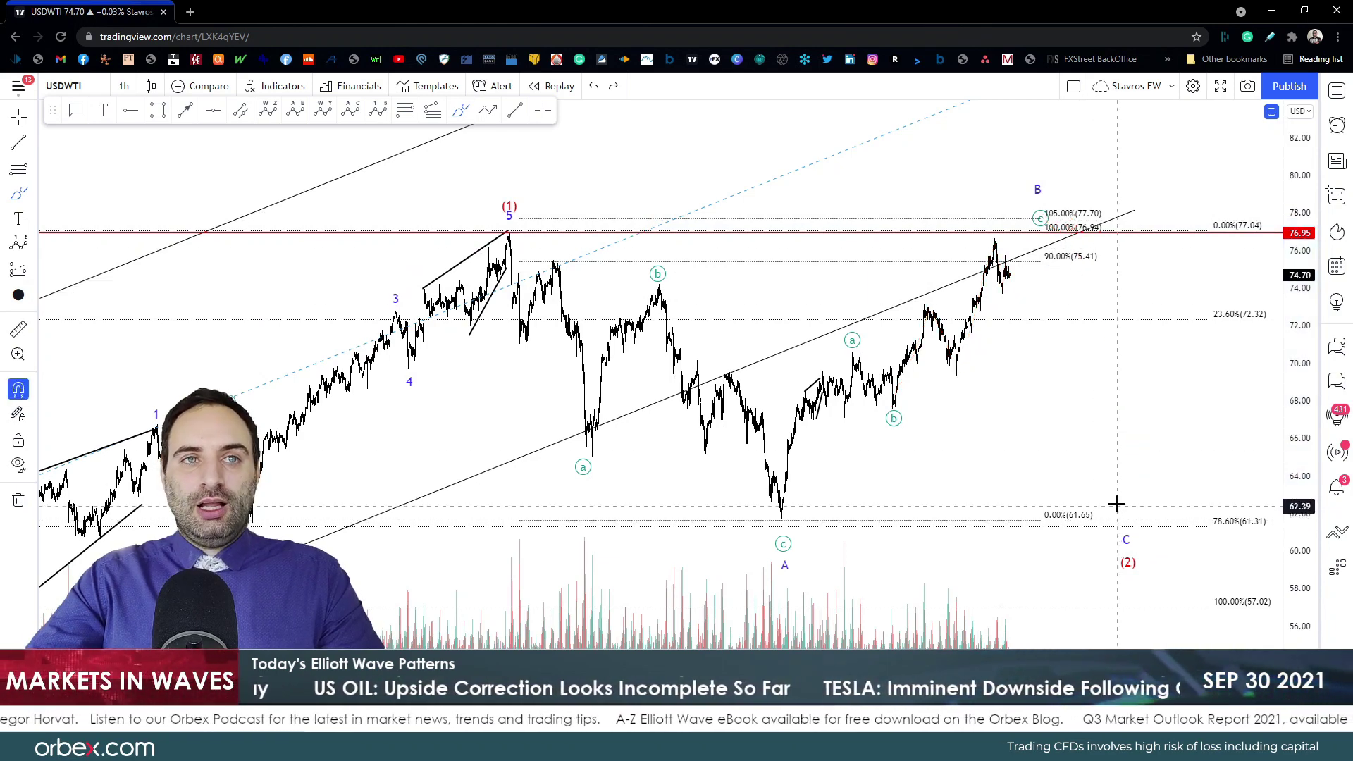
Step: Brush a horizontal line at about 73, boundary lines around the latest advance, and a dip and rise to a circled c label
left_click_drag(908, 305, 1061, 309)
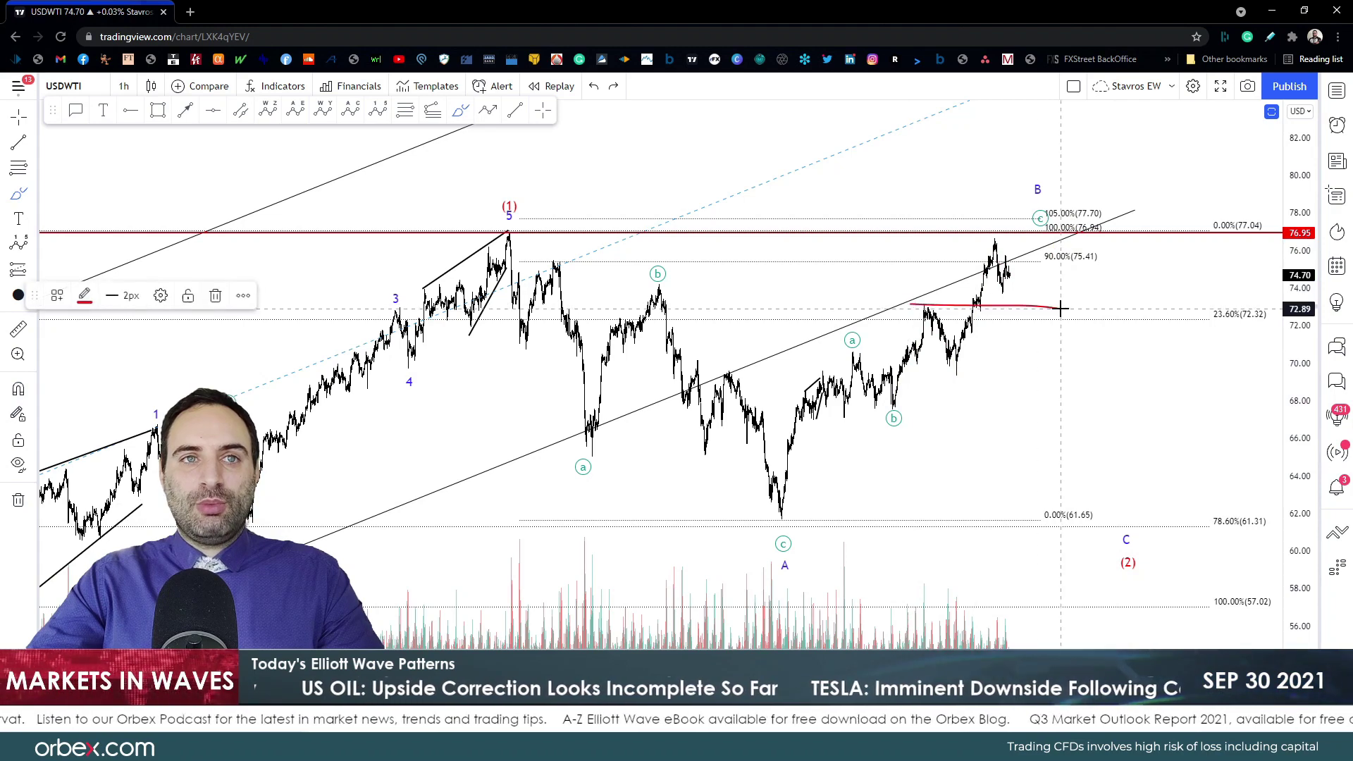
left_click_drag(1006, 266, 1018, 326)
left_click_drag(905, 324, 1001, 224)
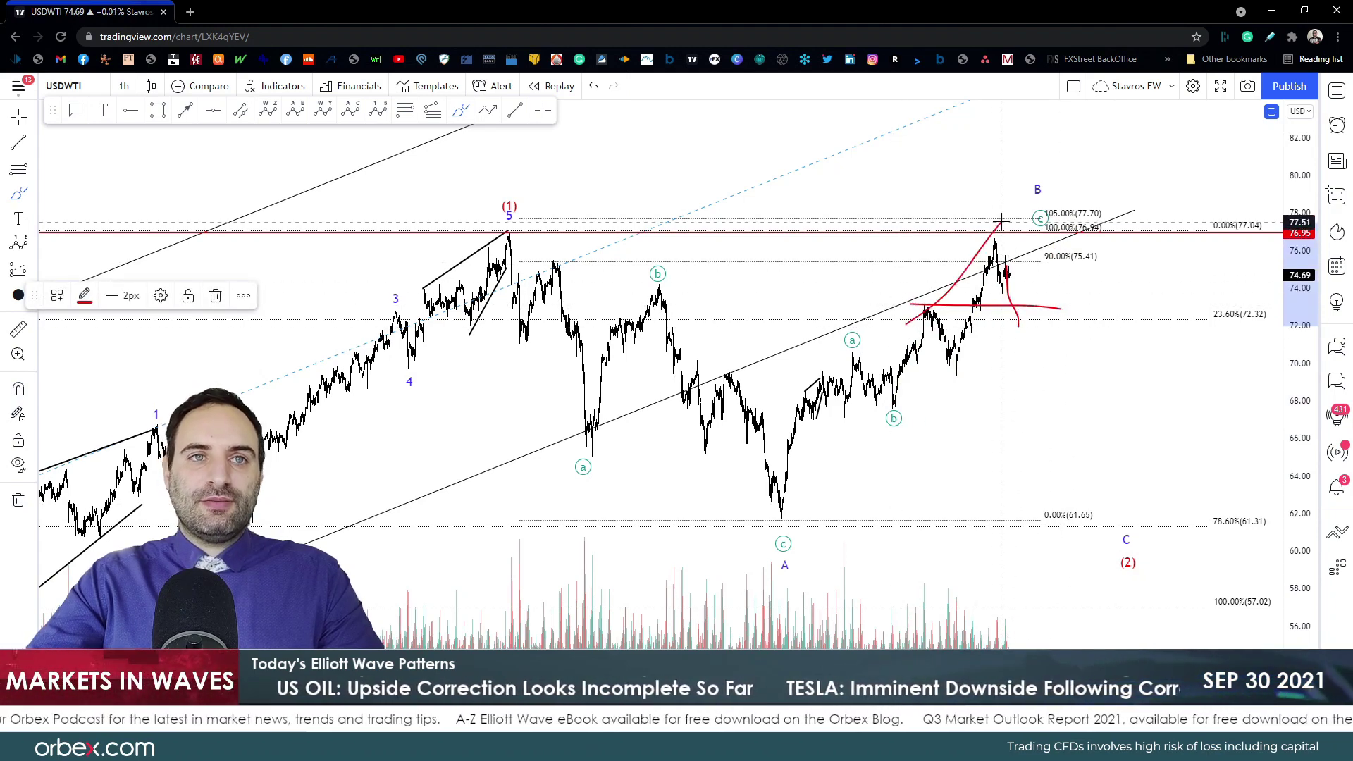
mouse_move(952, 379)
left_mouse_down()
mouse_move(1052, 298)
mouse_move(1041, 224)
mouse_move(1023, 215)
left_mouse_up()
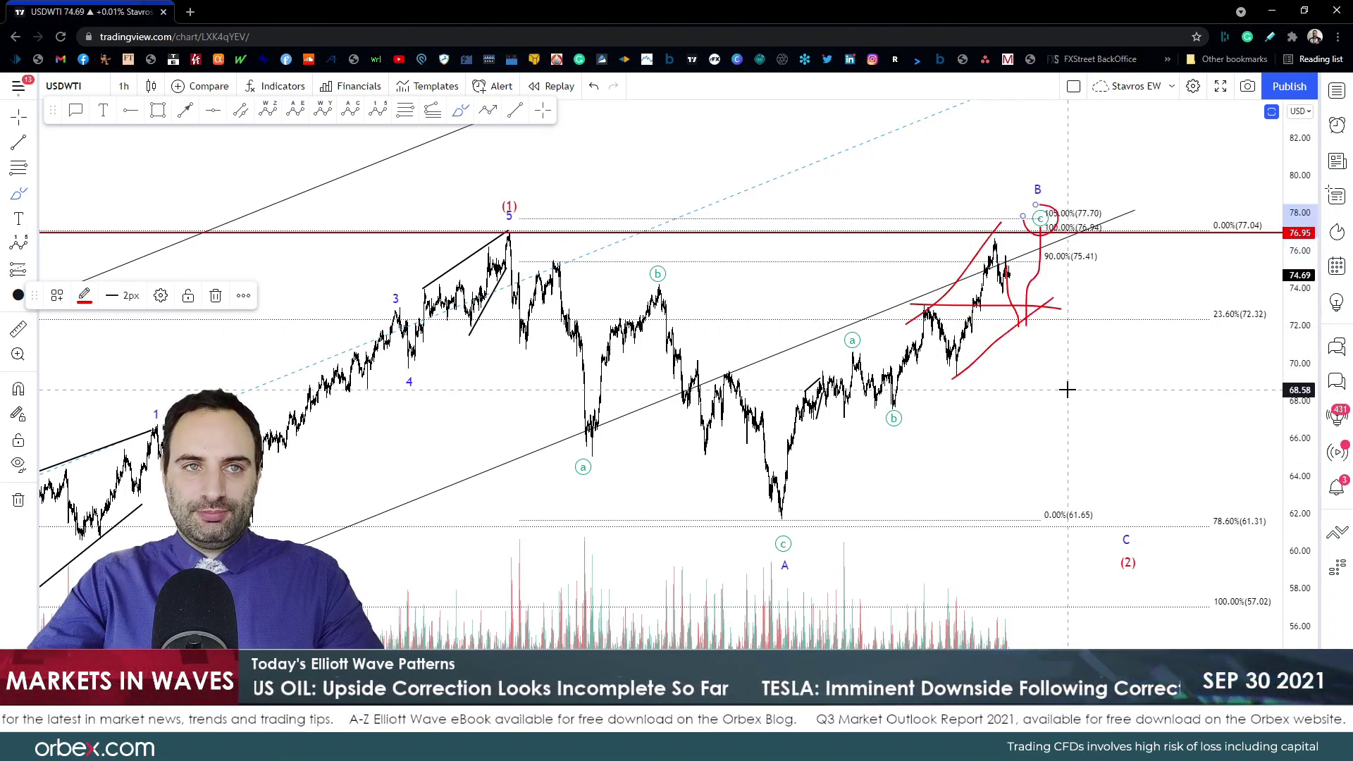
left_click_drag(1018, 320, 1022, 356)
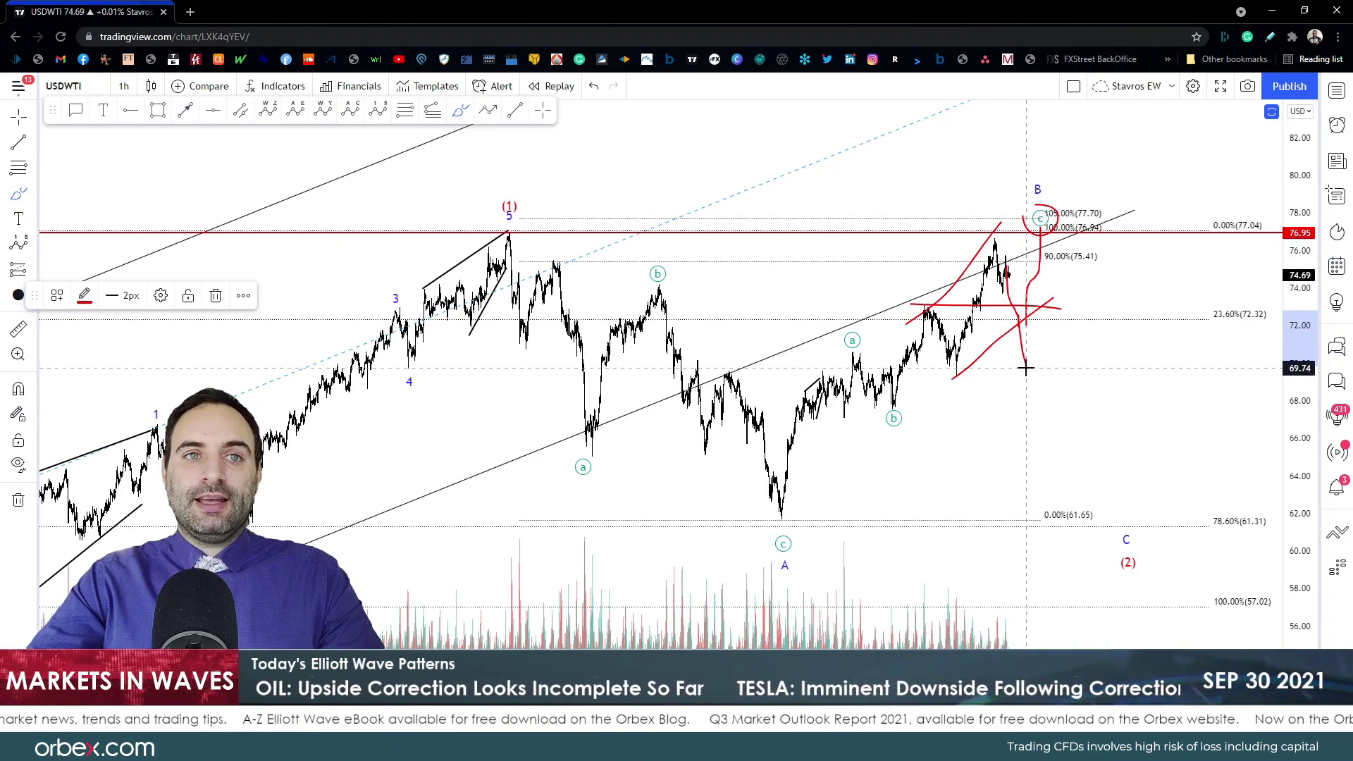
Step: Brush a horizontal line at about 70.5, the advance from the A low and its wedge boundaries, and undo all the sketches
left_click_drag(820, 353, 1082, 352)
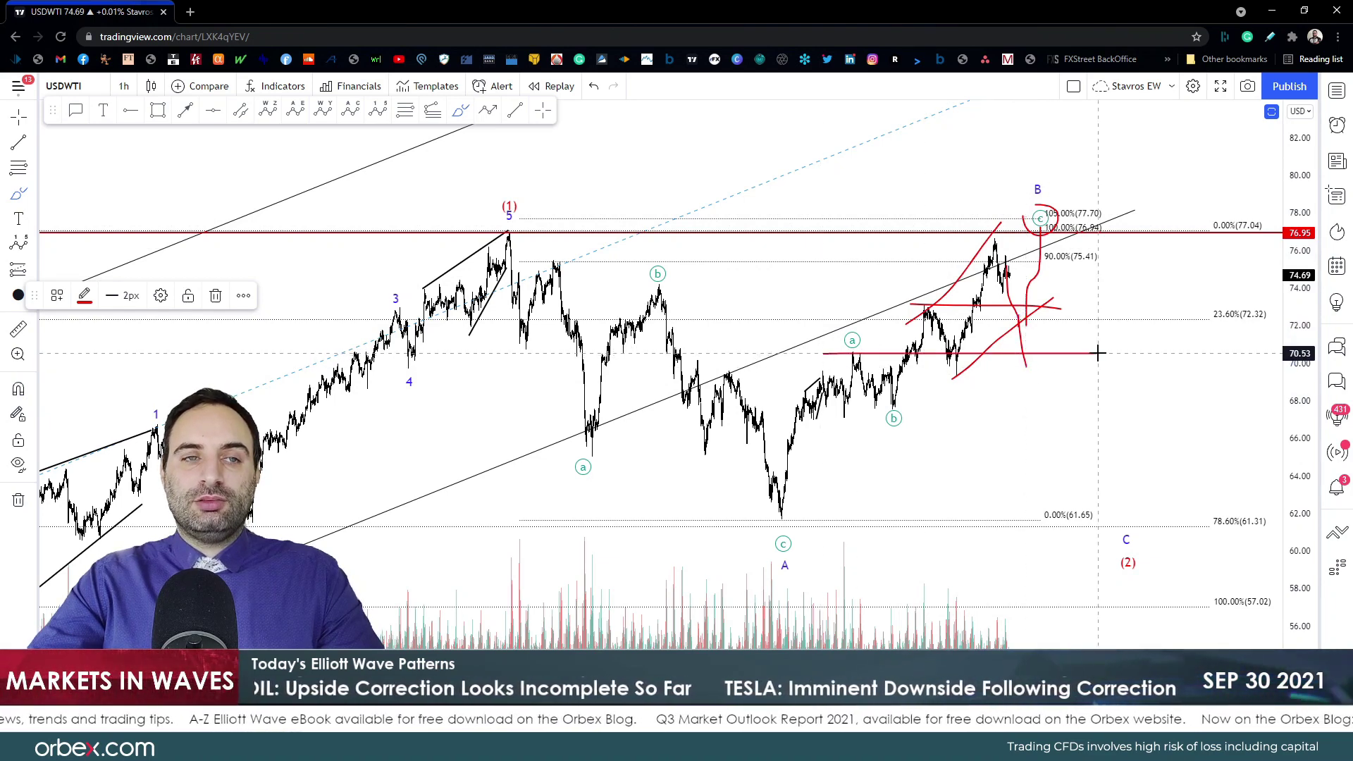
mouse_move(778, 483)
left_mouse_down()
mouse_move(821, 398)
mouse_move(930, 316)
mouse_move(958, 386)
mouse_move(976, 304)
mouse_move(1050, 351)
mouse_move(1070, 225)
left_mouse_up()
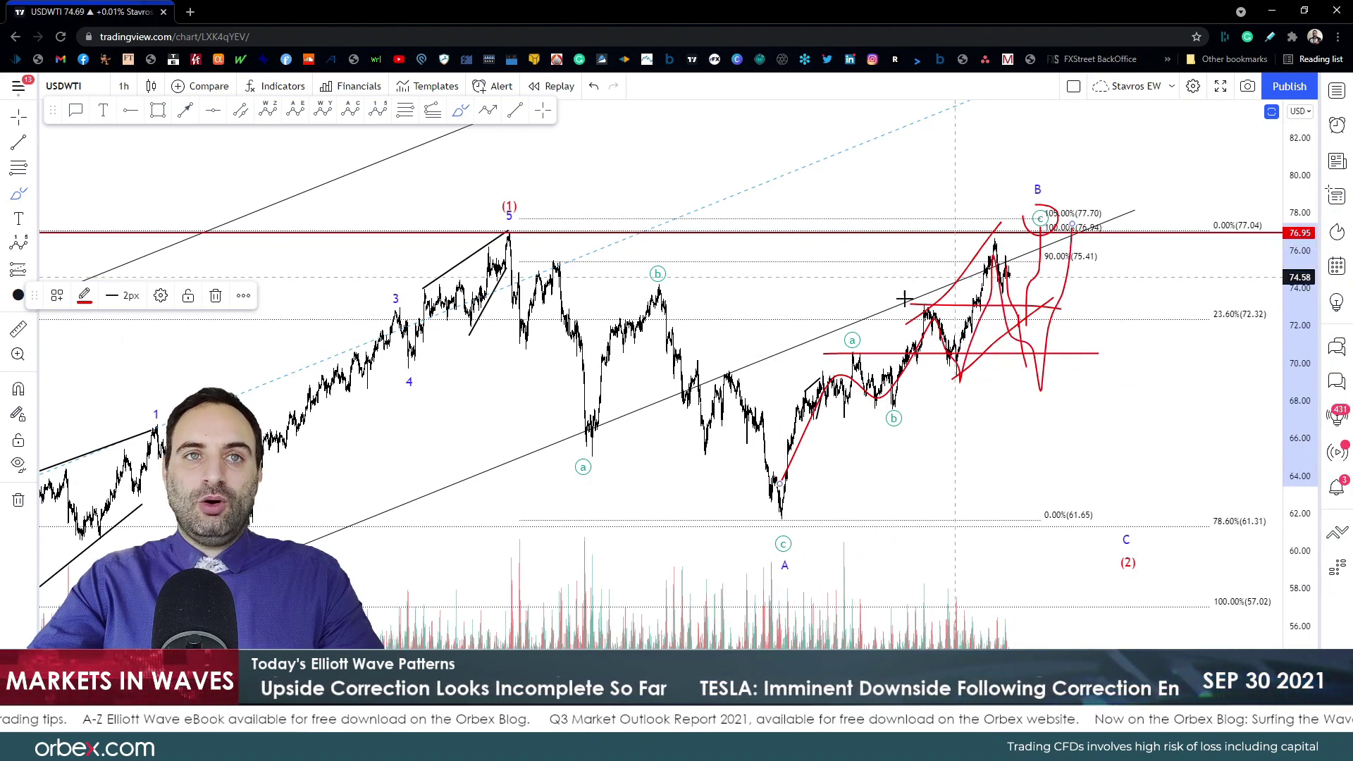
left_click_drag(791, 365, 1055, 235)
left_click_drag(905, 476, 1059, 260)
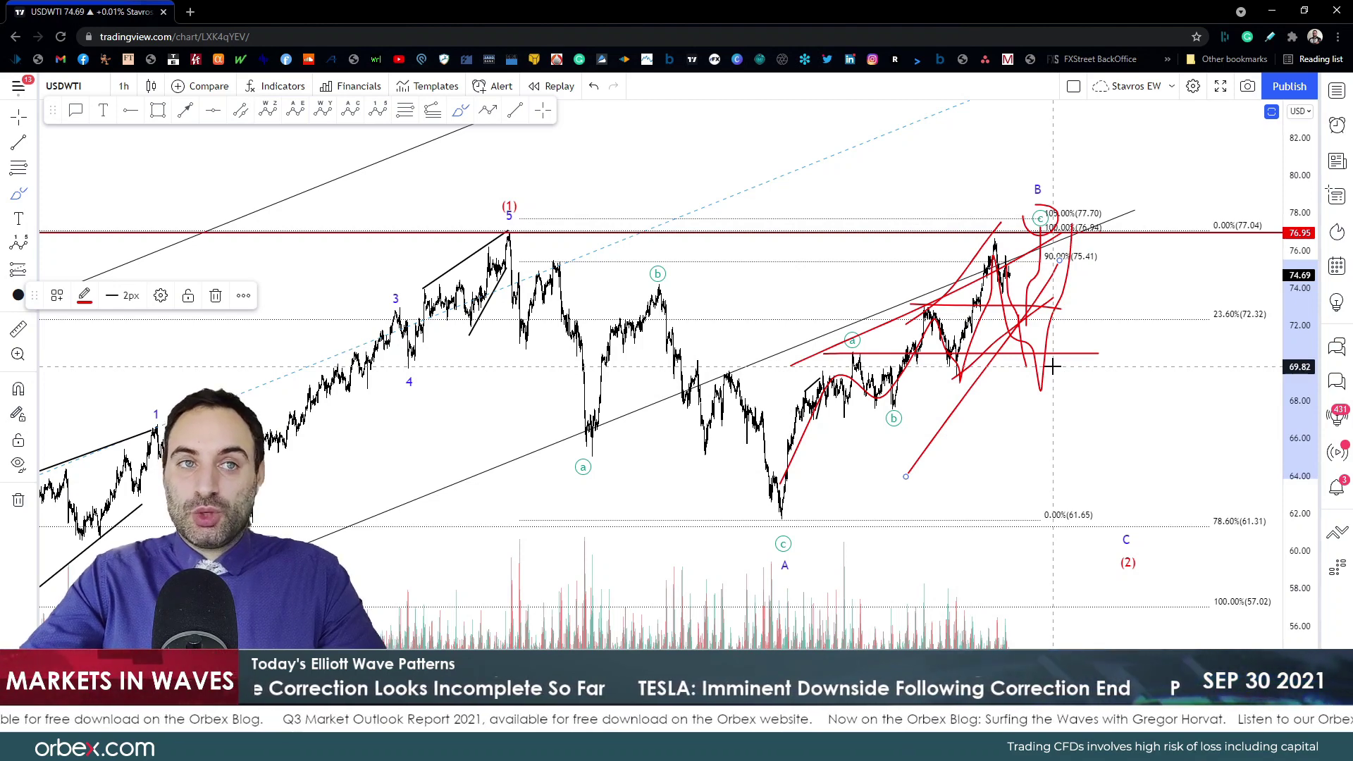
key("ctrl+z")
key("ctrl+z")
key("ctrl+z")
key("ctrl+z")
key("ctrl+z")
key("ctrl+z")
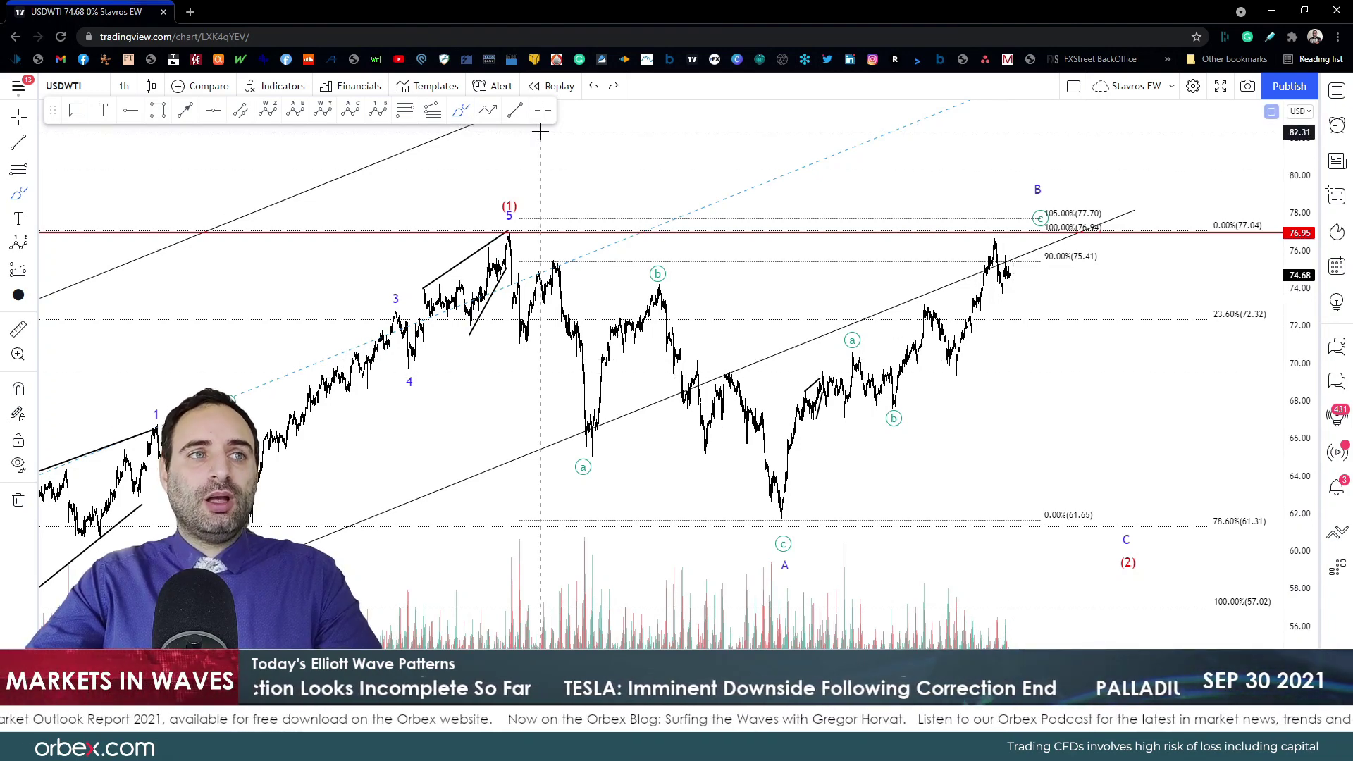
Step: Brush the correction path from (1) to C, and the advance from the A low with its latest high circled, undoing both sketches
mouse_move(493, 248)
left_mouse_down()
mouse_move(574, 438)
mouse_move(644, 321)
mouse_move(668, 438)
mouse_move(756, 535)
mouse_move(821, 360)
mouse_move(994, 247)
mouse_move(1014, 262)
mouse_move(1067, 528)
left_mouse_up()
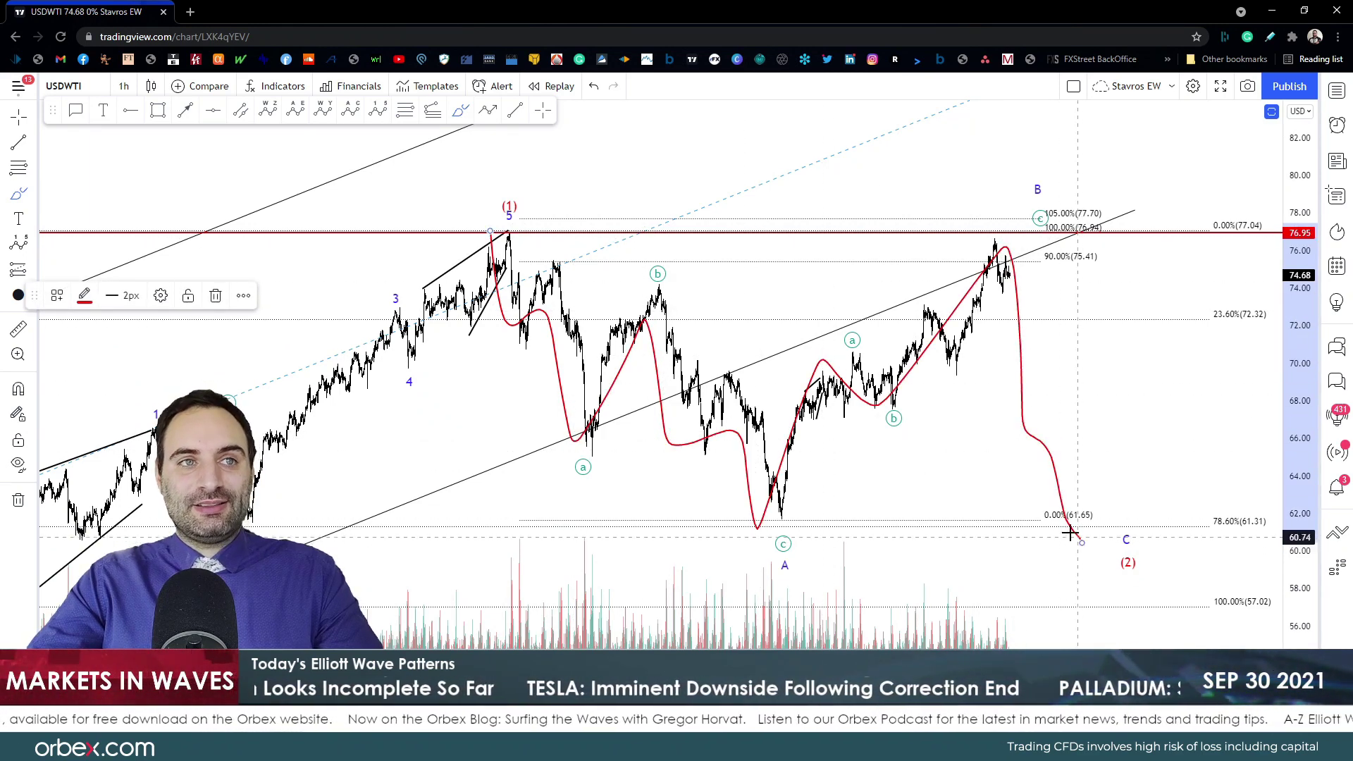
key("ctrl+z")
left_click_drag(778, 509, 892, 438)
left_click_drag(923, 360, 929, 339)
mouse_move(515, 235)
left_mouse_down()
mouse_move(997, 310)
mouse_move(995, 281)
left_mouse_up()
mouse_move(969, 343)
left_mouse_down()
mouse_move(979, 243)
mouse_move(960, 242)
left_mouse_up()
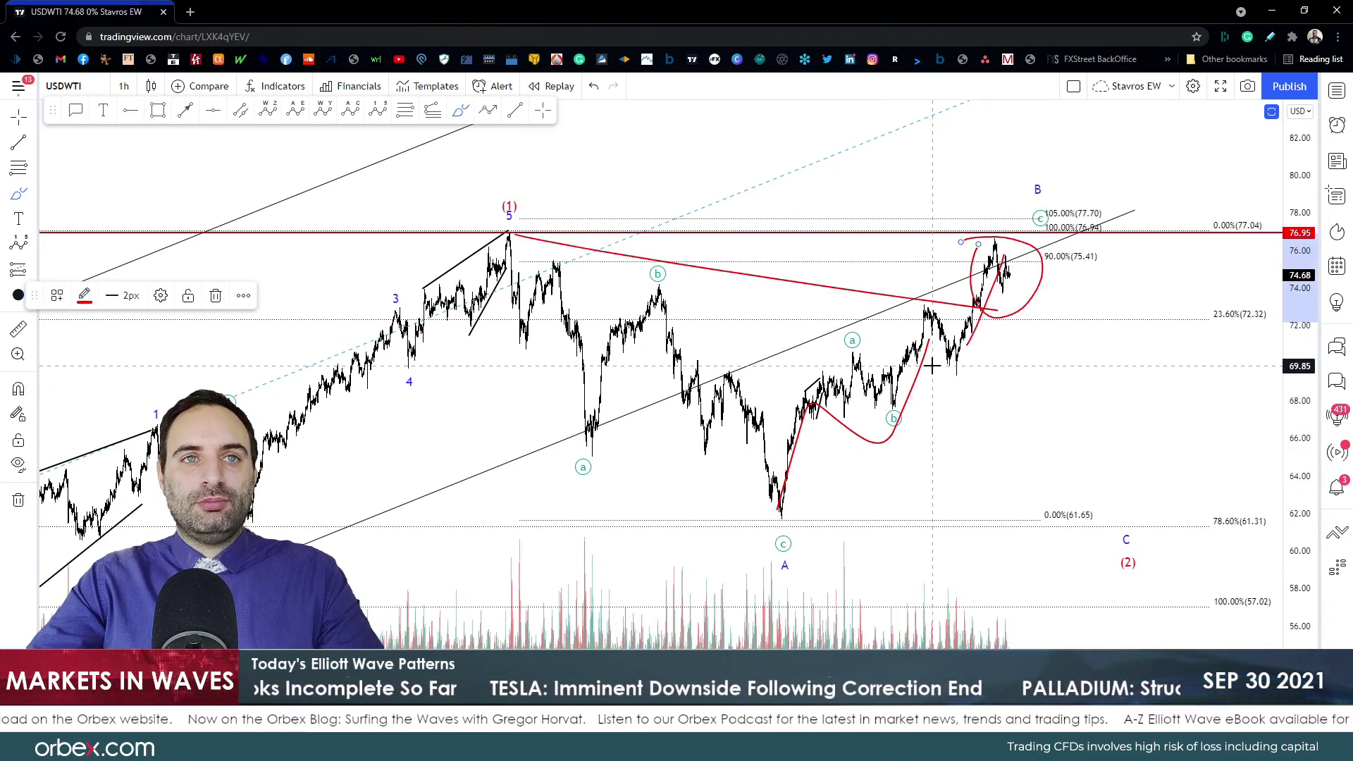
mouse_move(977, 206)
left_mouse_down()
mouse_move(1008, 225)
mouse_move(977, 226)
left_mouse_up()
key("ctrl+z")
key("ctrl+z")
key("ctrl+z")
key("ctrl+z")
key("ctrl+z")
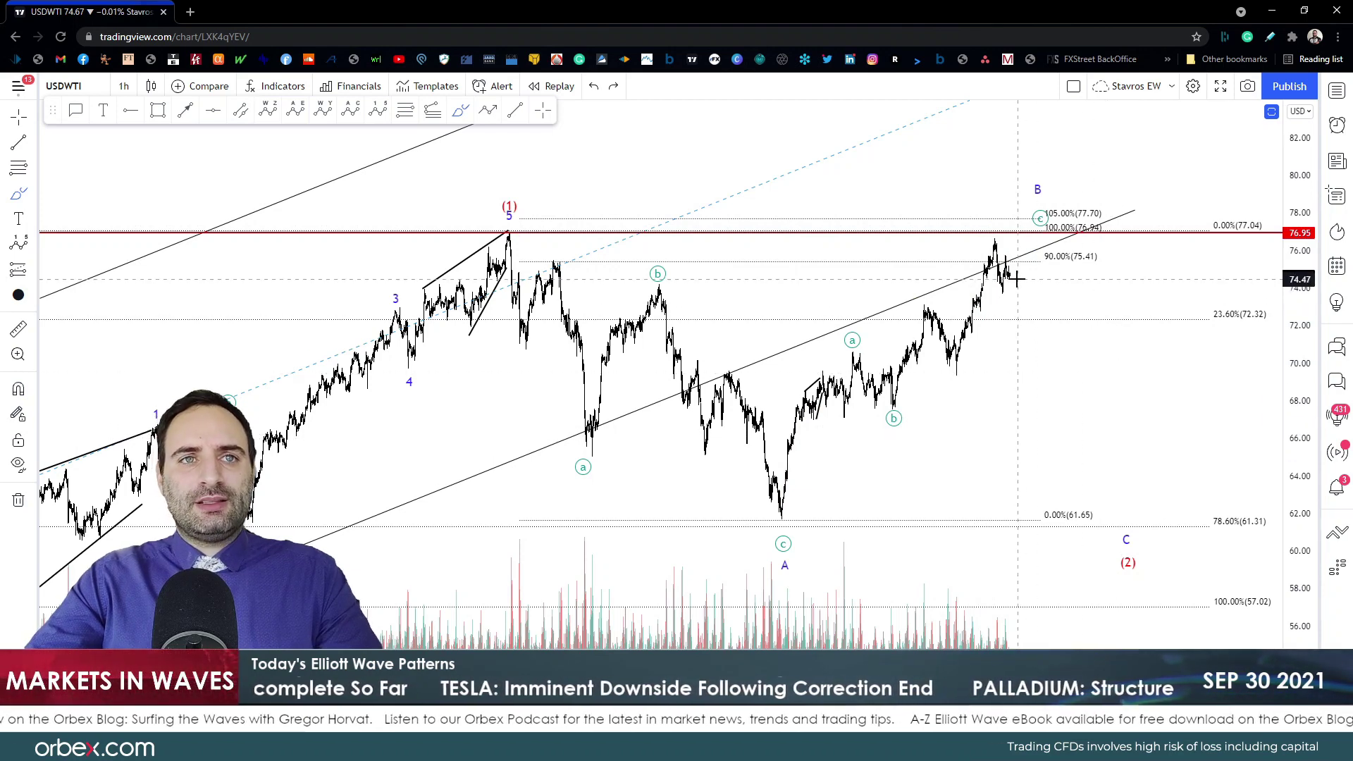
Step: Brush a rise to about 77.70 with a decline past C, redraw the decline from B in segments, and undo both
mouse_move(1014, 272)
left_mouse_down()
mouse_move(1049, 217)
mouse_move(1181, 551)
left_mouse_up()
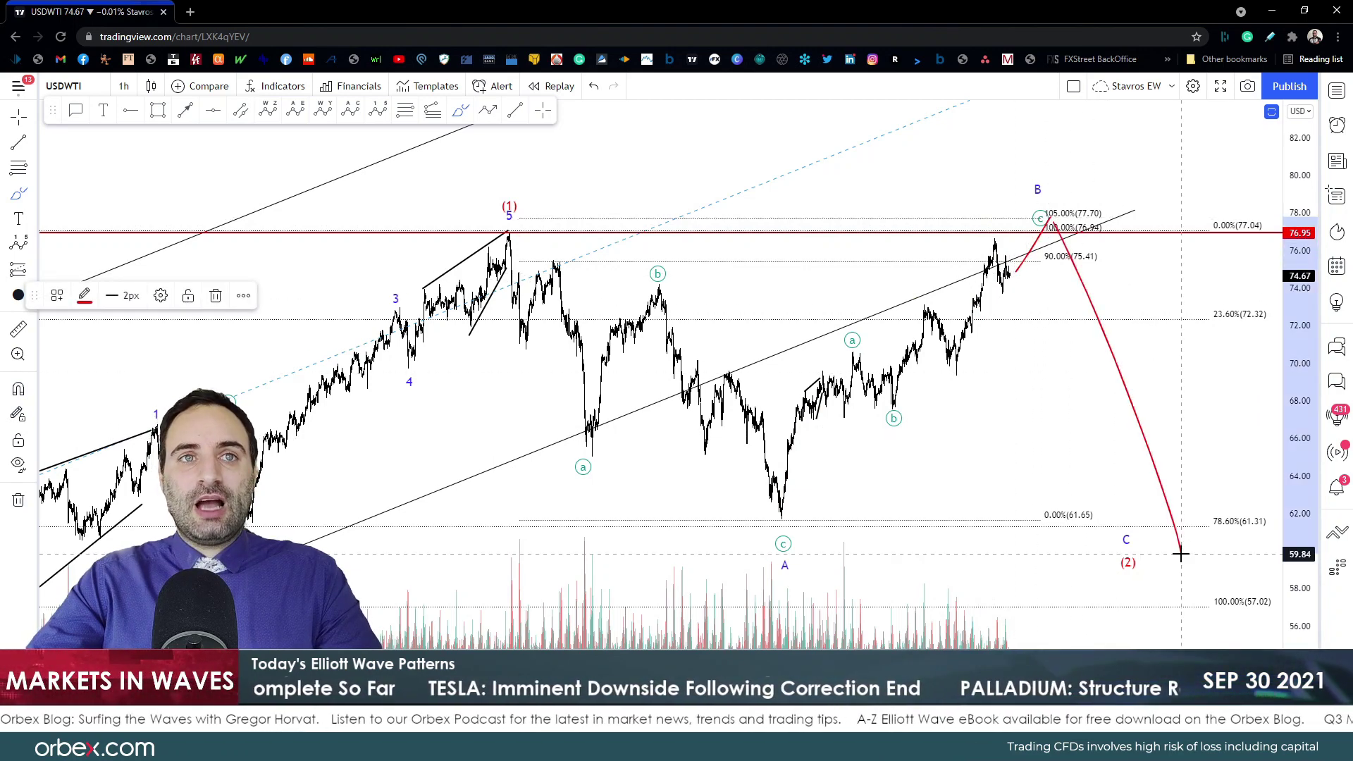
key("ctrl+z")
key("ctrl+z")
left_click_drag(1048, 238, 1120, 386)
left_click_drag(1131, 449, 1140, 491)
mouse_move(1141, 491)
left_mouse_down()
mouse_move(1159, 471)
mouse_move(1184, 547)
left_mouse_up()
key("ctrl+z")
key("ctrl+z")
Step: Outline the expected B-to-C decline zone with the brush, sketch the preceding path from the (1) peak up to B, and undo both
mouse_move(1014, 237)
left_mouse_down()
mouse_move(1144, 423)
mouse_move(1021, 238)
left_mouse_up()
mouse_move(522, 276)
left_mouse_down()
mouse_move(817, 476)
mouse_move(1040, 206)
left_mouse_up()
key("ctrl+z")
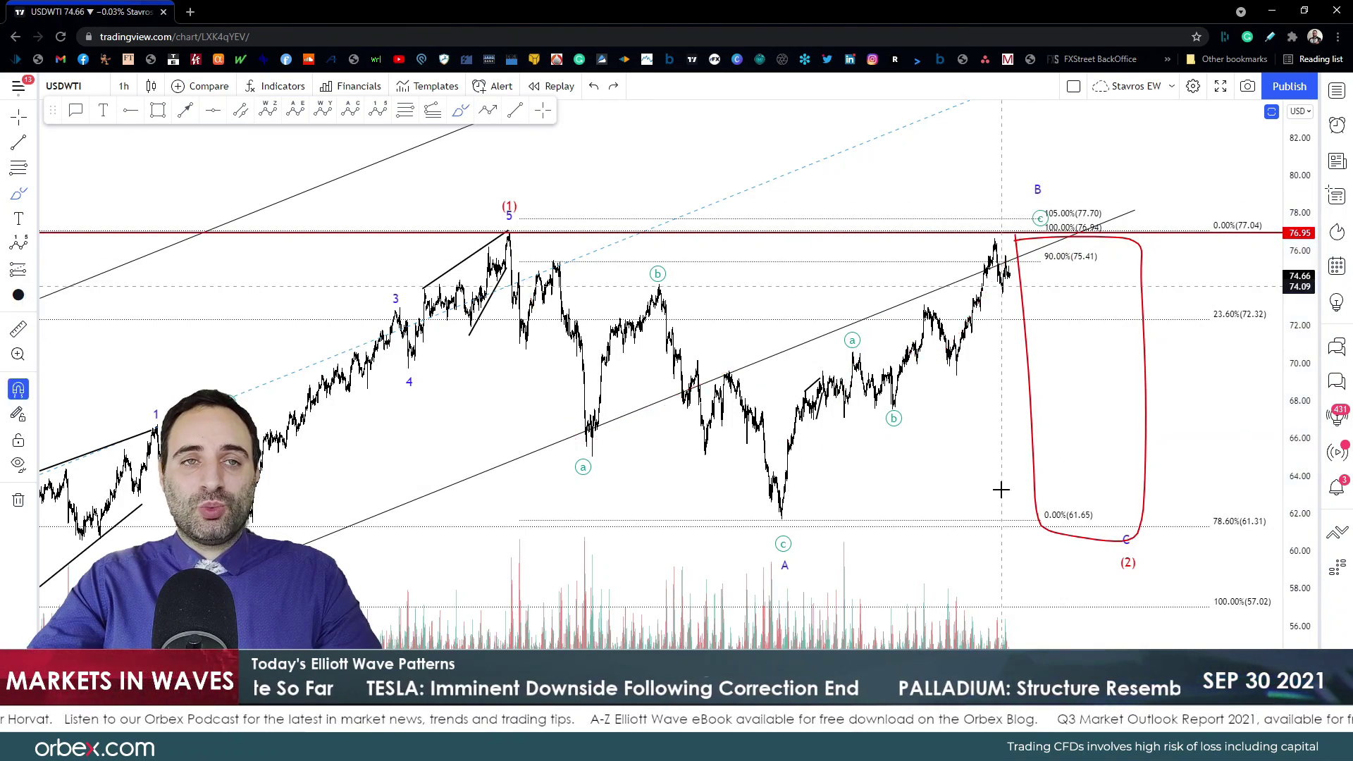
key("ctrl+z")
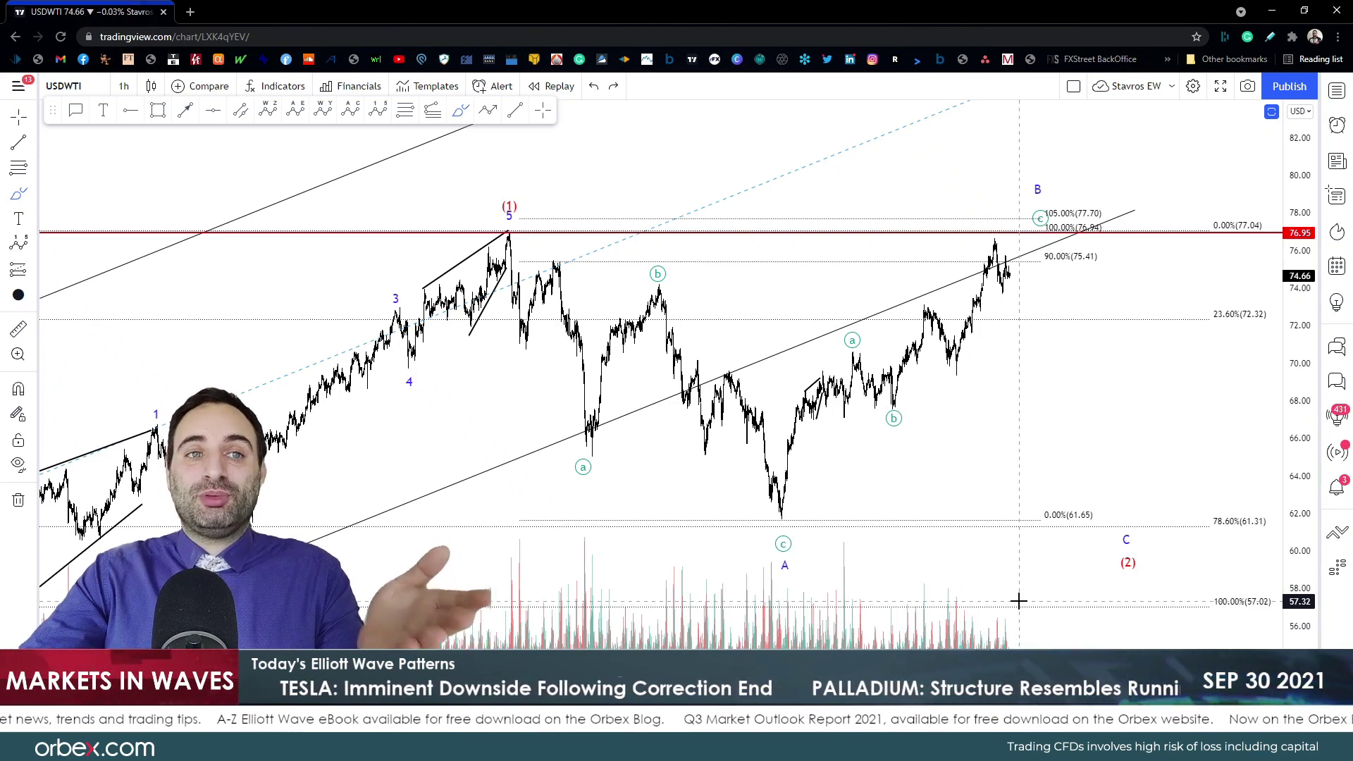
Step: Load the TSLA chart from the watchlist, hide the watchlist, and rescale the price axis to fit the wave count
left_click(1336, 90)
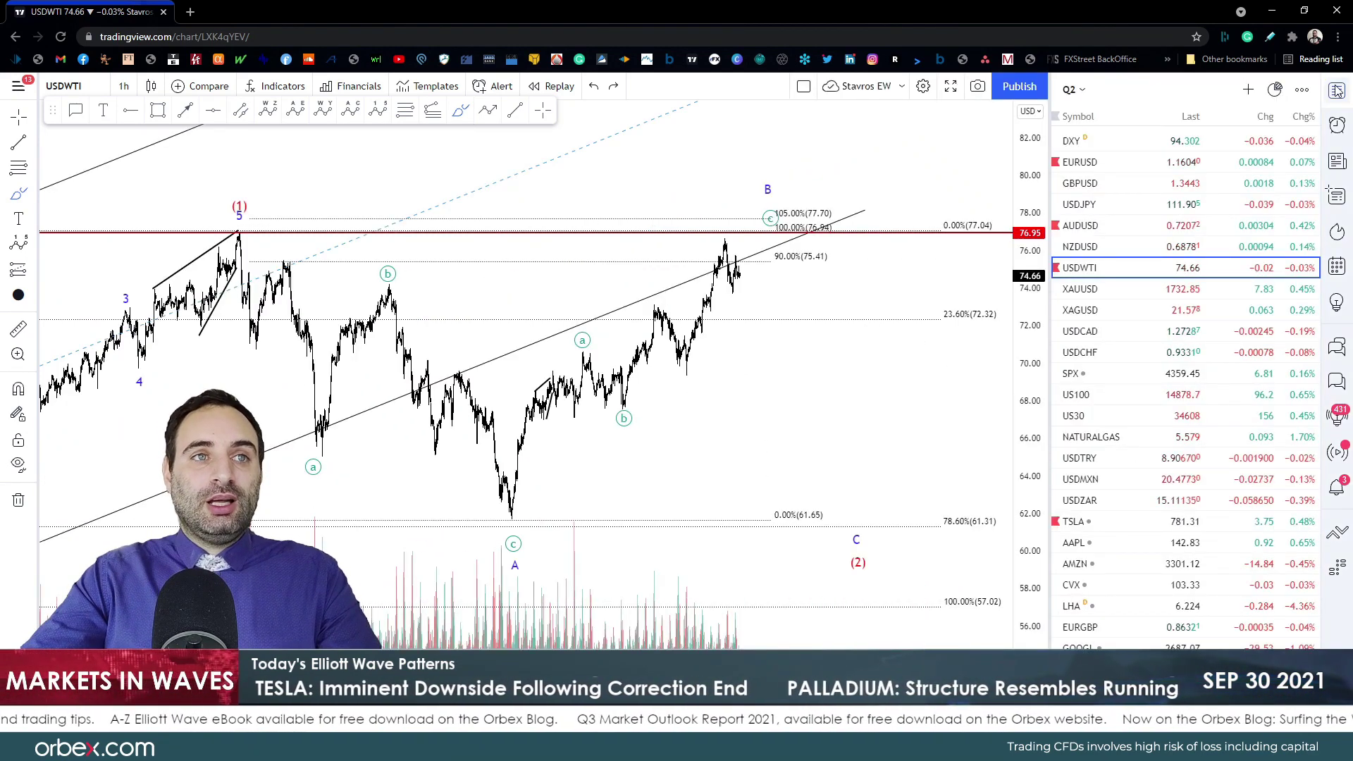
left_click(1118, 522)
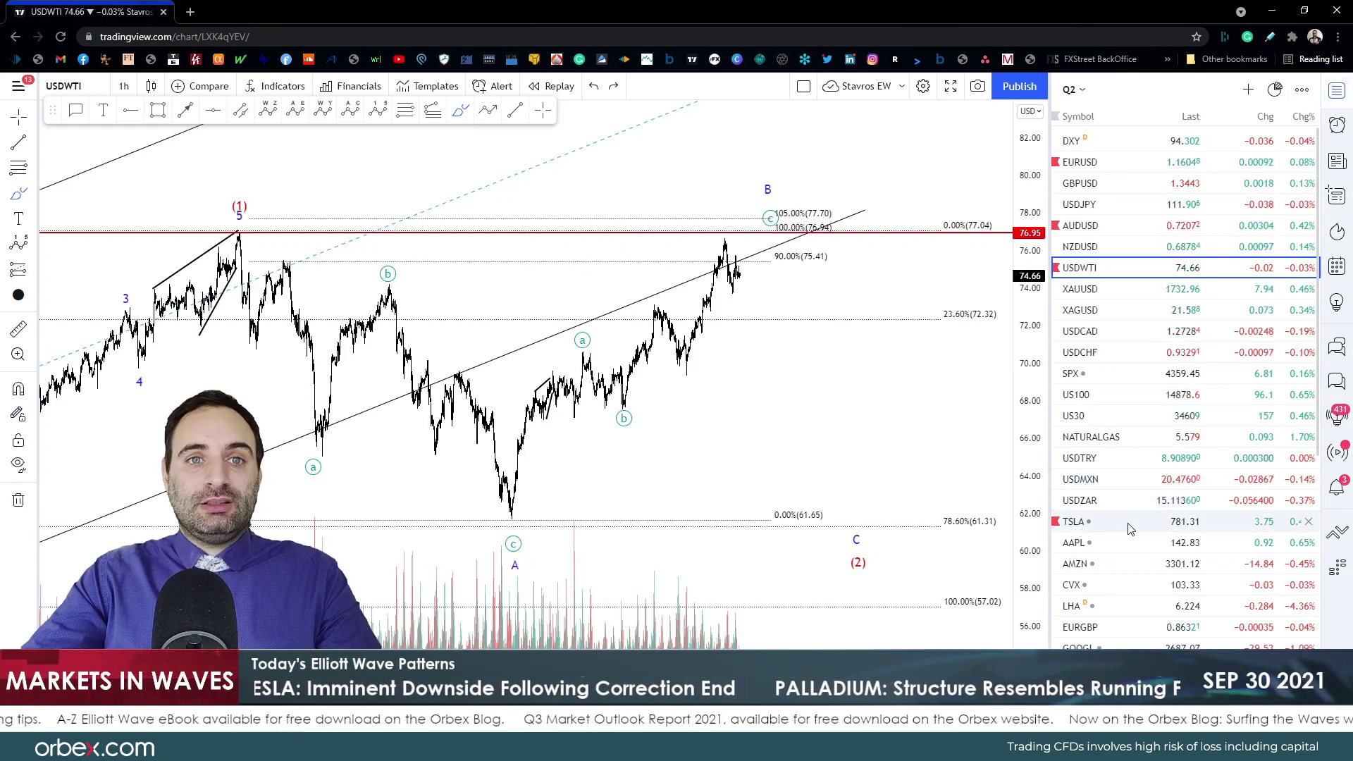
left_click(1335, 93)
left_click_drag(1287, 391, 1295, 569)
left_click_drag(1298, 337, 1299, 367)
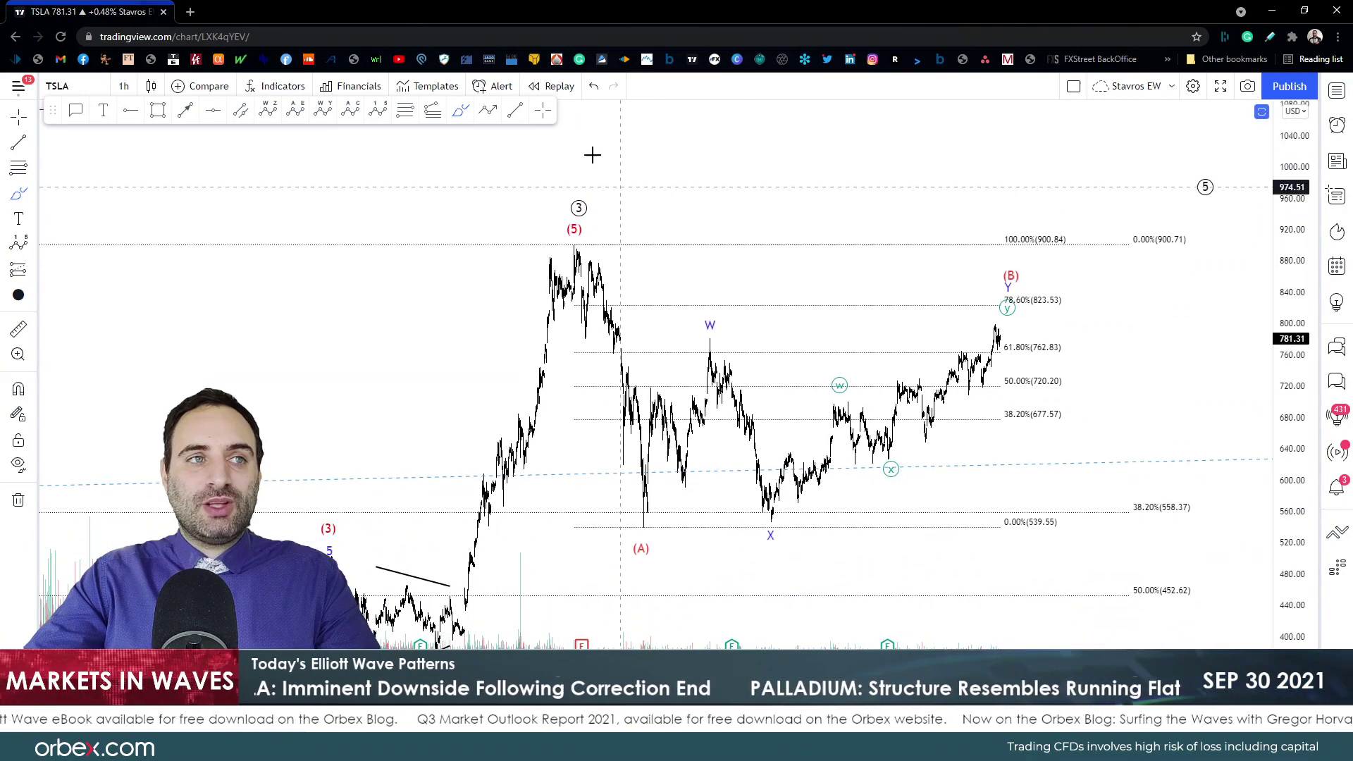
Step: Brush the W-X-Y advance from (A) towards (B) with boundary lines around circled w and x, and undo the strokes
left_click(461, 111)
mouse_move(644, 500)
left_mouse_down()
mouse_move(694, 430)
mouse_move(789, 485)
mouse_move(969, 365)
left_mouse_up()
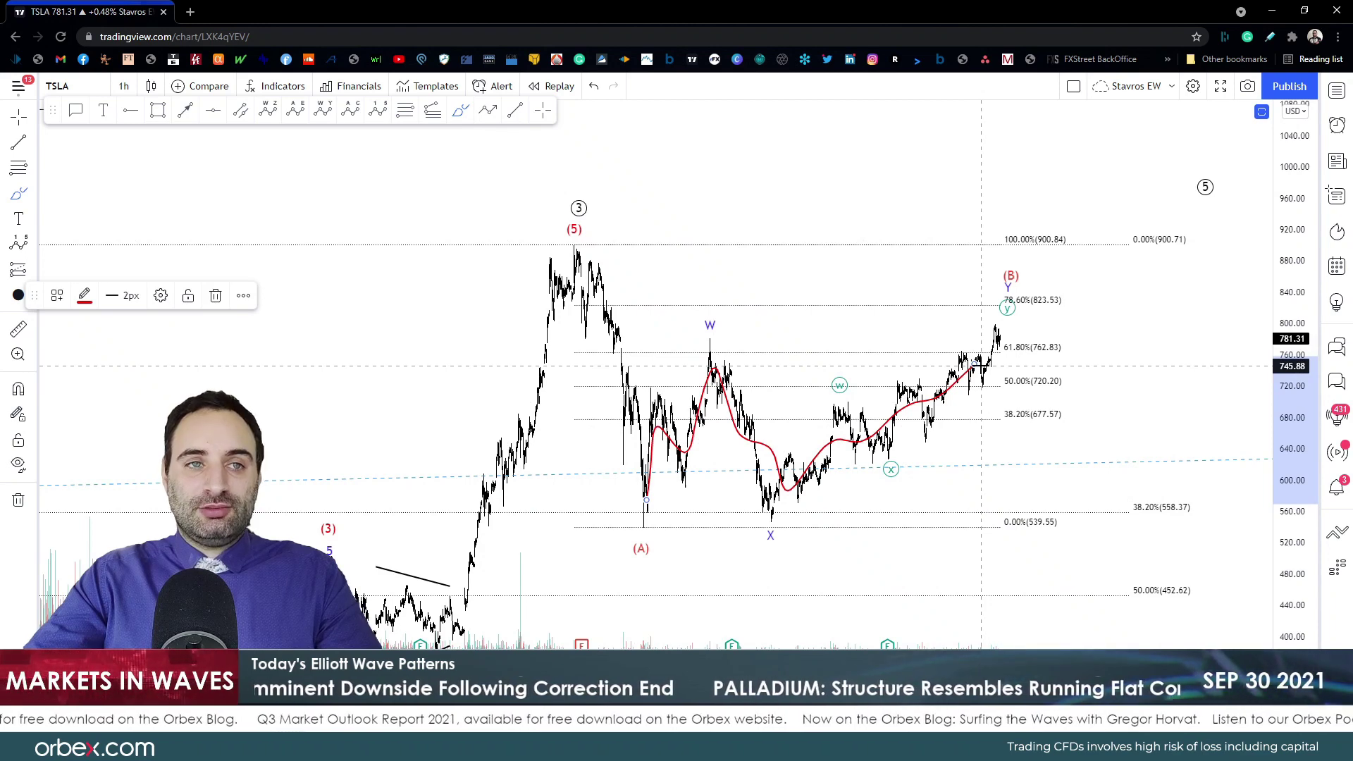
mouse_move(775, 514)
left_mouse_down()
mouse_move(796, 477)
mouse_move(895, 403)
mouse_move(937, 396)
mouse_move(944, 378)
left_mouse_up()
left_click_drag(794, 420, 944, 366)
mouse_move(872, 483)
left_mouse_down()
mouse_move(976, 377)
mouse_move(997, 329)
mouse_move(935, 369)
left_mouse_up()
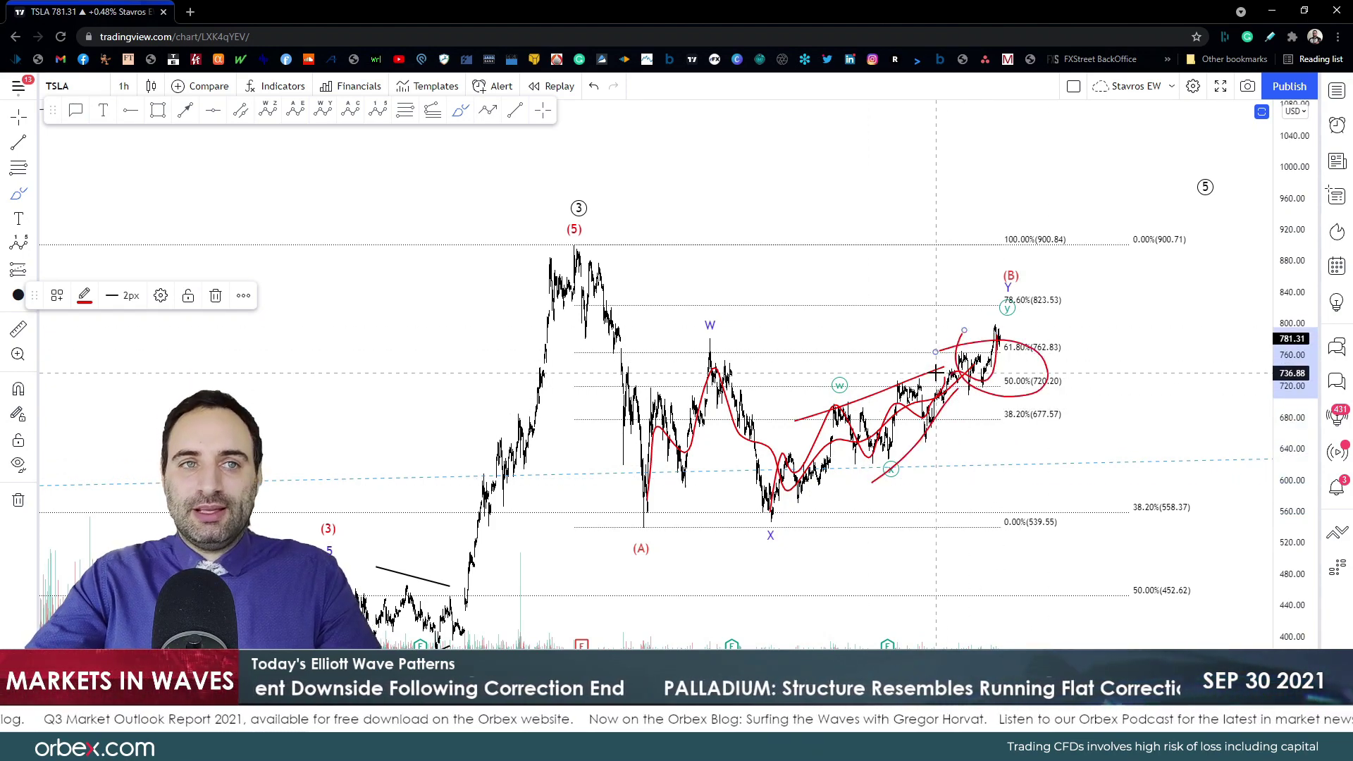
key("ctrl+z")
key("ctrl+z")
Step: Draw a horizontal trend line at 703.57 from circled w to the recent pullback low, and delete it
left_click(516, 113)
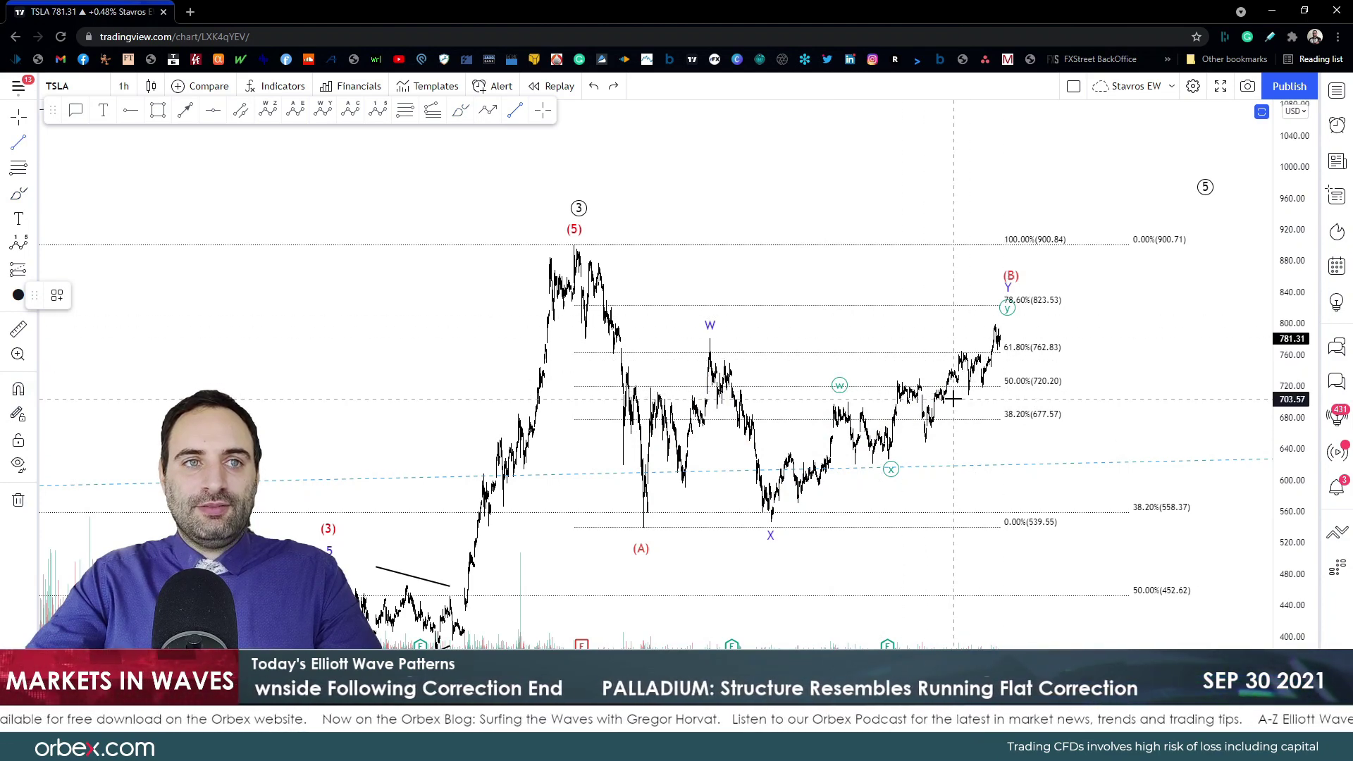
left_click(977, 398)
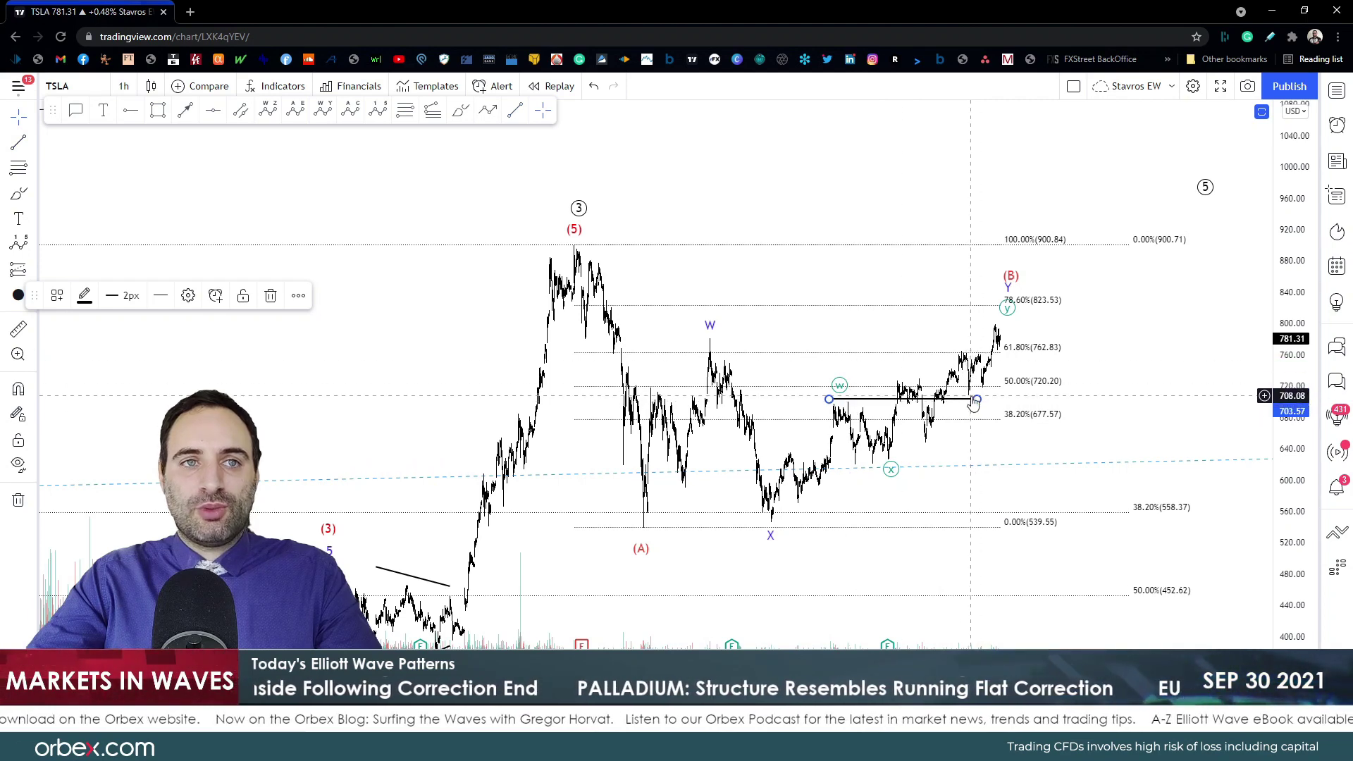
key("Delete")
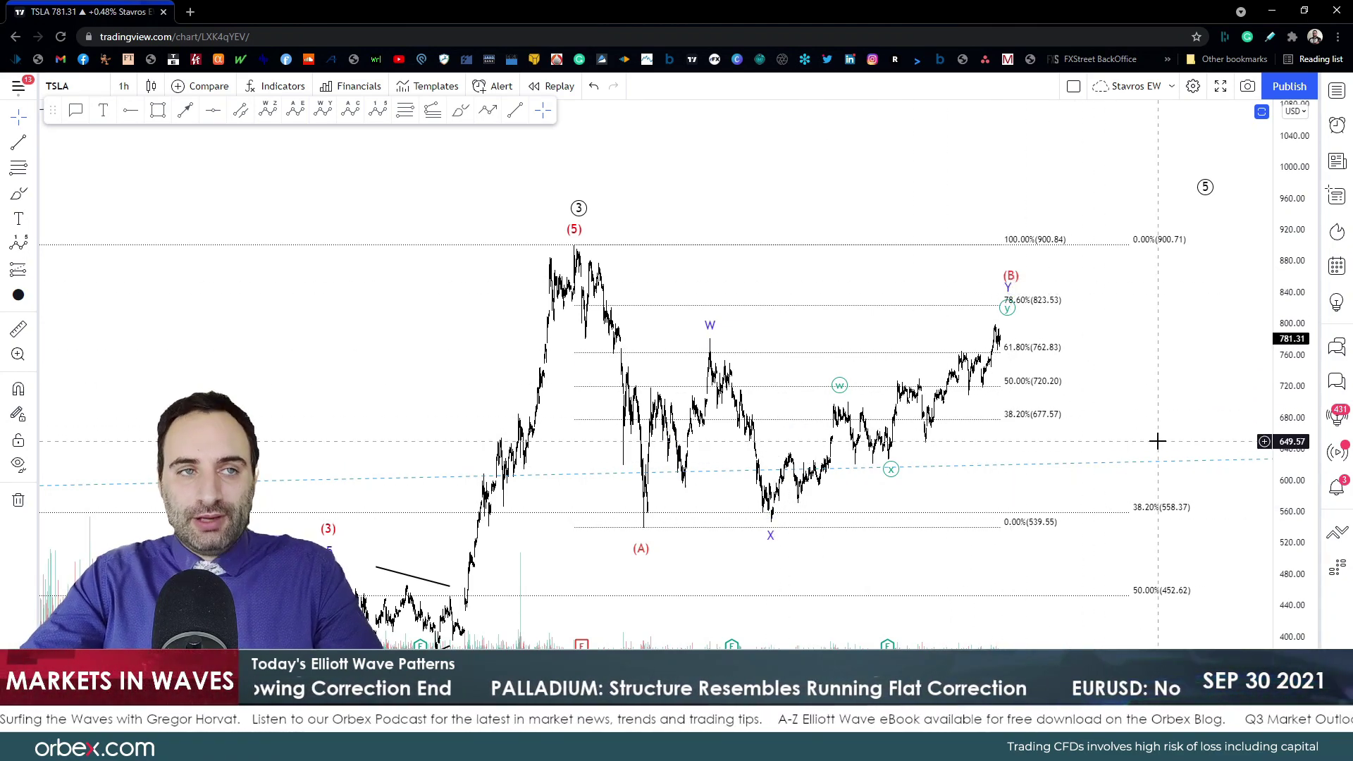
Step: Brush the decline from (5) to a circled (A) and the W-X-Y rise to the 78.60% level, and undo the rise
left_click(460, 110)
mouse_move(576, 248)
left_mouse_down()
mouse_move(592, 347)
mouse_move(643, 487)
mouse_move(620, 511)
mouse_move(645, 503)
mouse_move(708, 338)
mouse_move(766, 506)
mouse_move(812, 380)
mouse_move(972, 314)
mouse_move(978, 295)
mouse_move(1008, 321)
mouse_move(1065, 307)
left_mouse_up()
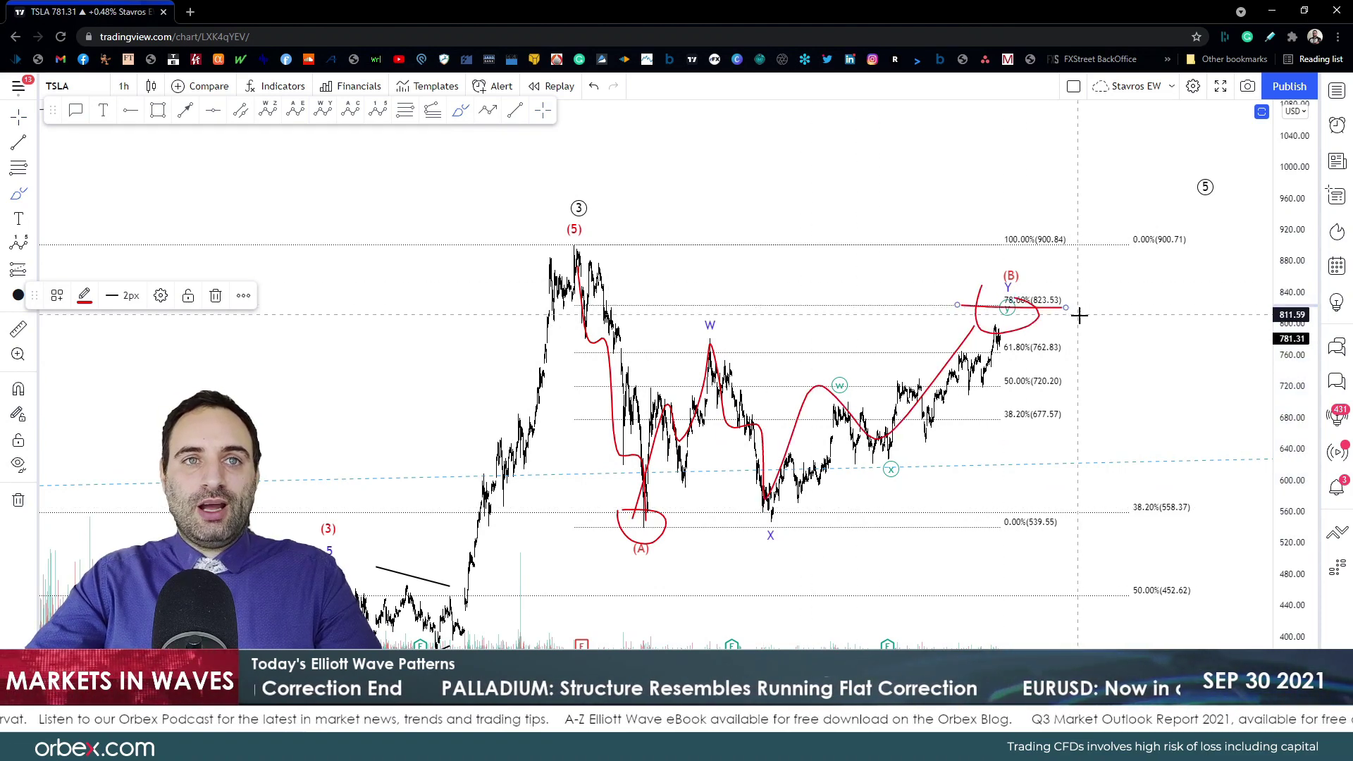
key("ctrl+z")
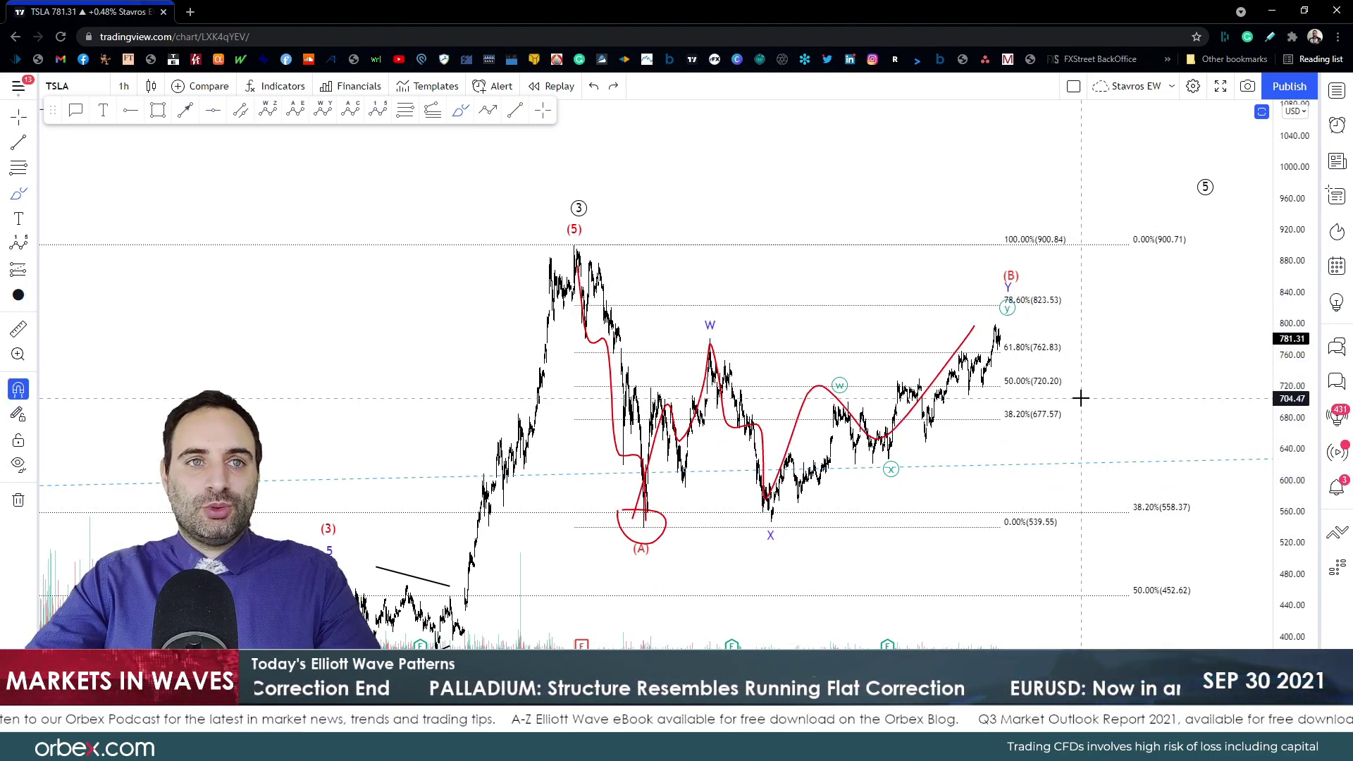
key("ctrl+z")
Step: Brush the advance from circled x to the latest high with boundary lines on both sides, and ring the circled y label
mouse_move(882, 460)
left_mouse_down()
mouse_move(957, 340)
mouse_move(963, 395)
mouse_move(994, 324)
left_mouse_up()
left_click_drag(886, 384, 973, 325)
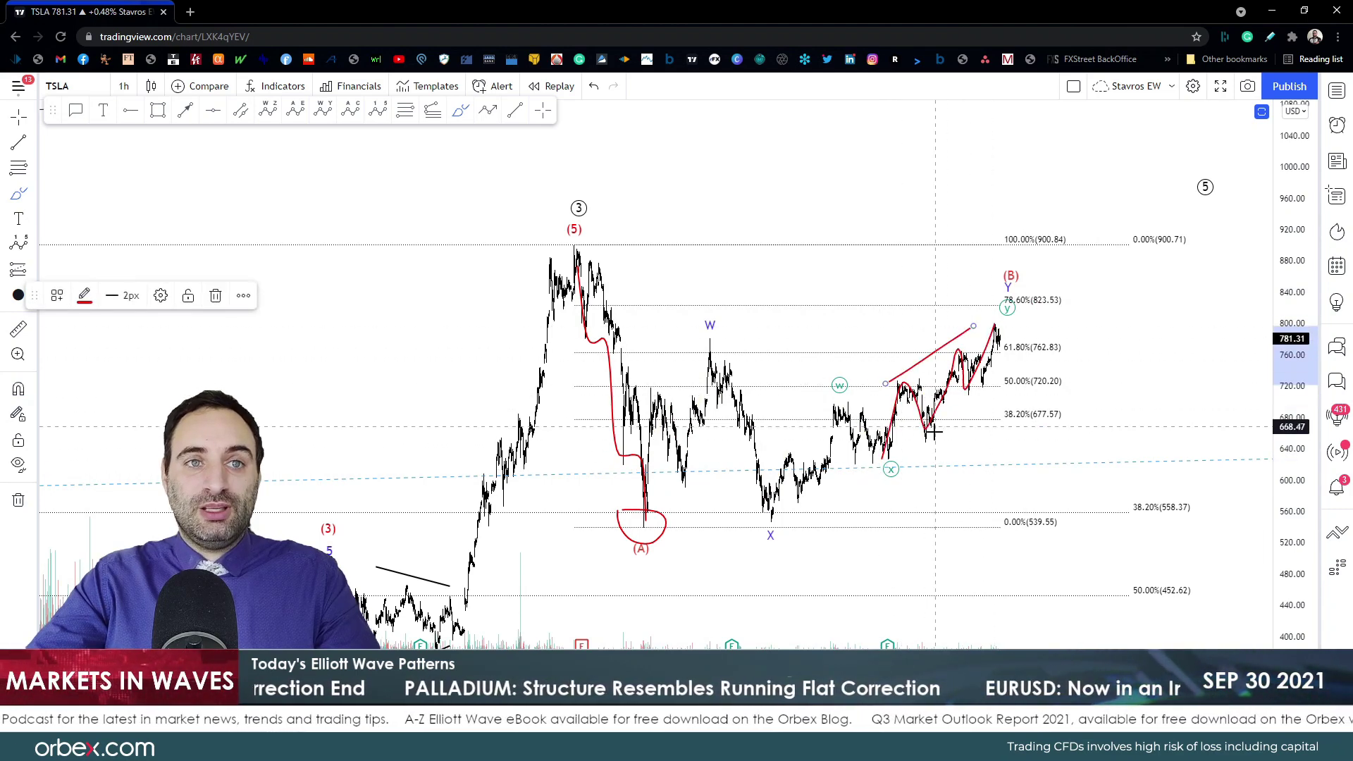
left_click_drag(934, 438, 1001, 358)
left_click_drag(992, 301, 994, 304)
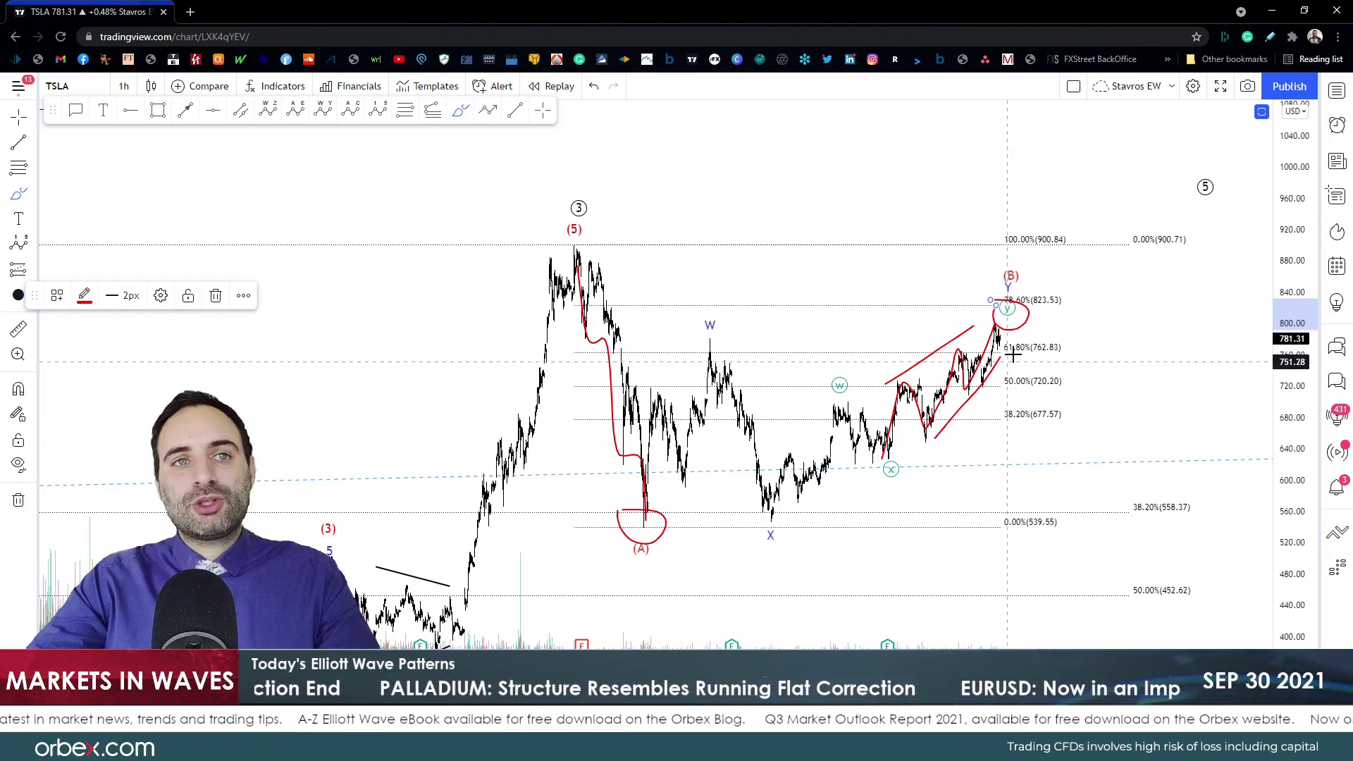
Step: Brush a projected decline from (B) to the 50.00% level at 452.62, and undo all the brush sketches
left_click_drag(1002, 328, 1071, 579)
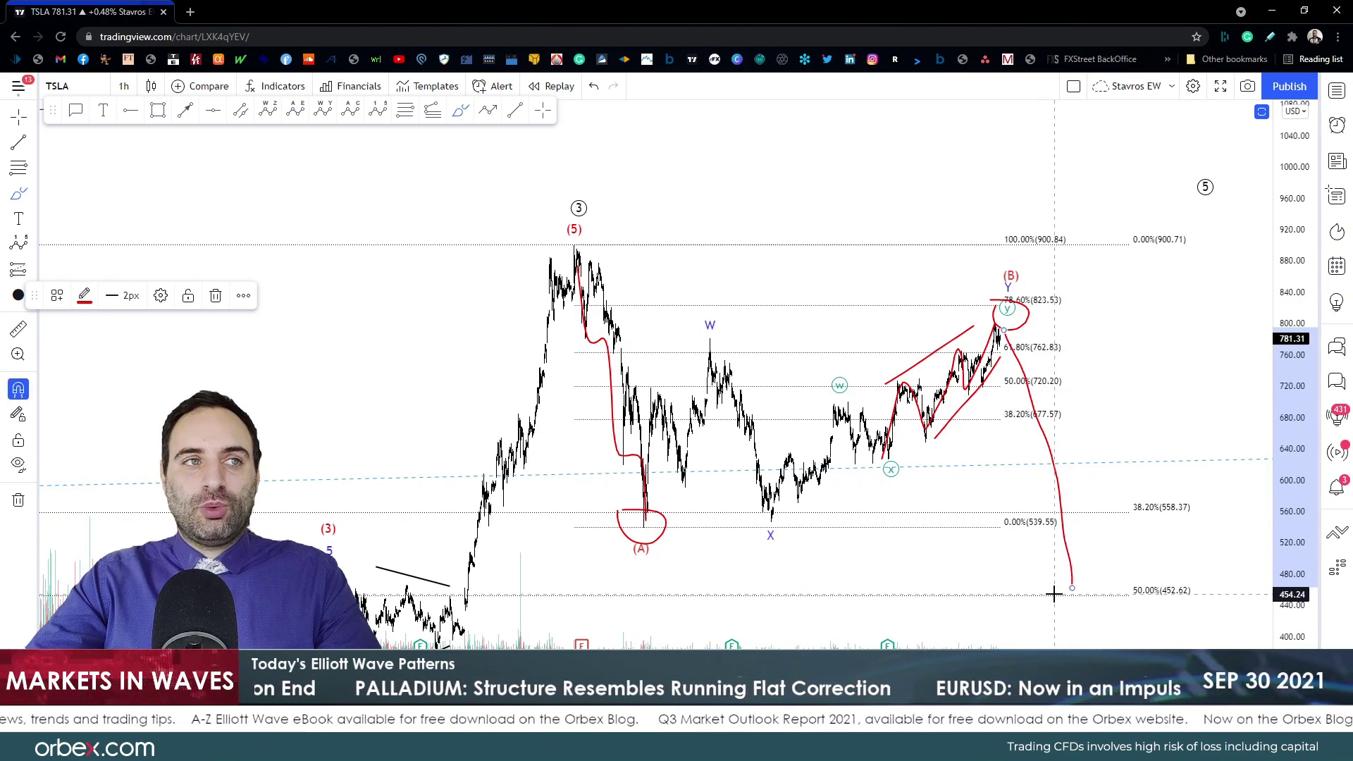
key("ctrl+z")
key("ctrl+z")
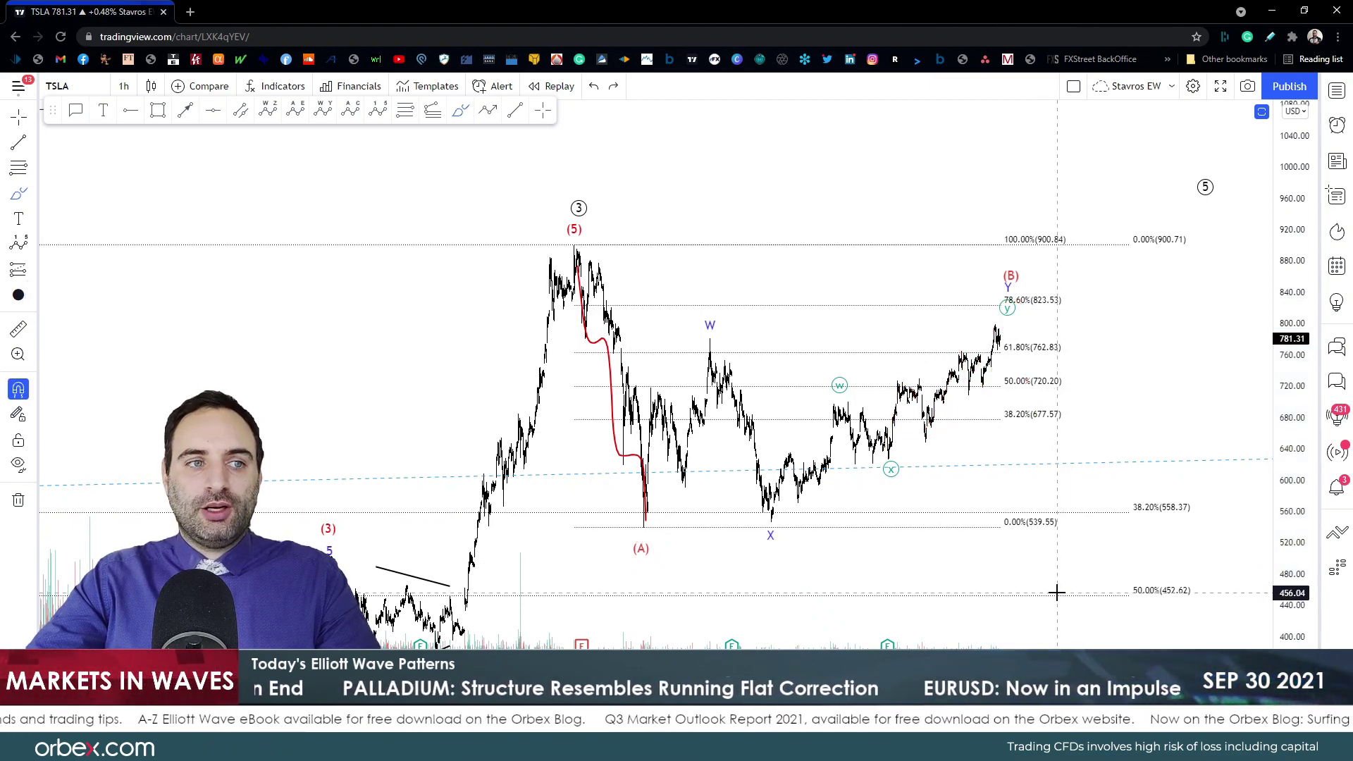
key("ctrl+z")
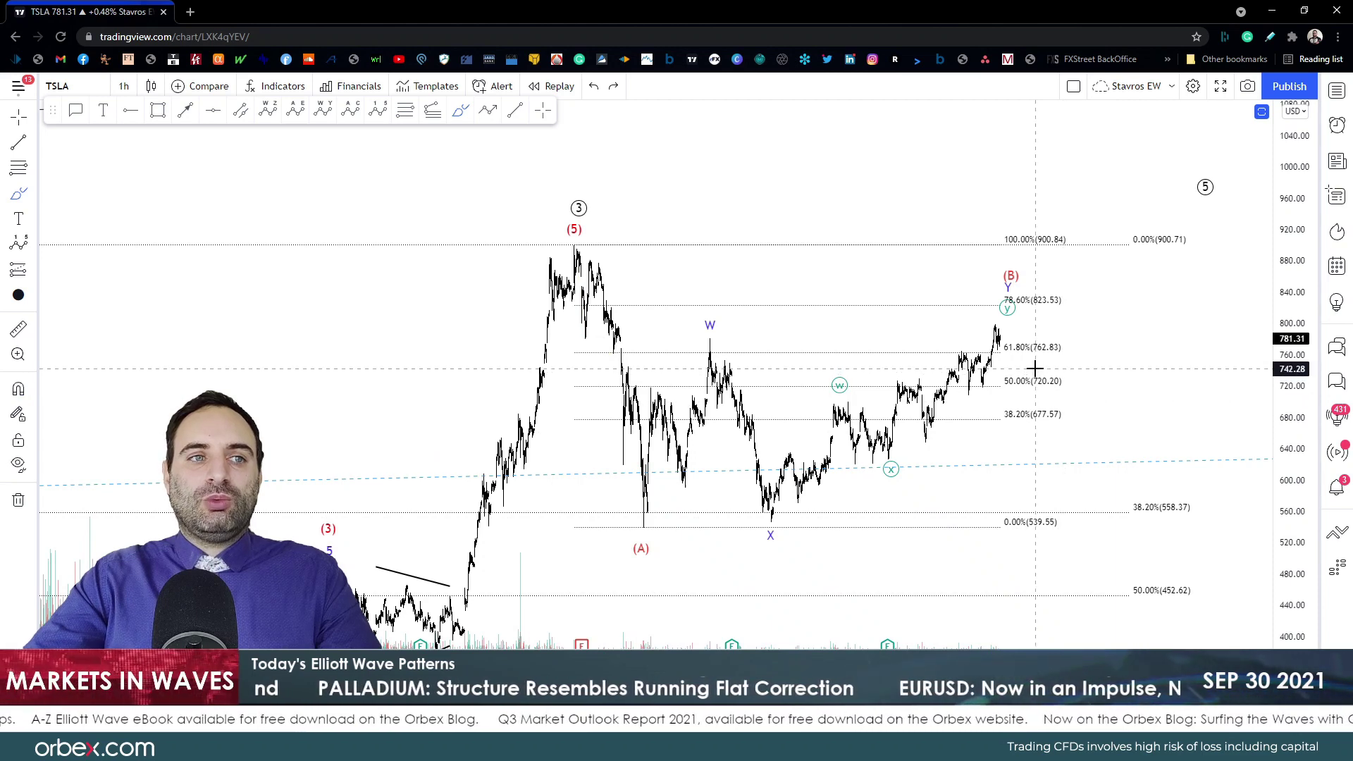
Step: Brush two projected declines from near (B), the wave path from (5) through (A), W and X, and a ring around the advance from X
mouse_move(1009, 341)
left_mouse_down()
mouse_move(1029, 270)
mouse_move(1143, 532)
left_mouse_up()
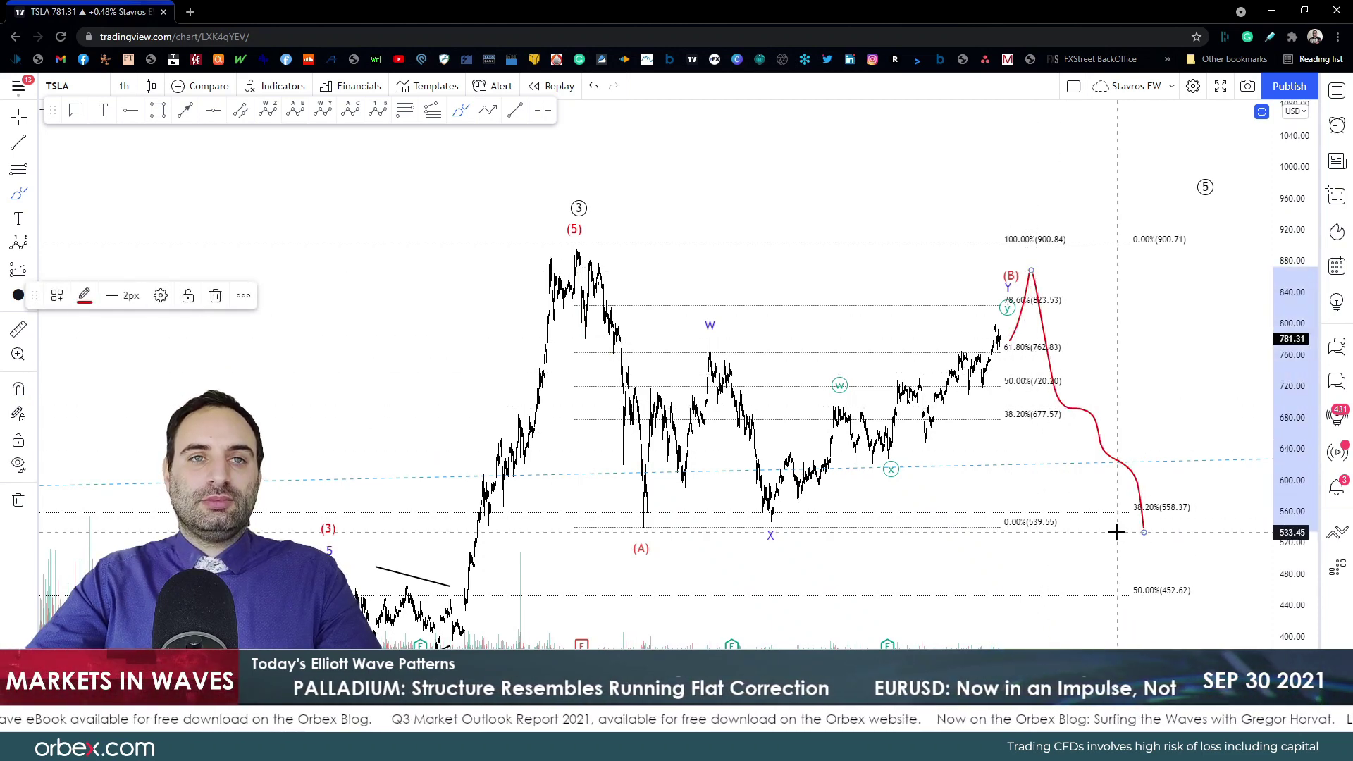
mouse_move(569, 258)
left_mouse_down()
mouse_move(608, 295)
mouse_move(647, 517)
mouse_move(708, 348)
mouse_move(771, 513)
mouse_move(986, 288)
mouse_move(995, 260)
left_mouse_up()
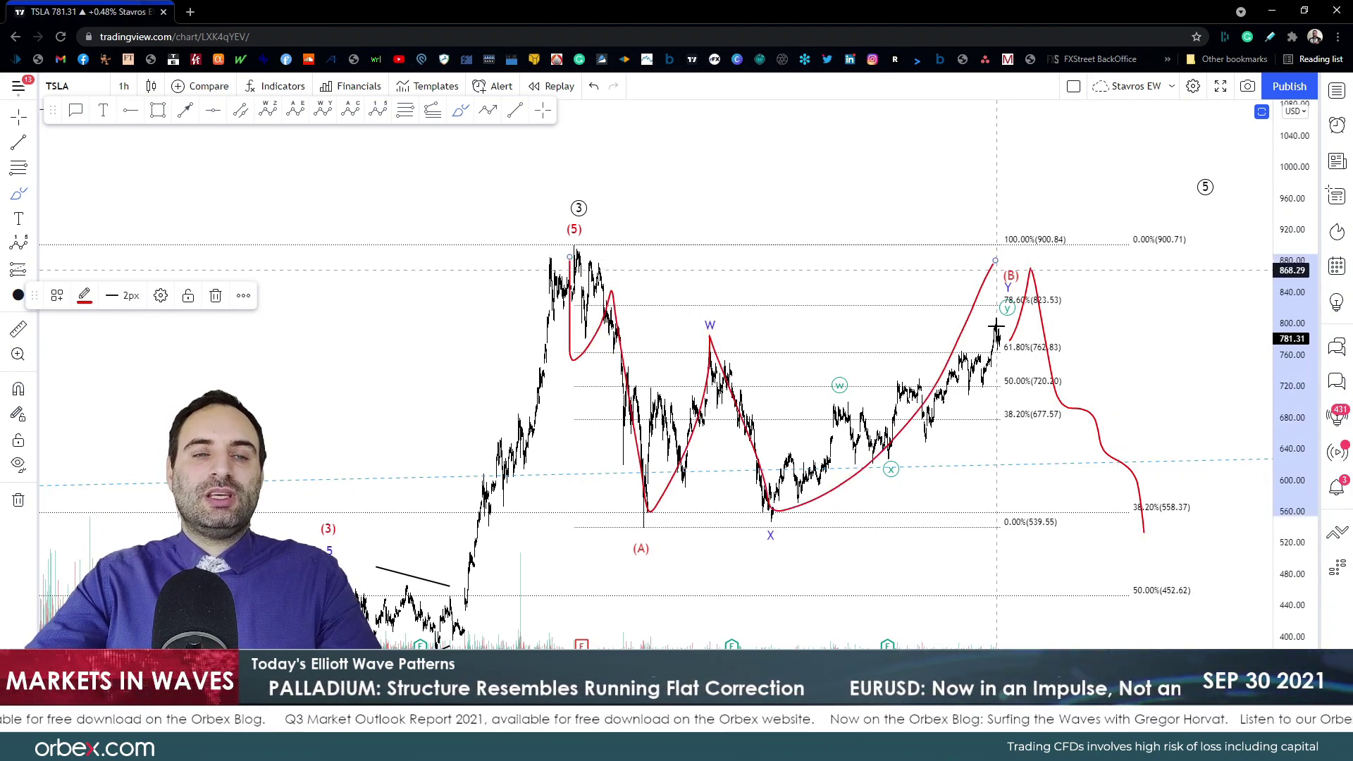
mouse_move(787, 438)
left_mouse_down()
mouse_move(996, 278)
mouse_move(810, 505)
mouse_move(775, 462)
left_mouse_up()
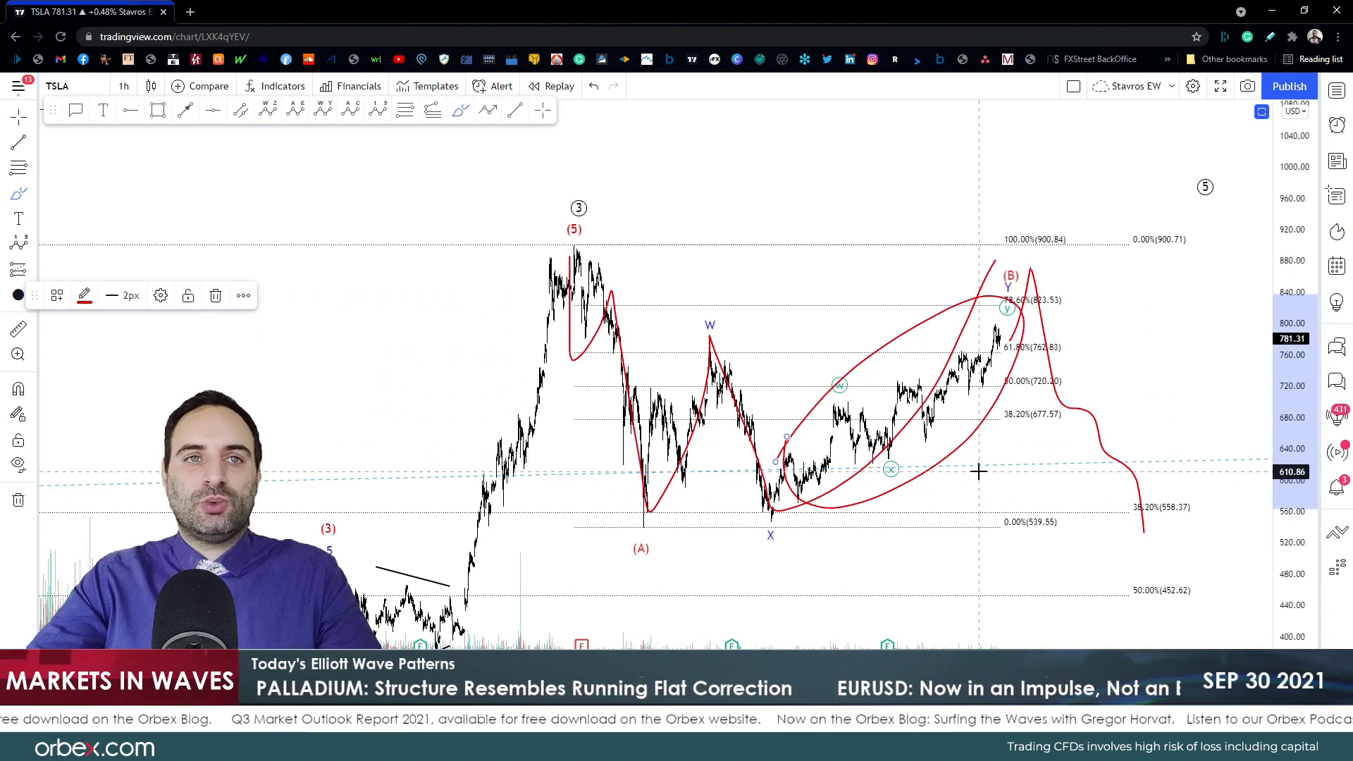
mouse_move(1030, 271)
left_mouse_down()
mouse_move(1053, 387)
mouse_move(1129, 497)
left_mouse_up()
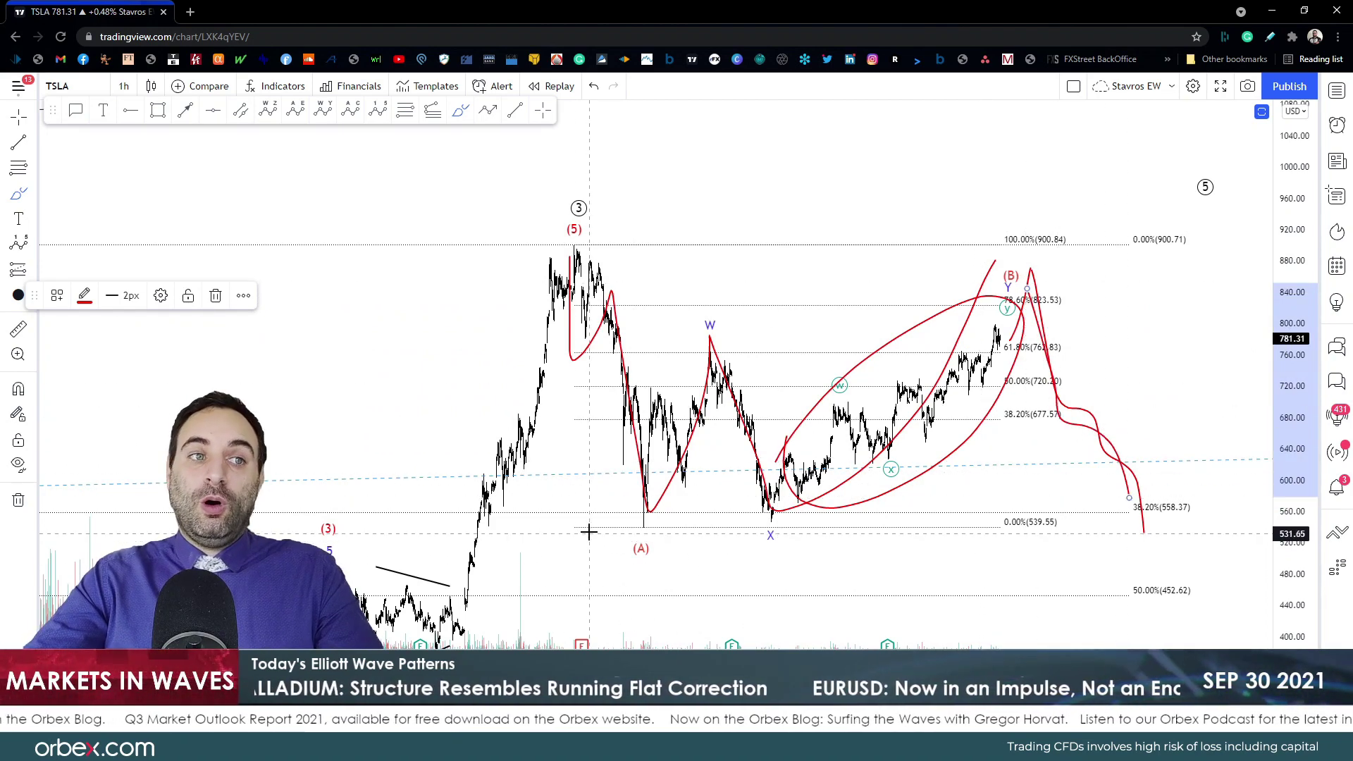
Step: Brush marks at (A), at (B) and at the projected low near the 38.20% level at 558.37, and undo all the brush sketches
left_click_drag(589, 537, 675, 547)
left_click_drag(989, 252, 1059, 283)
mouse_move(1118, 505)
left_mouse_down()
mouse_move(1168, 533)
mouse_move(1122, 578)
left_mouse_up()
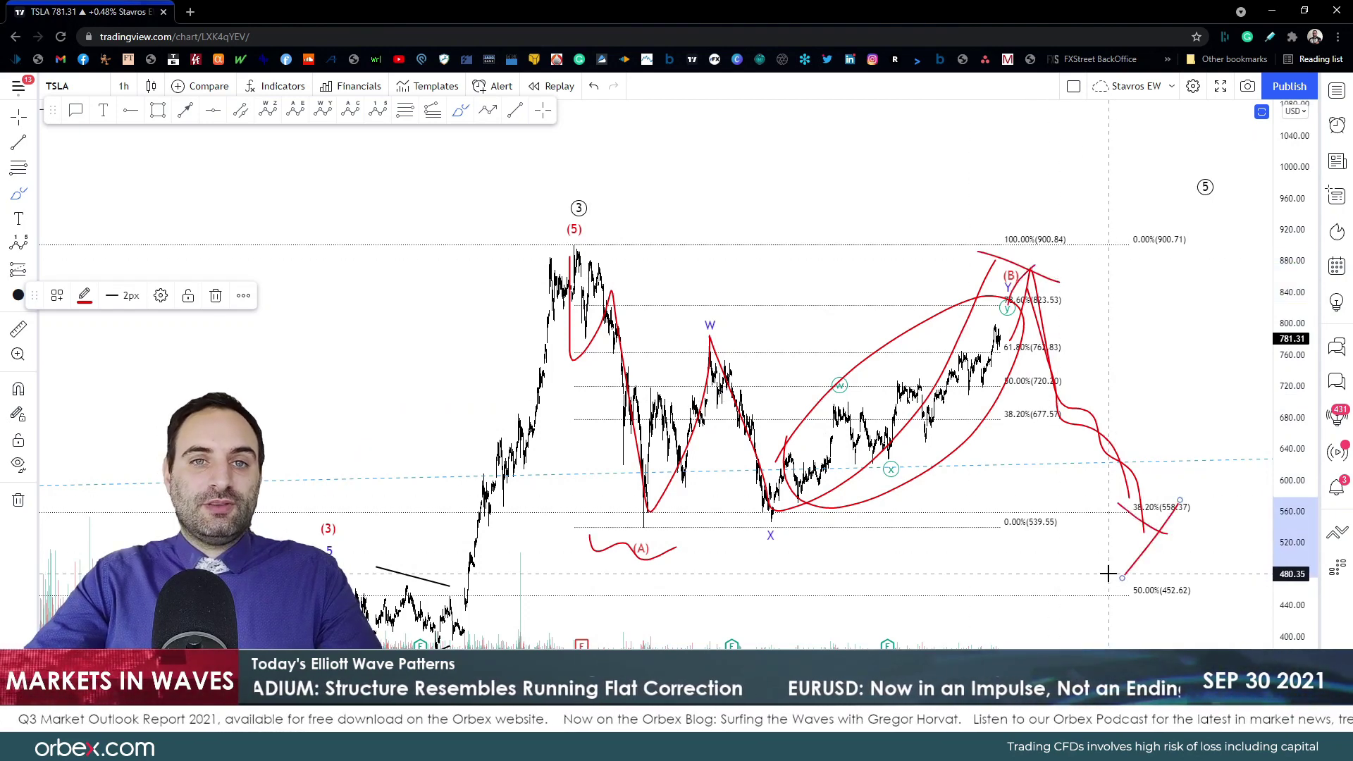
key("ctrl+z")
key("ctrl+z")
key("ctrl+z")
key("ctrl+z")
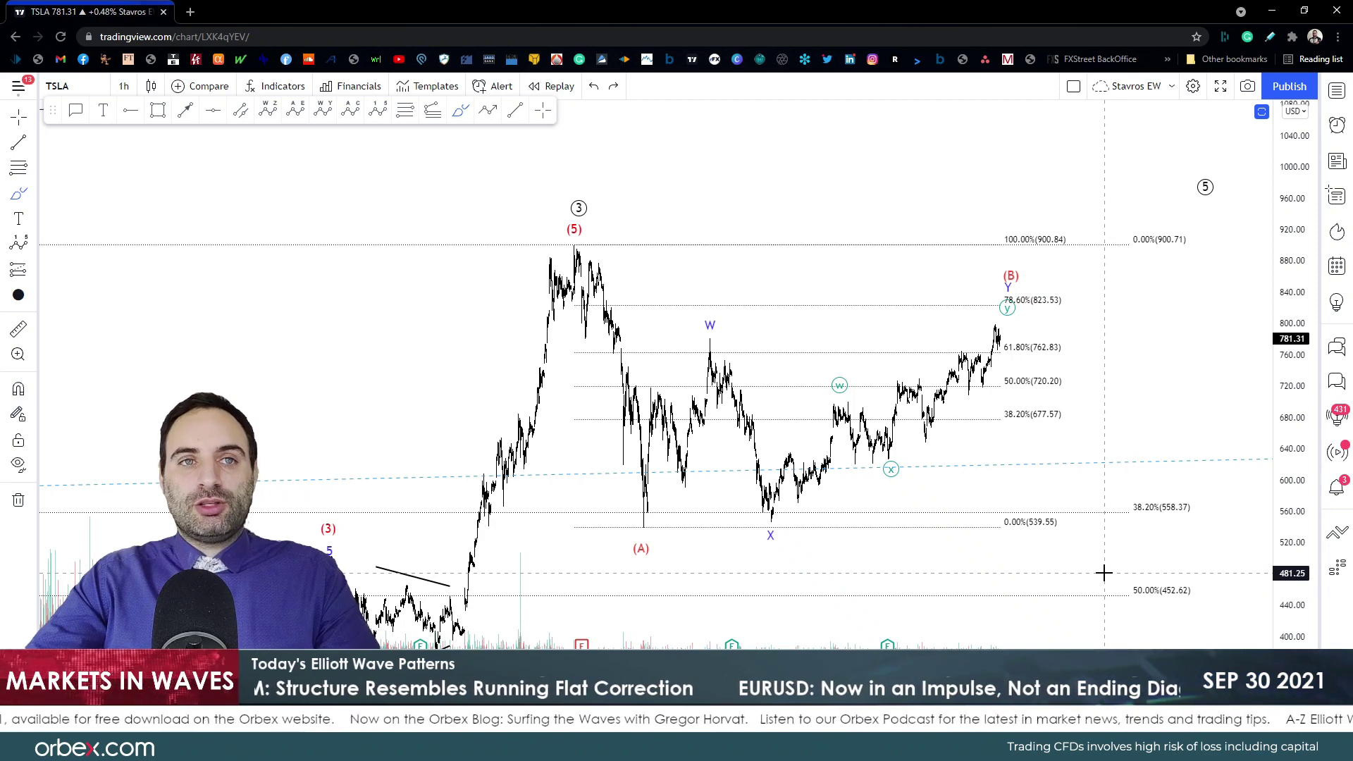
Step: Brush a stepped decline from (B), and draw converging trend lines along the (A) and X lows and from near (5) down past (B)
mouse_move(993, 286)
left_mouse_down()
mouse_move(1029, 285)
mouse_move(1023, 407)
mouse_move(1053, 413)
mouse_move(1061, 478)
left_mouse_up()
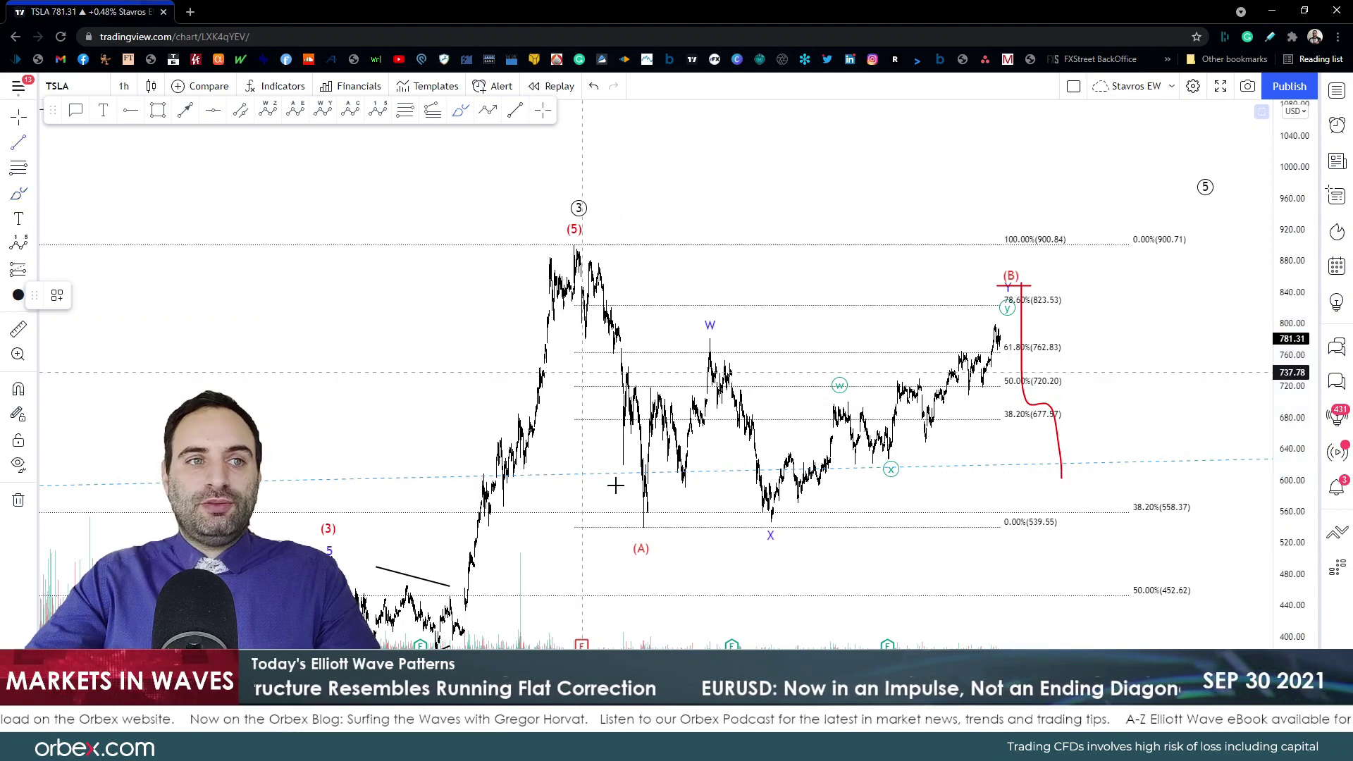
left_click(641, 528)
left_click(1119, 495)
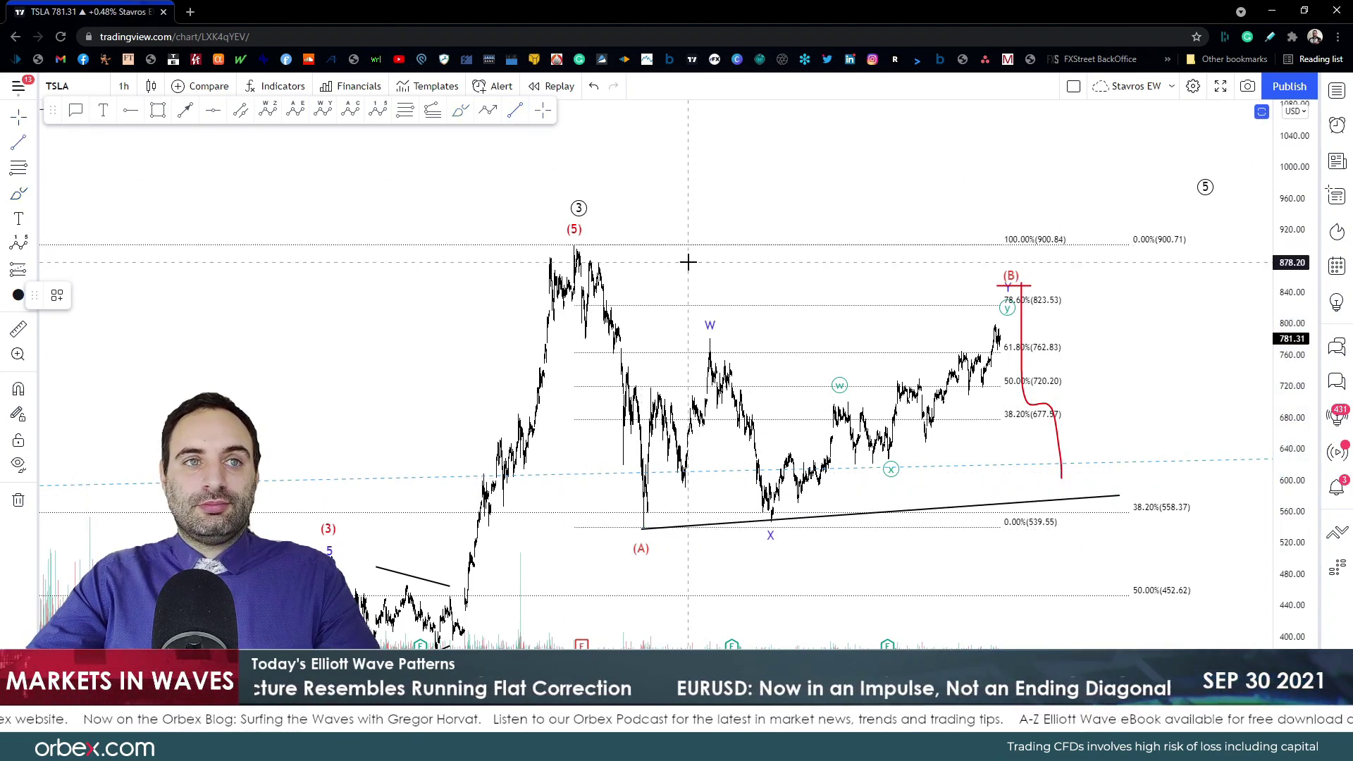
left_click(622, 245)
left_click(1114, 312)
left_click(1122, 337)
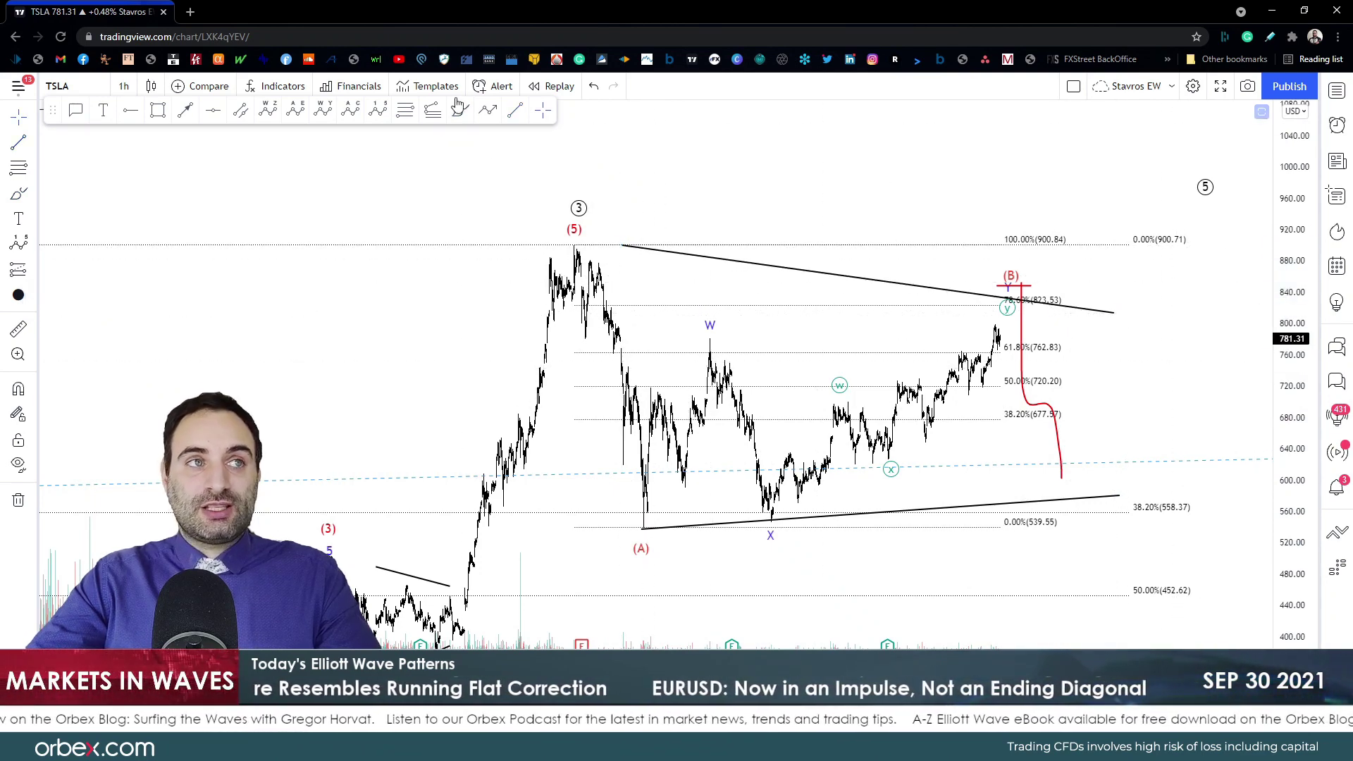
Step: Brush a path from (5) toward the circled 5, and undo it together with the trend lines and the stepped decline
mouse_move(566, 276)
left_mouse_down()
mouse_move(623, 388)
mouse_move(739, 416)
mouse_move(982, 295)
mouse_move(1063, 484)
mouse_move(1123, 384)
mouse_move(1162, 459)
mouse_move(1245, 106)
left_mouse_up()
key("ctrl+z")
key("ctrl+z")
key("ctrl+z")
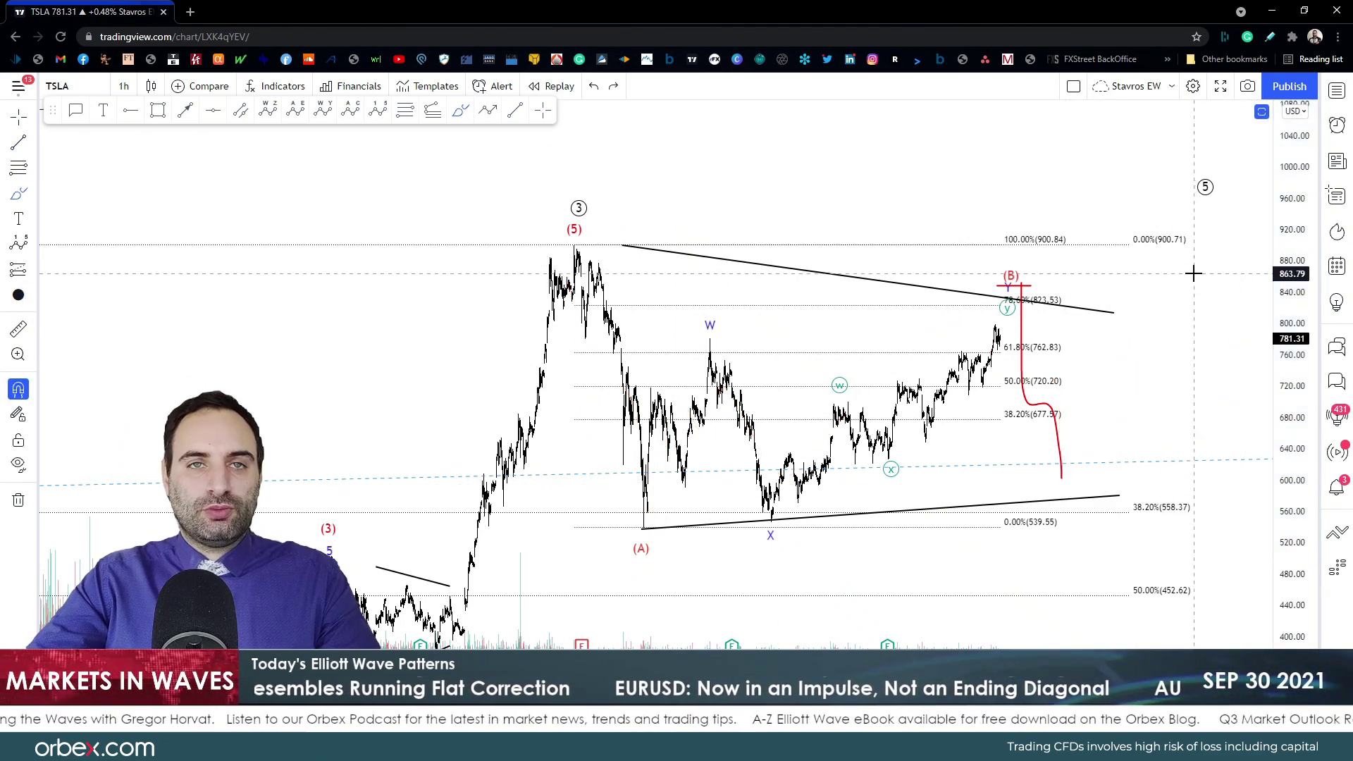
key("ctrl+z")
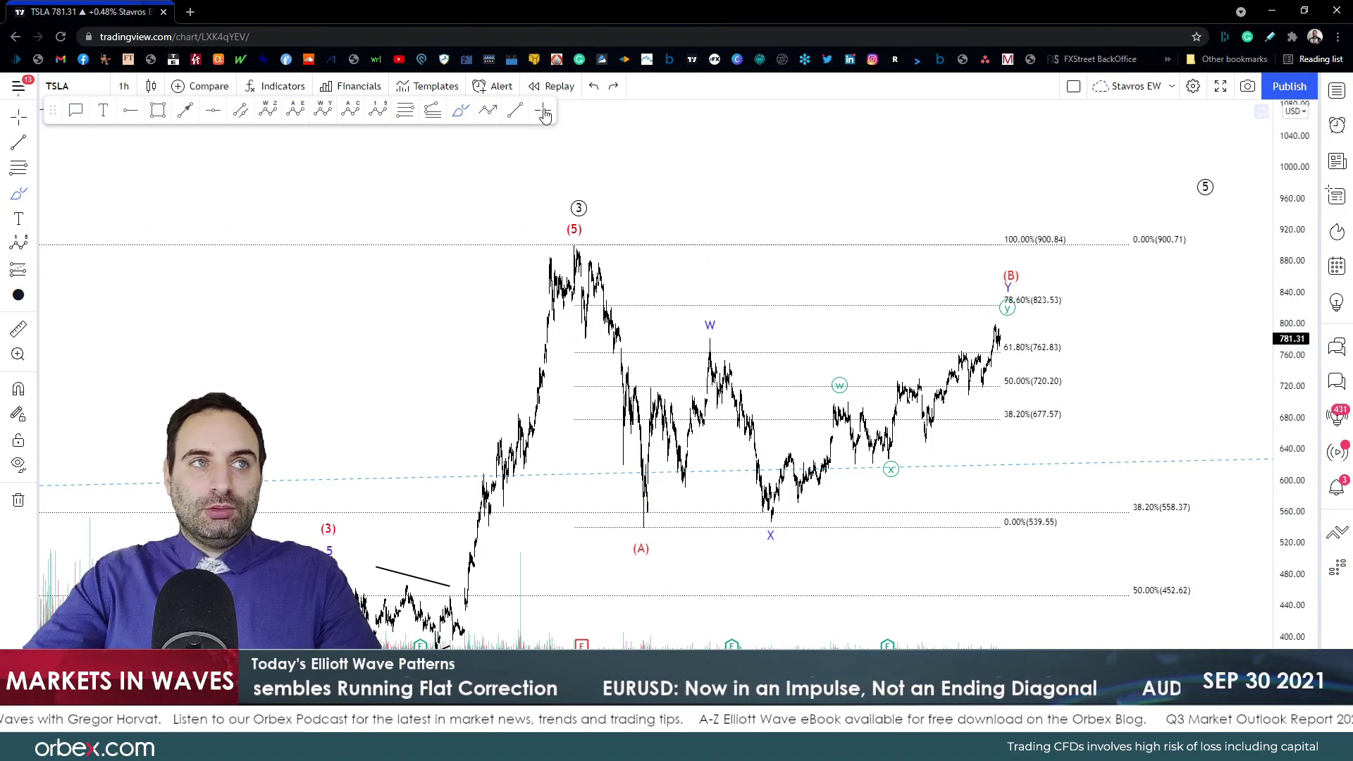
Step: Brush a ring around the (C) and circled 4 labels near the 61.80% level at 346.88, and undo it
left_click_drag(1297, 289, 1295, 417)
left_click_drag(1118, 343, 1065, 301)
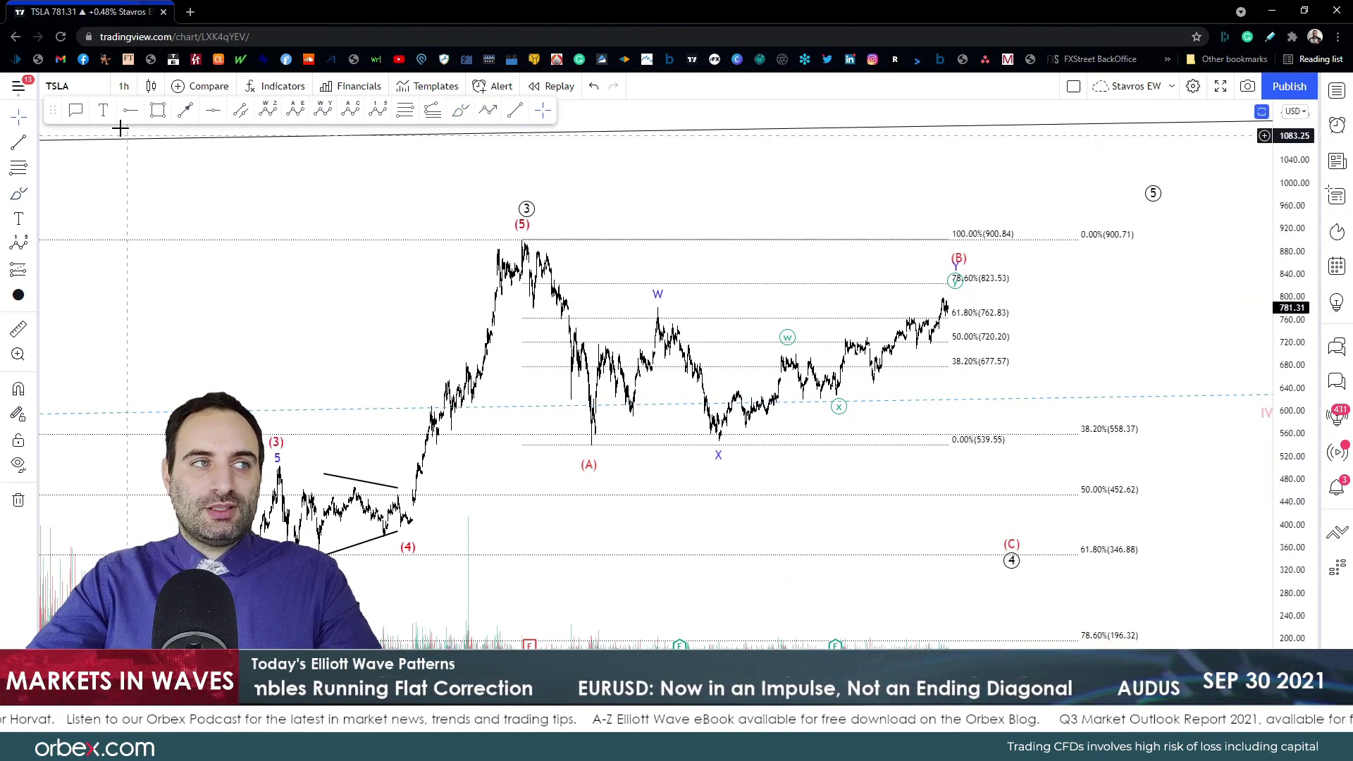
left_click_drag(246, 357, 251, 310)
left_click(456, 112)
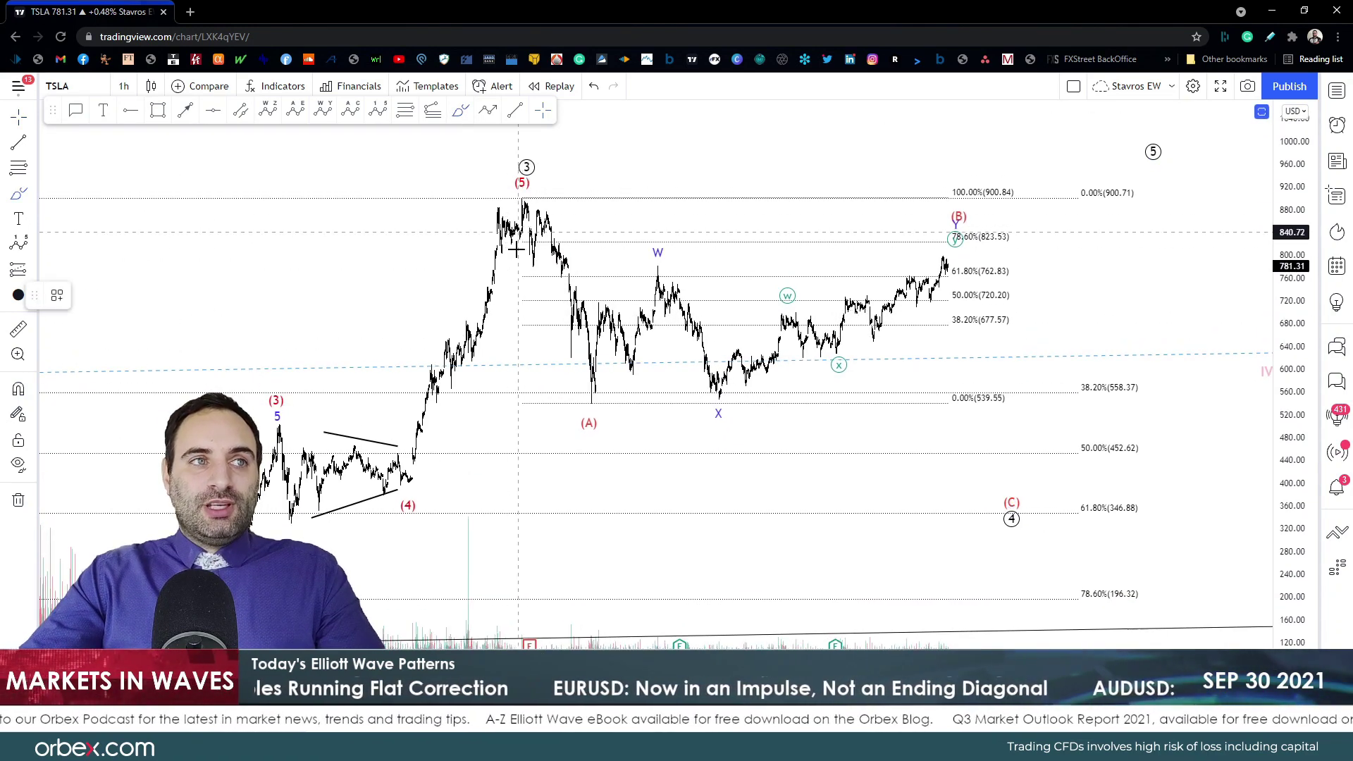
mouse_move(980, 496)
left_mouse_down()
mouse_move(1050, 534)
mouse_move(972, 478)
left_mouse_up()
key("ctrl+z")
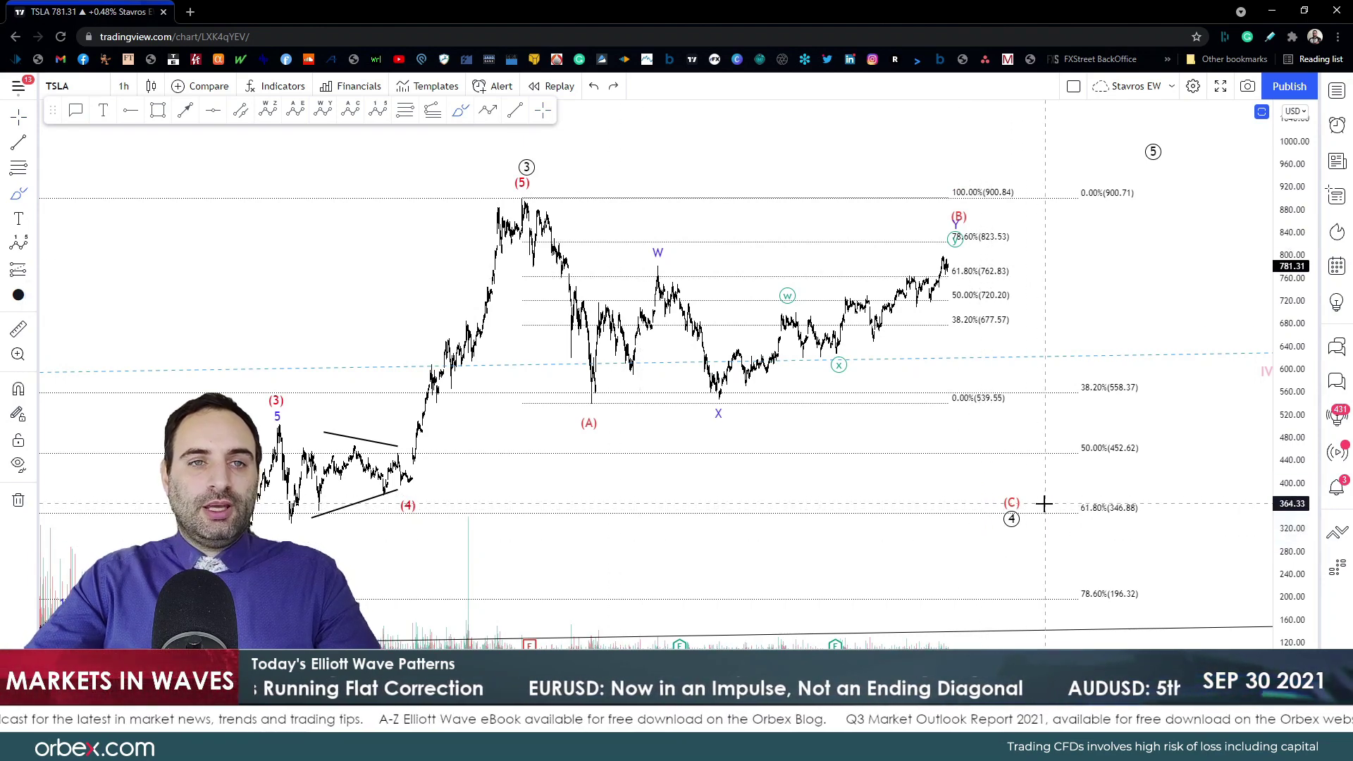
Step: Brush a circled 4 beneath (A) and a ring around the price action from (A) to (B), and undo the sketches
mouse_move(591, 430)
left_mouse_down()
mouse_move(537, 459)
mouse_move(643, 287)
mouse_move(973, 196)
mouse_move(1078, 109)
left_mouse_up()
key("ctrl+z")
mouse_move(591, 286)
left_mouse_down()
mouse_move(945, 350)
mouse_move(637, 263)
left_mouse_up()
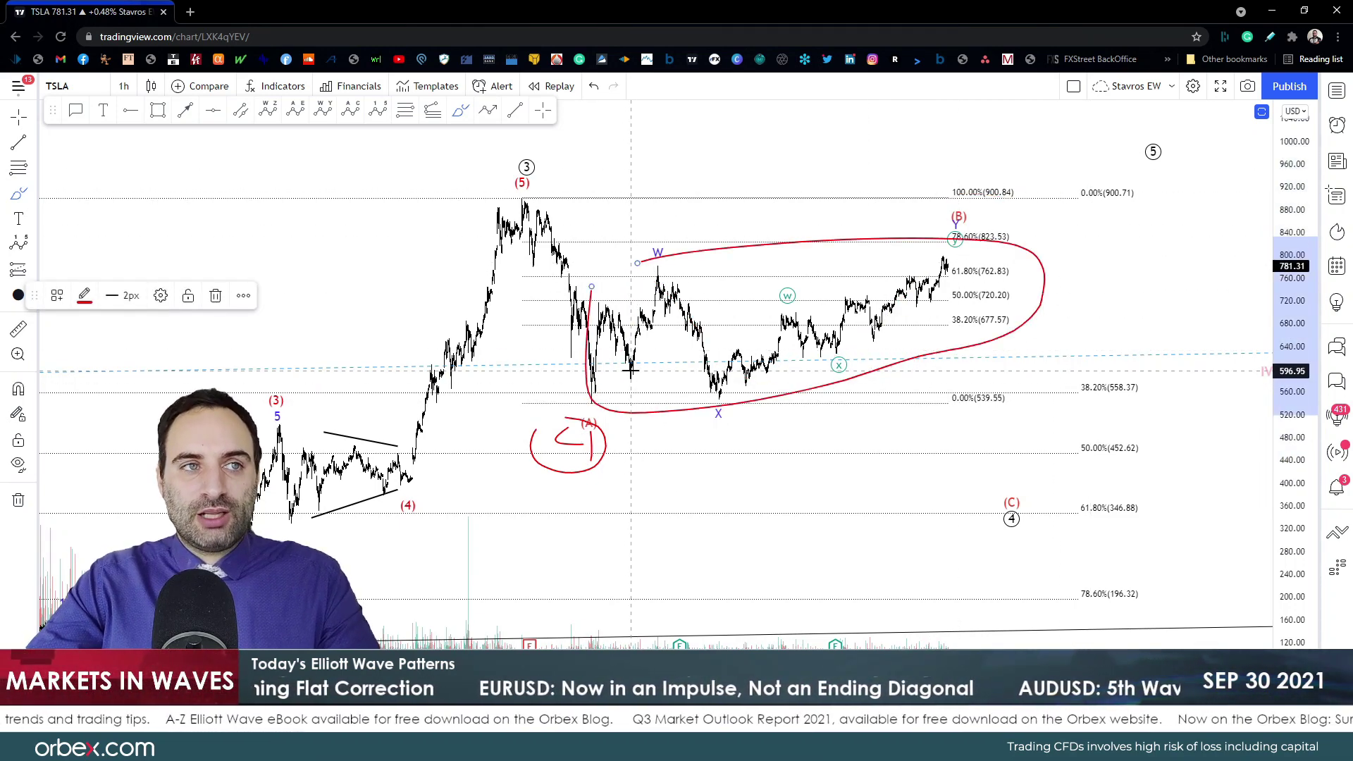
key("ctrl+z")
key("ctrl+z")
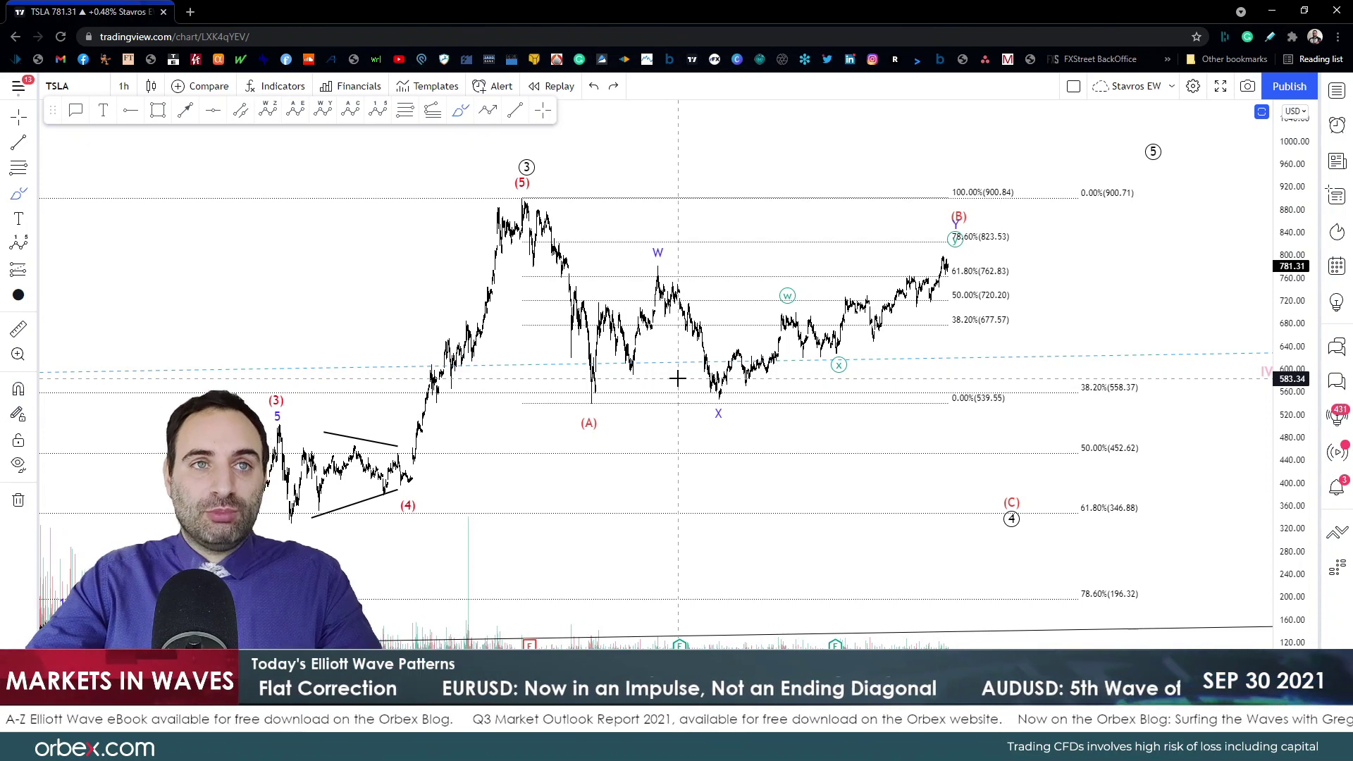
Step: Brush an arrow from (B) down to (C), a line from below (4) to (C) and a ring around (4), and undo all the sketches
mouse_move(1142, 147)
left_mouse_down()
mouse_move(1154, 142)
mouse_move(1143, 146)
left_mouse_up()
key("ctrl+z")
mouse_move(992, 236)
left_mouse_down()
mouse_move(1000, 376)
mouse_move(1035, 507)
left_mouse_up()
left_click_drag(359, 513, 1033, 528)
mouse_move(409, 480)
left_mouse_down()
mouse_move(394, 481)
mouse_move(1057, 502)
left_mouse_up()
key("ctrl+z")
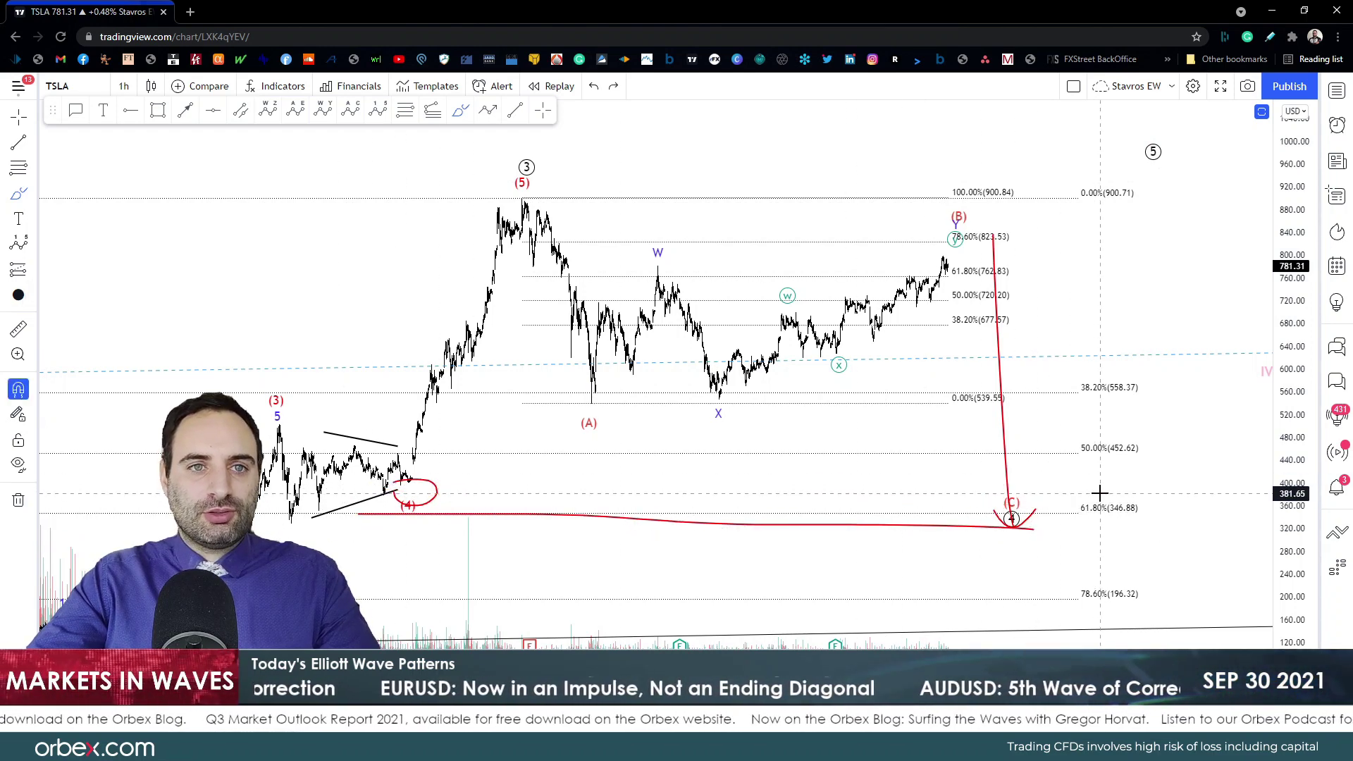
key("ctrl+z")
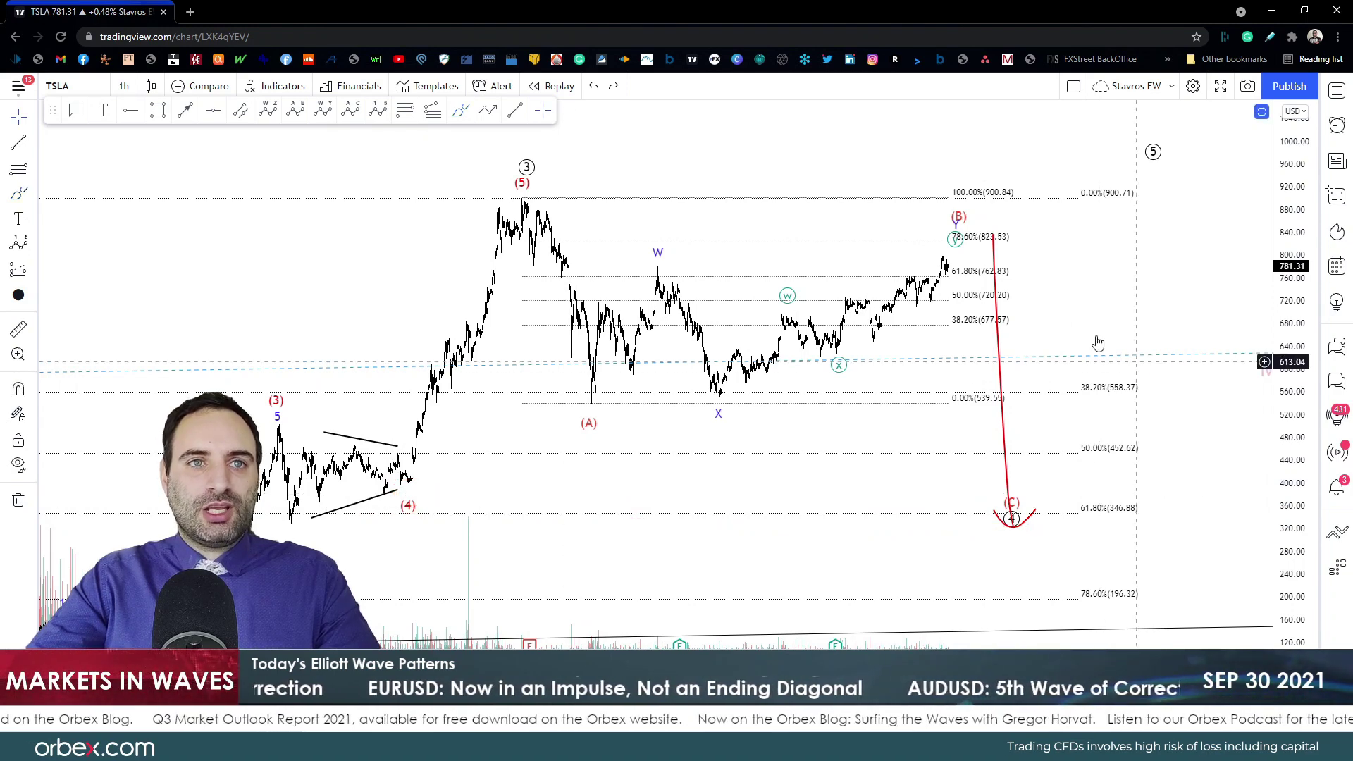
key("ctrl+z")
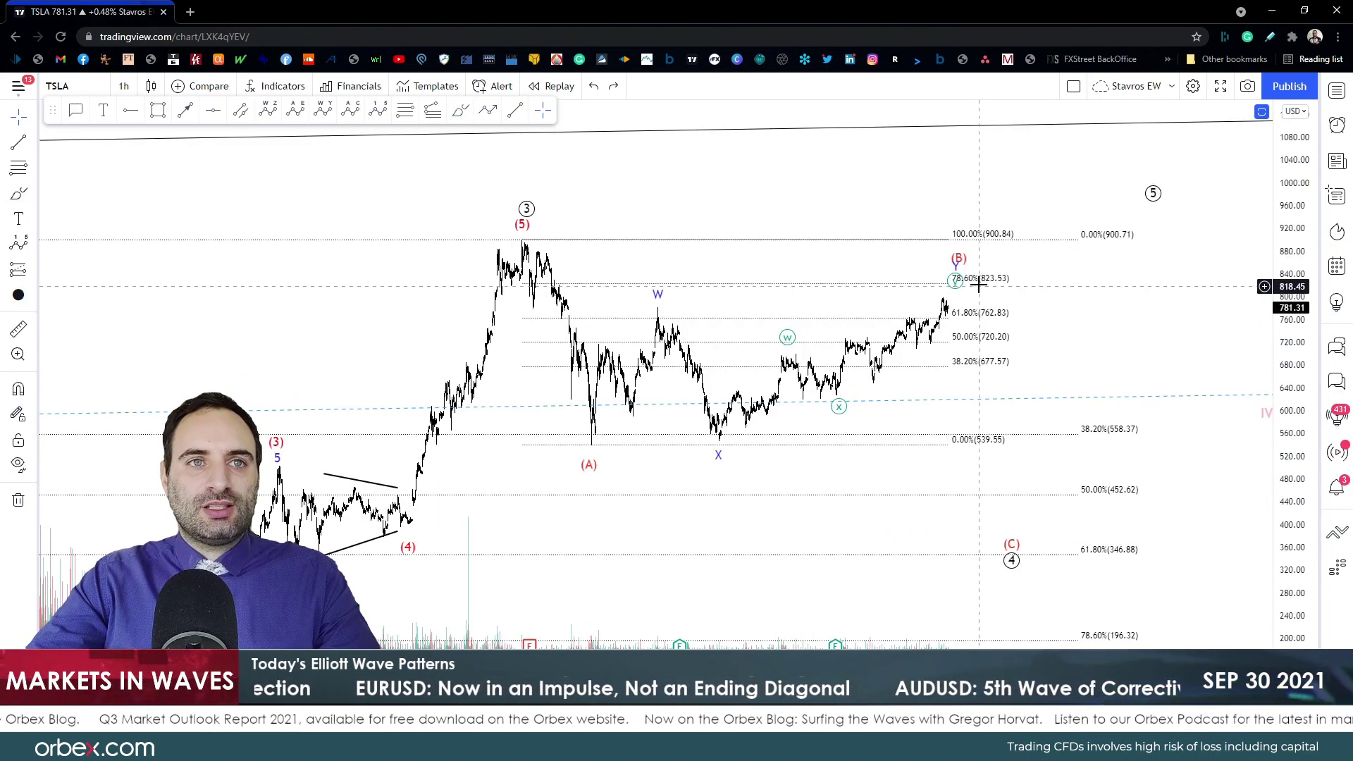
Step: Draw a parallel channel from the X low along the circled x low, with its upper boundary above the advance toward (B)
left_click(241, 112)
left_click(717, 441)
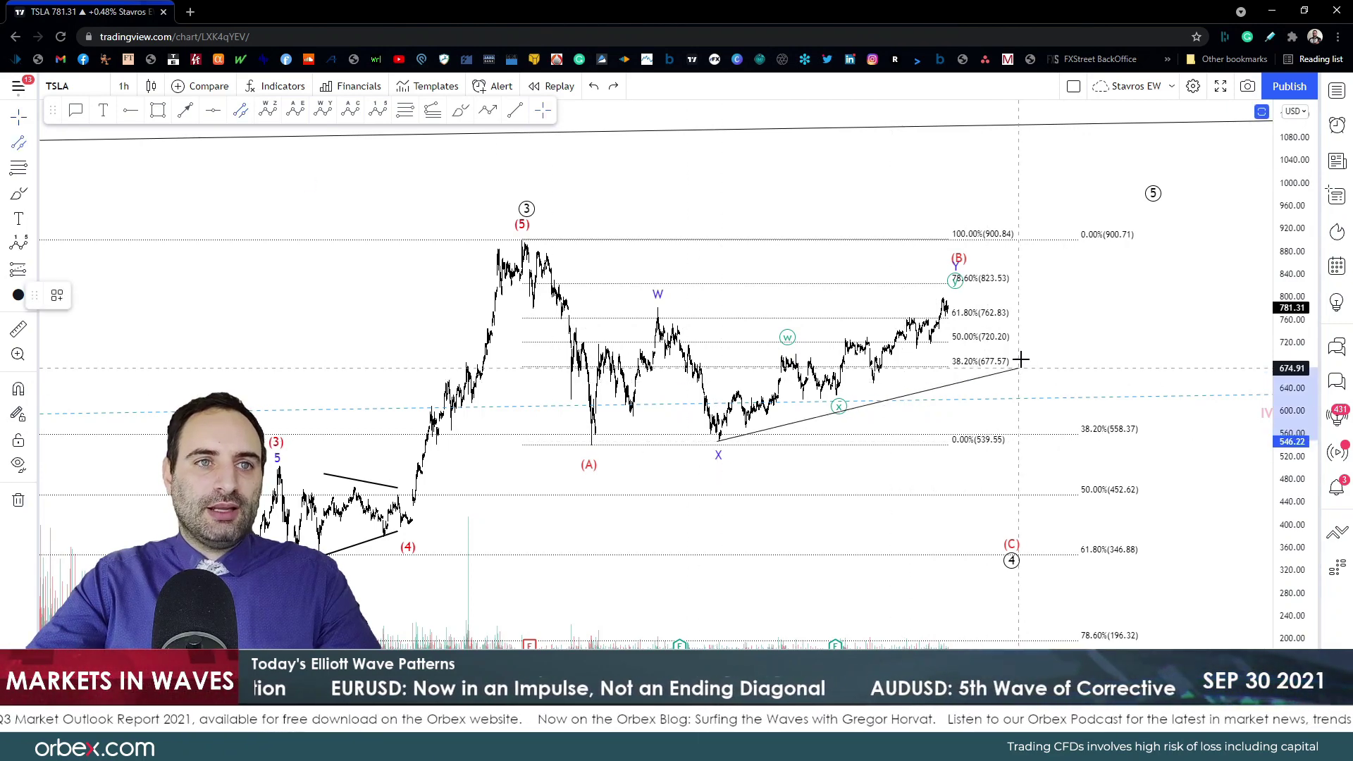
left_click(1050, 319)
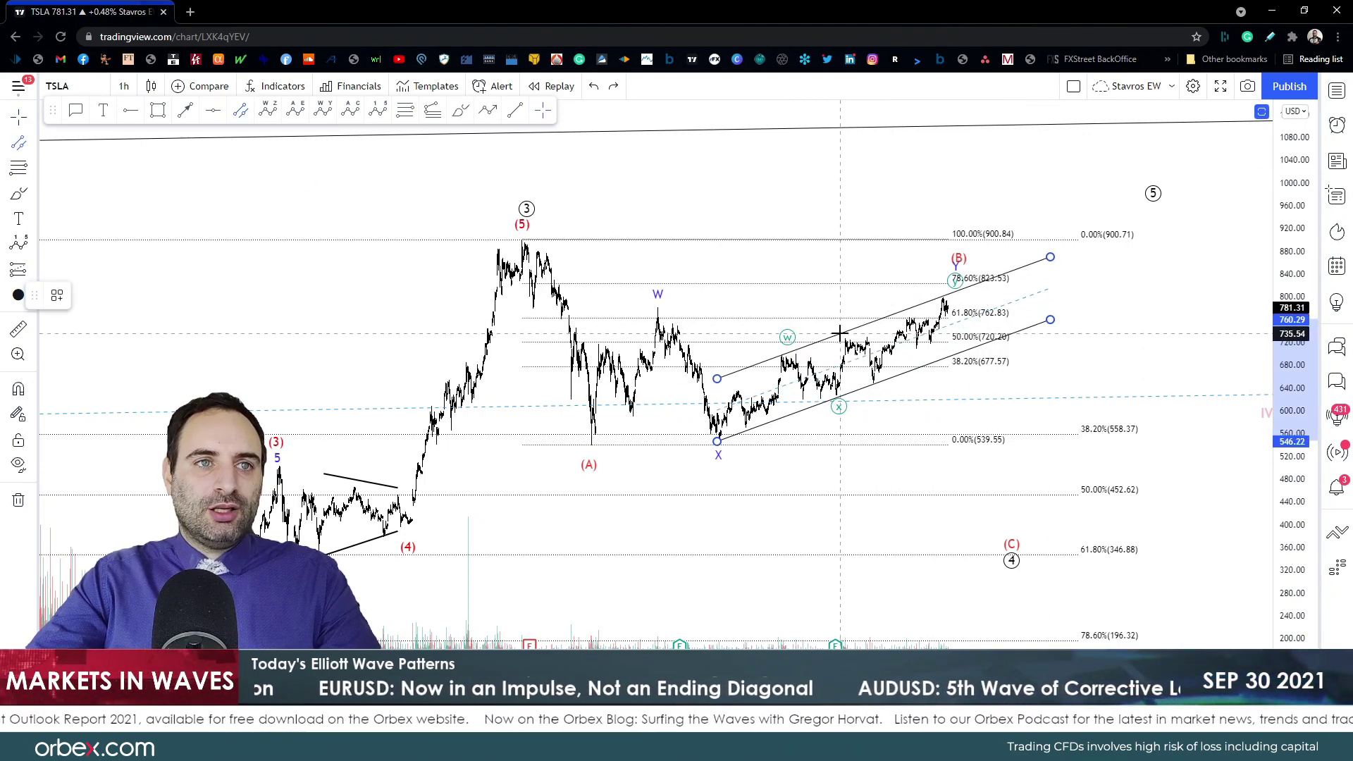
left_click(840, 331)
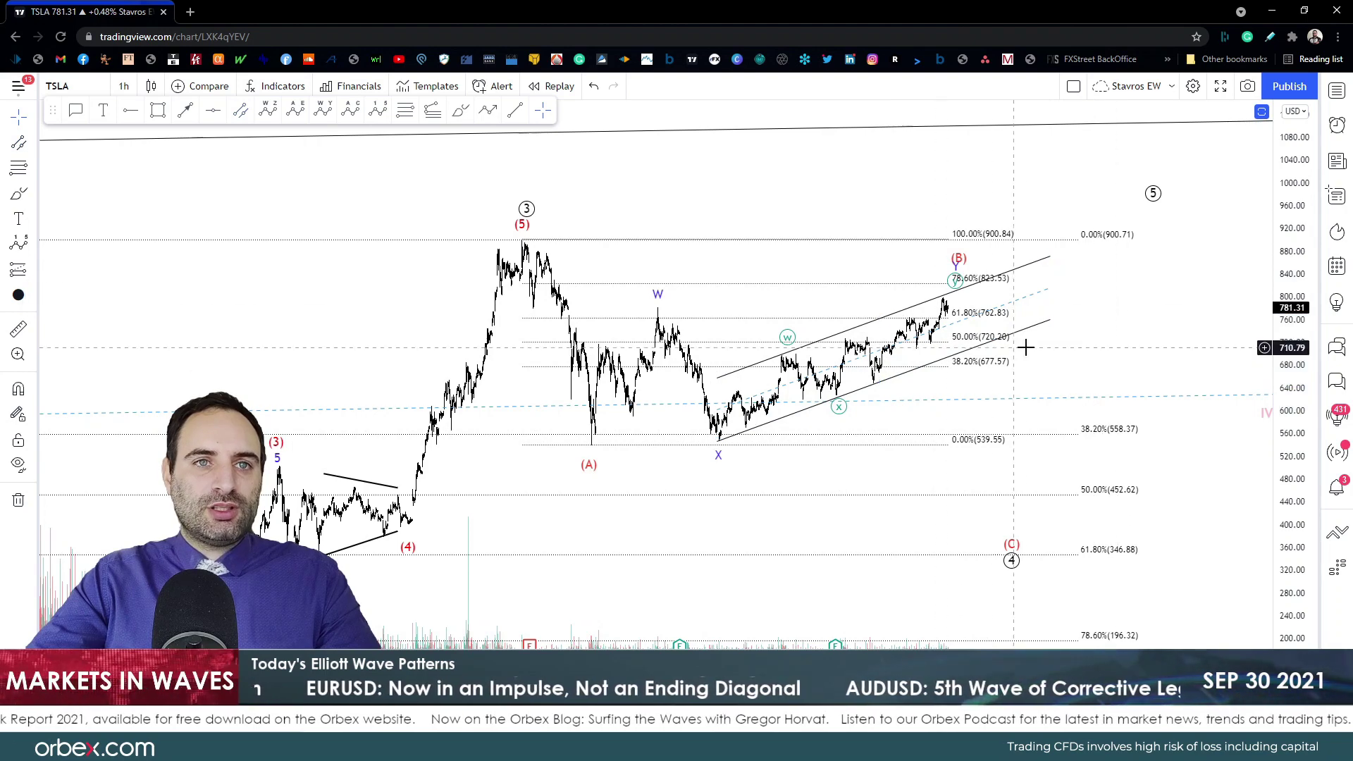
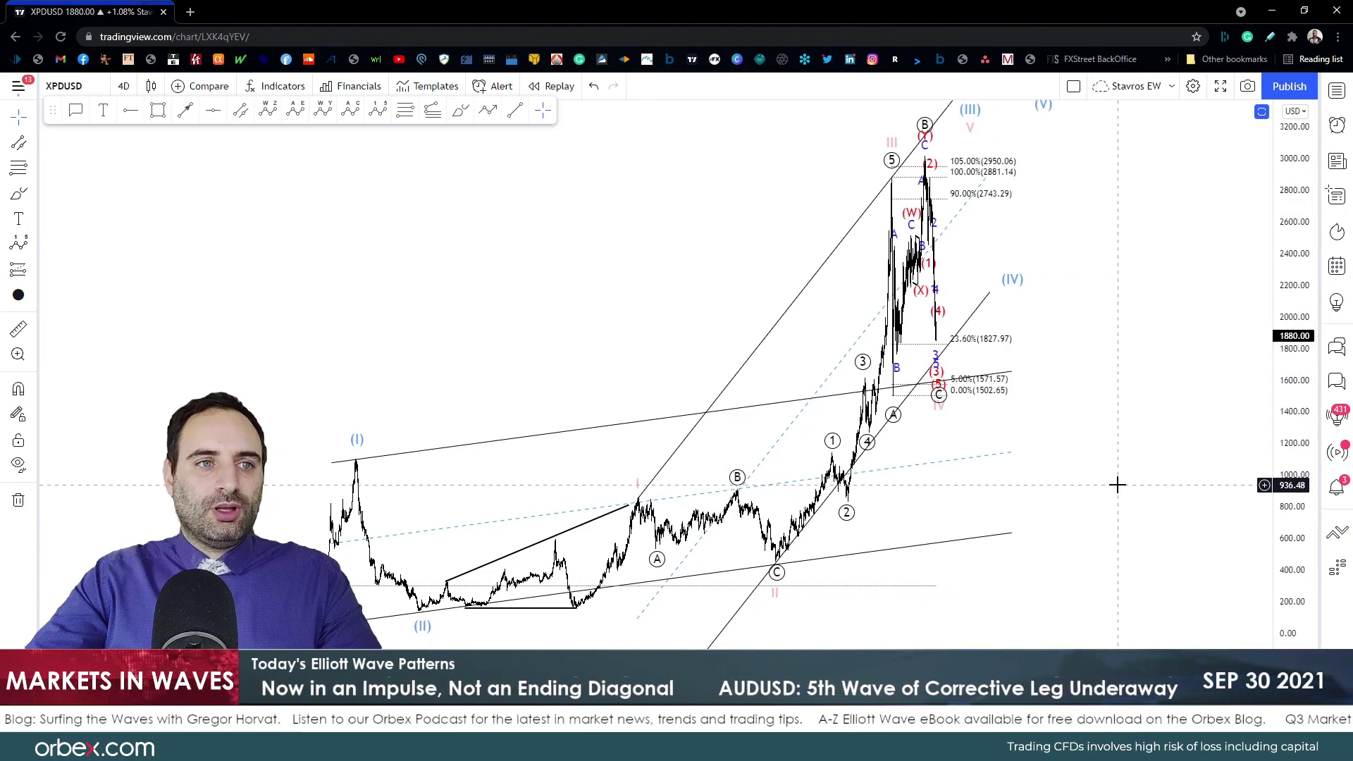
Step: Brush a peak over (I) down past (II), lines along the black wedge's upper and lower boundaries, and arcs around the I and II labels
left_click(460, 111)
mouse_move(281, 531)
left_mouse_down()
mouse_move(303, 500)
mouse_move(457, 641)
left_mouse_up()
left_click_drag(450, 578, 632, 512)
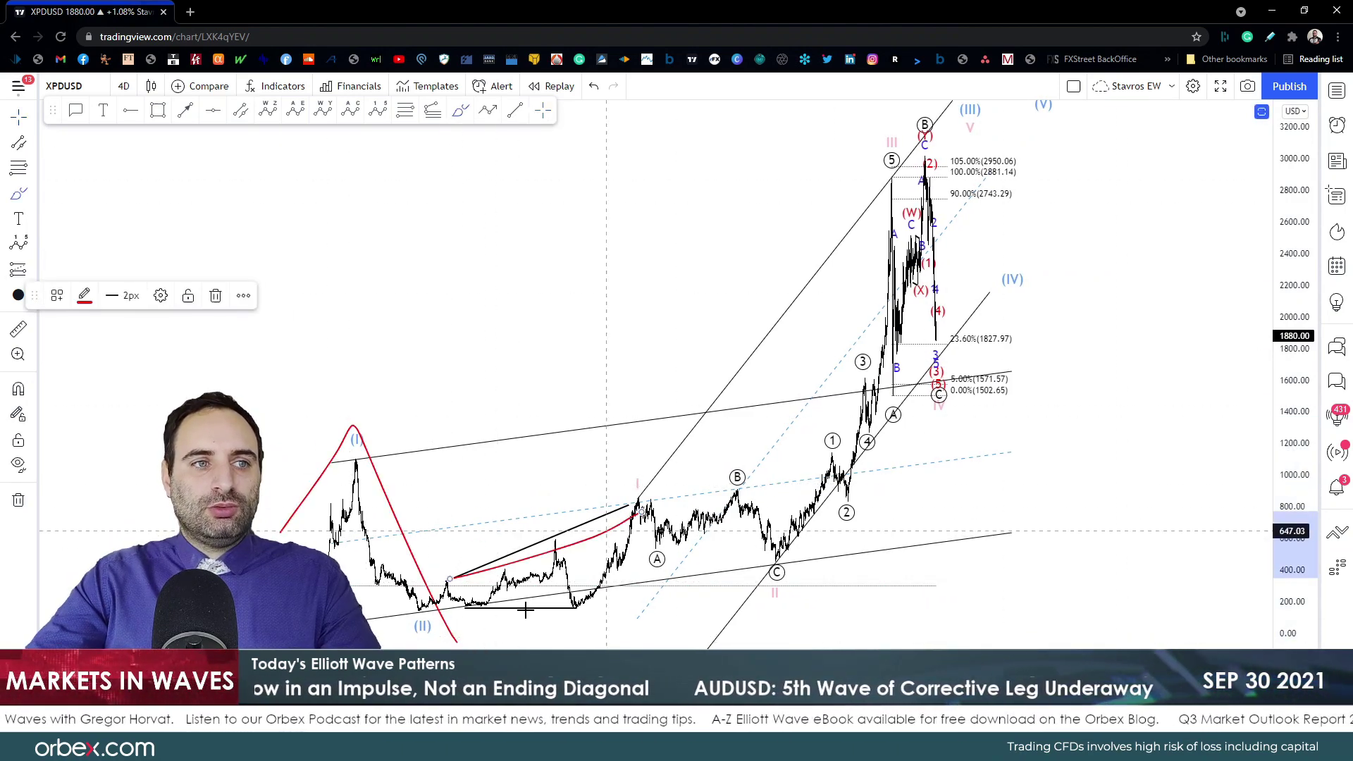
left_click_drag(484, 611, 634, 611)
left_click_drag(634, 472, 645, 470)
mouse_move(764, 581)
left_mouse_down()
mouse_move(780, 601)
mouse_move(802, 573)
mouse_move(787, 548)
left_mouse_up()
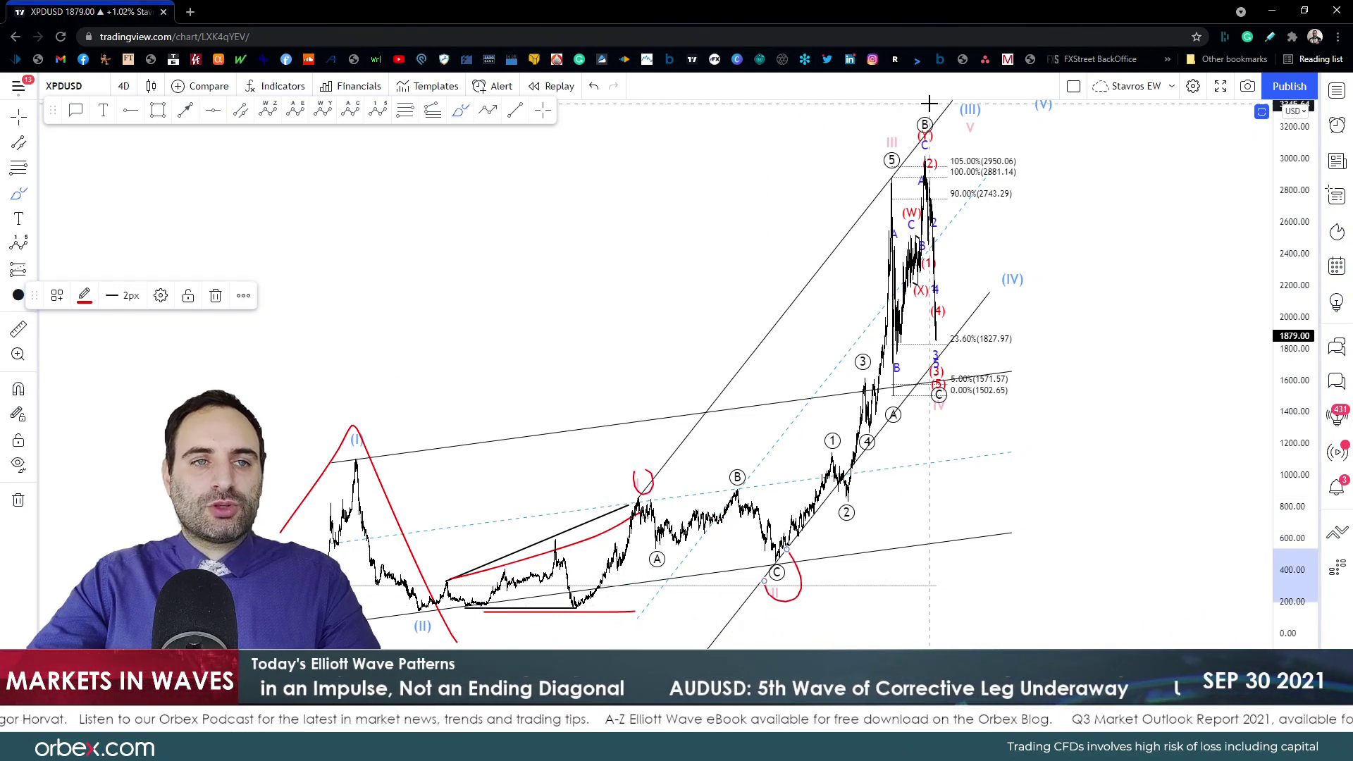
Step: Brush the advance from II to III, a ring around the circled 5 and the swing to circled B, and undo all the sketches
mouse_move(786, 553)
left_mouse_down()
mouse_move(845, 486)
mouse_move(904, 191)
mouse_move(886, 197)
mouse_move(904, 317)
mouse_move(927, 169)
mouse_move(888, 137)
mouse_move(877, 167)
mouse_move(873, 151)
mouse_move(887, 307)
left_mouse_up()
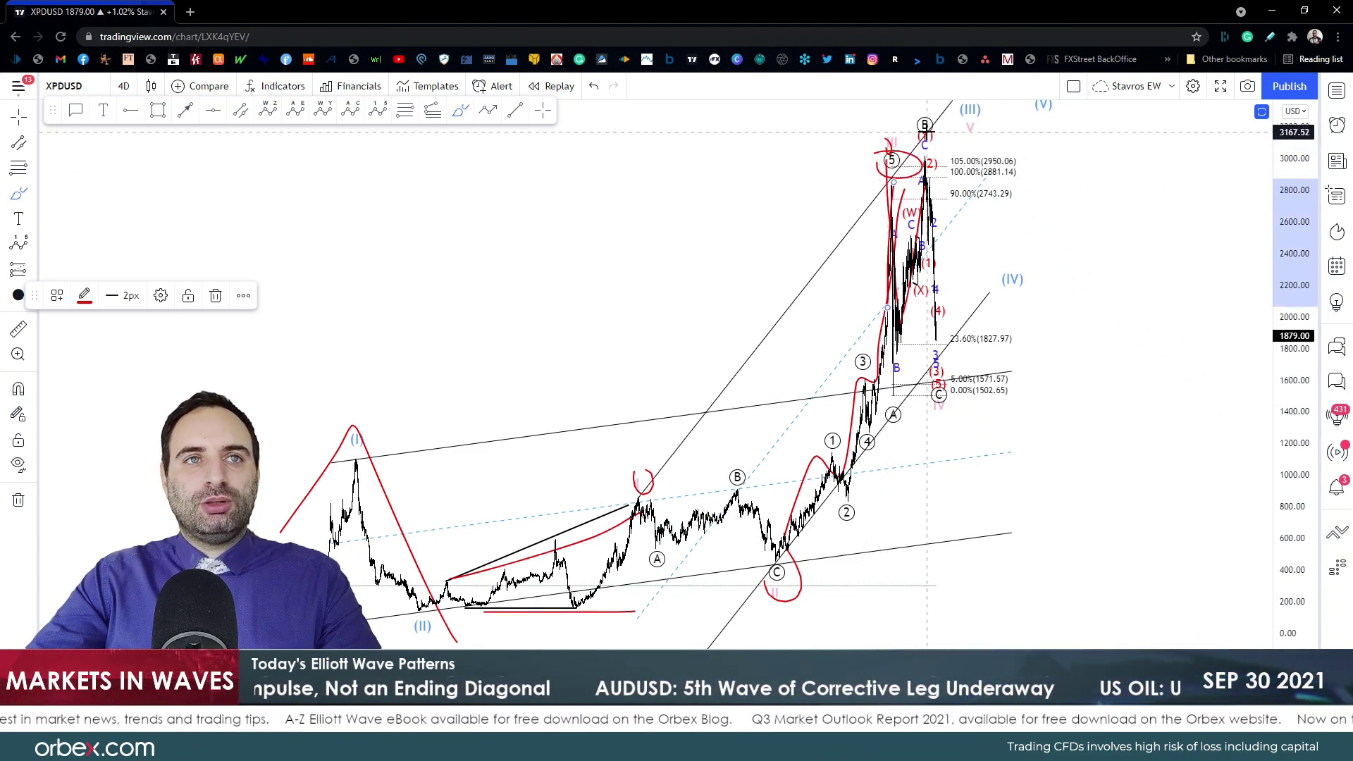
mouse_move(968, 115)
left_mouse_down()
mouse_move(923, 136)
mouse_move(943, 150)
mouse_move(928, 210)
mouse_move(939, 353)
mouse_move(976, 296)
mouse_move(996, 381)
left_mouse_up()
key("ctrl+z")
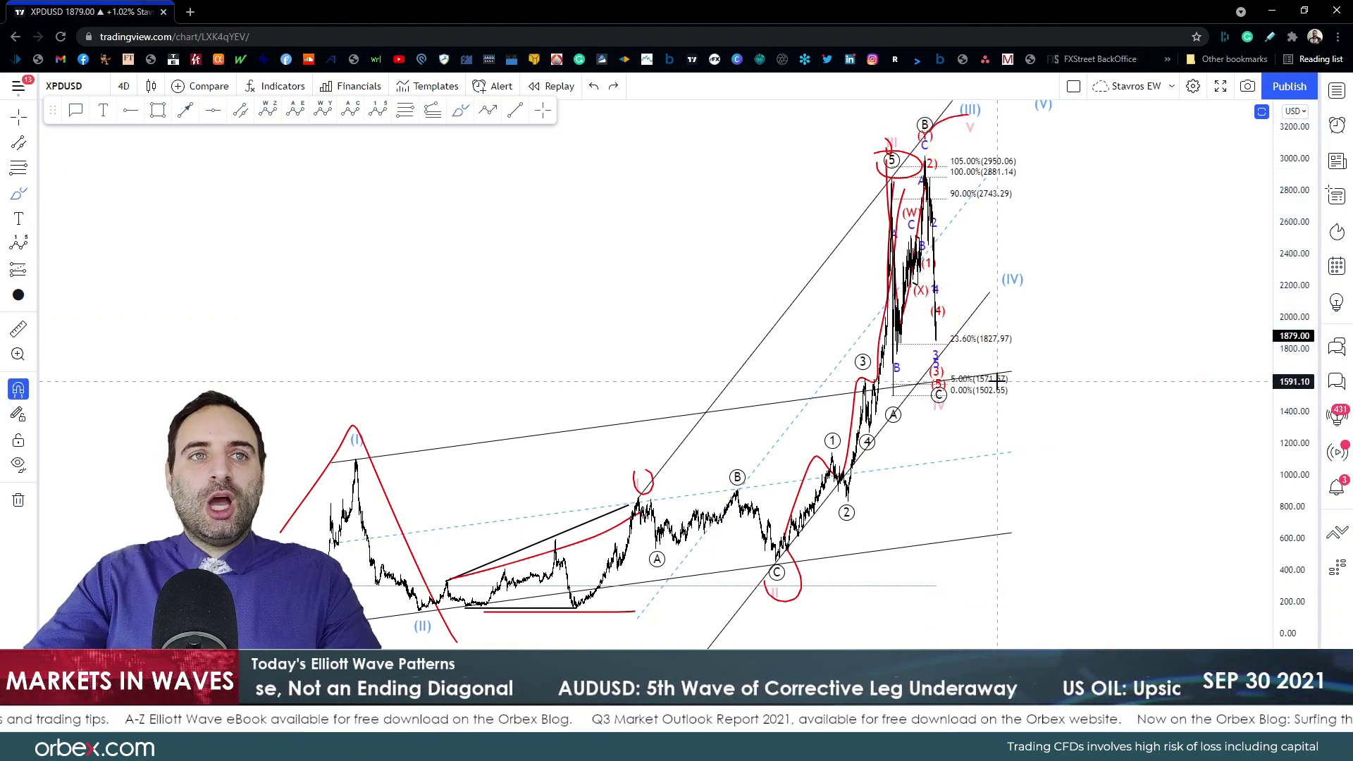
key("ctrl+z")
key("ctrl+z")
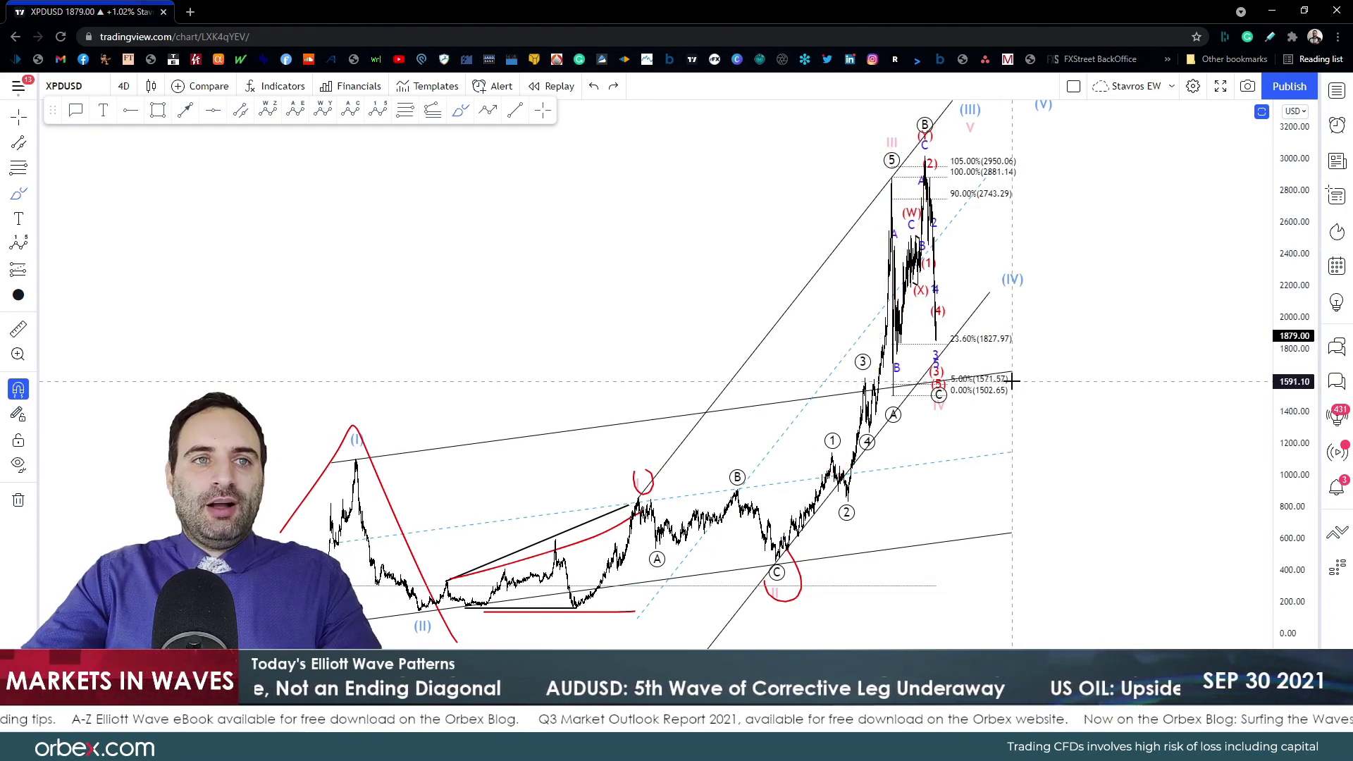
key("ctrl+z")
left_click_drag(893, 177, 903, 343)
key("ctrl+z")
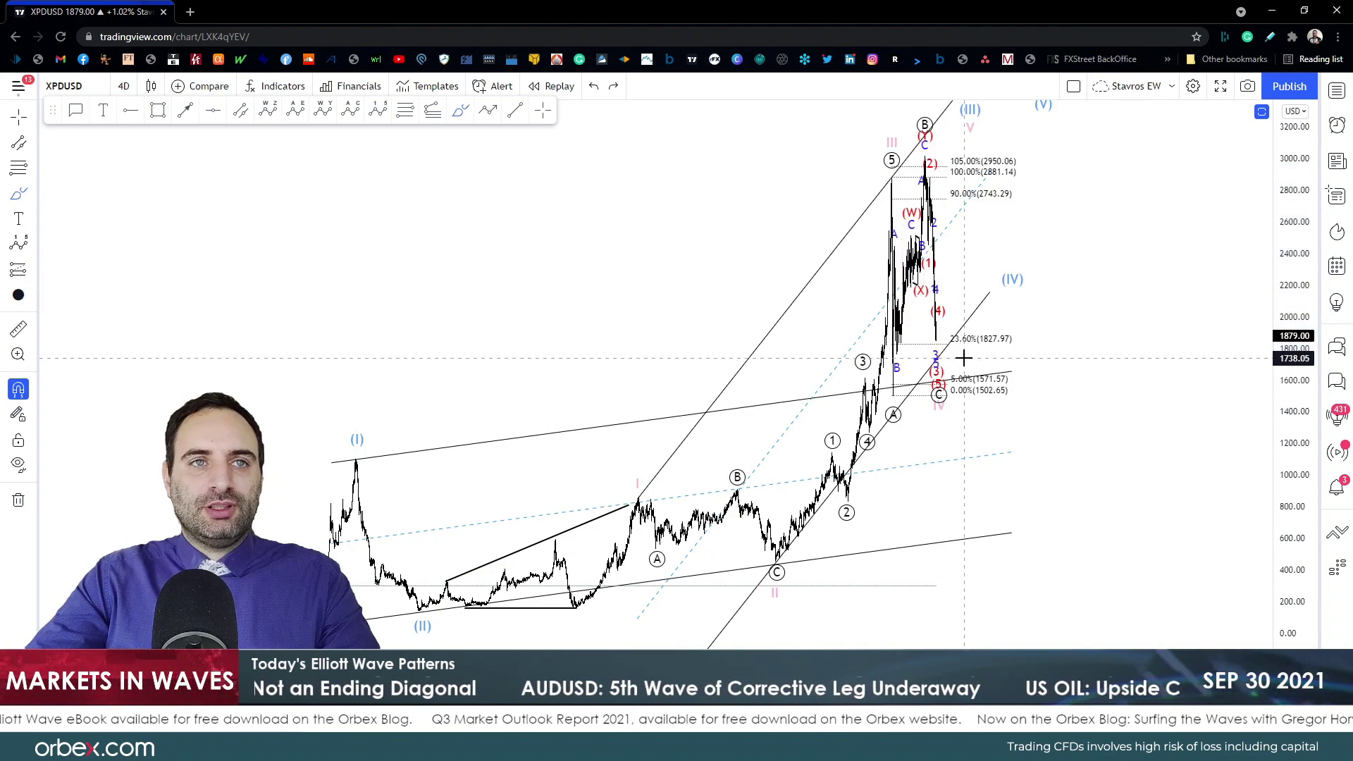
Step: Brush a ring around the corrective rise from the blue B low up to the circled B high
scroll(901, 362, "up", 5)
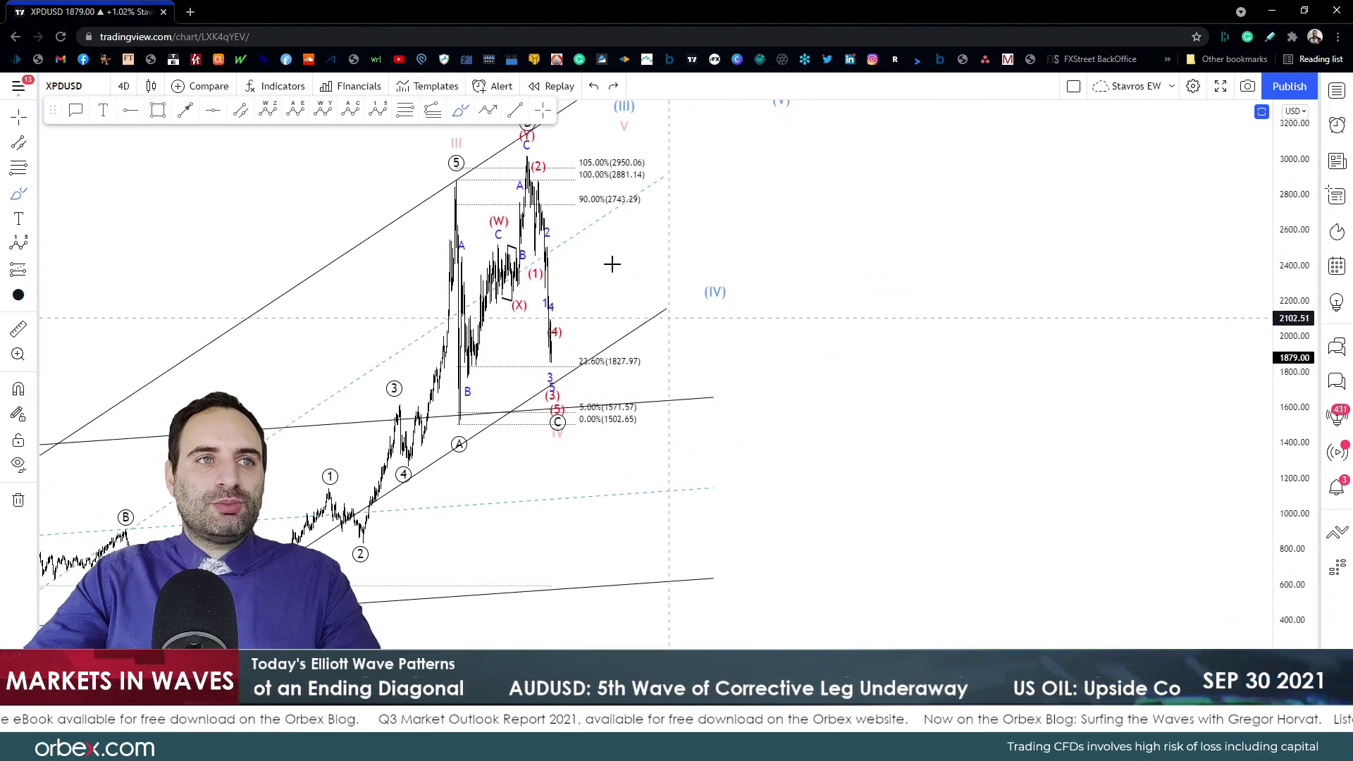
mouse_move(489, 219)
left_mouse_down()
mouse_move(473, 366)
mouse_move(546, 211)
mouse_move(484, 197)
mouse_move(486, 223)
left_mouse_up()
scroll(960, 374, "down", 4)
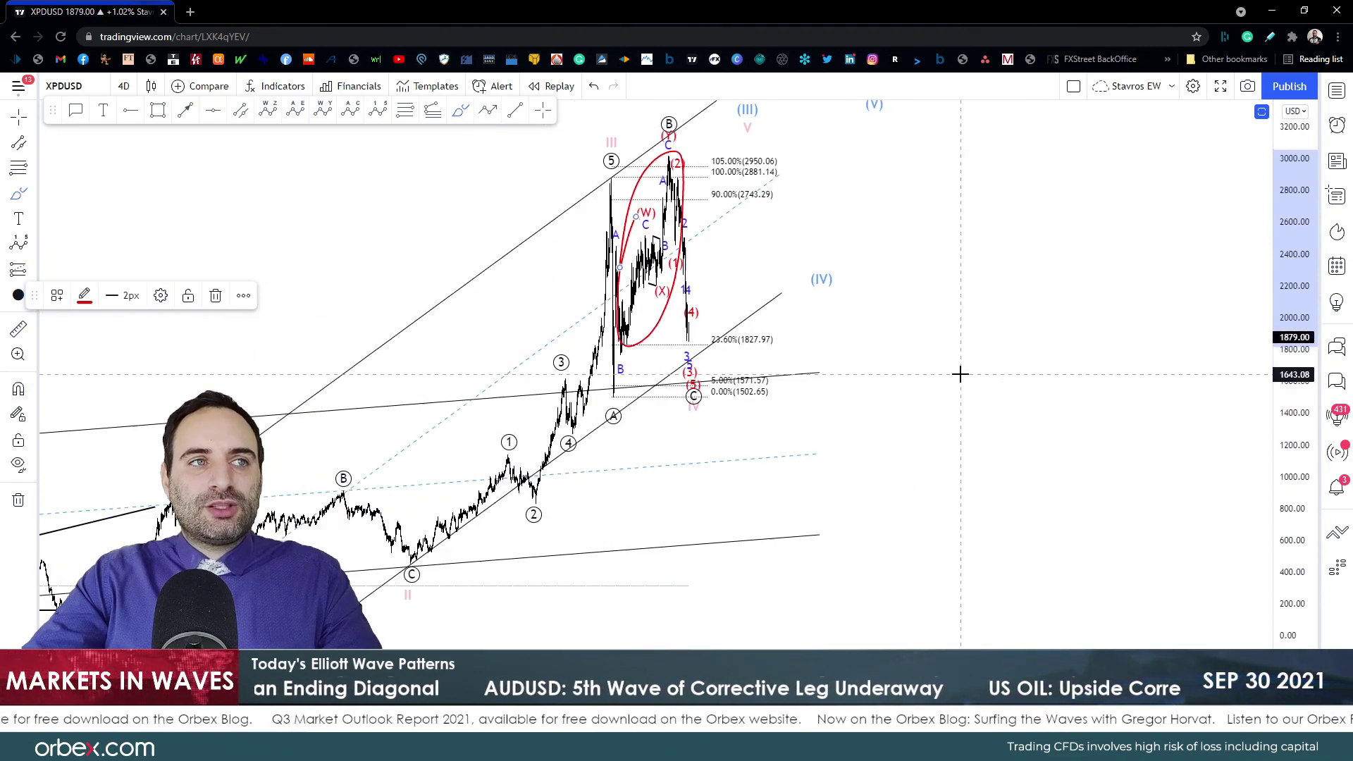
scroll(1063, 384, "up", 2)
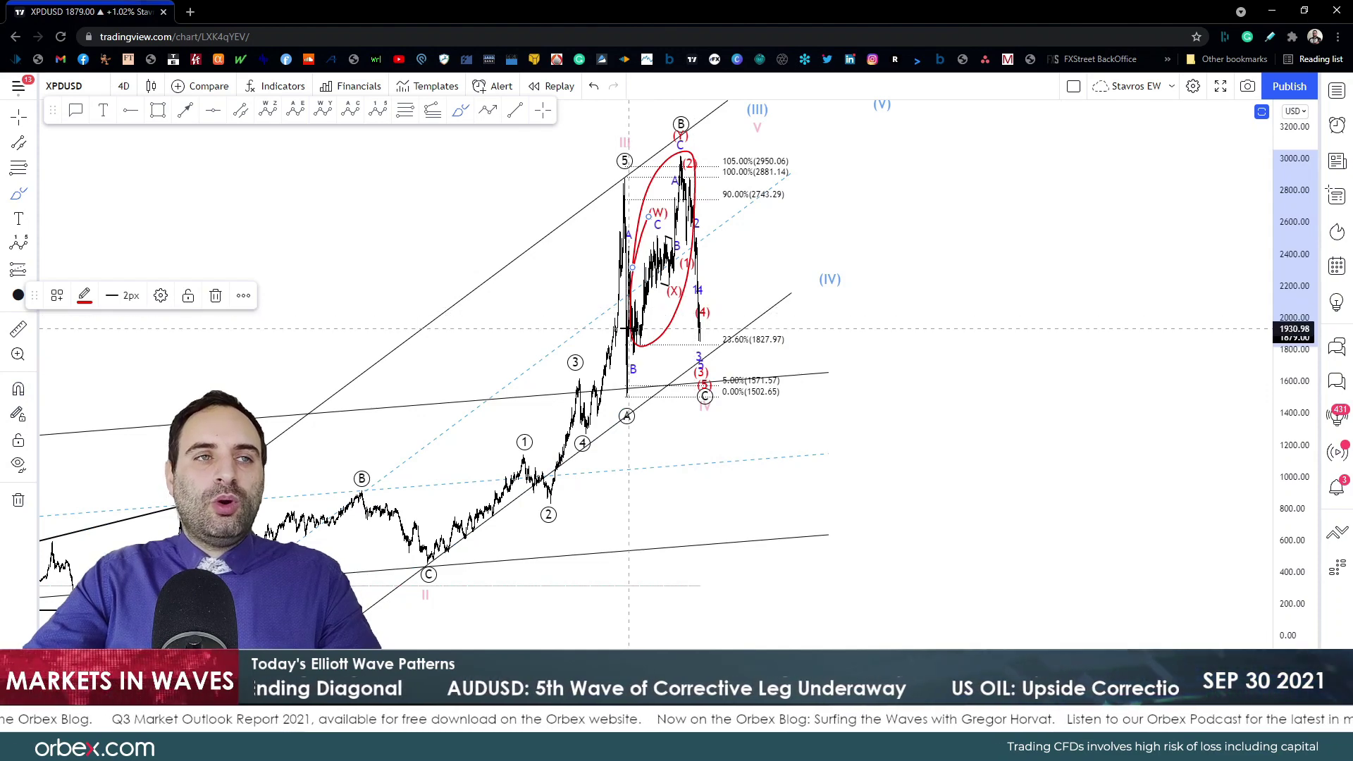
Step: Brush an arc and a horizontal line at circled B and the (W)-(X)-(Y) zigzag below it, and undo all the sketches
left_click_drag(684, 130, 663, 139)
left_click_drag(672, 130, 724, 129)
left_click_drag(618, 364, 683, 164)
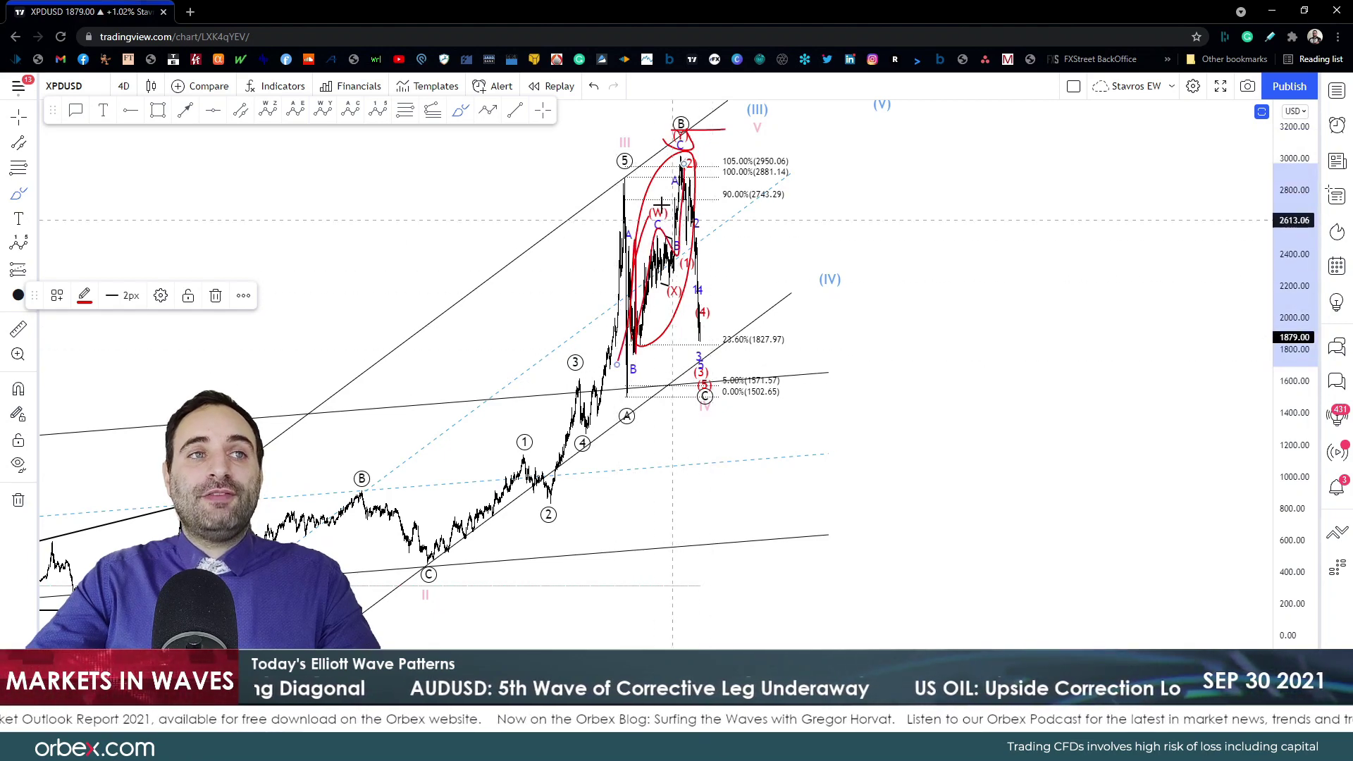
mouse_move(633, 354)
left_mouse_down()
mouse_move(637, 282)
mouse_move(670, 290)
mouse_move(682, 181)
left_mouse_up()
key("ctrl+z")
key("ctrl+z")
key("ctrl+z")
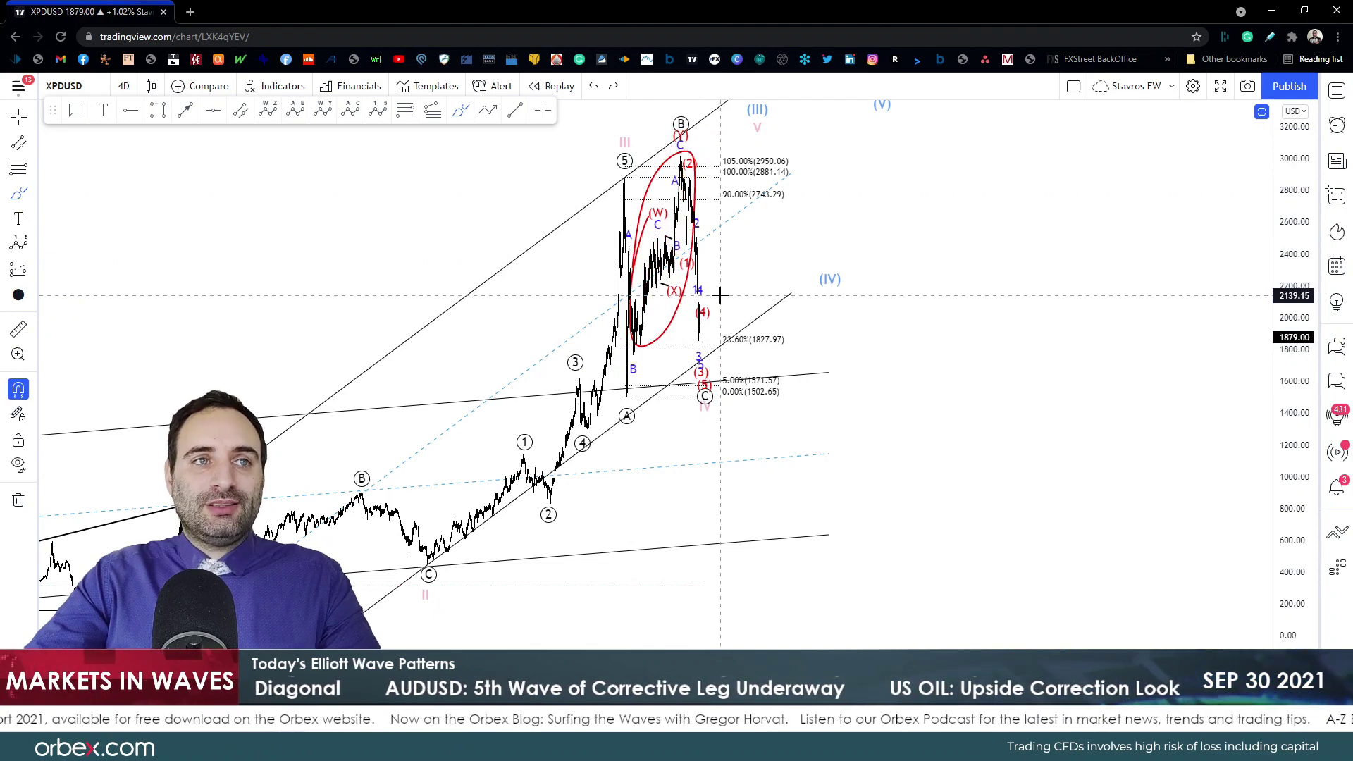
key("ctrl+z")
key("ctrl+z")
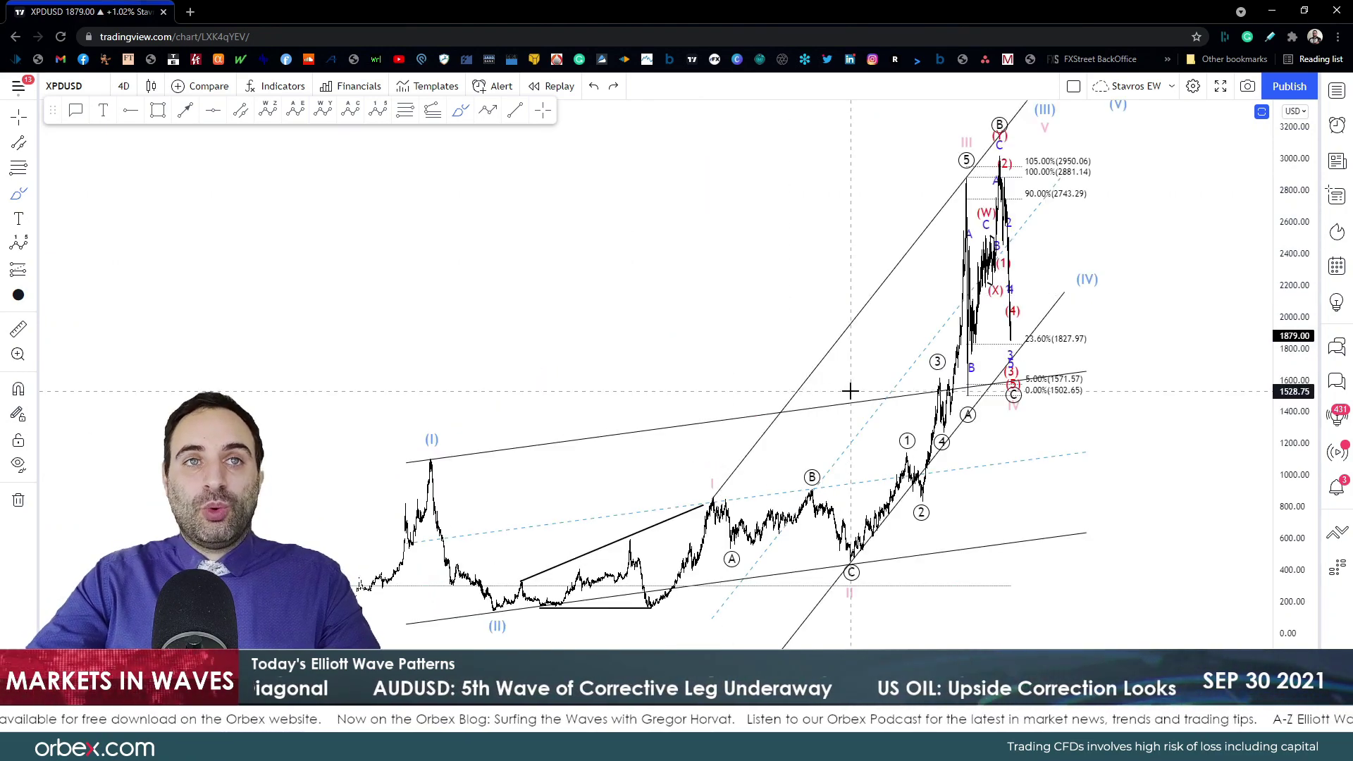
Step: Examine the XPDUSD wave count from (I) through II and III to the circled A-B-C correction
scroll(847, 397, "up", 3)
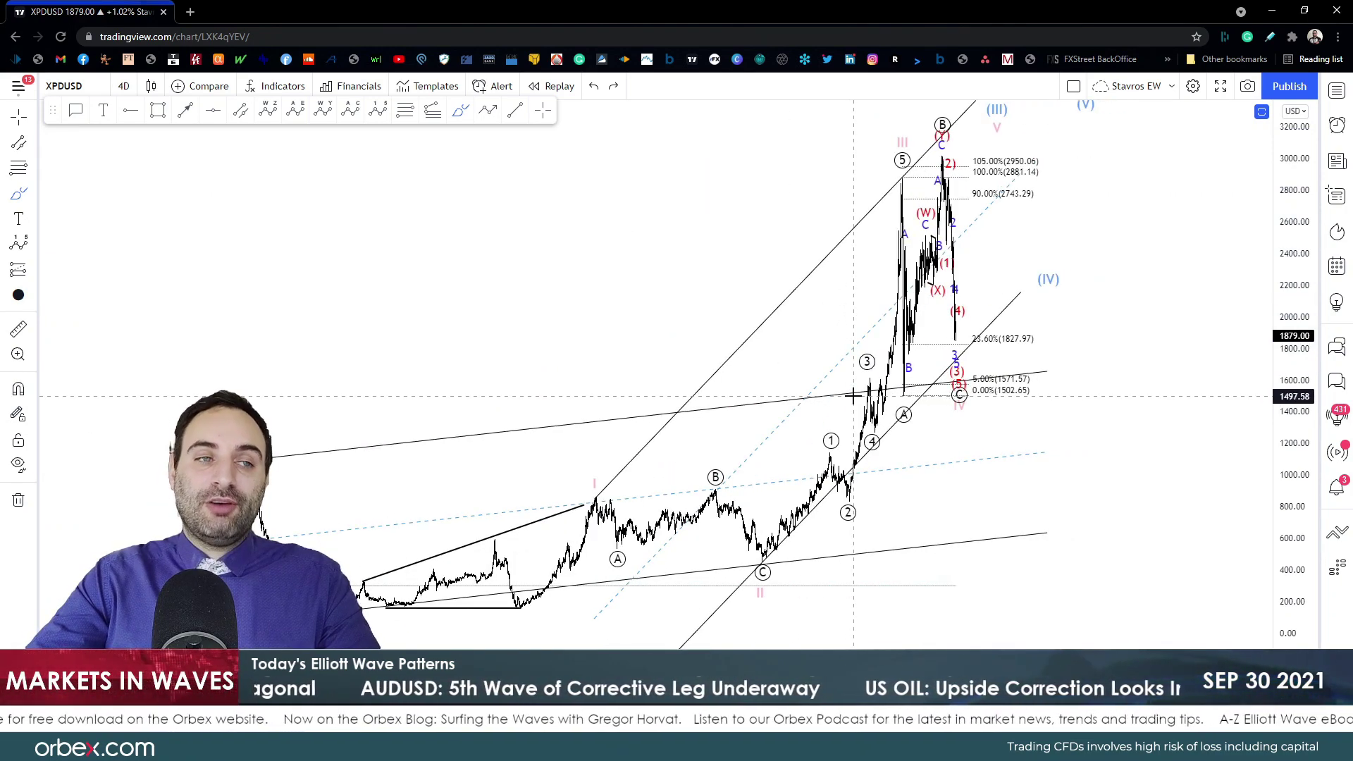
left_click(538, 114)
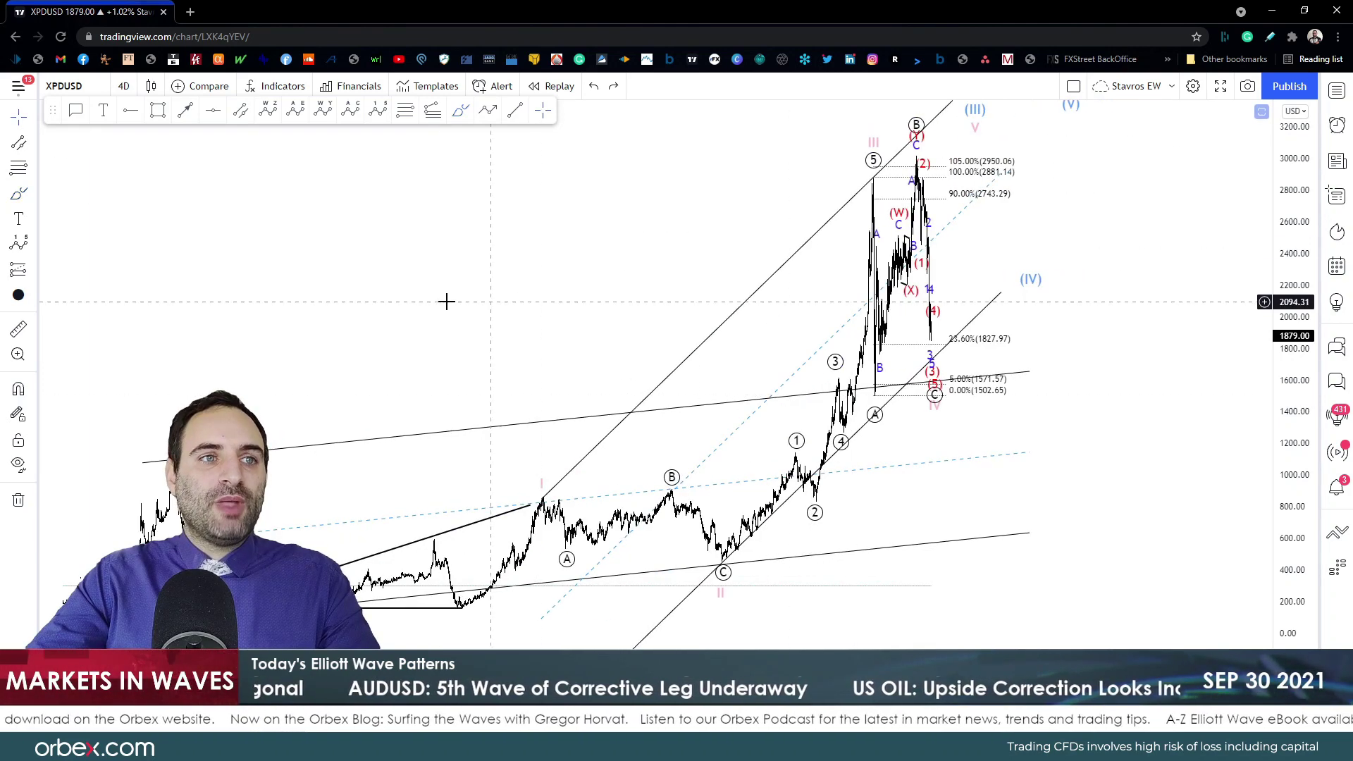
left_click_drag(472, 302, 687, 282)
scroll(689, 284, "up", 4)
scroll(697, 317, "down", 3)
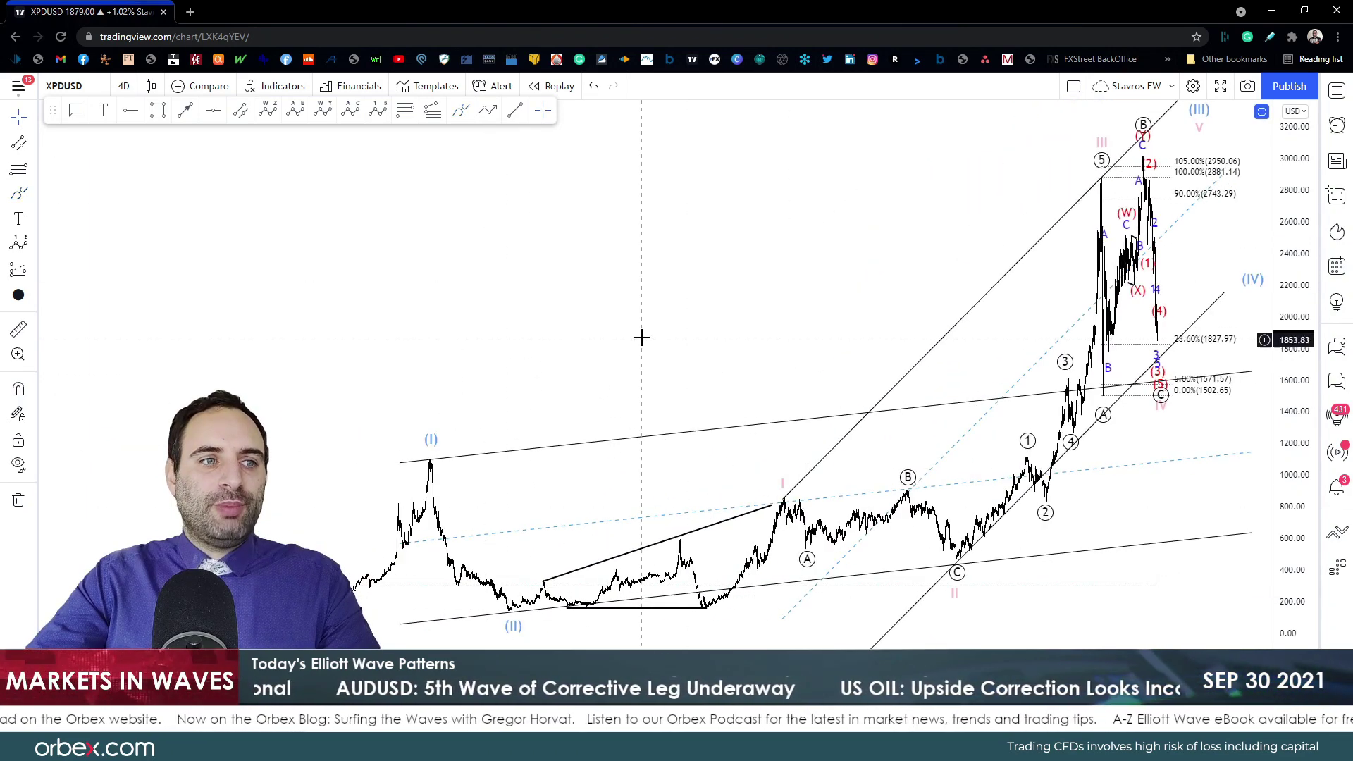
scroll(574, 441, "up", 4)
left_click_drag(563, 302, 783, 304)
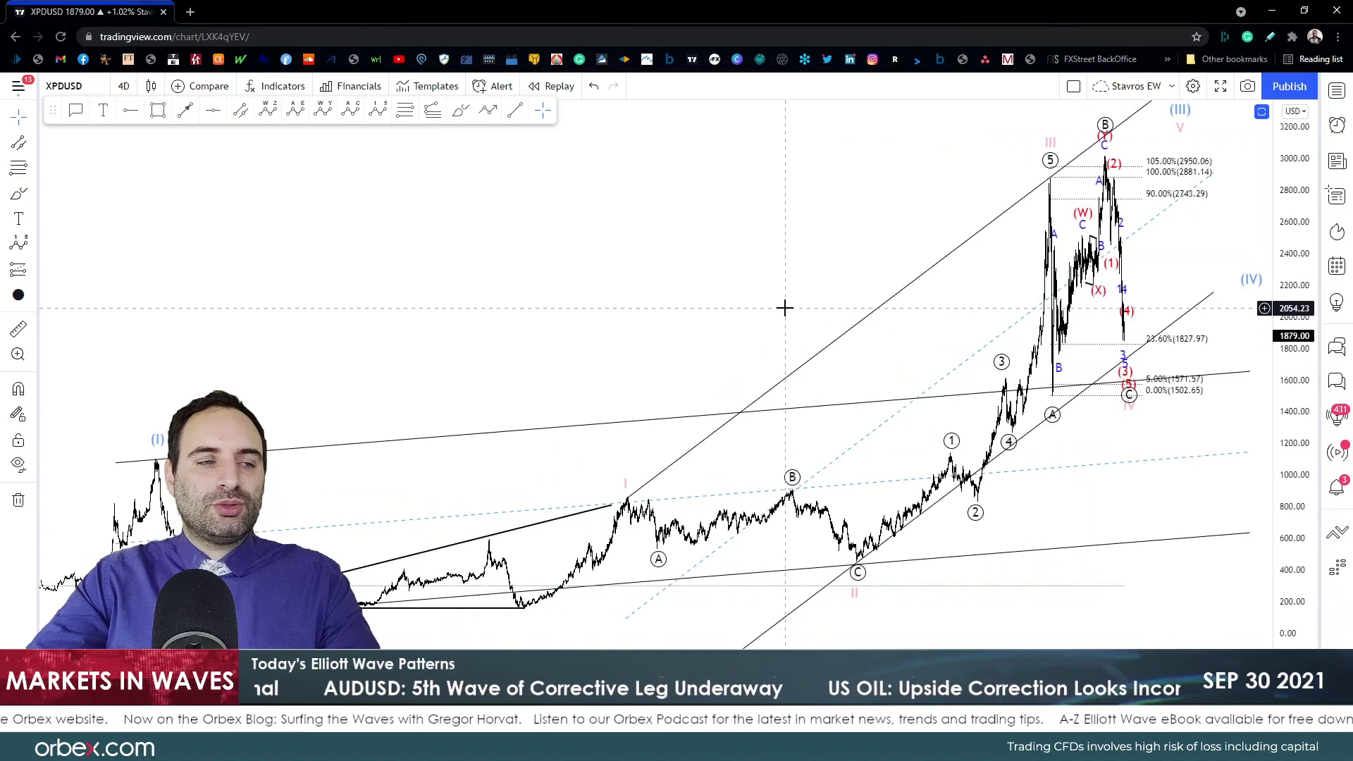
scroll(787, 323, "up", 5)
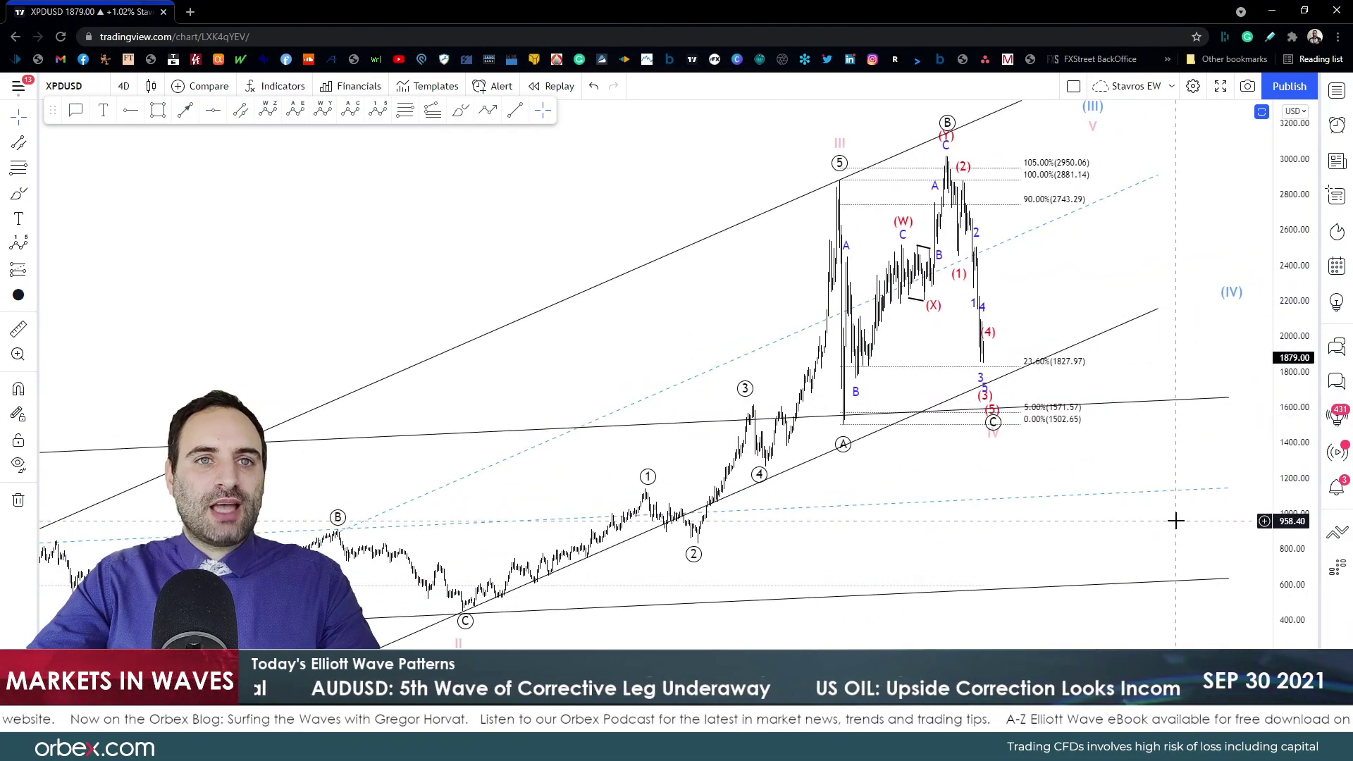
scroll(1108, 505, "up", 2)
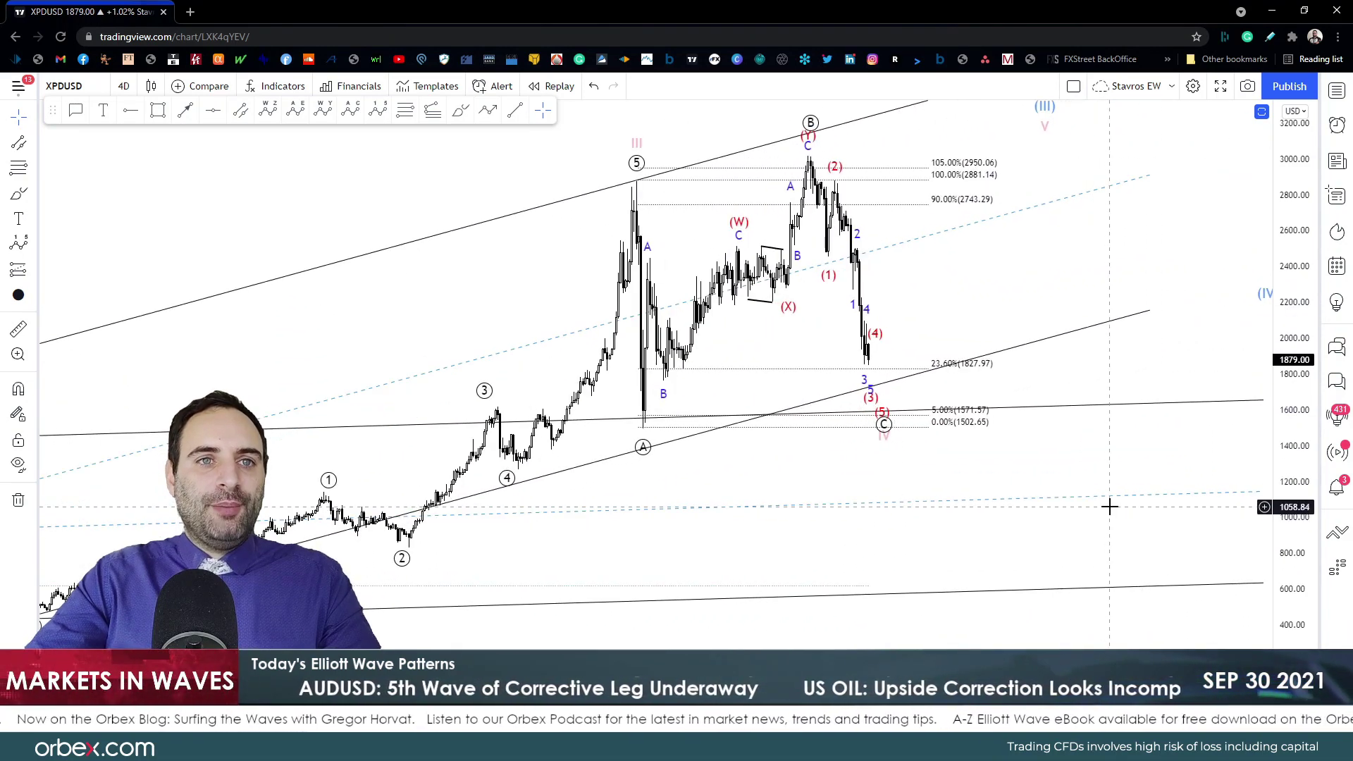
scroll(1049, 479, "down", 1)
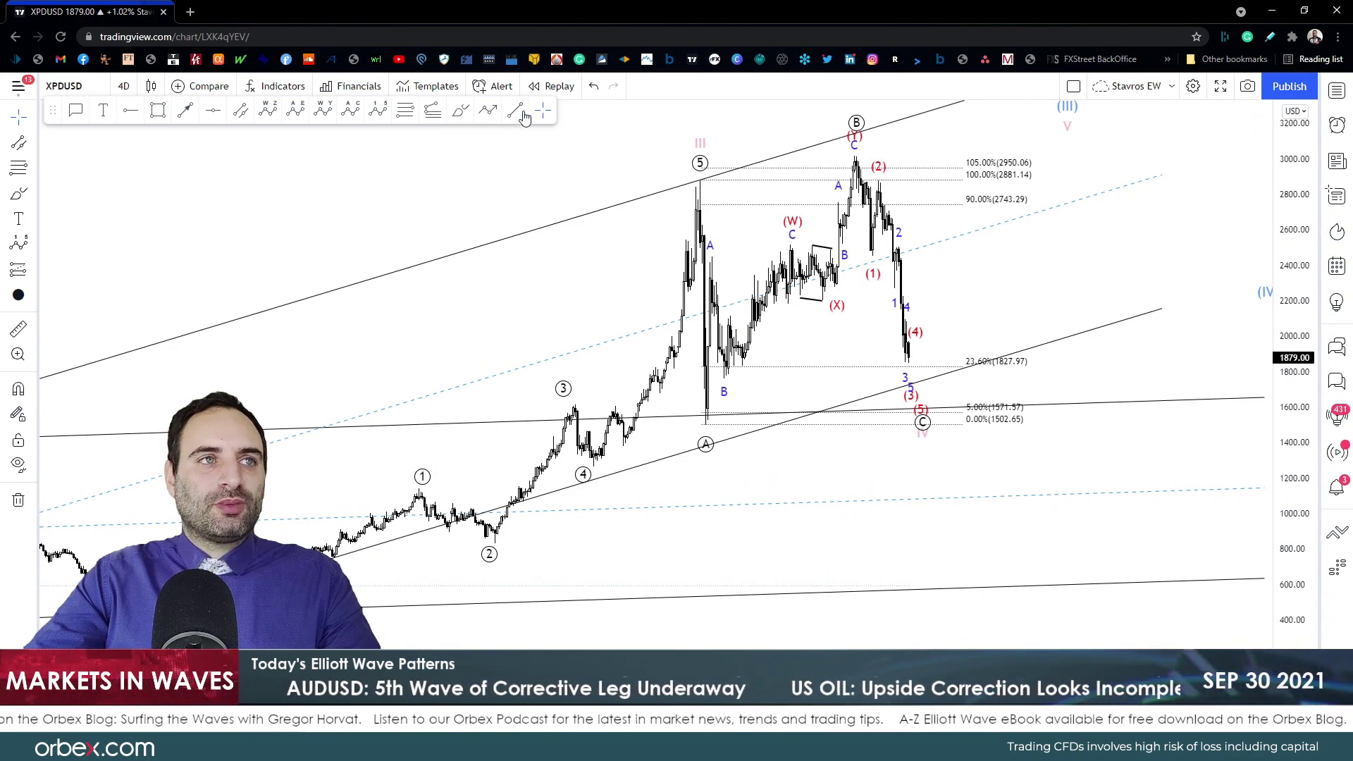
Step: Brush the five-wave decline from circled B through (1), (2), (3) and (4) to (5), with a ring around circled C
left_click(461, 111)
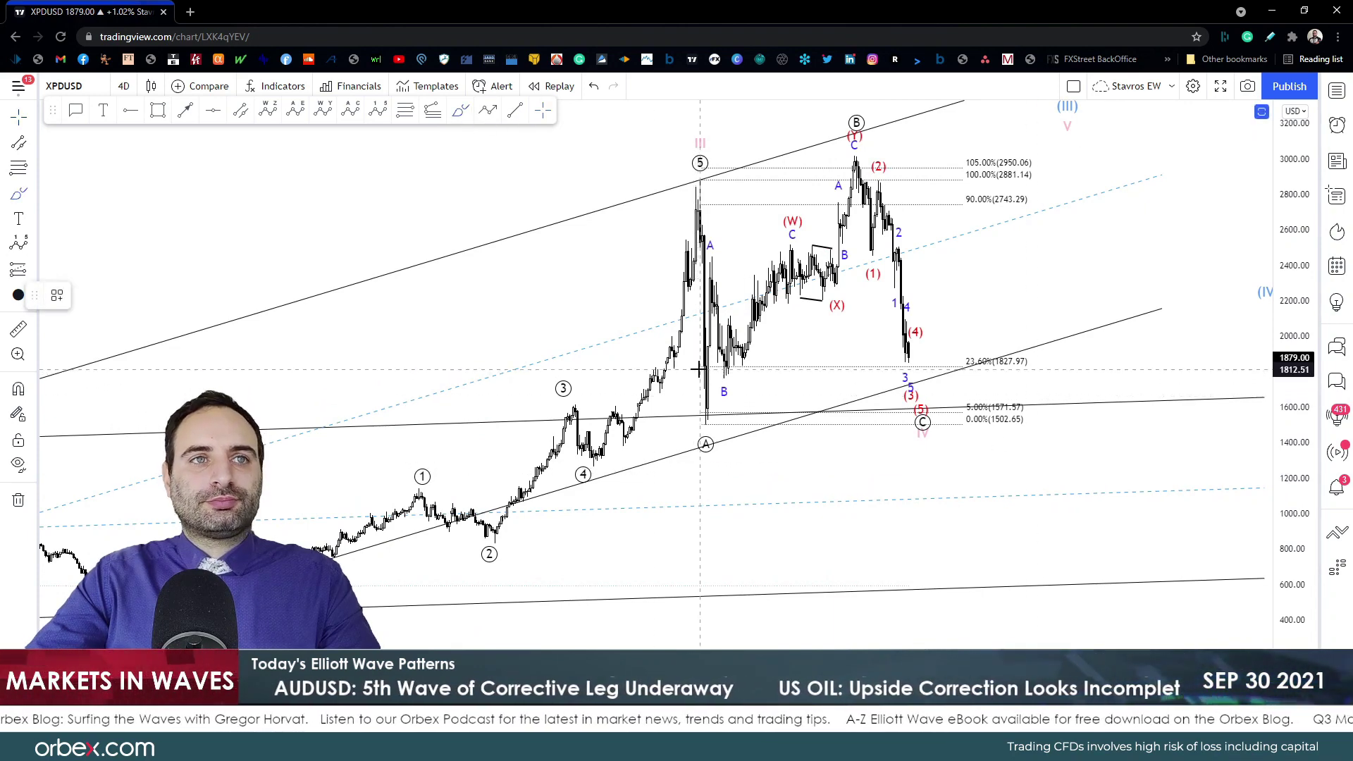
mouse_move(844, 161)
left_mouse_down()
mouse_move(867, 156)
mouse_move(871, 250)
mouse_move(881, 189)
mouse_move(909, 384)
mouse_move(917, 338)
mouse_move(931, 409)
mouse_move(919, 428)
mouse_move(937, 409)
left_mouse_up()
key("ctrl+z")
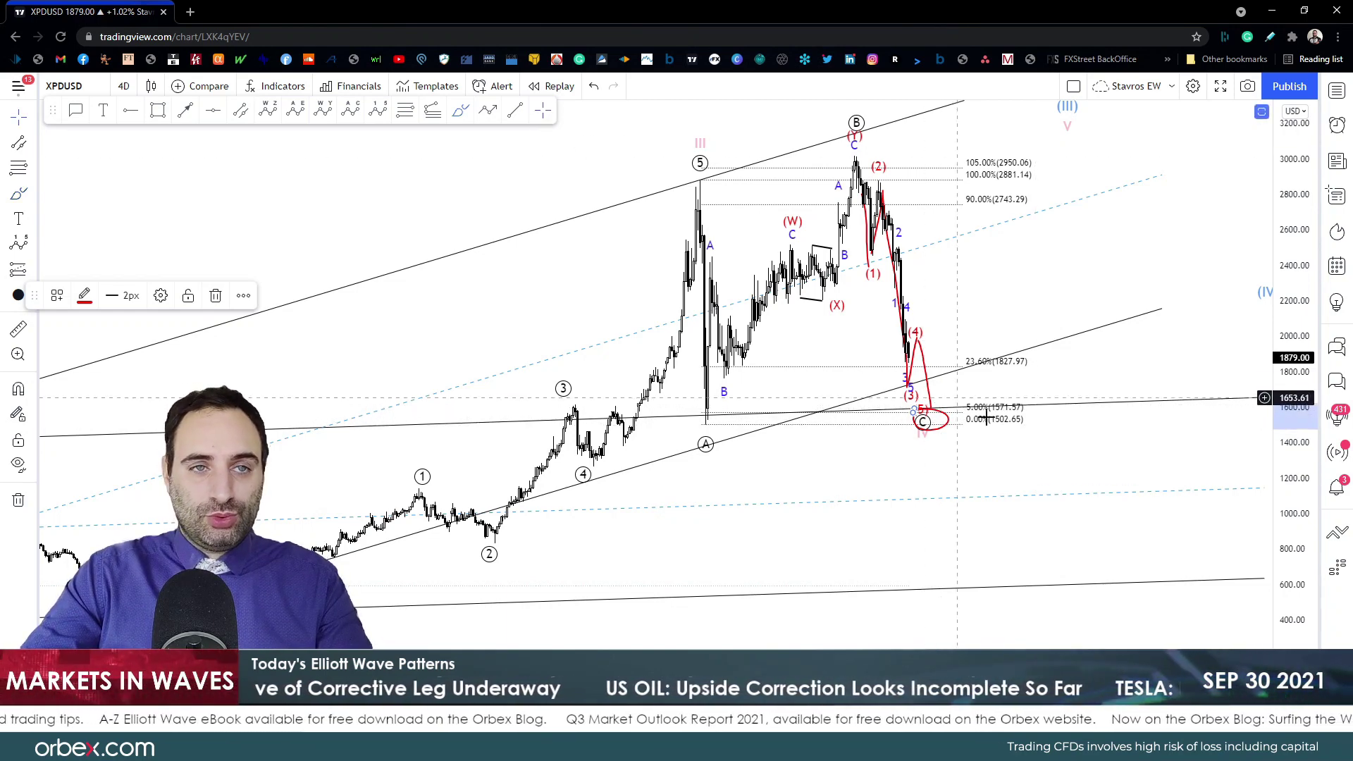
Step: Try to enable the -0.05 level on the Fib retracement, and undo the brushed decline
double_click(961, 425)
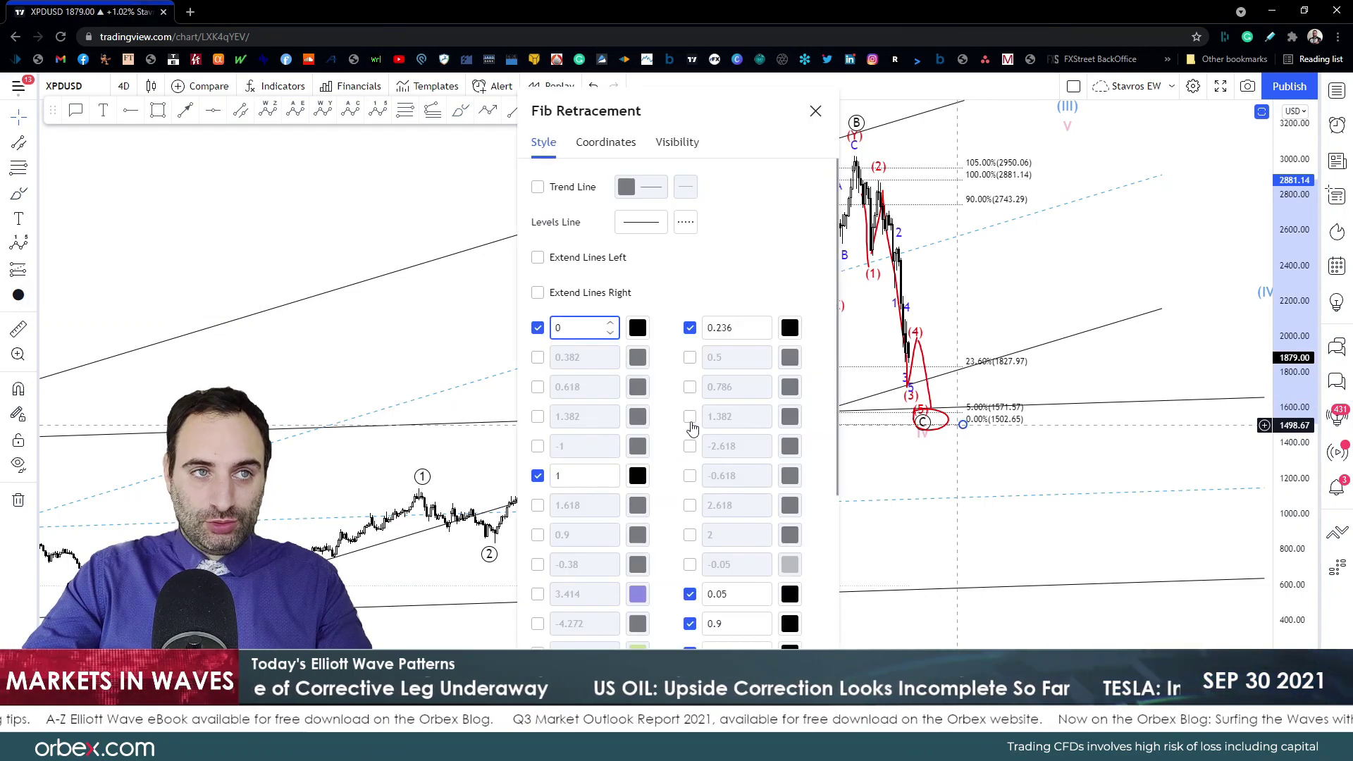
scroll(701, 451, "down", 1)
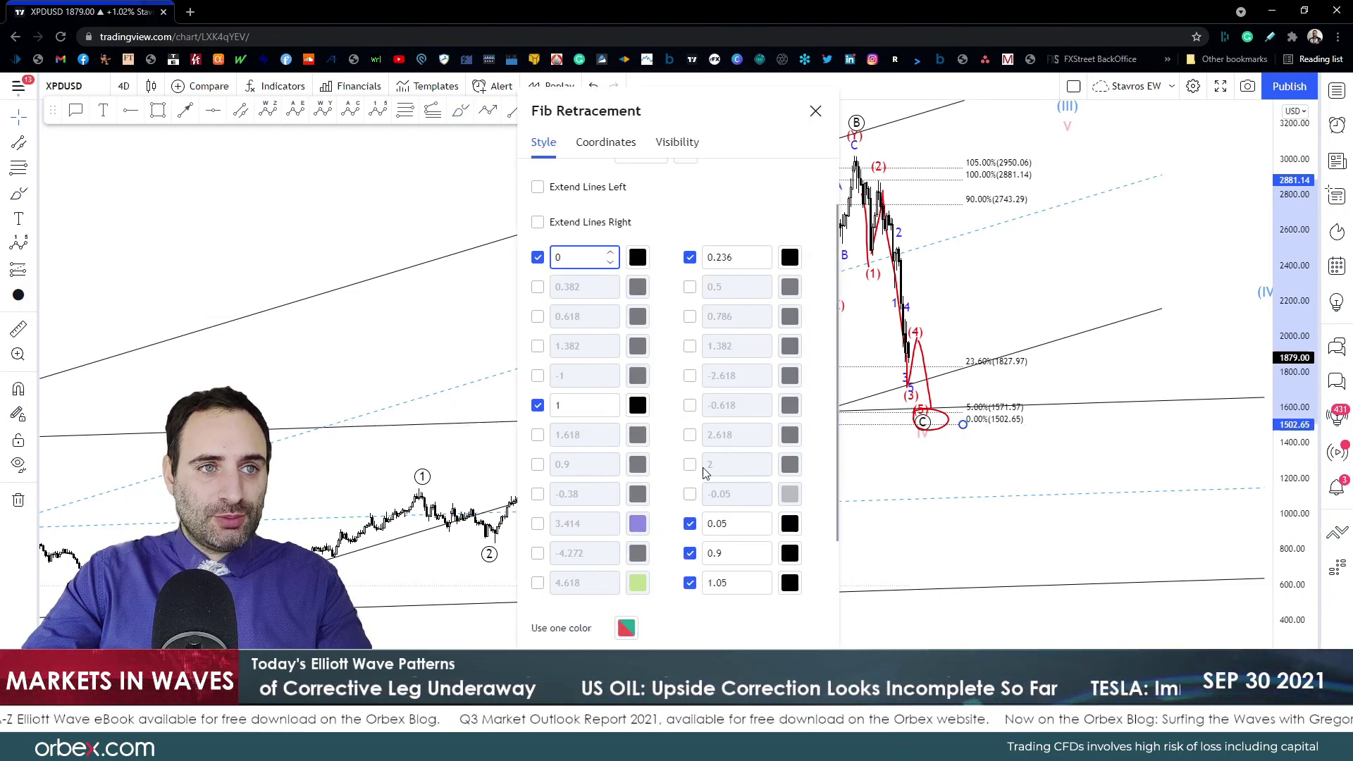
left_click(690, 495)
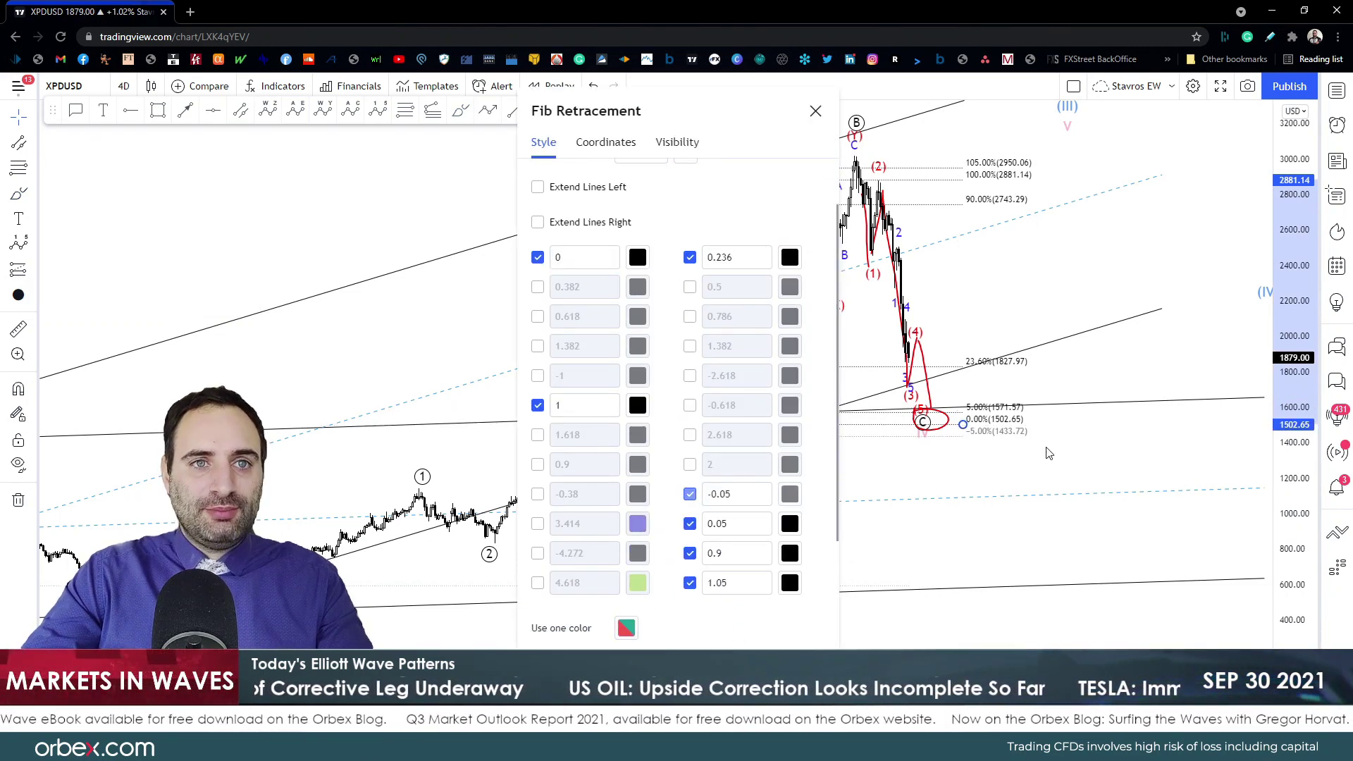
key("Escape")
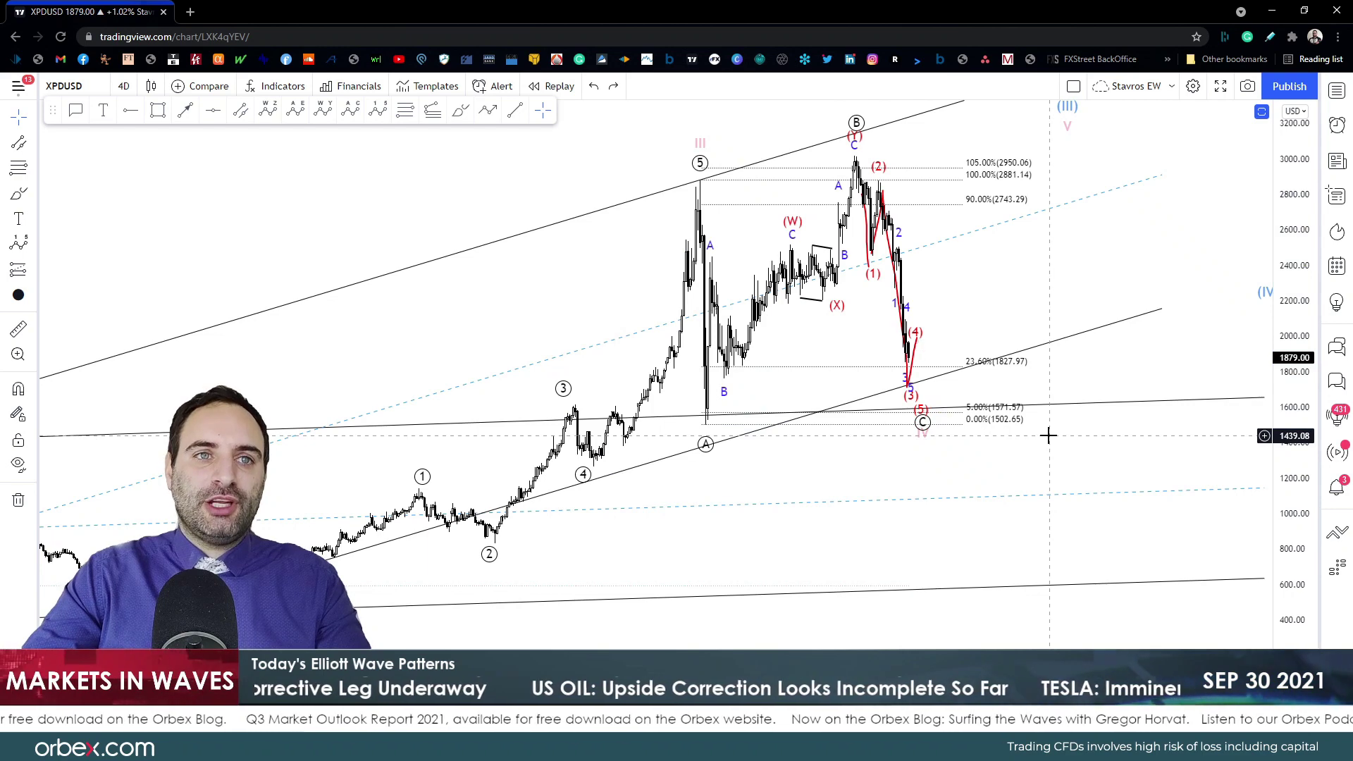
key("ctrl+z")
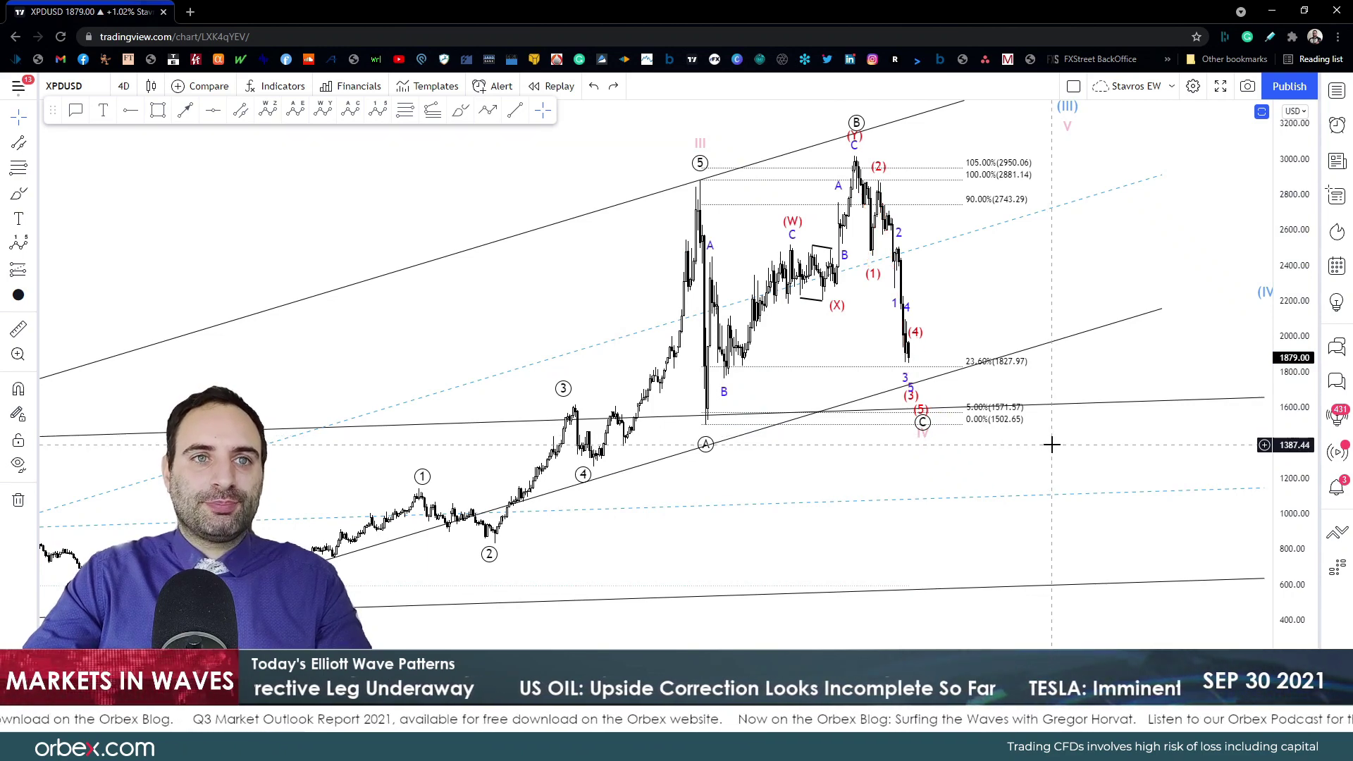
Step: Brush a stepped decline from the current price to the 5.00% level at 1571.57 and a ring around the circled A low
scroll(1051, 444, "down", 5)
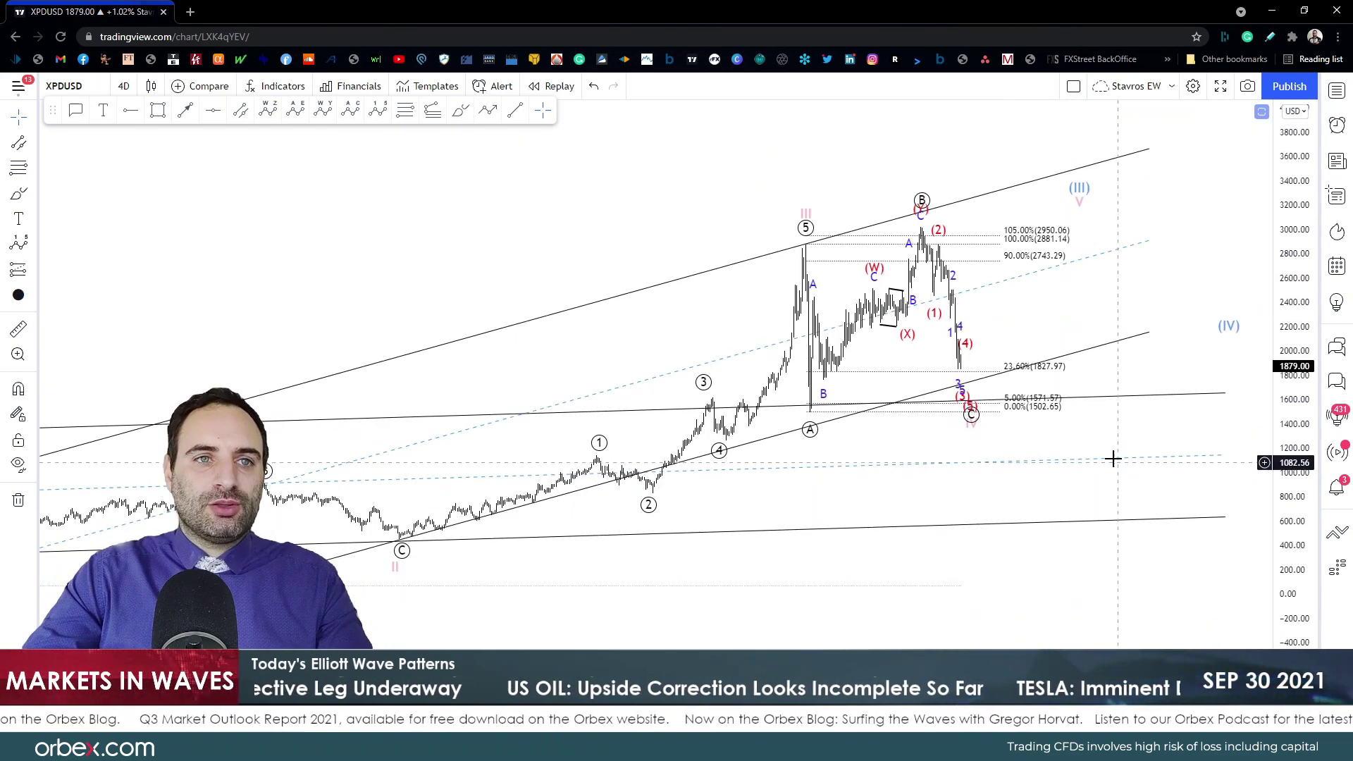
scroll(1115, 462, "down", 1)
left_click(461, 113)
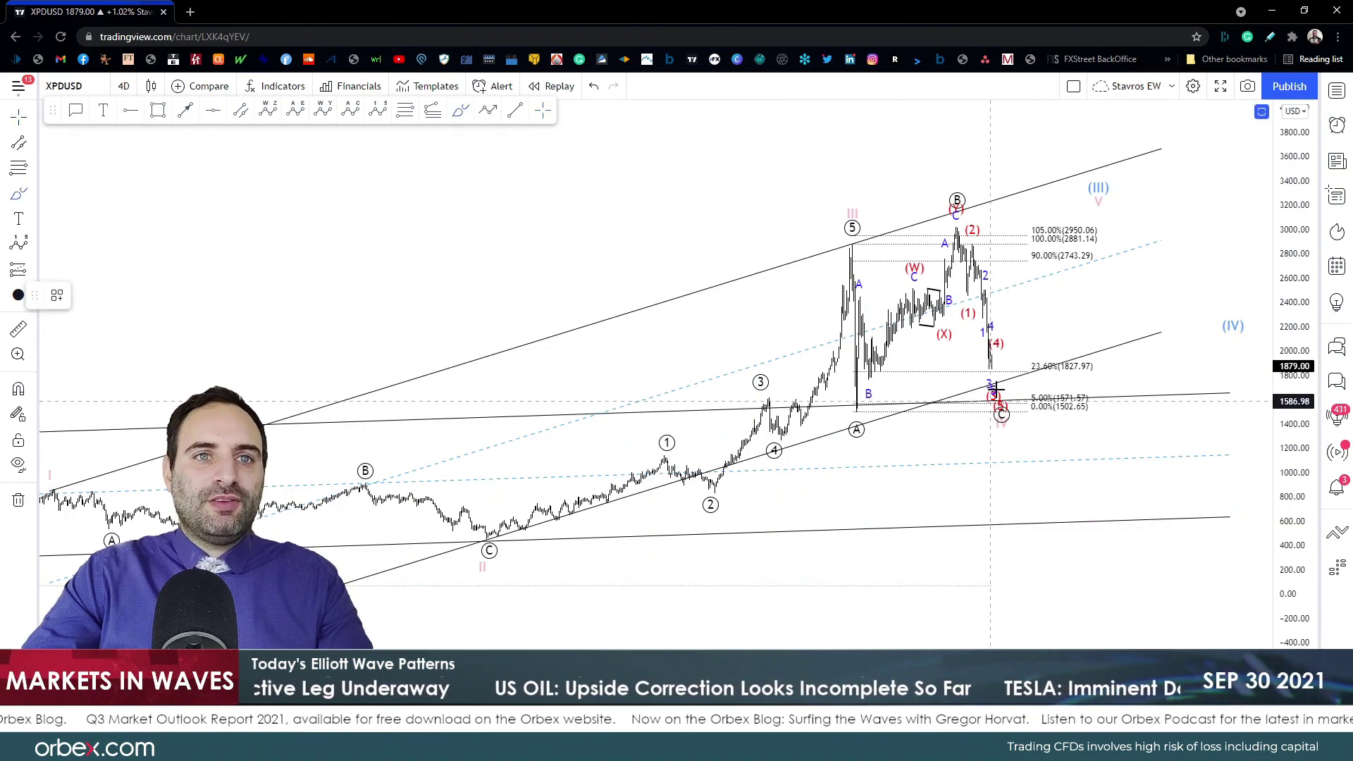
left_click_drag(990, 361, 1030, 400)
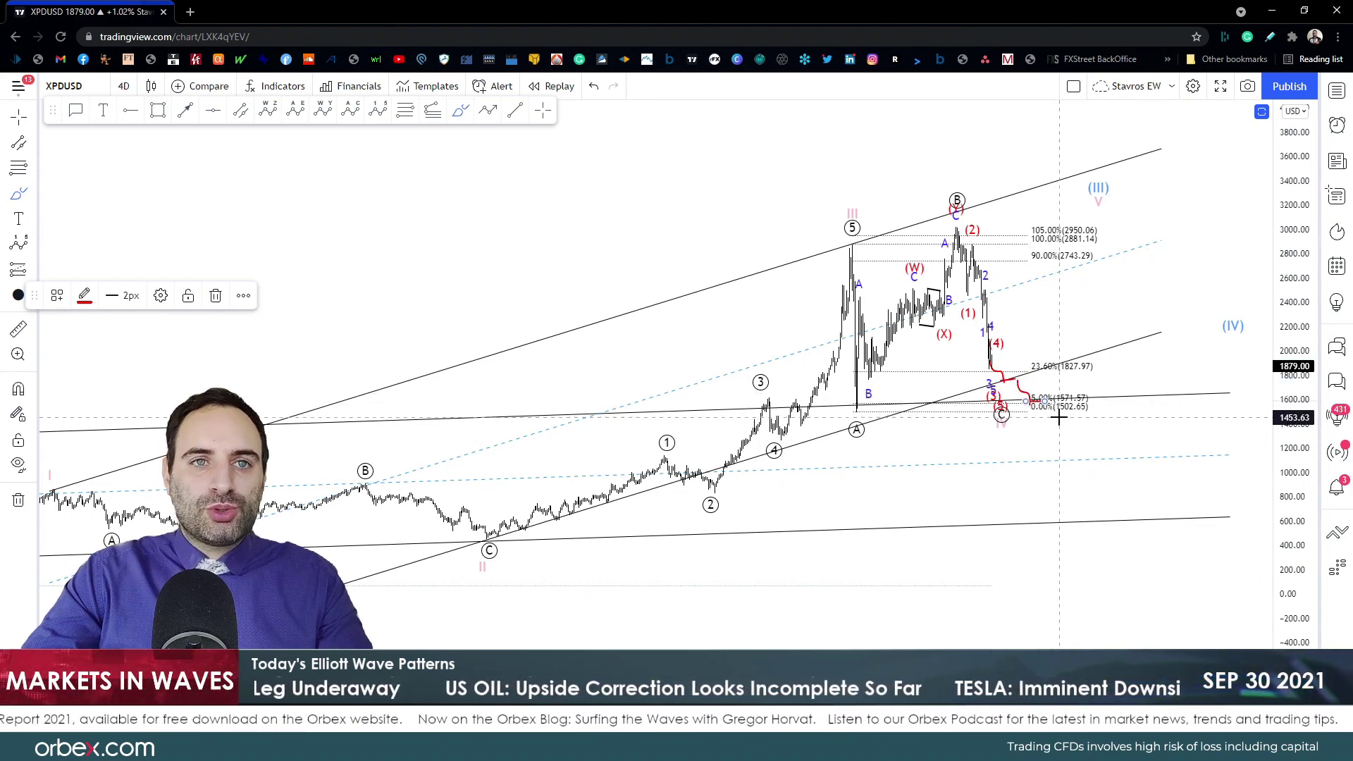
mouse_move(845, 398)
left_mouse_down()
mouse_move(868, 405)
mouse_move(846, 408)
left_mouse_up()
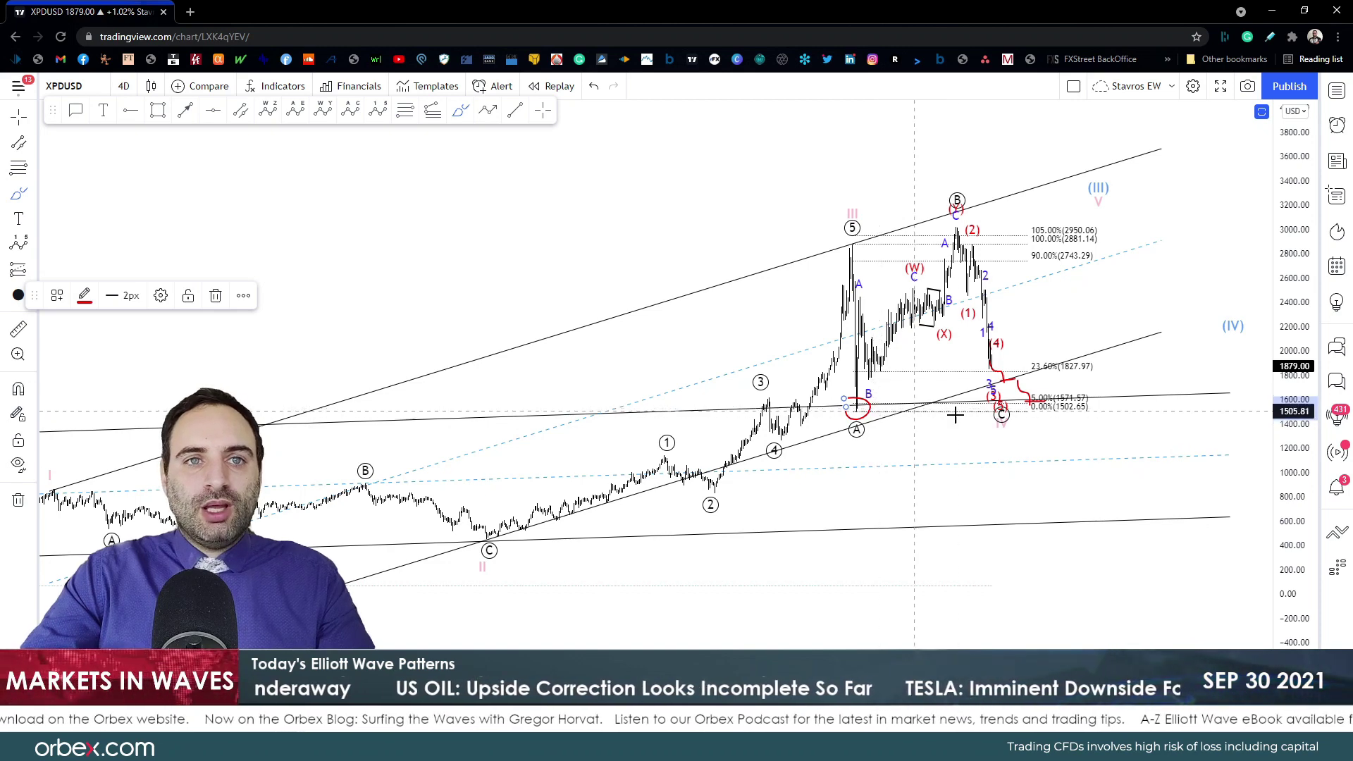
Step: Brush an outline around the projected final decline and an arrow rising from it toward the V label, and undo all the sketches
mouse_move(982, 342)
left_mouse_down()
mouse_move(993, 416)
mouse_move(965, 338)
left_mouse_up()
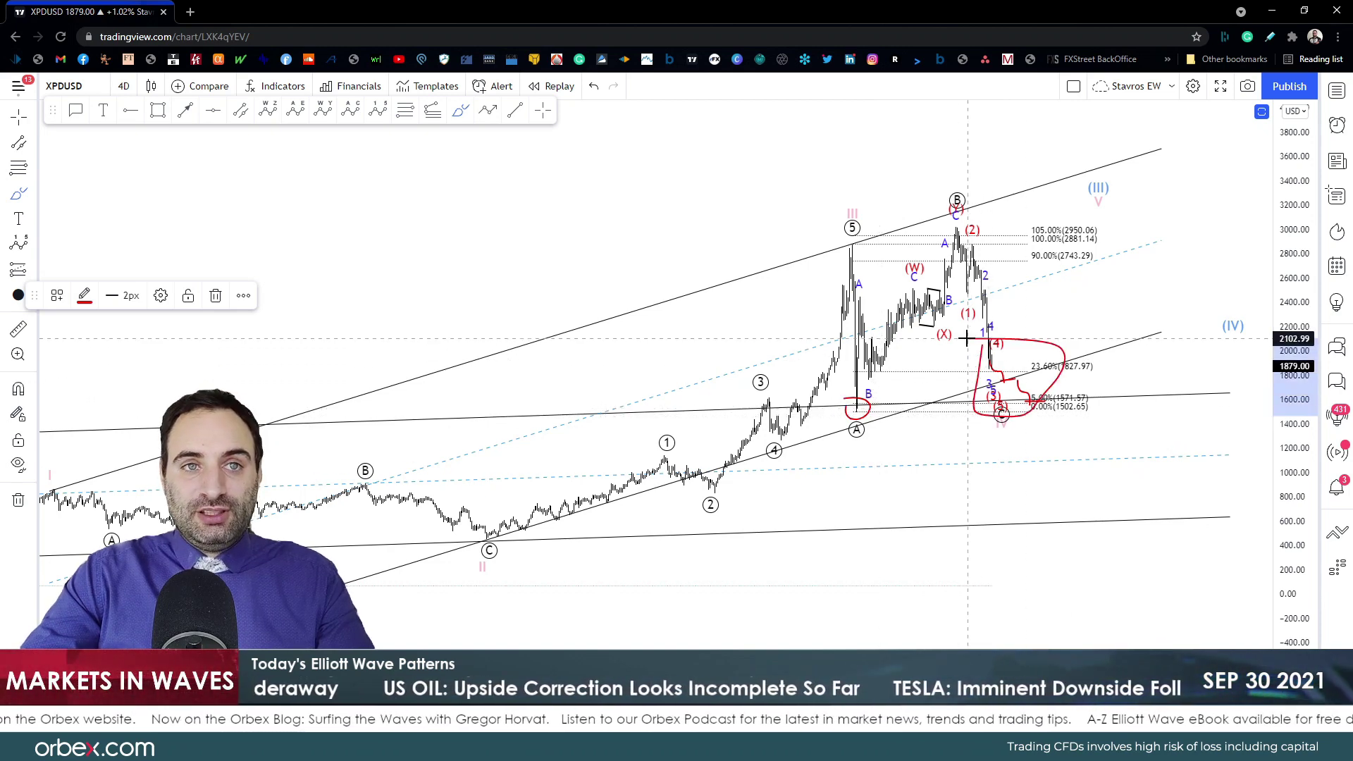
mouse_move(1039, 399)
left_mouse_down()
mouse_move(1130, 211)
mouse_move(1132, 265)
left_mouse_up()
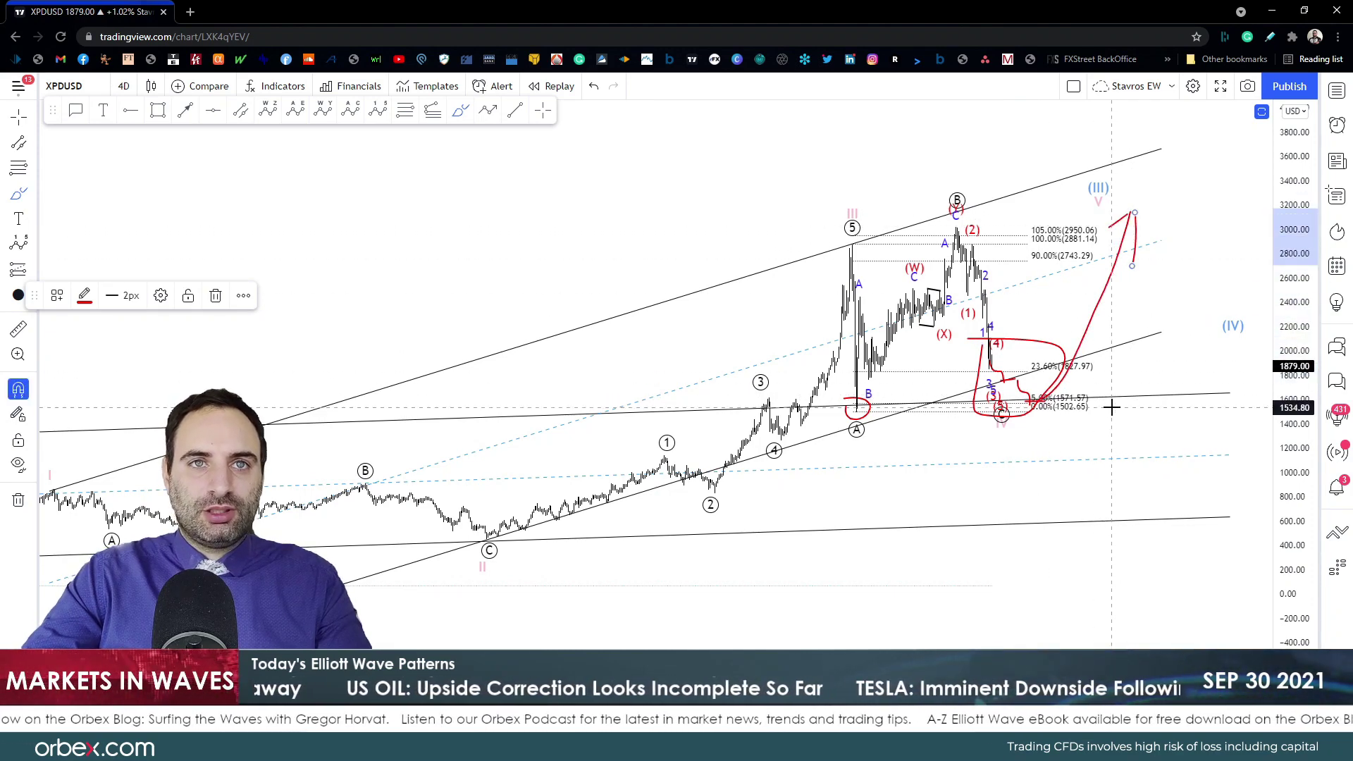
key("ctrl+z")
key("ctrl+z")
key("ctrl+z")
key("ctrl+z")
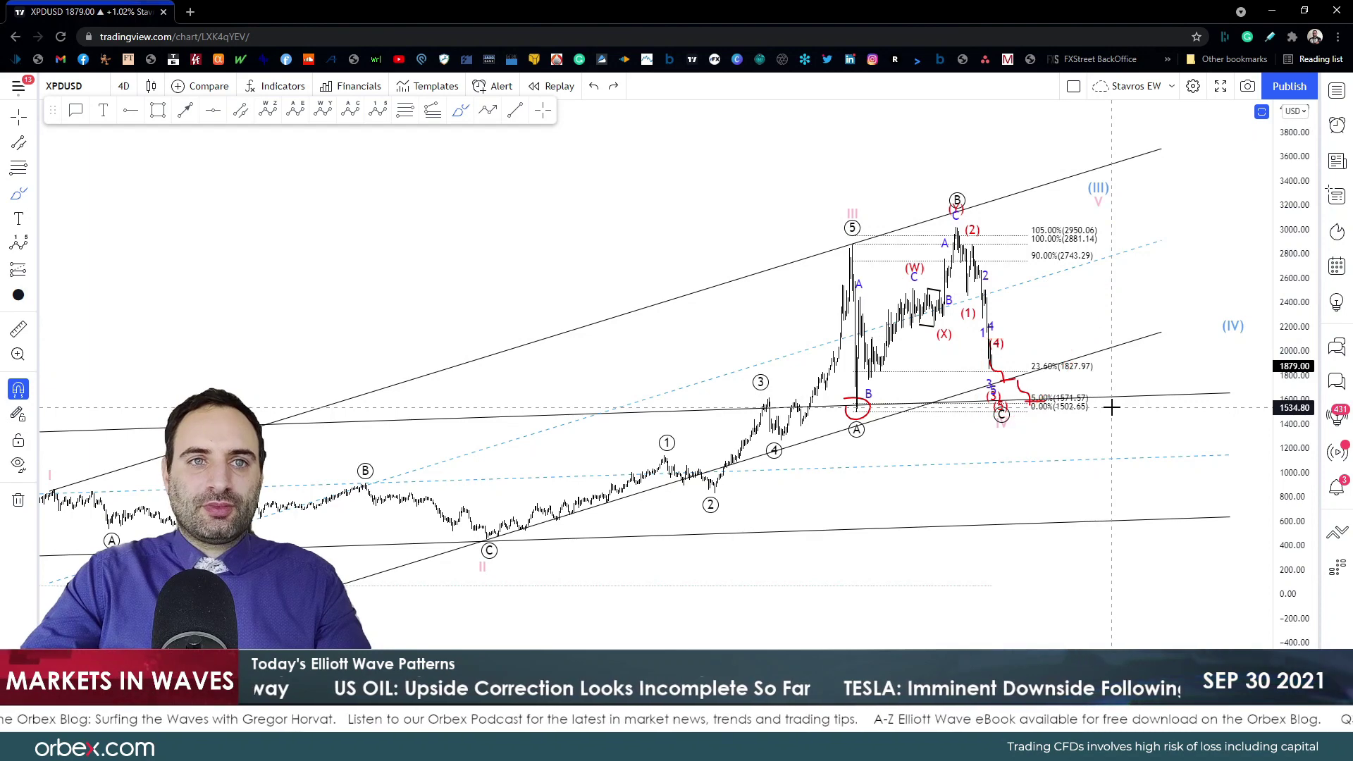
key("ctrl+z")
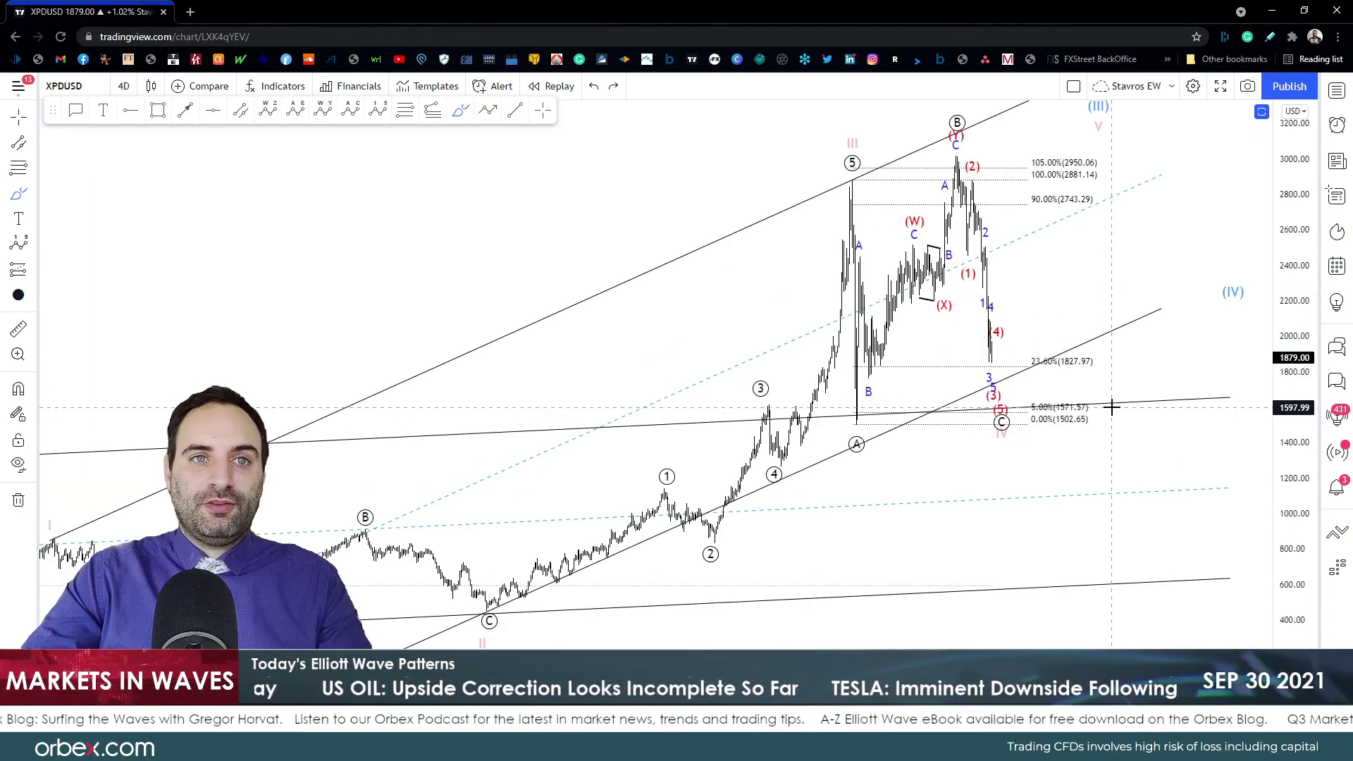
Step: Brush a horizontal line along the 5.00% level at 1571.57 and a downward stroke below it, and undo both
mouse_move(960, 408)
left_mouse_down()
mouse_move(991, 408)
mouse_move(964, 406)
left_mouse_up()
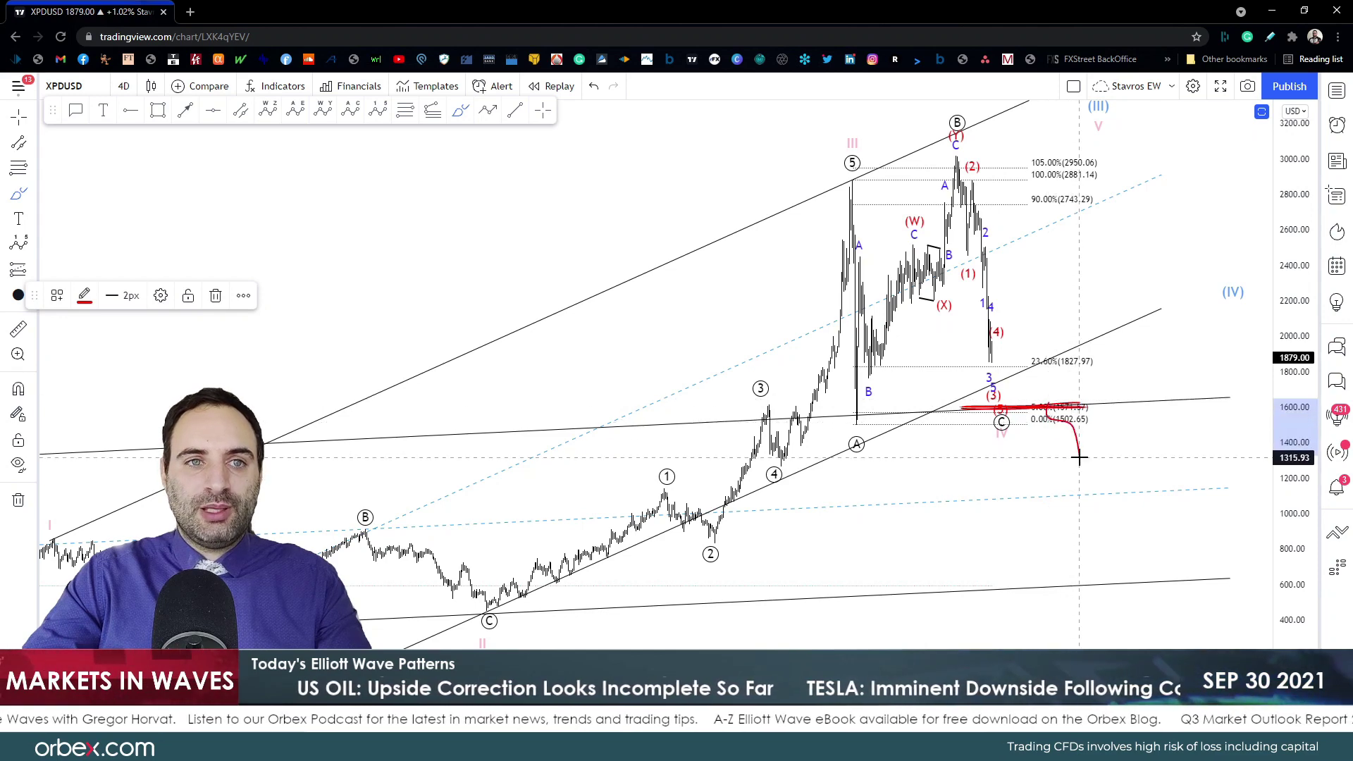
key("ctrl+z")
key("ctrl+z")
Step: Brush two rising boundary lines, one above and one below the long-term advance, and undo them
scroll(1091, 472, "down", 5)
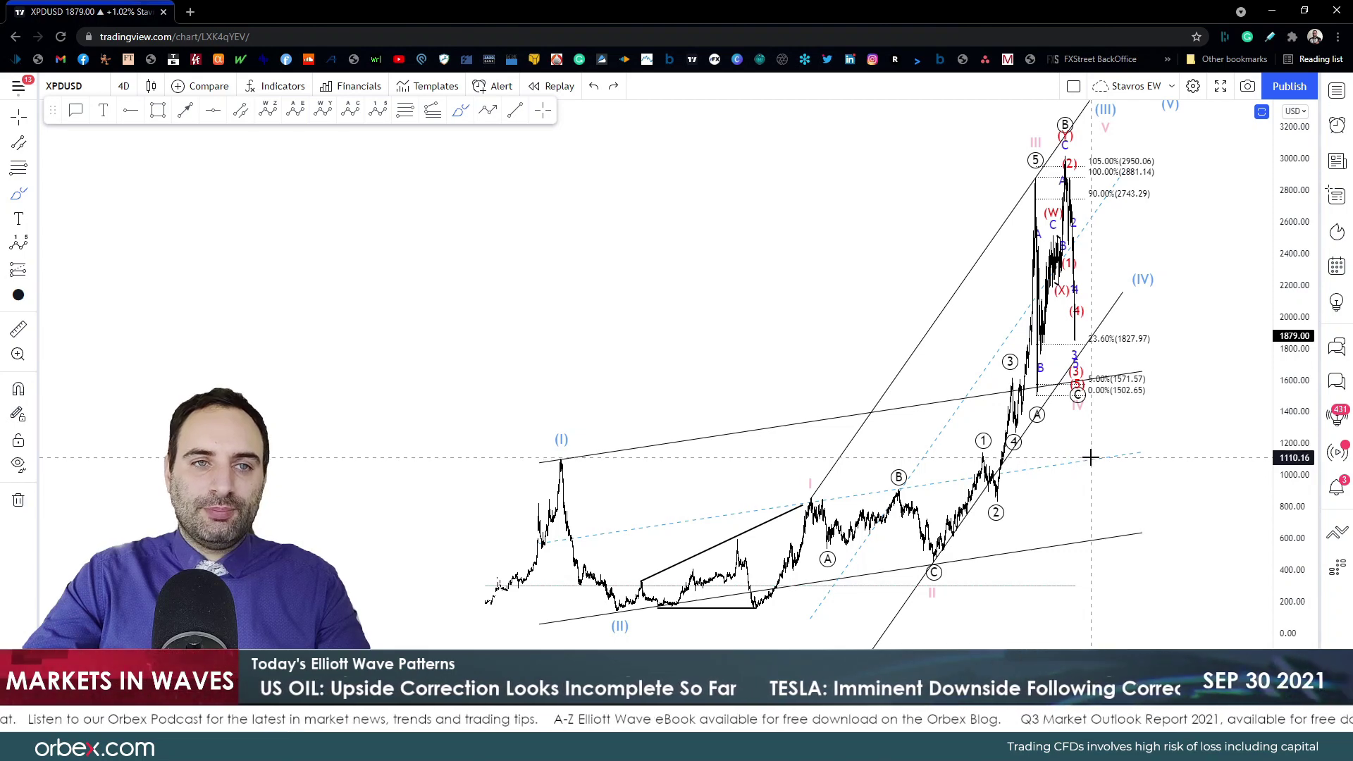
scroll(1090, 458, "up", 3)
scroll(1091, 456, "up", 1)
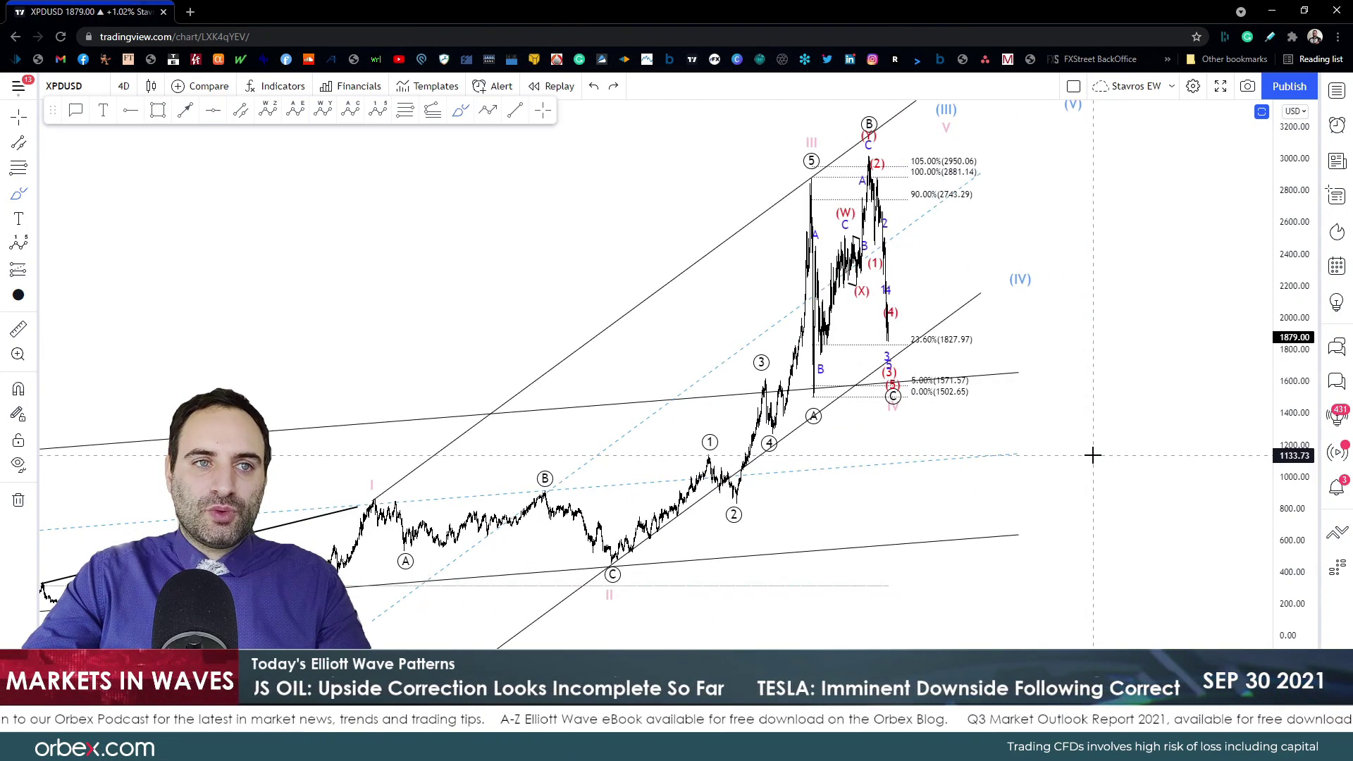
left_click_drag(536, 224, 743, 232)
scroll(743, 231, "up", 2)
scroll(912, 489, "down", 4)
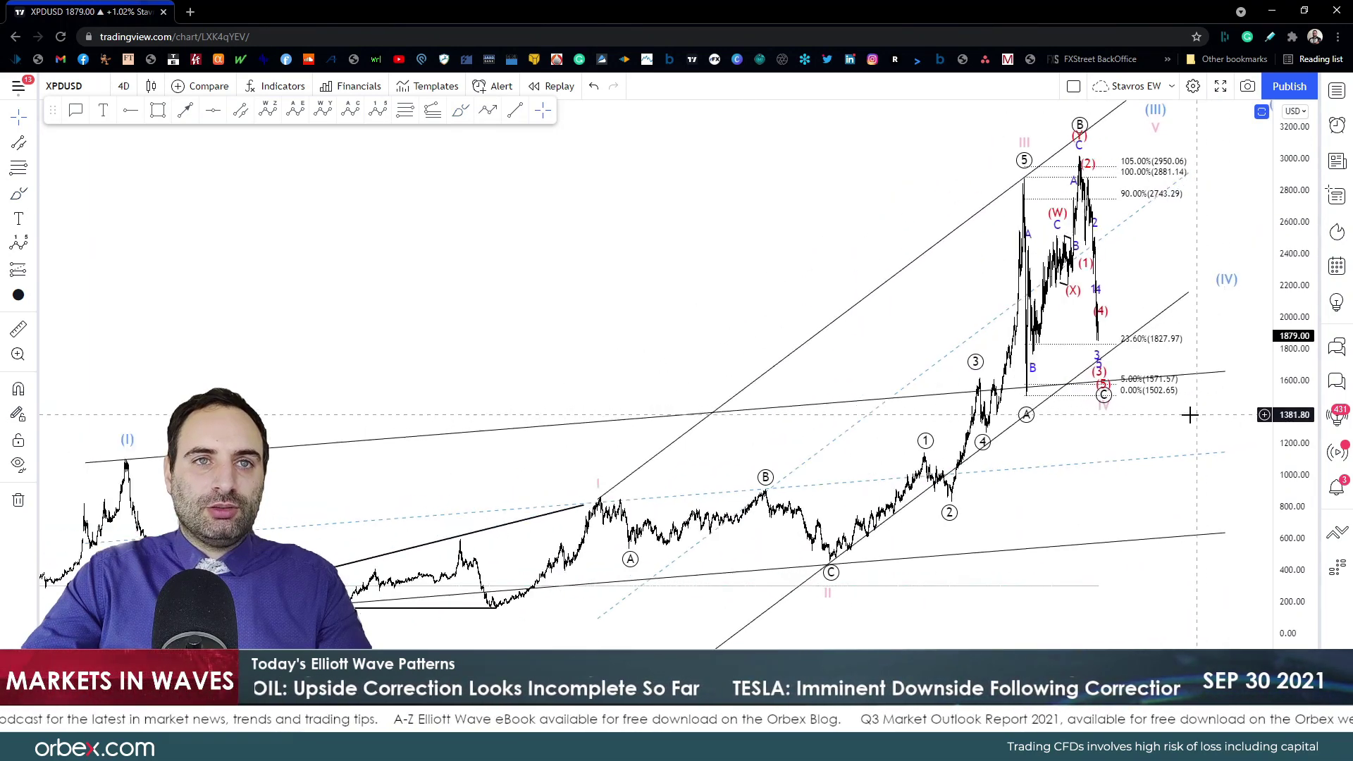
scroll(1038, 571, "up", 3)
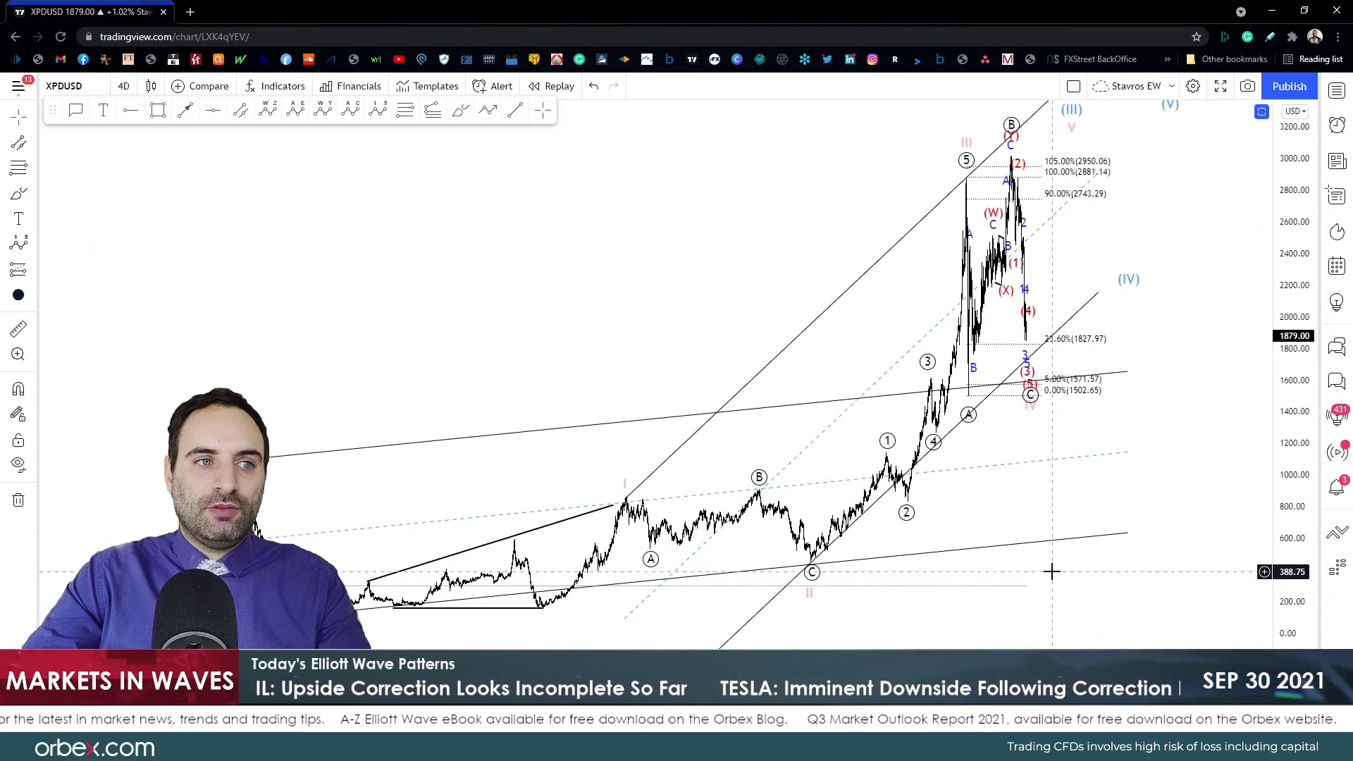
mouse_move(234, 392)
left_mouse_down()
mouse_move(236, 377)
mouse_move(296, 543)
mouse_move(871, 188)
mouse_move(912, 118)
left_mouse_up()
mouse_move(361, 618)
left_mouse_down()
mouse_move(598, 459)
mouse_move(742, 557)
mouse_move(935, 178)
mouse_move(972, 243)
mouse_move(1002, 355)
mouse_move(1068, 226)
mouse_move(1072, 128)
mouse_move(1081, 151)
mouse_move(1090, 121)
mouse_move(1127, 279)
mouse_move(1135, 549)
mouse_move(1159, 548)
mouse_move(1182, 507)
left_mouse_up()
key("ctrl+z")
key("ctrl+z")
key("ctrl+z")
key("ctrl+z")
key("ctrl+z")
key("ctrl+z")
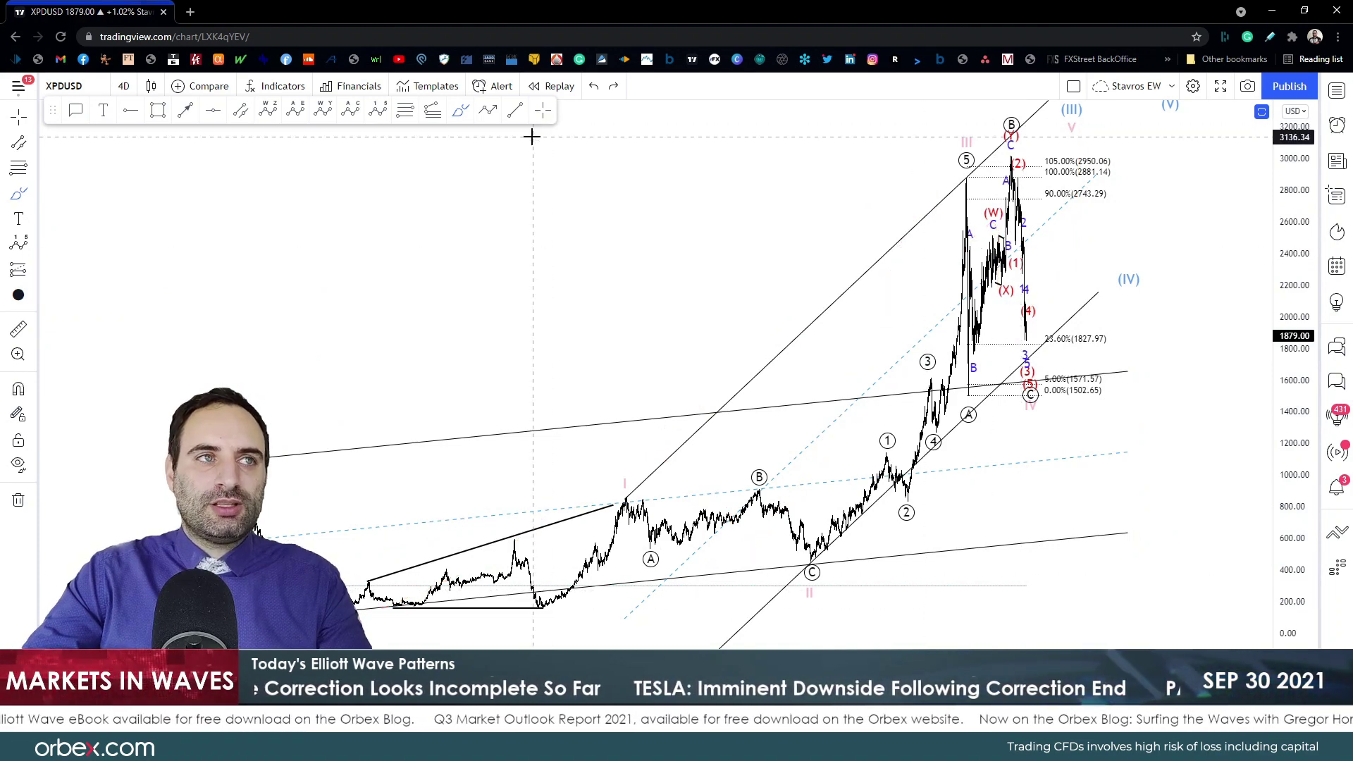
Step: Switch the XPDUSD chart to the daily interval
left_click(127, 86)
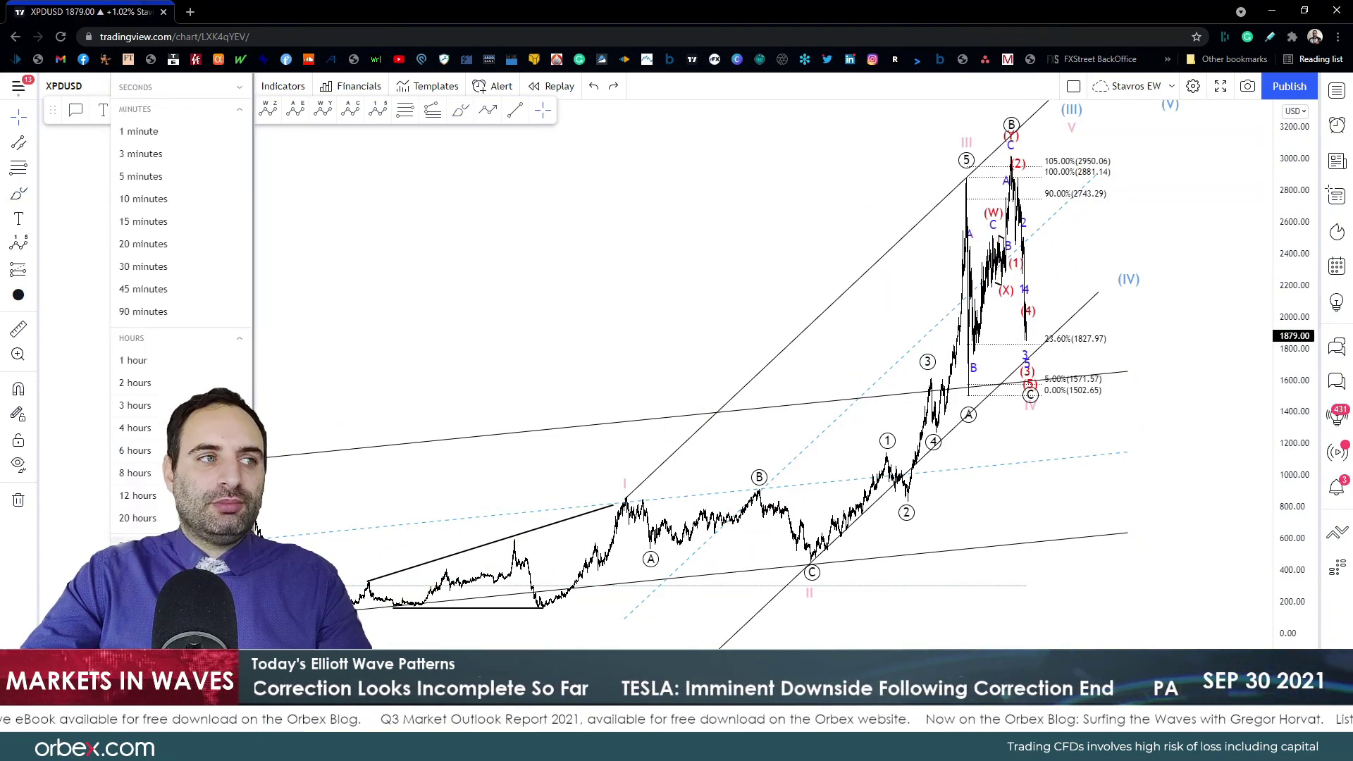
left_click(133, 567)
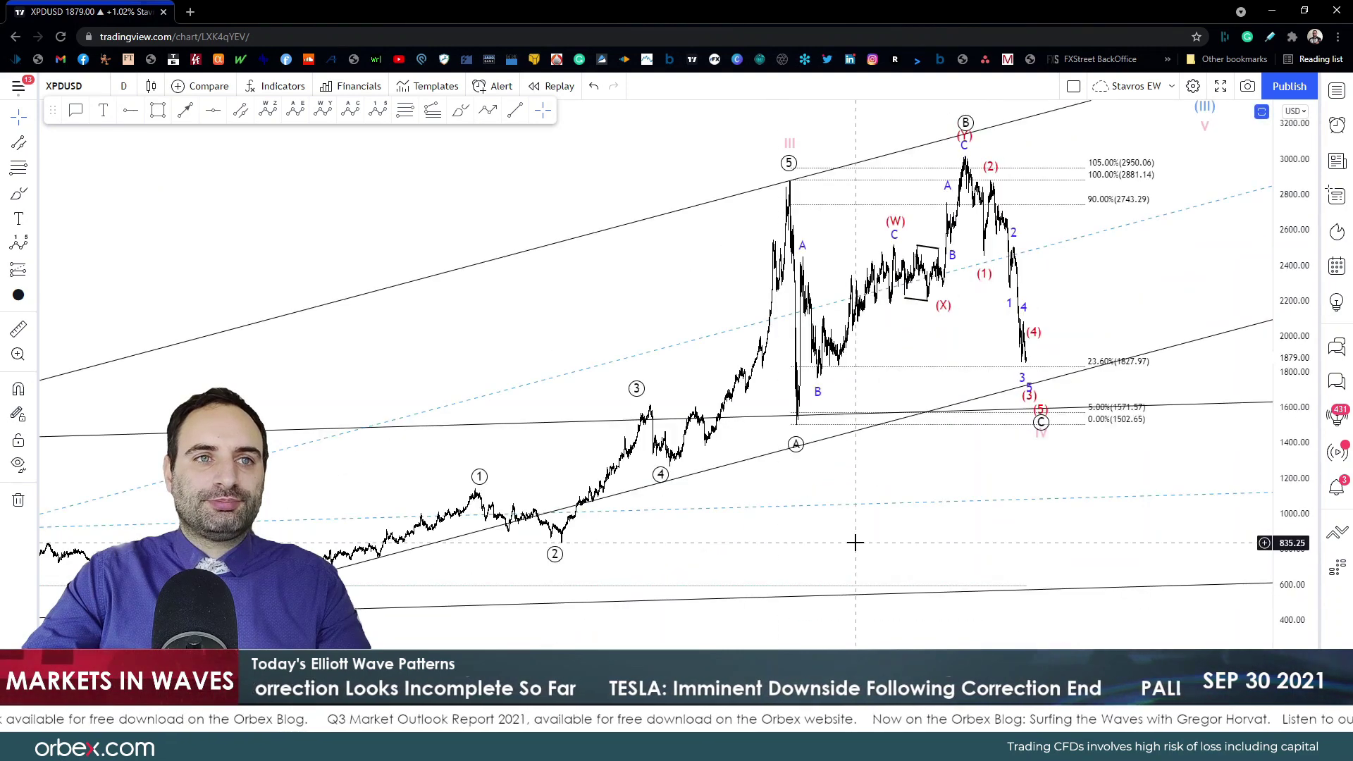
scroll(854, 542, "down", 3)
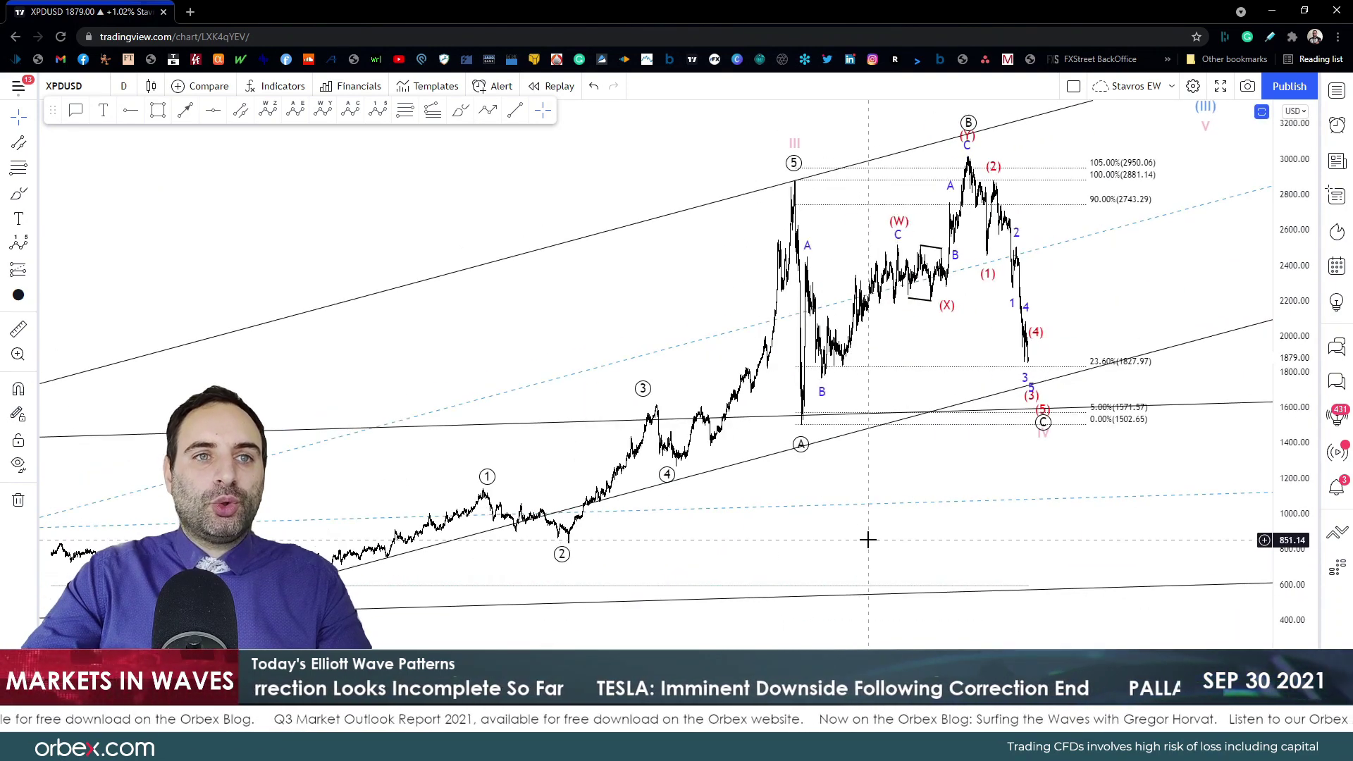
Step: Brush the corrective path from circled 5 through circled A and B into a projected rebound and drop, bounded by converging lines
mouse_move(816, 224)
left_mouse_down()
mouse_move(854, 275)
mouse_move(846, 410)
mouse_move(903, 289)
mouse_move(1018, 179)
mouse_move(1059, 381)
mouse_move(1125, 243)
mouse_move(1176, 343)
left_mouse_up()
left_click(515, 110)
left_click_drag(834, 433, 1268, 356)
left_click_drag(990, 143, 1192, 195)
key("ctrl")
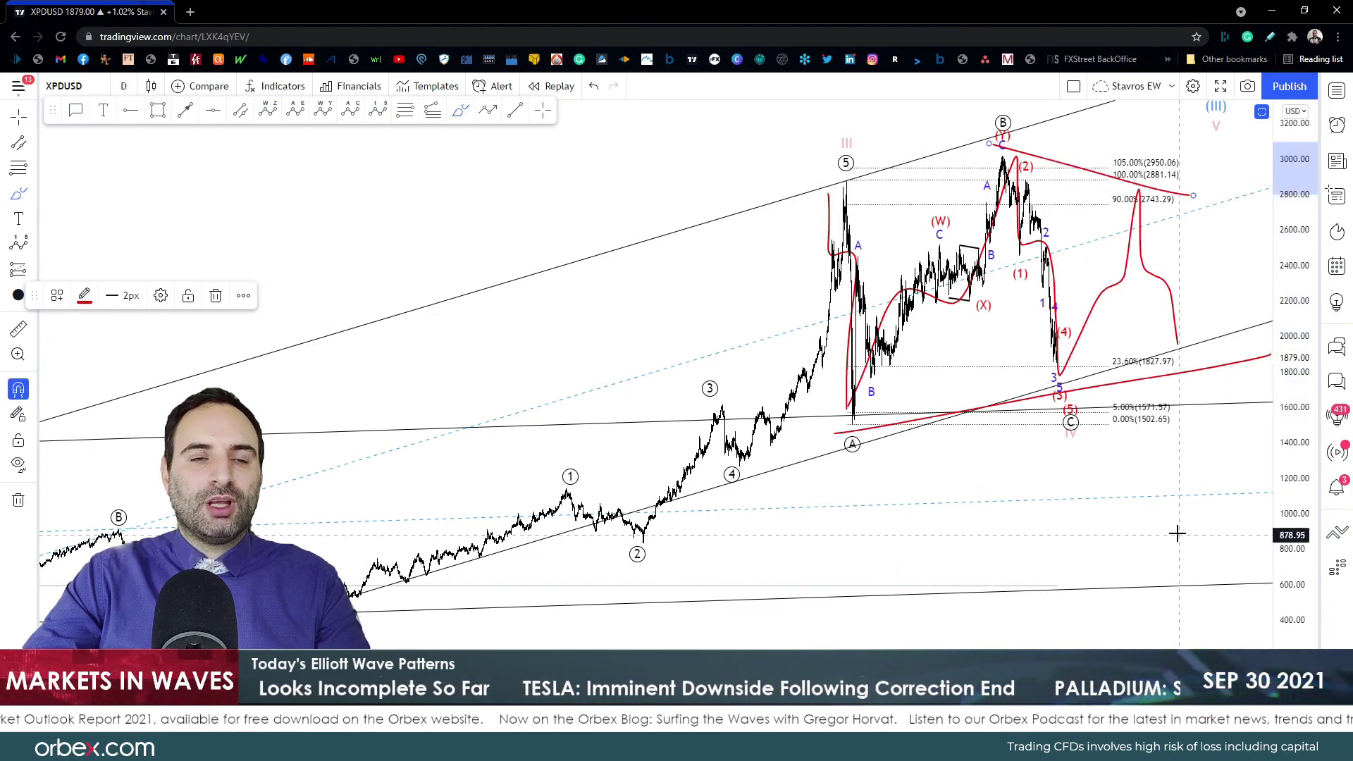
Step: Undo the corrective path sketches and delete the leftover brush stroke near circled 5
key("ctrl+z")
key("ctrl+z")
key("ctrl+z")
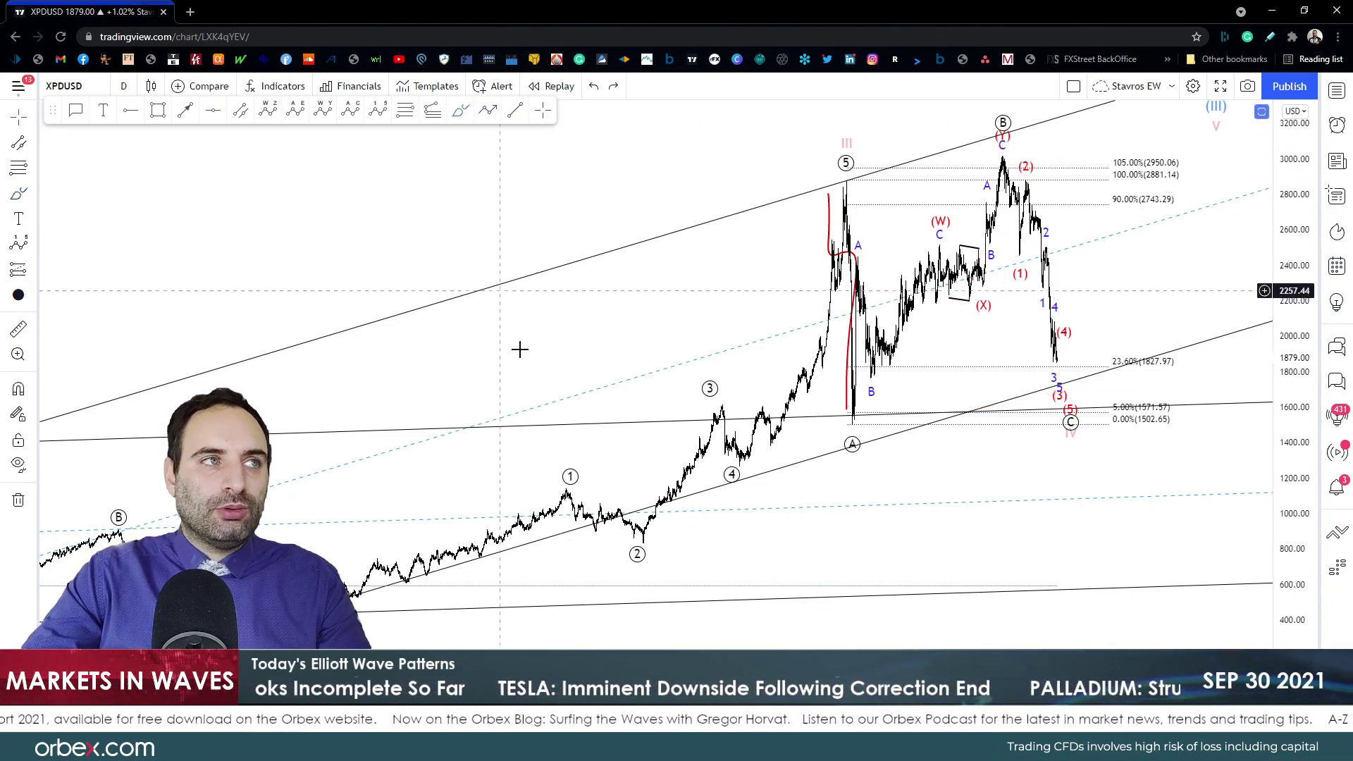
scroll(876, 483, "up", 5)
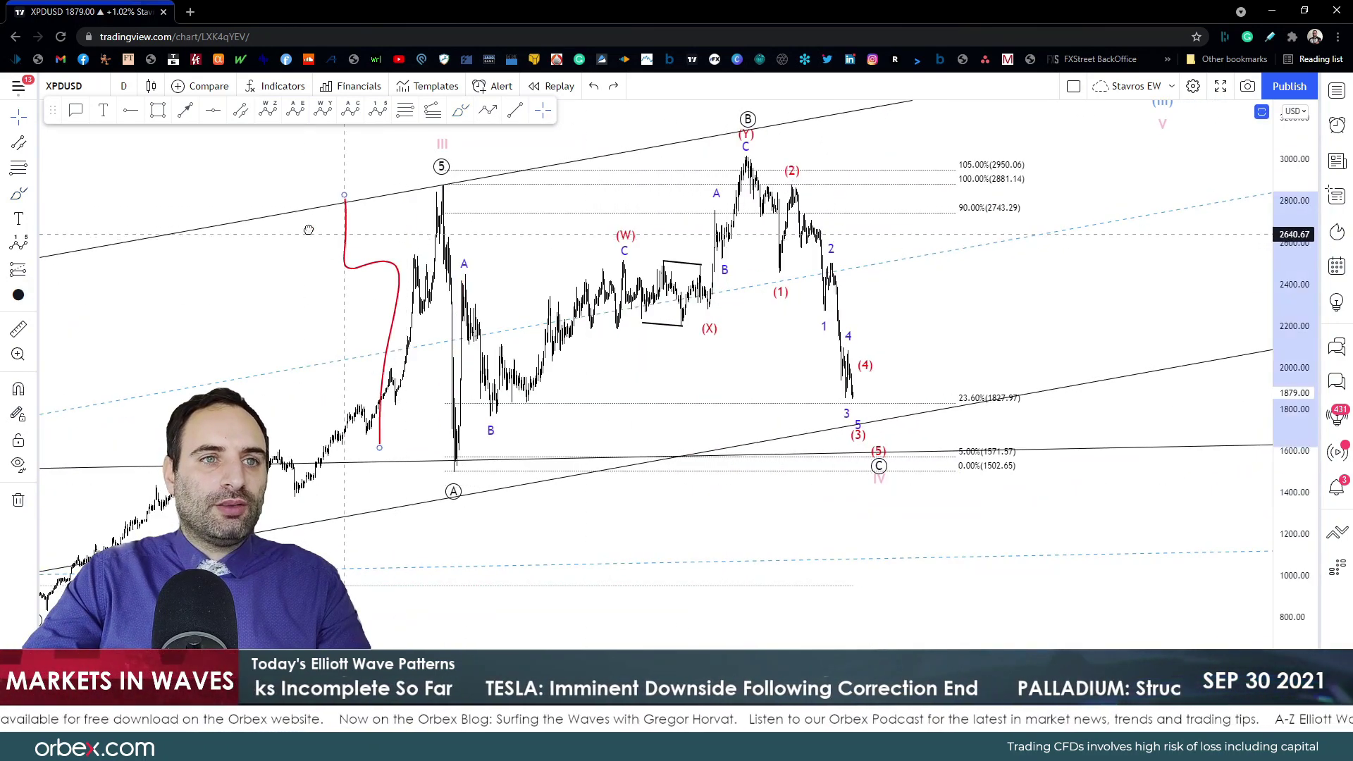
left_click_drag(407, 240, 302, 219)
key("Delete")
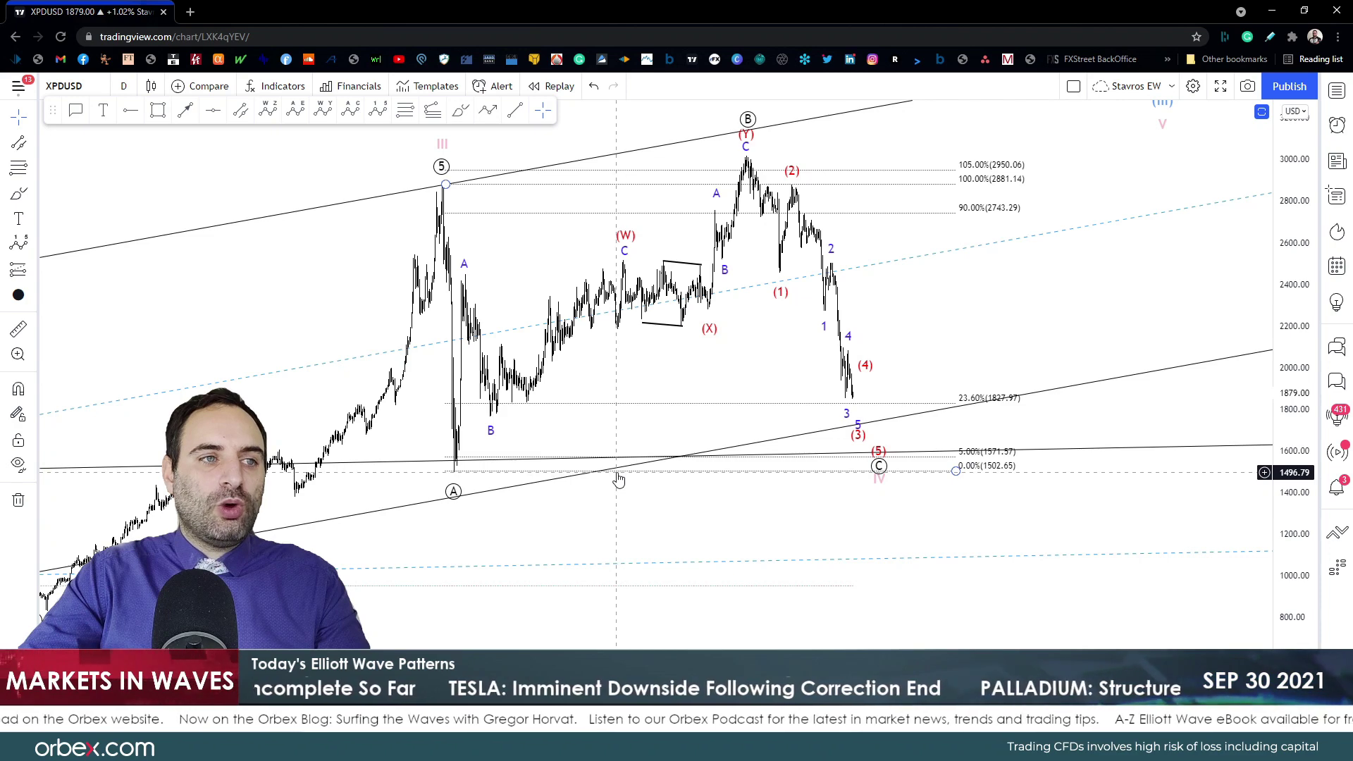
Step: Brush the zigzagging rise from circled A up to circled B with a ring around circled B, and undo the strokes
scroll(618, 479, "down", 1)
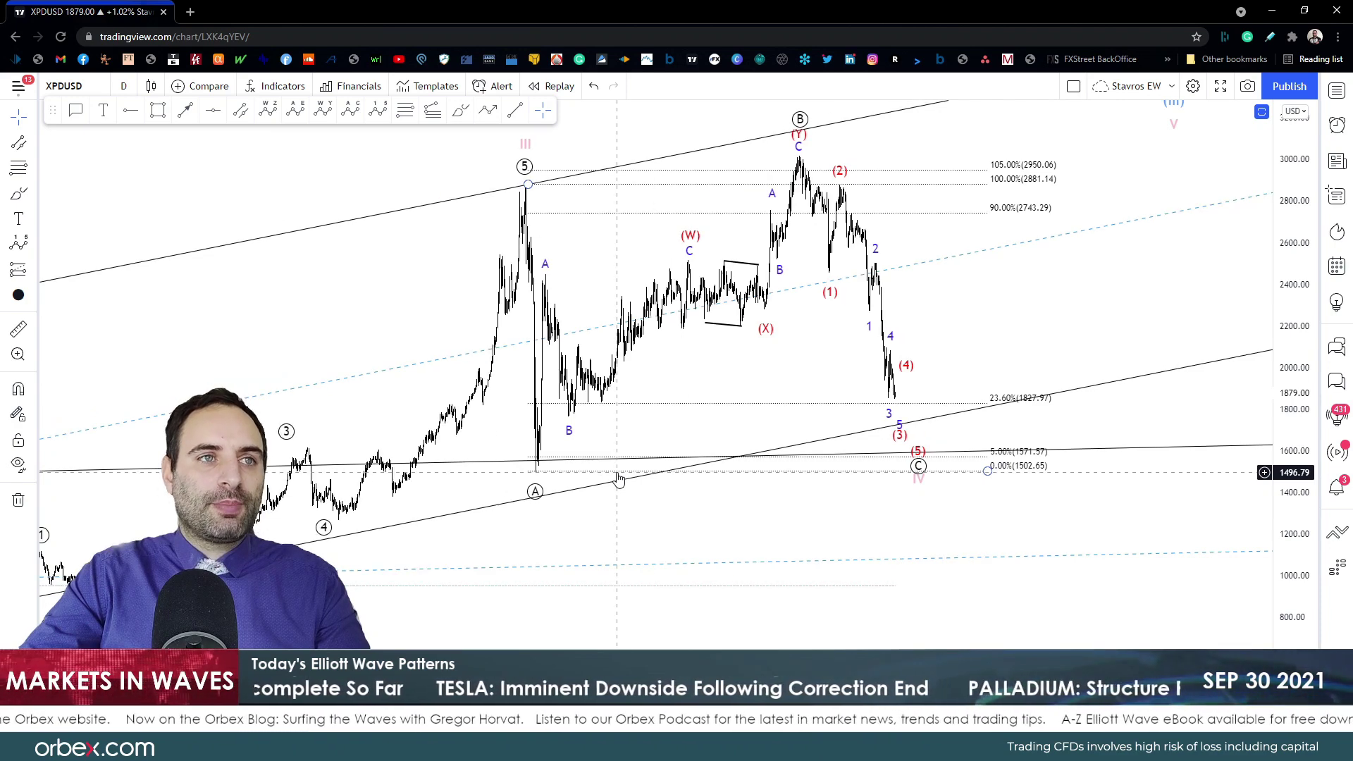
left_click(461, 111)
mouse_move(533, 416)
left_mouse_down()
mouse_move(572, 268)
mouse_move(686, 243)
mouse_move(782, 146)
mouse_move(800, 106)
left_mouse_up()
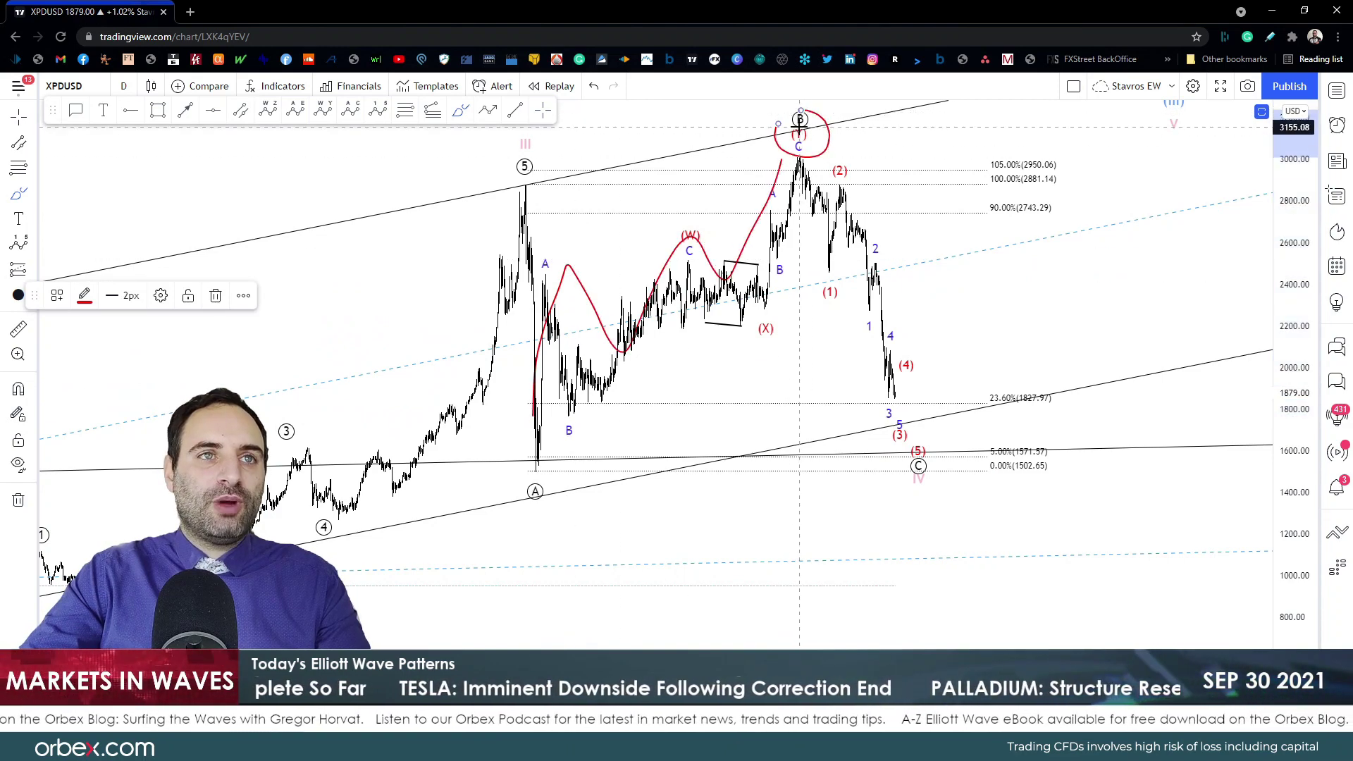
mouse_move(542, 259)
left_mouse_down()
mouse_move(538, 345)
mouse_move(585, 317)
mouse_move(546, 366)
mouse_move(587, 387)
mouse_move(601, 271)
left_mouse_up()
key("ctrl+z")
scroll(585, 306, "down", 9)
scroll(587, 306, "up", 5)
key("ctrl+z")
key("ctrl+z")
key("ctrl+z")
Step: Brush the three-wave rise from circled A to (W), marking wave C against the wave A high with a horizontal line and rings, and undo it
mouse_move(590, 459)
left_mouse_down()
mouse_move(599, 289)
mouse_move(638, 403)
mouse_move(732, 248)
left_mouse_up()
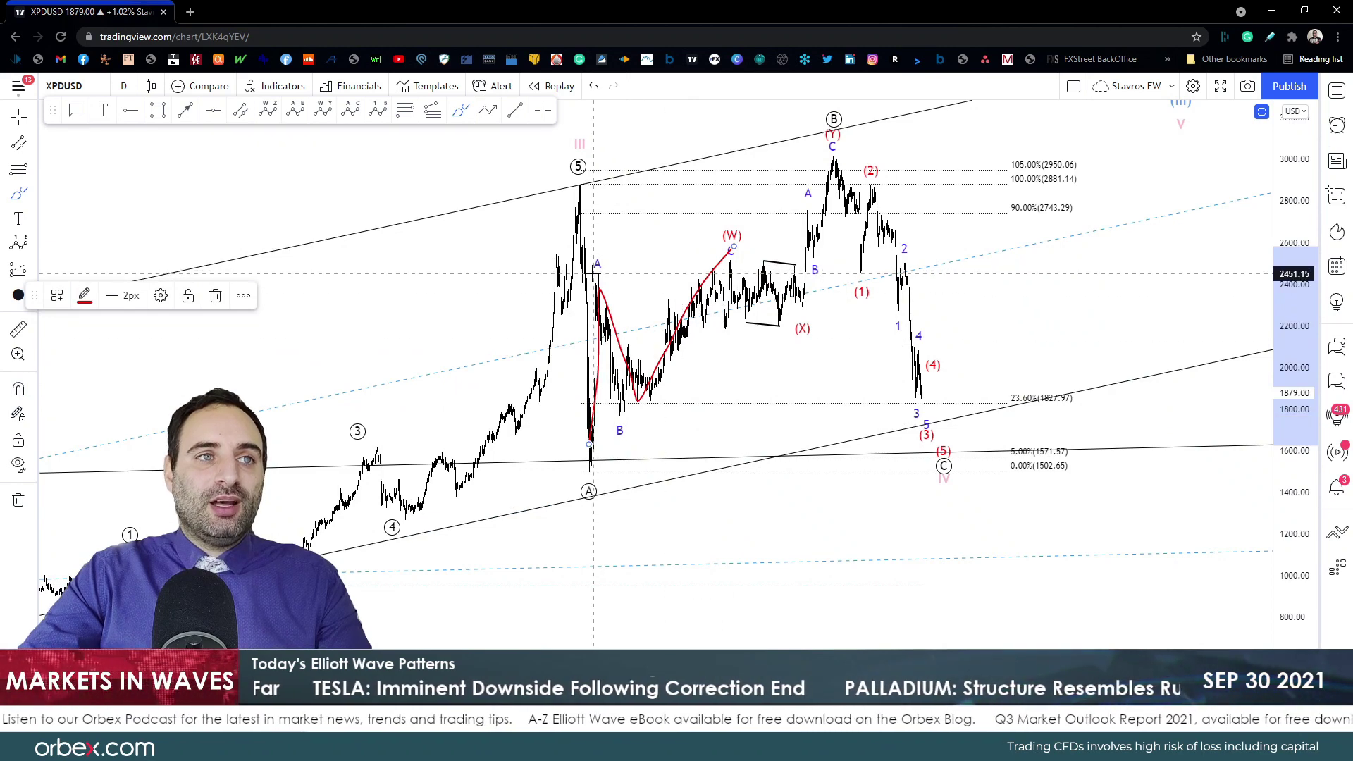
left_click_drag(593, 273, 733, 271)
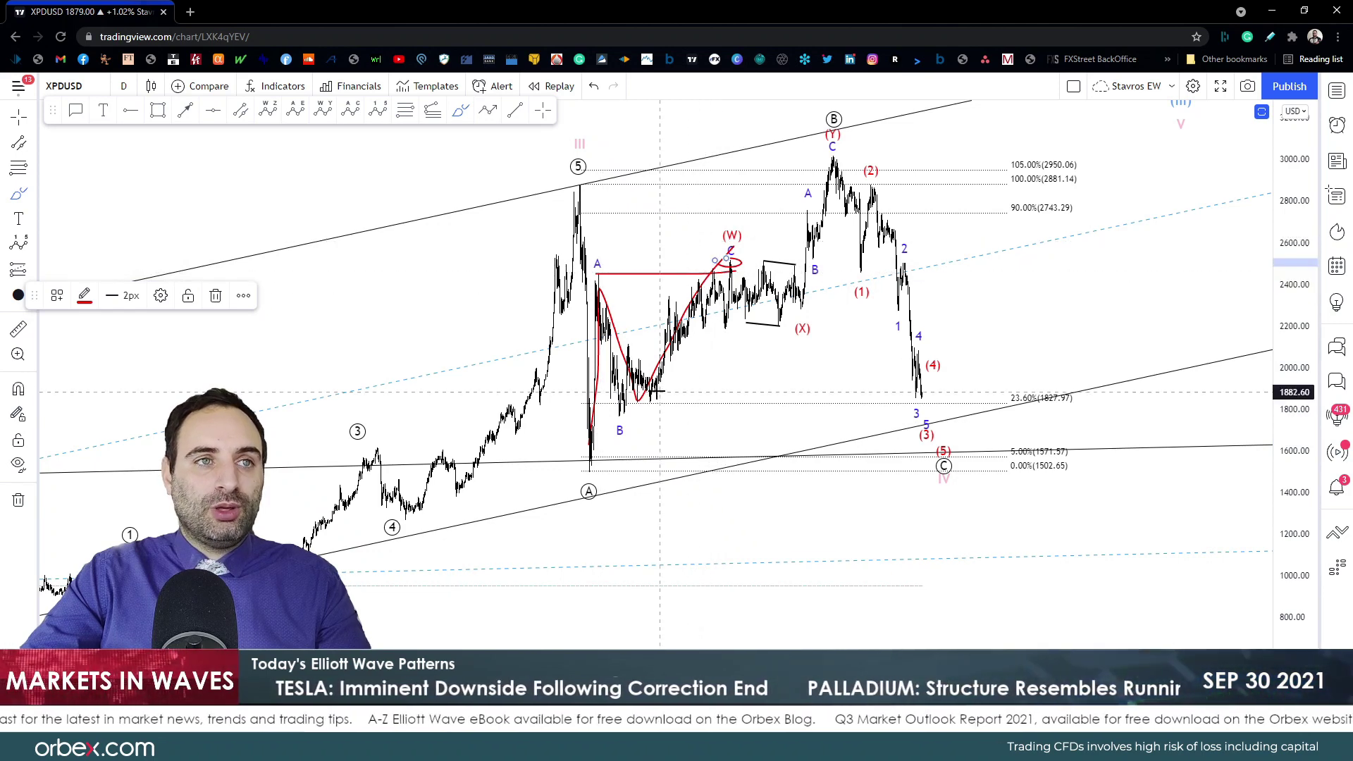
left_click_drag(629, 408, 733, 281)
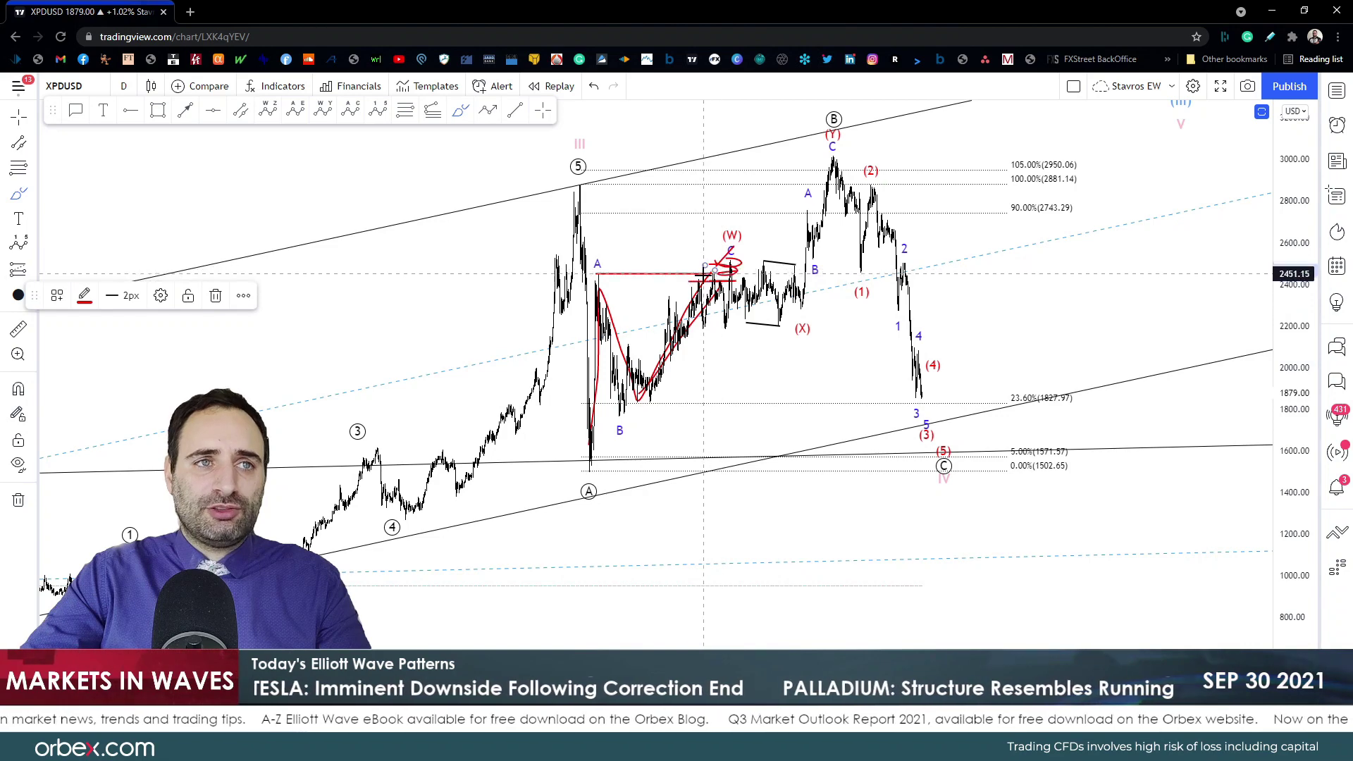
key("ctrl+z")
key("ctrl+z")
key("ctrl+z")
Step: Brush the rise from circled A to (X) between two boundary lines, with a loop around the final advance to (Y), and undo the sketches
left_click_drag(578, 435, 666, 365)
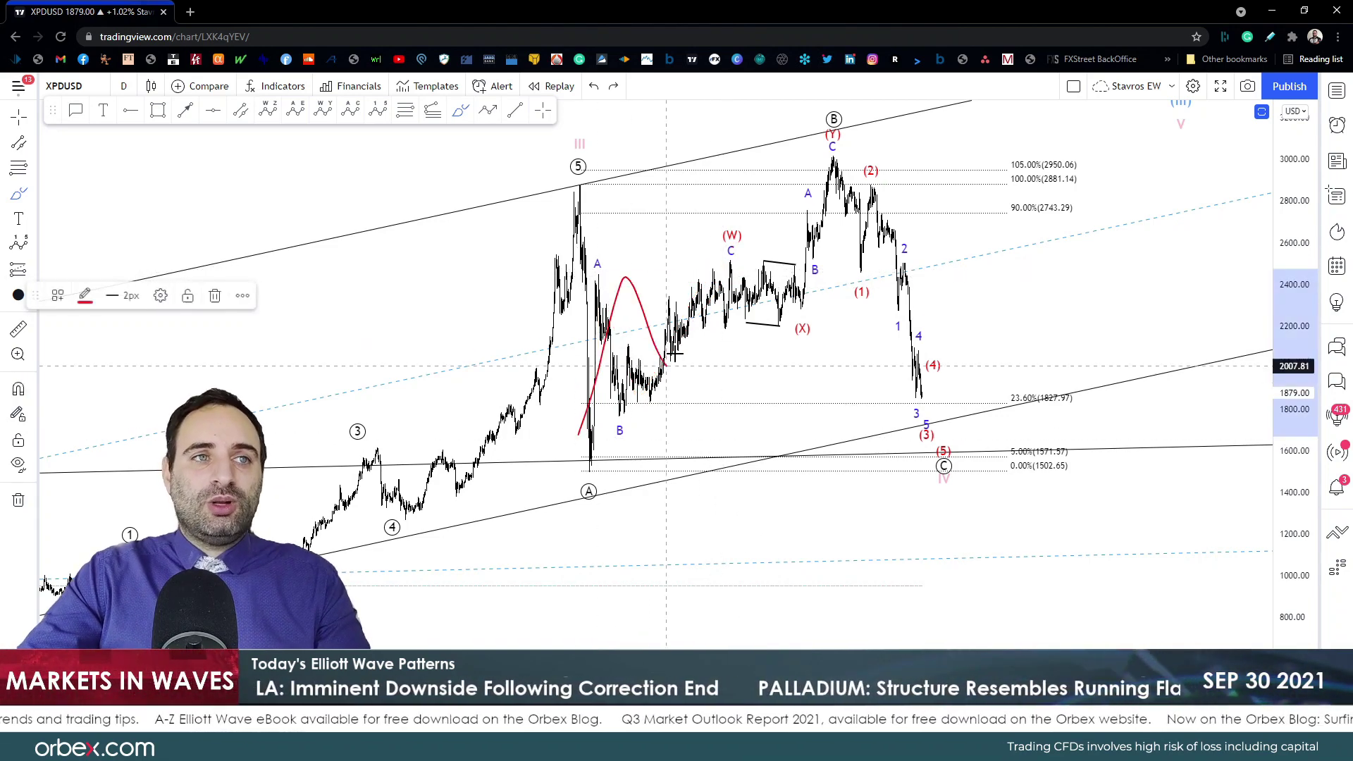
key("ctrl+z")
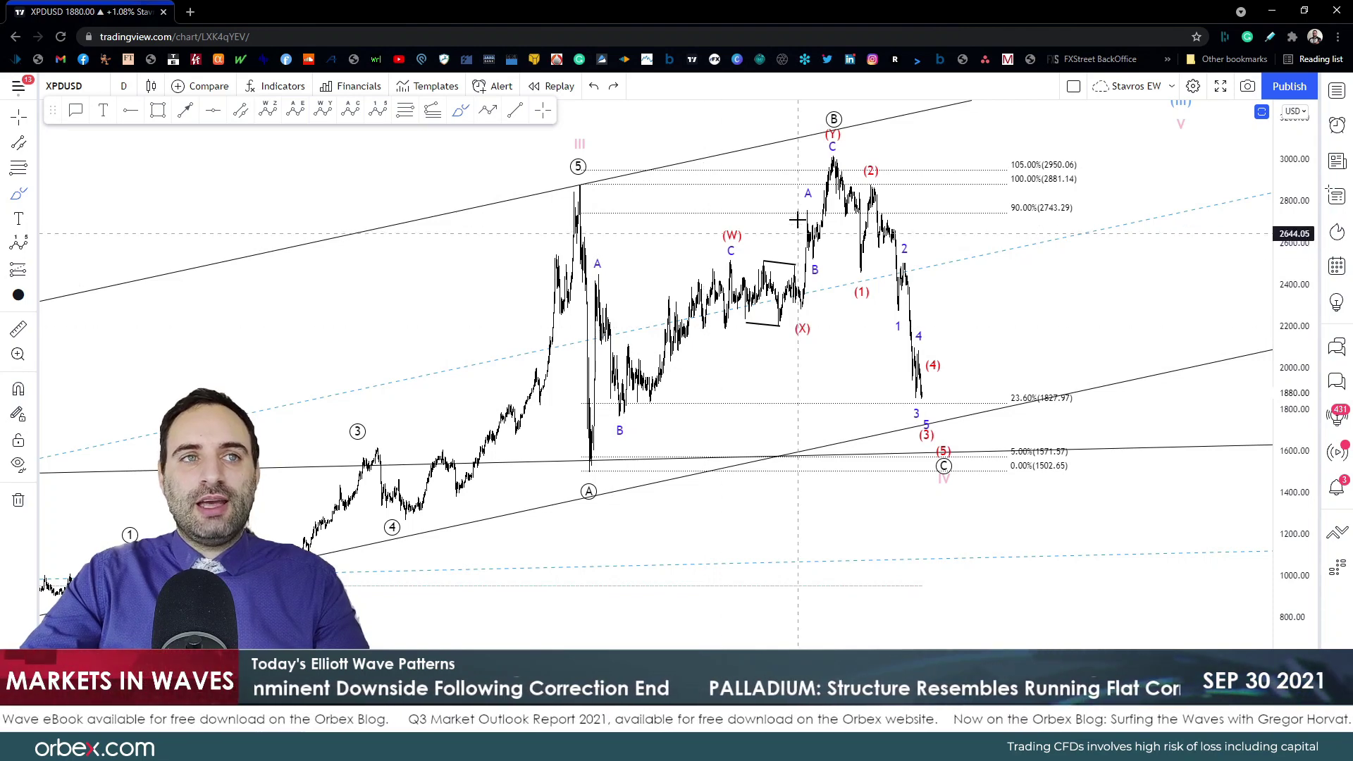
mouse_move(593, 457)
left_mouse_down()
mouse_move(607, 264)
mouse_move(651, 391)
mouse_move(719, 282)
mouse_move(778, 314)
left_mouse_up()
left_click_drag(604, 273, 783, 252)
mouse_move(643, 413)
left_mouse_down()
mouse_move(823, 304)
mouse_move(779, 160)
left_mouse_up()
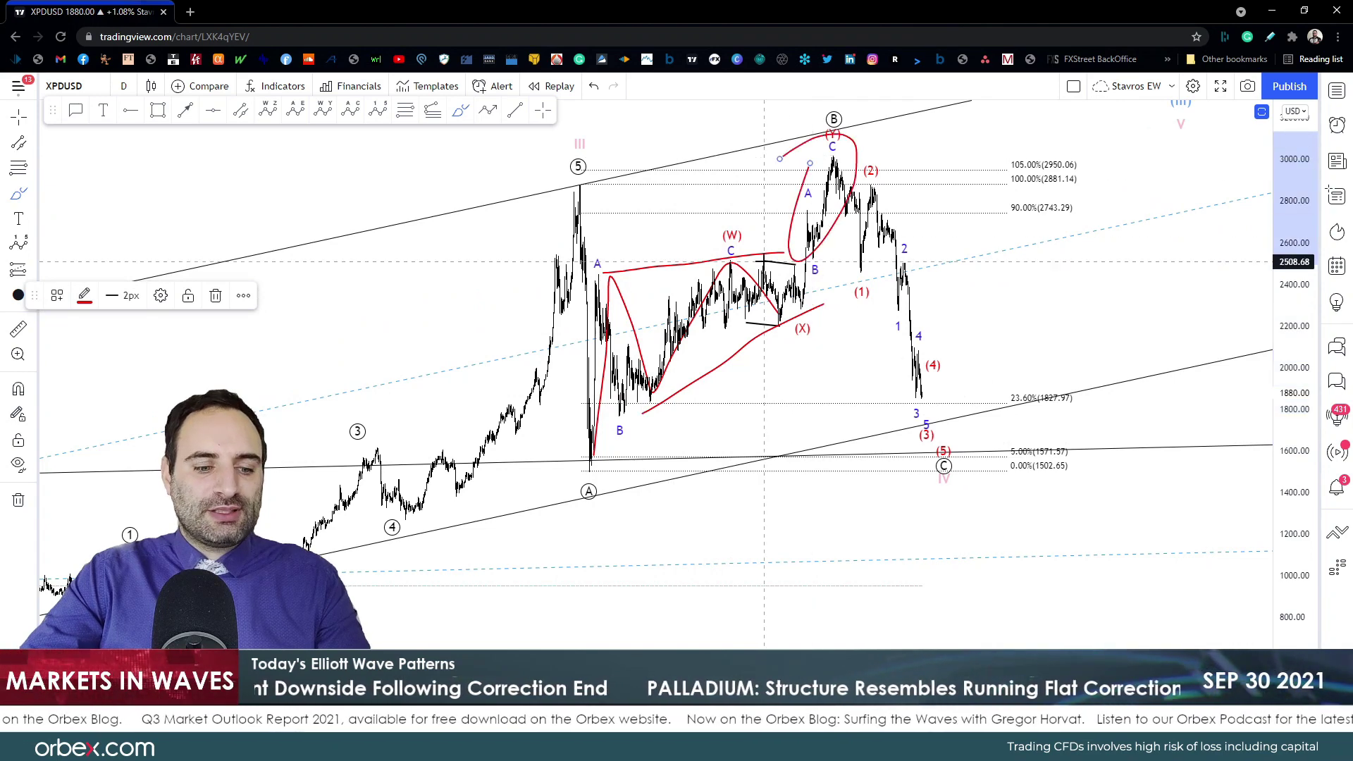
key("ctrl+z")
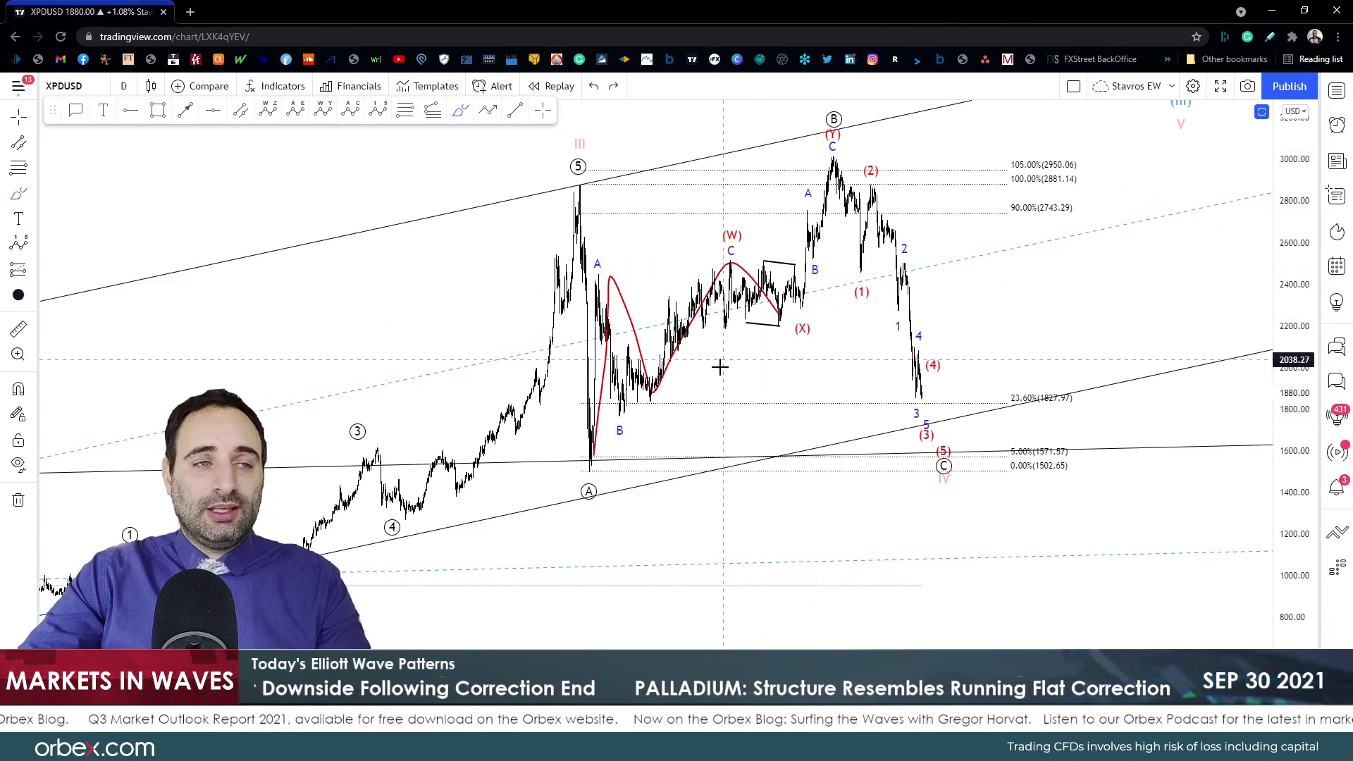
key("ctrl+z")
Step: Brush a rise from circled A to circled B, and lines across from the wave A high with a stepped advance beneath, undoing each sketch
mouse_move(589, 451)
left_mouse_down()
mouse_move(599, 331)
mouse_move(627, 409)
mouse_move(800, 204)
mouse_move(807, 259)
mouse_move(832, 149)
left_mouse_up()
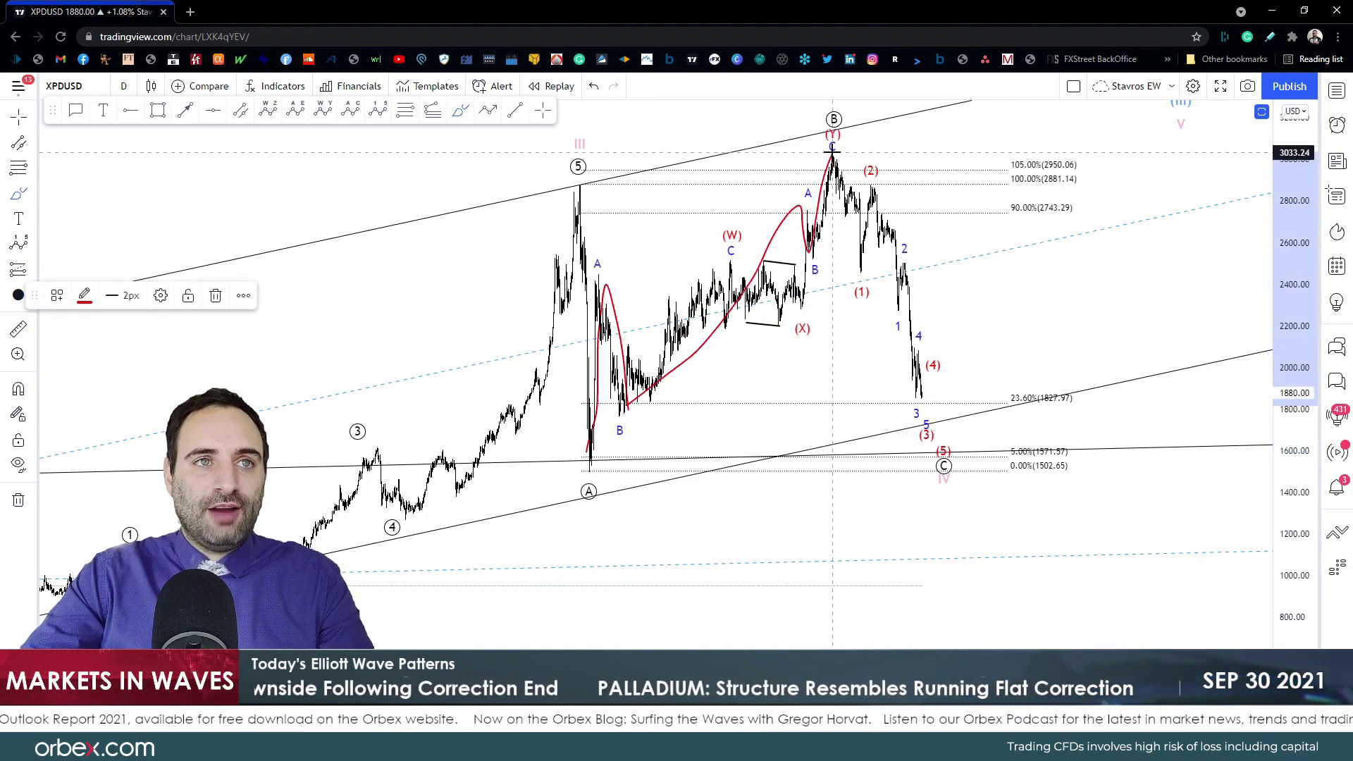
key("ctrl+z")
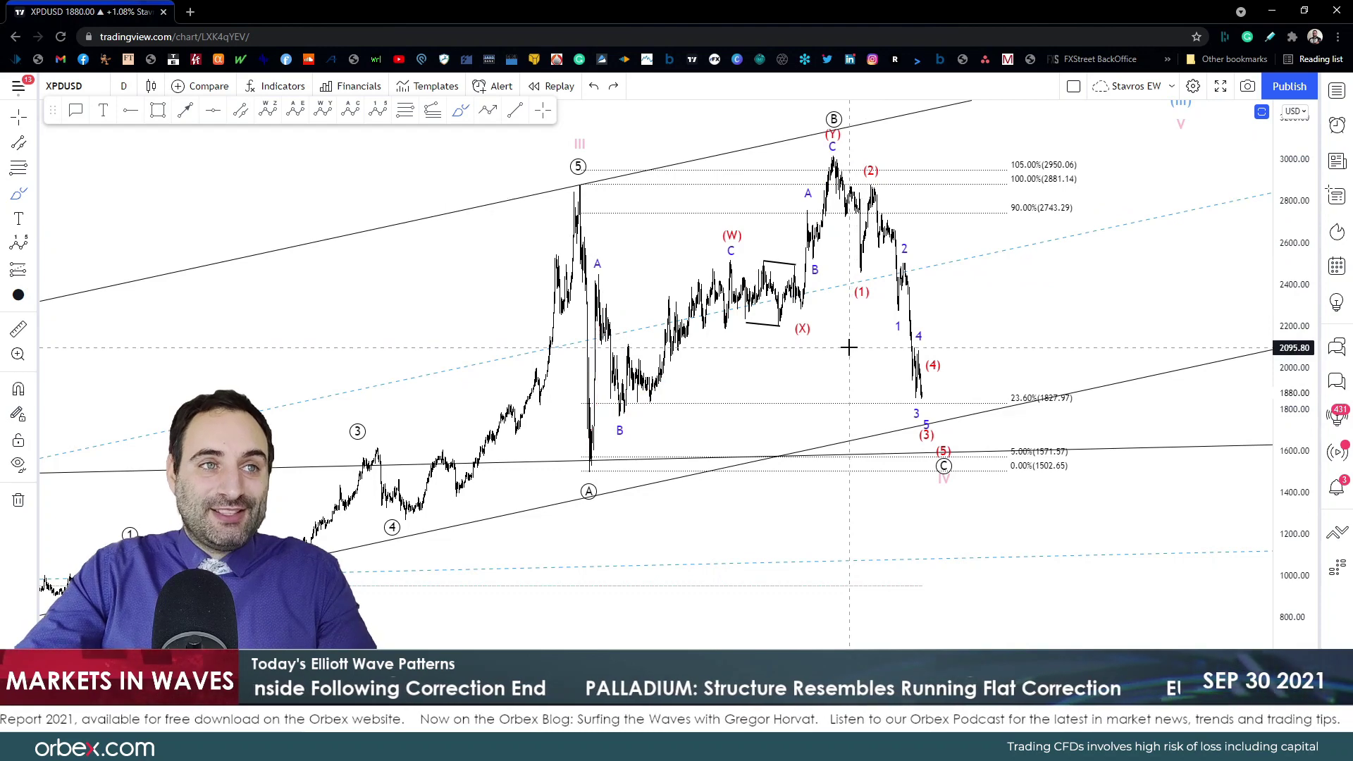
left_click_drag(597, 268, 847, 257)
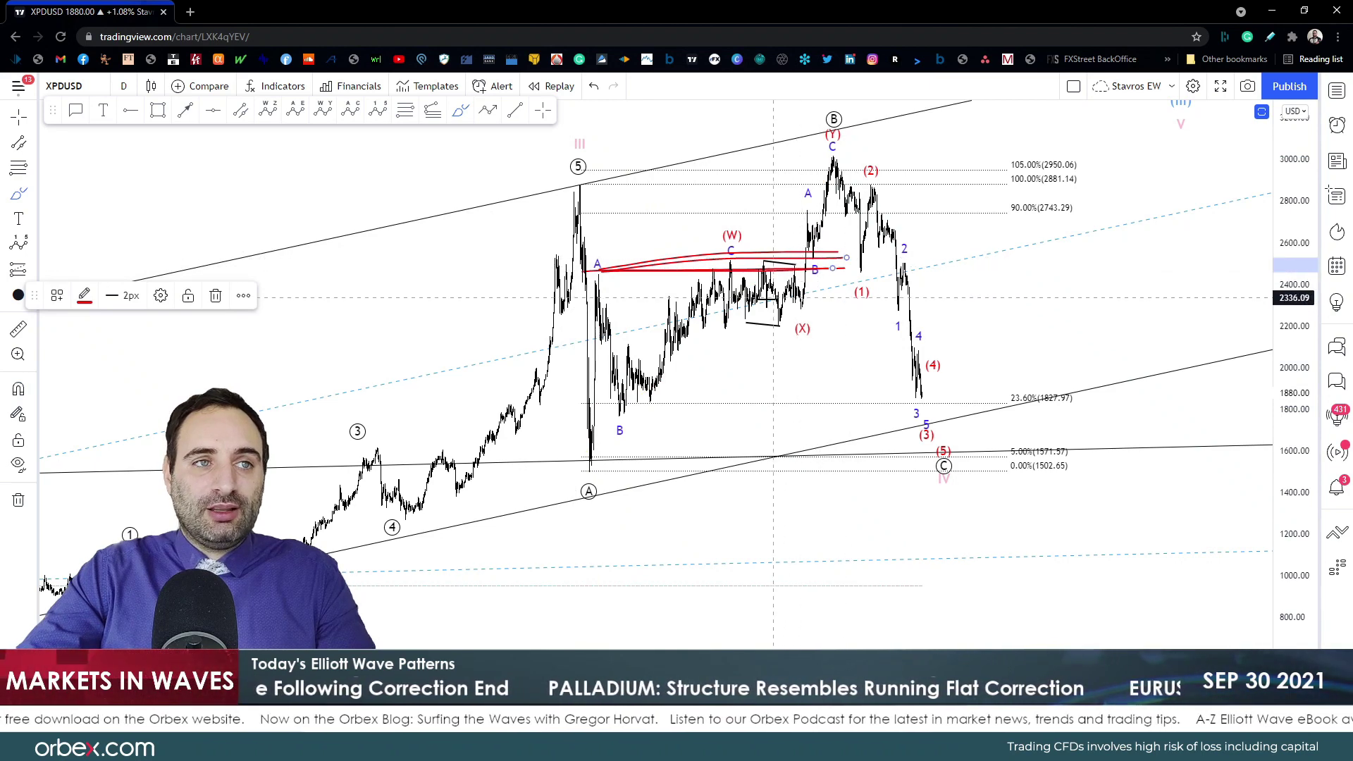
left_click_drag(610, 395, 740, 271)
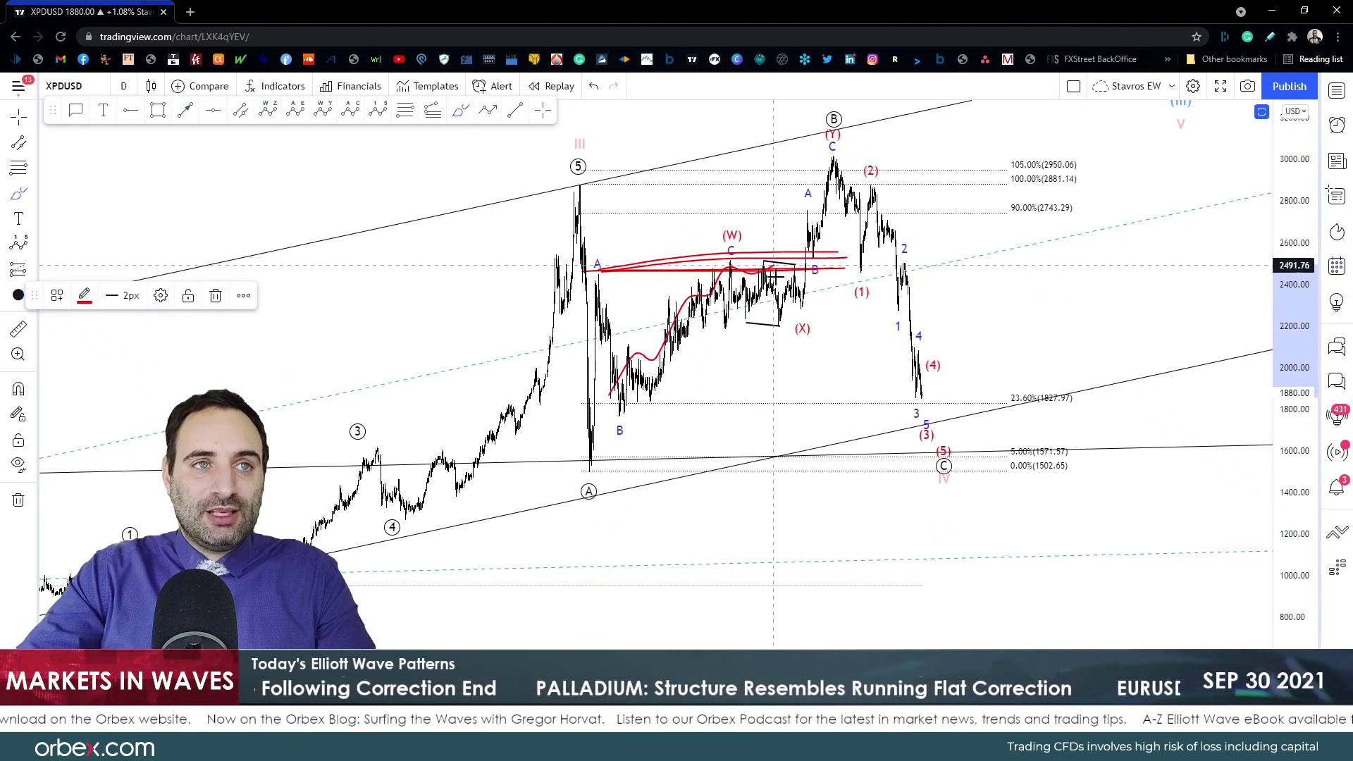
key("ctrl+z")
key("ctrl+z")
key("ctrl+z")
key("ctrl+z")
Step: Switch the chart to the 4-hour interval and compress the price scale to fit the decline from circled B to circled C
scroll(754, 371, "up", 3)
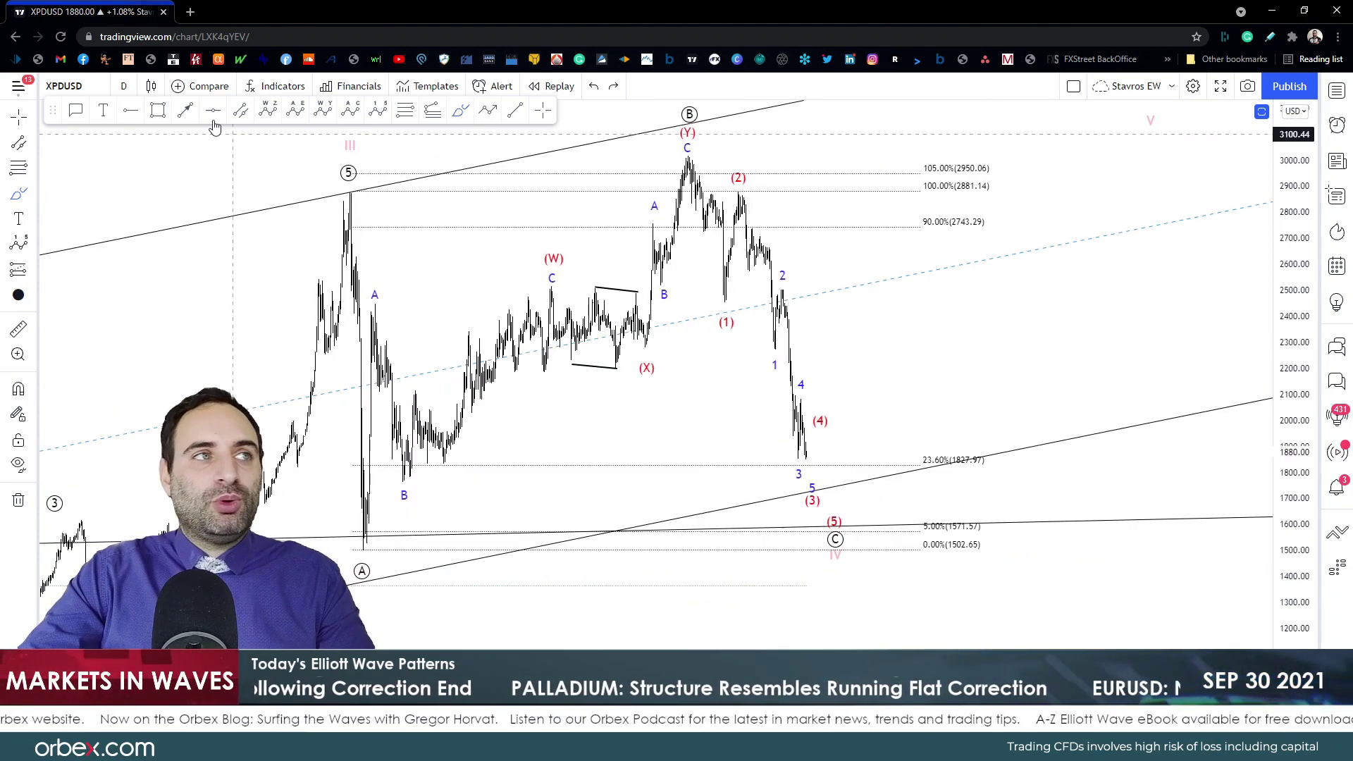
left_click(123, 85)
left_click(140, 428)
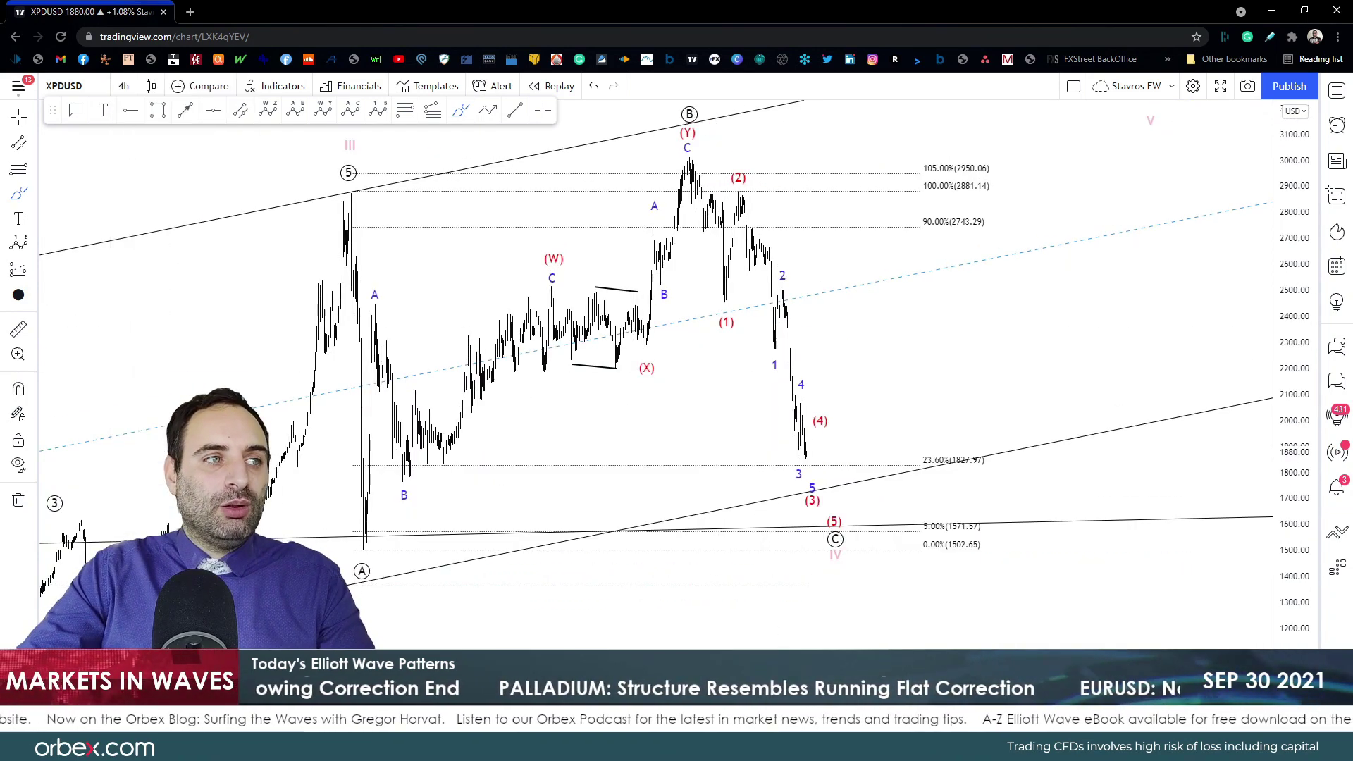
scroll(651, 242, "down", 4)
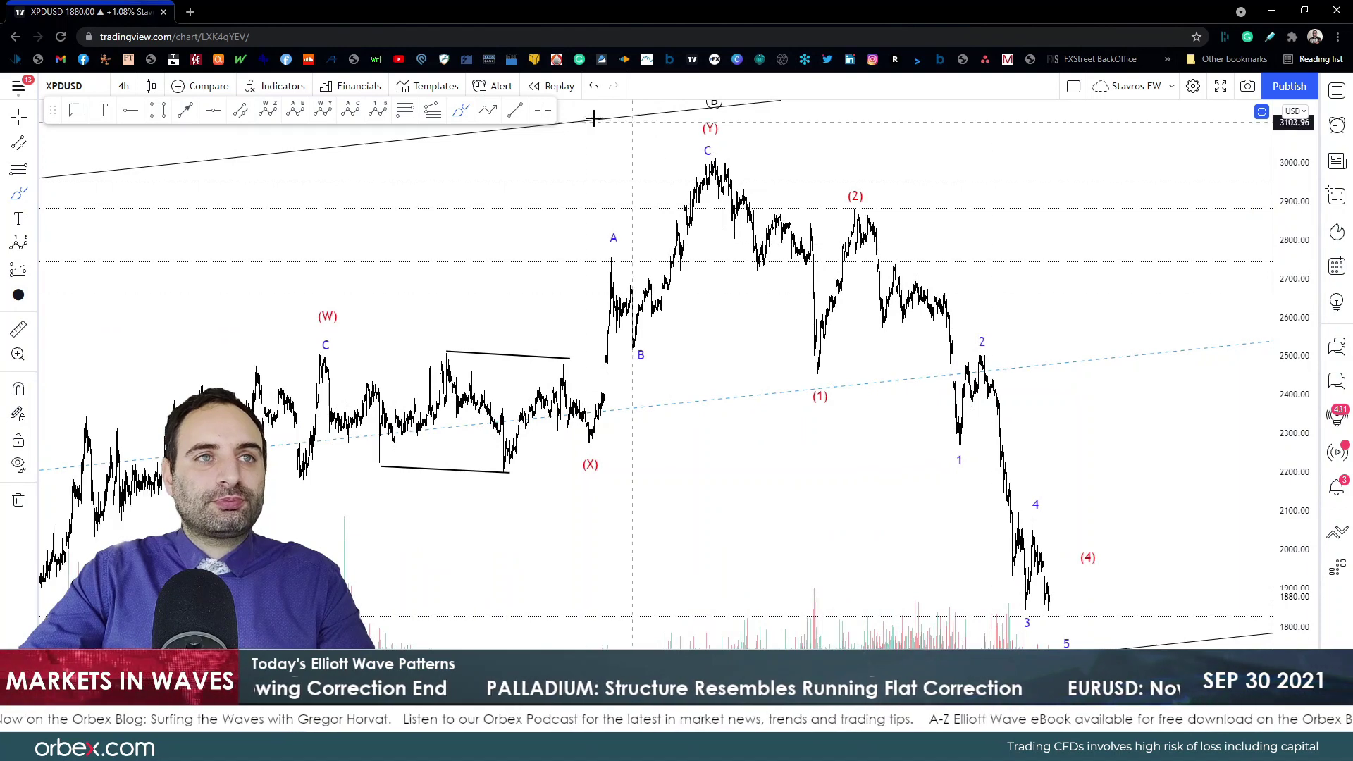
left_click(542, 110)
left_click_drag(1282, 276, 1284, 415)
left_click_drag(1168, 412, 1066, 350)
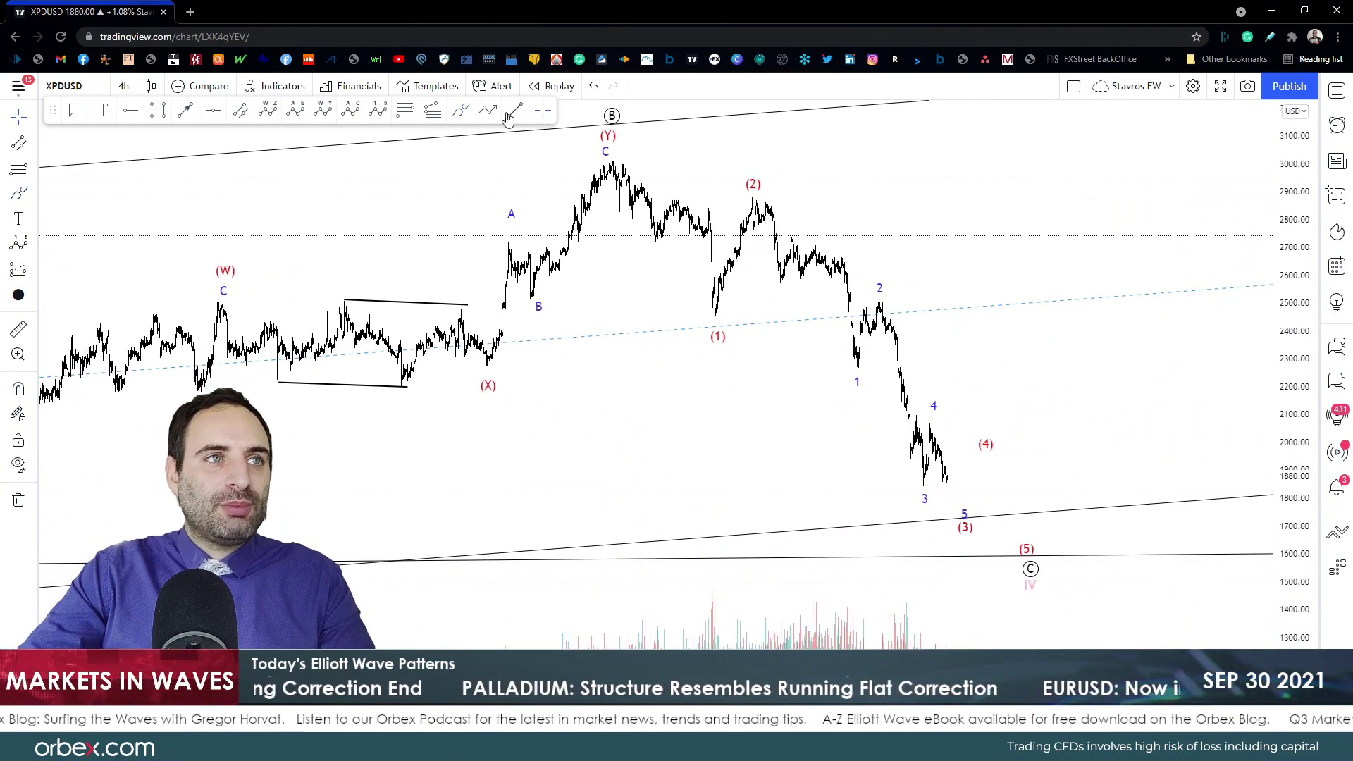
Step: Brush the decline from circled B through (1), (2), 1, 2 and 3 to 4, with a falling line above the first leg
left_click(461, 113)
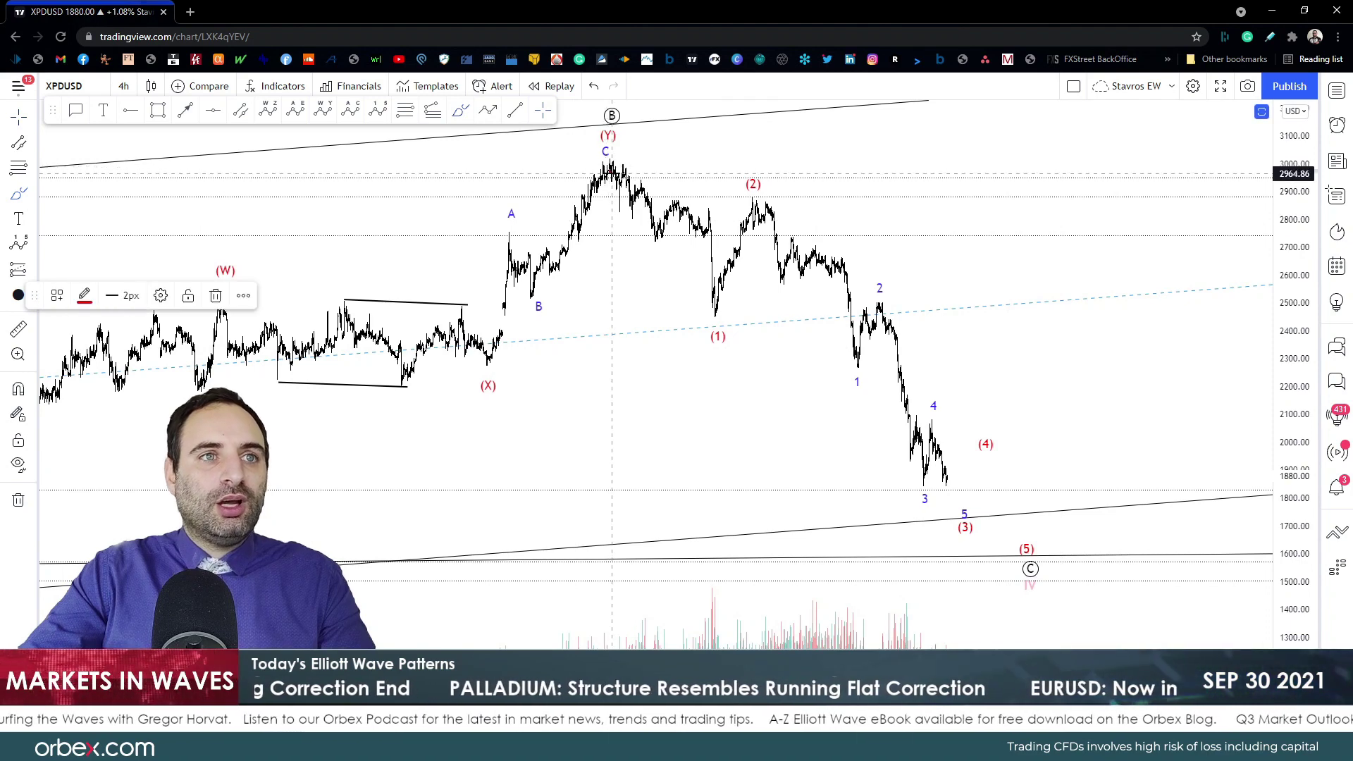
mouse_move(611, 168)
left_mouse_down()
mouse_move(709, 315)
mouse_move(726, 217)
mouse_move(632, 211)
mouse_move(706, 229)
mouse_move(713, 310)
mouse_move(769, 204)
mouse_move(761, 225)
mouse_move(822, 269)
mouse_move(852, 363)
mouse_move(881, 299)
mouse_move(918, 485)
mouse_move(939, 430)
left_mouse_up()
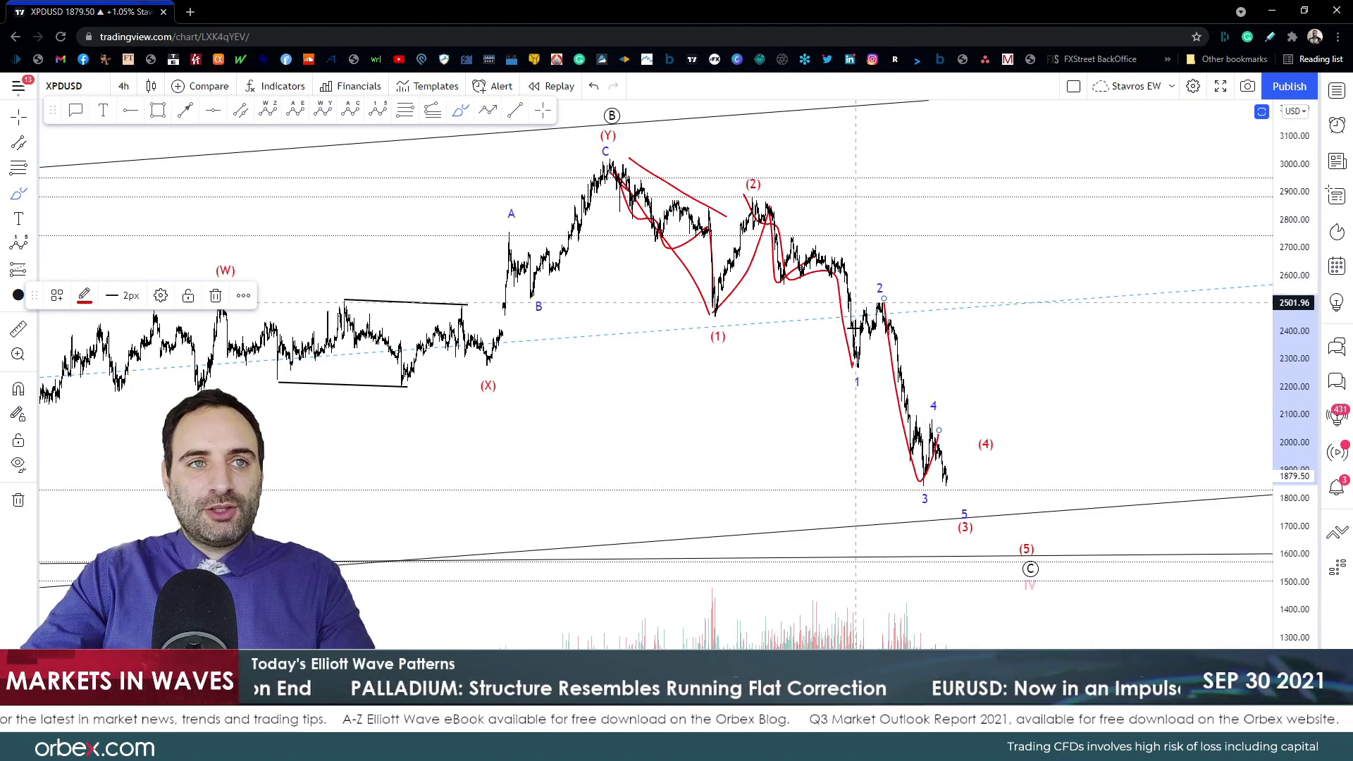
left_click_drag(855, 312, 870, 303)
Step: Brush the projected drop to (3), a sideways wave (4) between converging lines and a final fall, and undo the sketches
mouse_move(928, 448)
left_mouse_down()
mouse_move(930, 471)
mouse_move(931, 427)
mouse_move(975, 509)
mouse_move(987, 447)
mouse_move(1017, 493)
mouse_move(1032, 458)
mouse_move(1052, 468)
left_mouse_up()
left_click_drag(984, 423, 1096, 453)
left_click_drag(992, 518, 1065, 502)
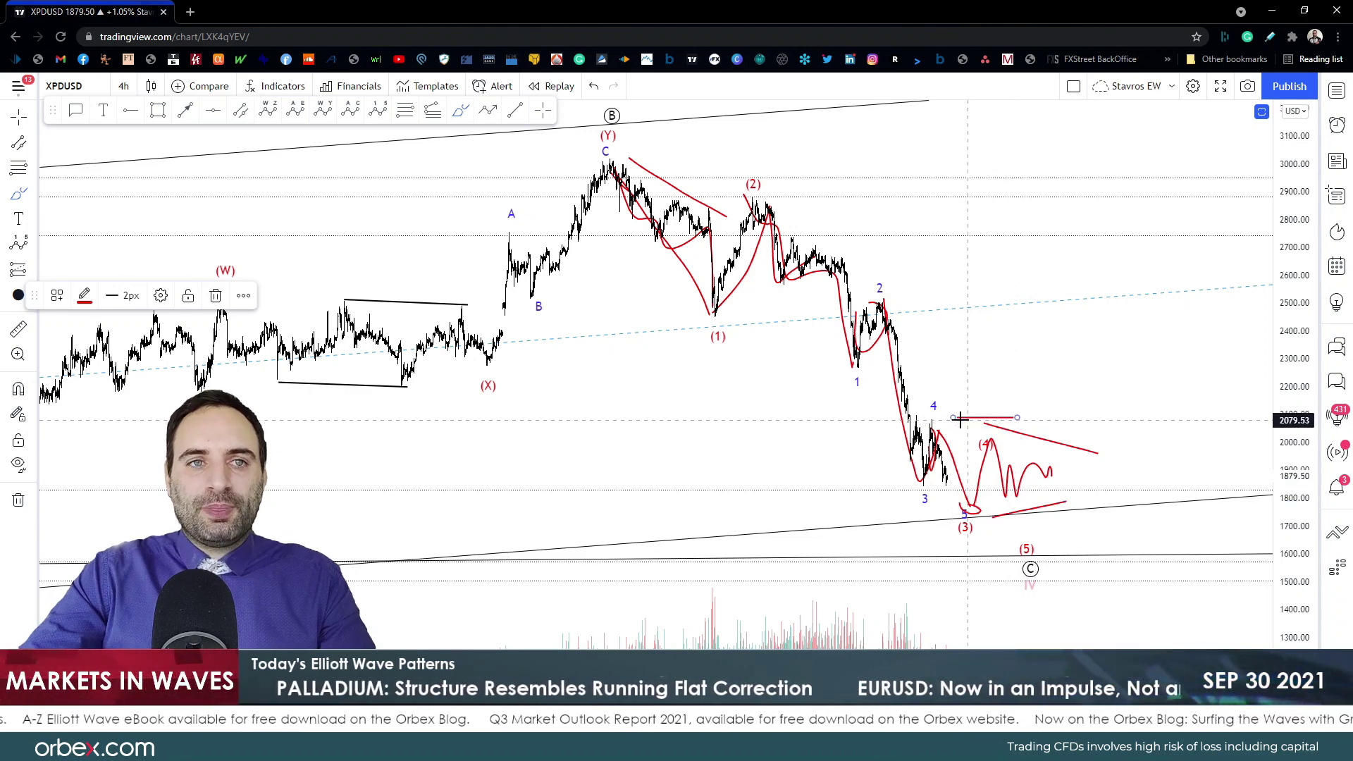
mouse_move(1090, 474)
left_mouse_down()
mouse_move(1102, 561)
mouse_move(1090, 556)
left_mouse_up()
key("ctrl+z")
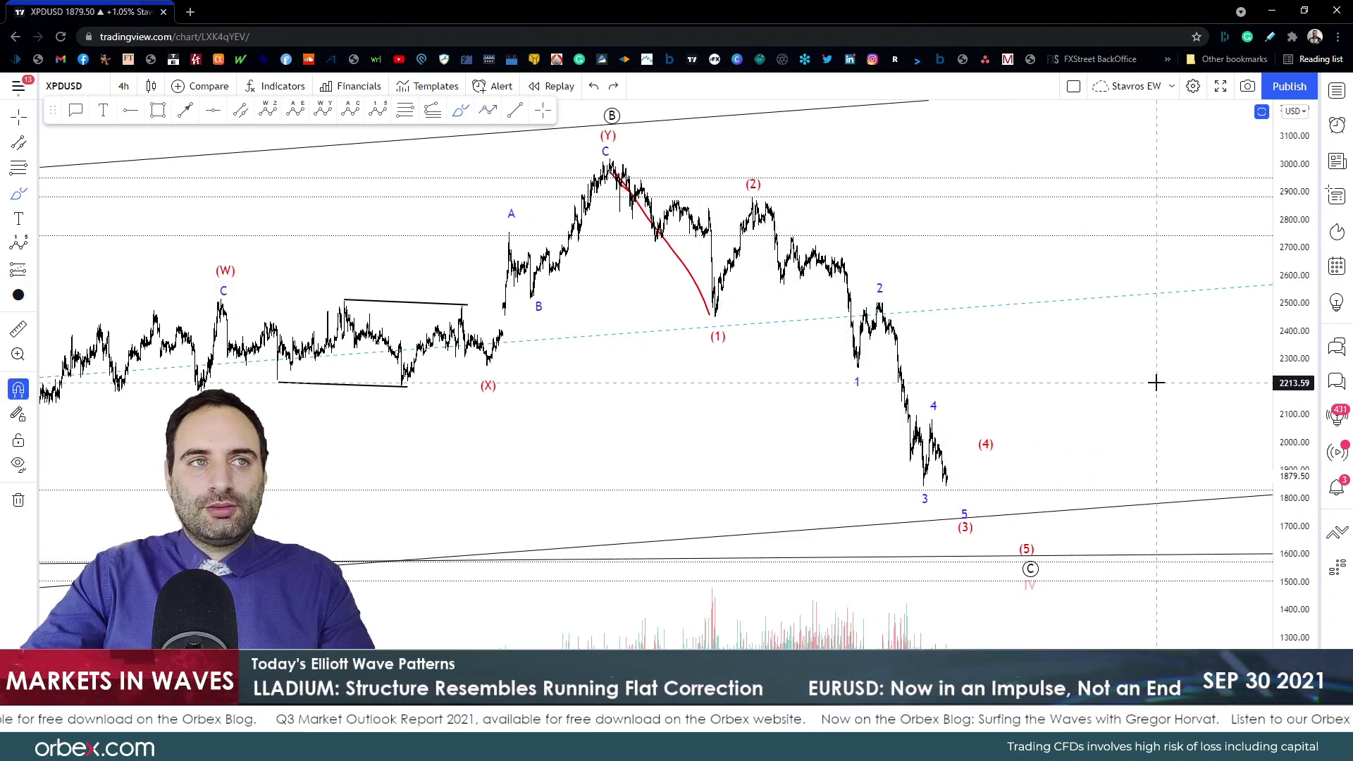
Step: Open the symbol watchlist beside the chart
scroll(1156, 383, "down", 3)
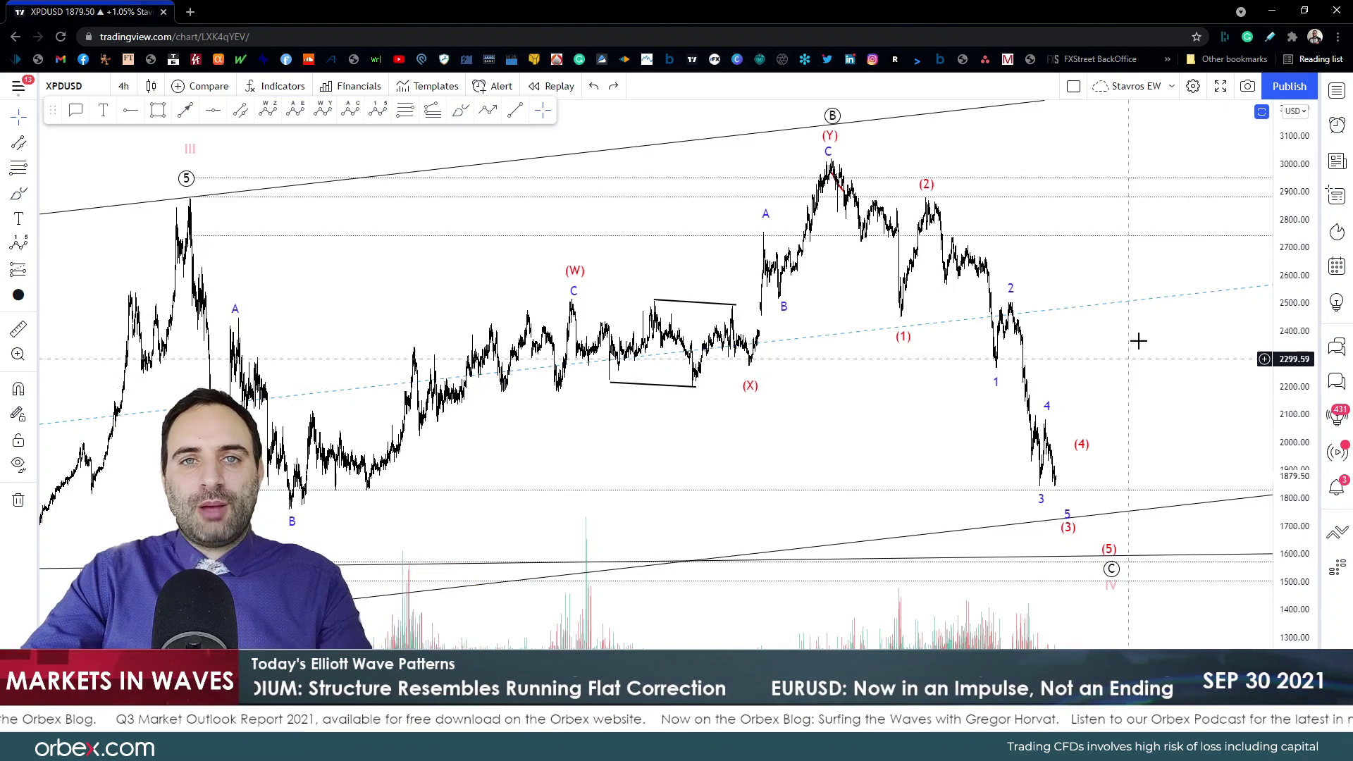
left_click(1336, 91)
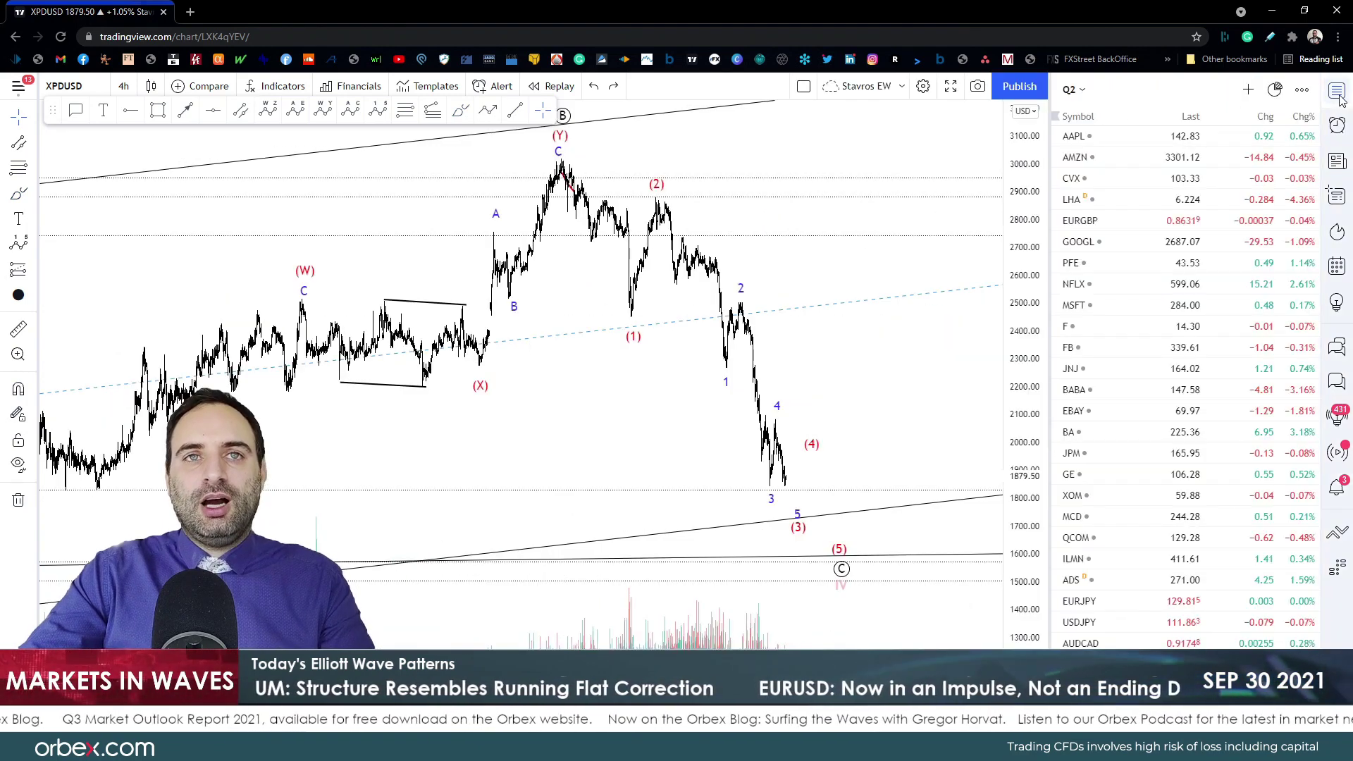